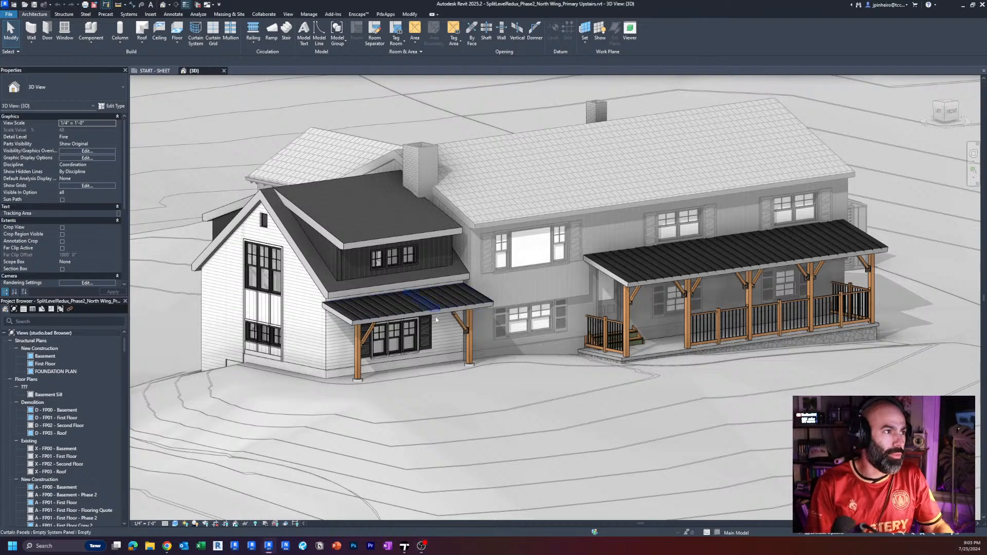
# Examine the north wing addition in the 3D view, including its gable end, dormer roof and covered porch.
pyautogui.scroll(2, 500, 421)
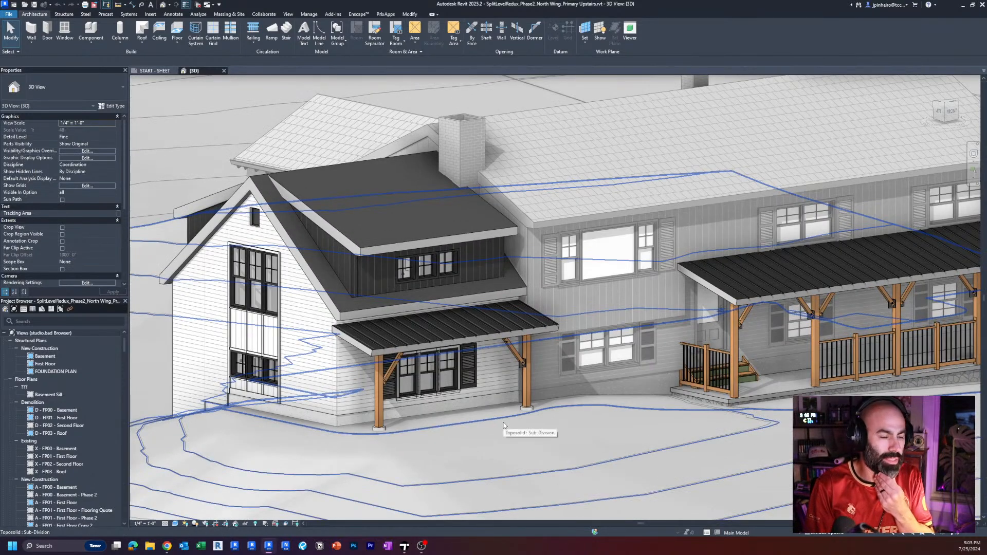
pyautogui.moveTo(500, 412); pyautogui.dragTo(522, 417, button='middle')
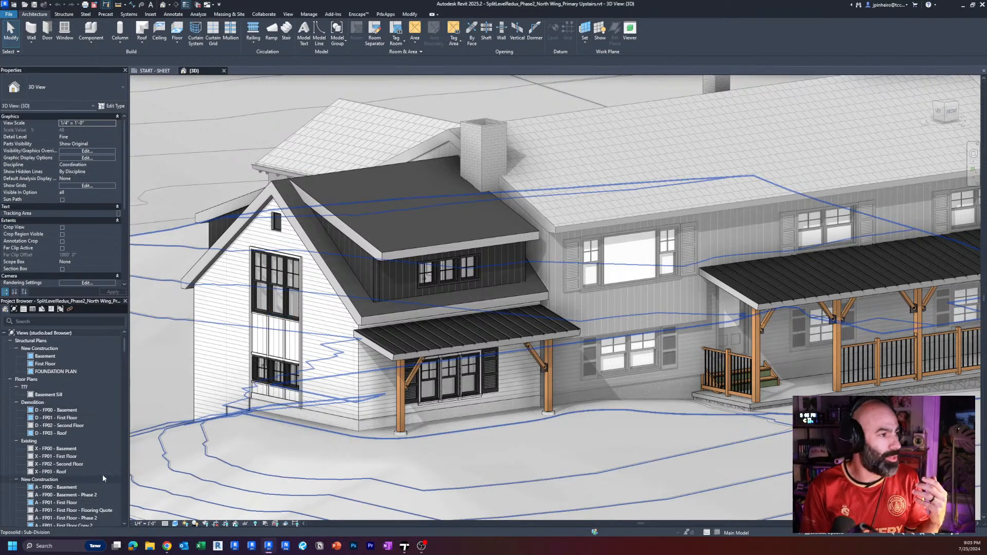
pyautogui.scroll(-2, 103, 474)
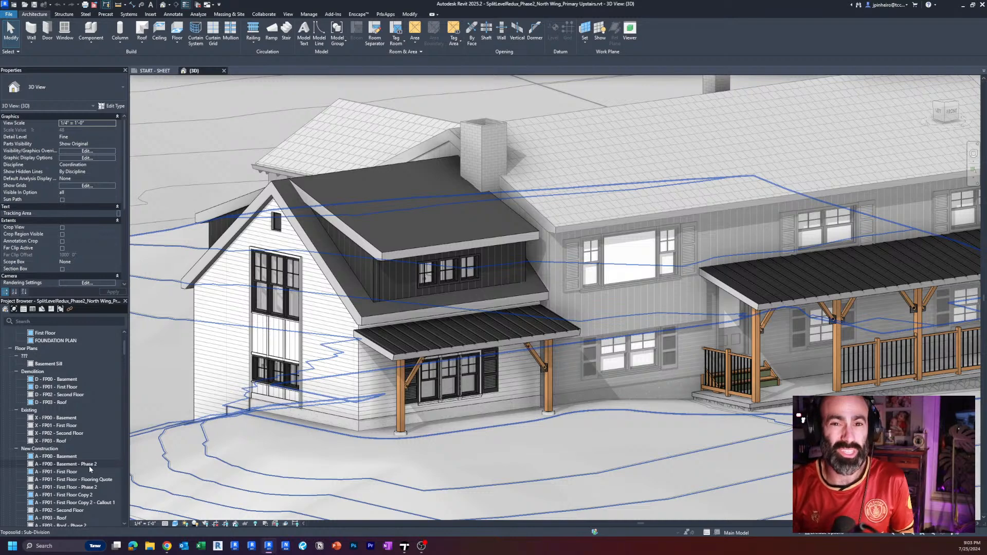
pyautogui.click(339, 395)
pyautogui.scroll(-2, 340, 396)
pyautogui.keyDown('shift'); pyautogui.moveTo(339, 396); pyautogui.dragTo(479, 442, button='middle'); pyautogui.keyUp('shift')
pyautogui.press('Escape')
pyautogui.scroll(2, 479, 399)
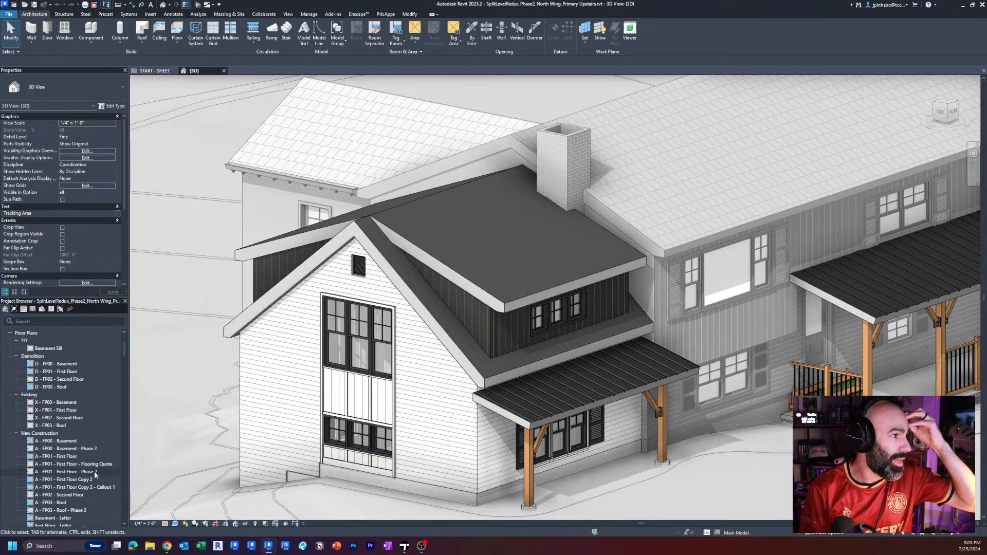
# Open the floor plan A - FP01 - First Floor - Phase 2 and examine the primary suite's layout.
pyautogui.doubleClick(94, 472)
pyautogui.scroll(6, 553, 249)
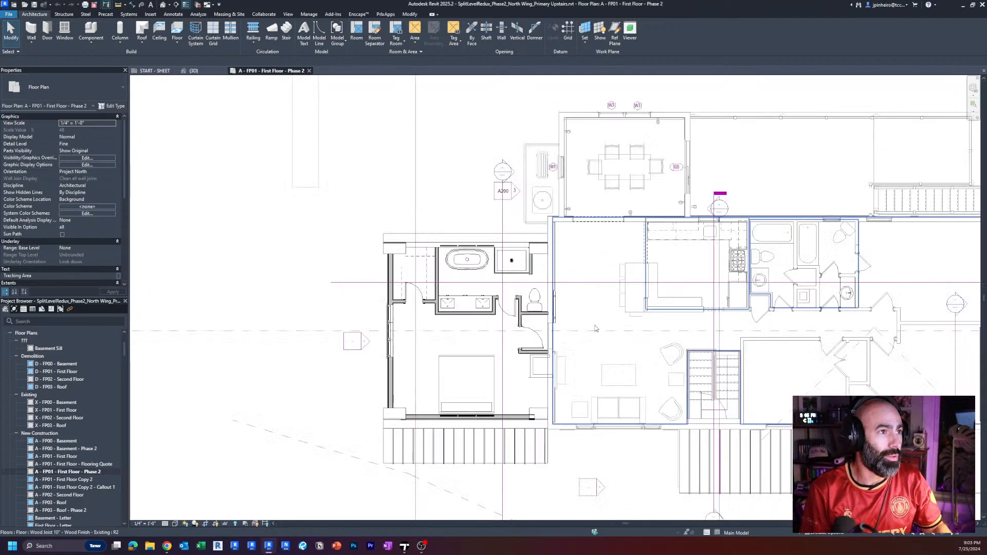
pyautogui.moveTo(463, 303)
pyautogui.mouseDown(button='middle')
pyautogui.moveTo(599, 328)
pyautogui.moveTo(588, 311)
pyautogui.mouseUp(button='middle')
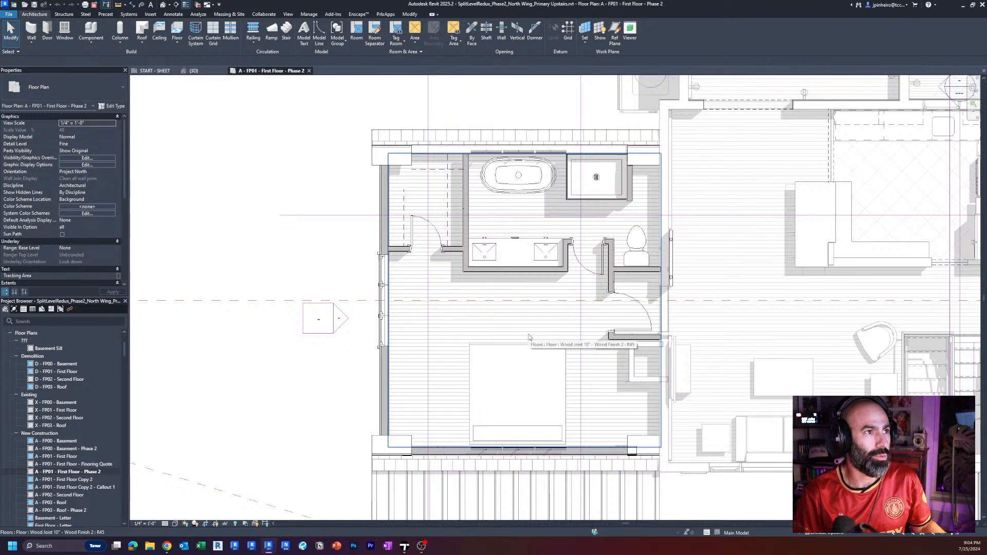
pyautogui.moveTo(532, 335); pyautogui.dragTo(535, 333, button='middle')
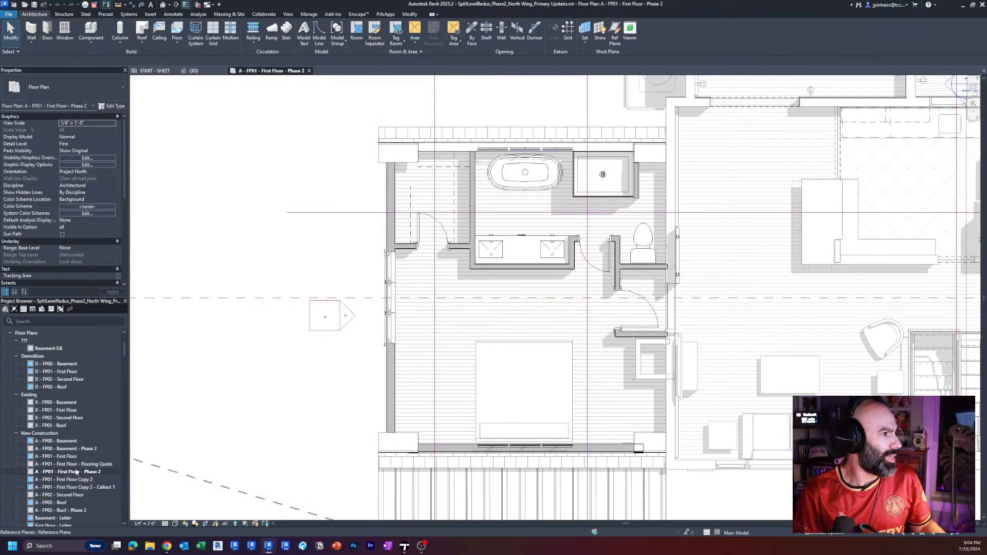
# Open the floor plan A - FP00 - Basement - Phase 2 and examine the addition and the adjoining rooms.
pyautogui.doubleClick(80, 448)
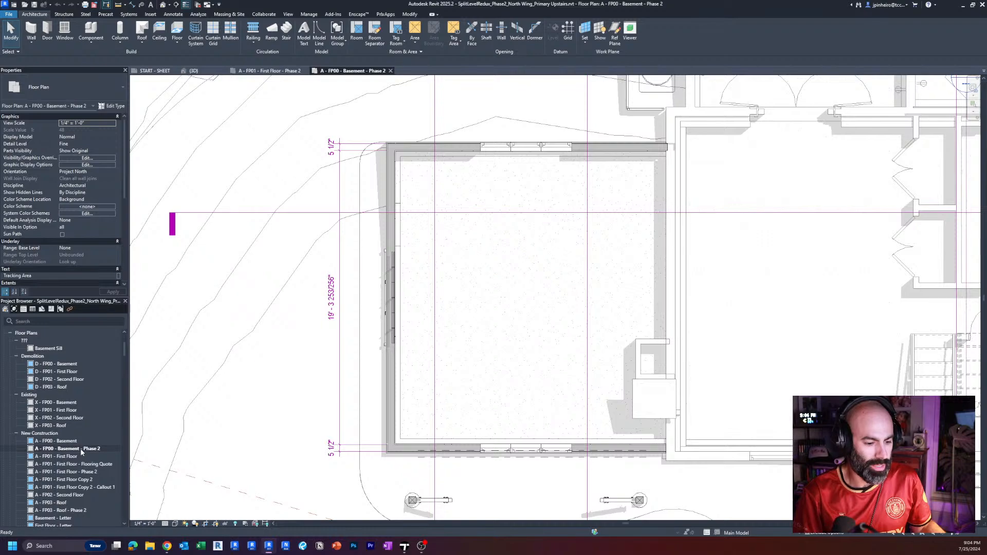
pyautogui.scroll(-4, 462, 339)
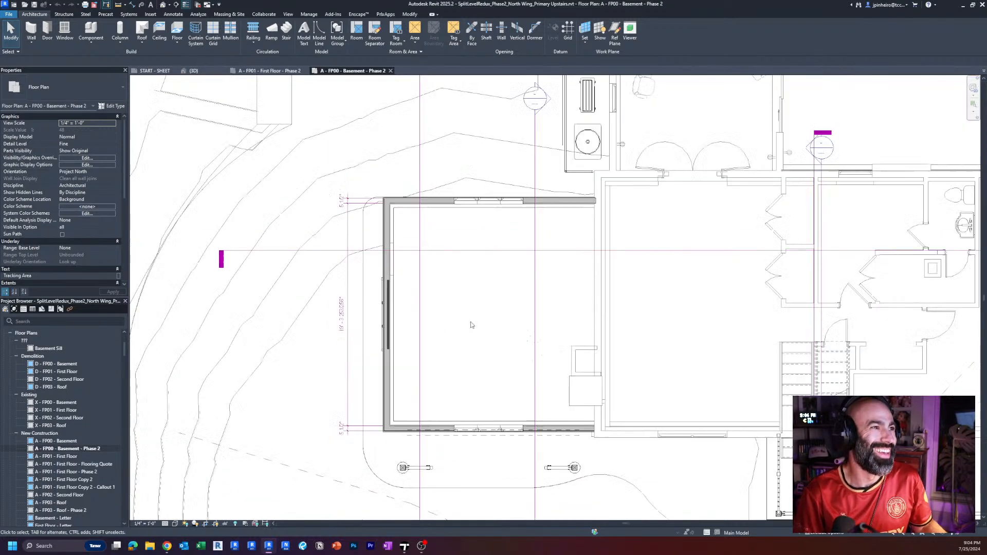
pyautogui.press('ctrl')
pyautogui.press('ctrl')
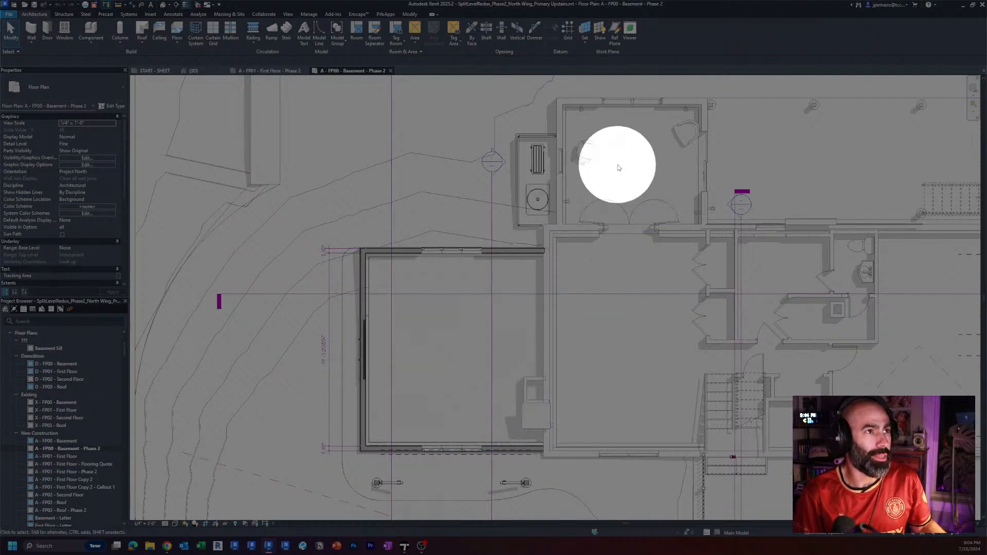
pyautogui.moveTo(596, 211); pyautogui.dragTo(603, 231, button='middle')
pyautogui.press('ctrl')
pyautogui.press('ctrl')
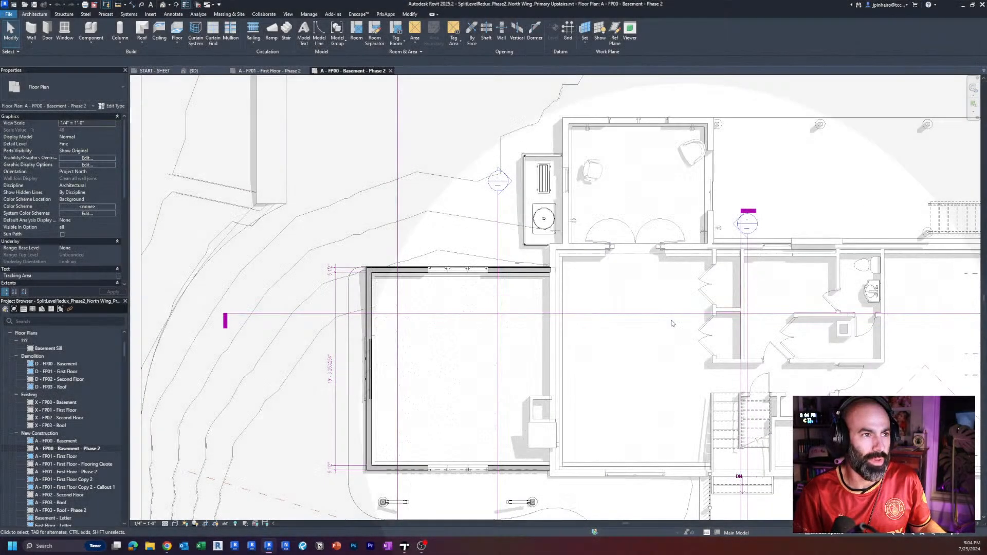
pyautogui.press('ctrl')
pyautogui.press('ctrl')
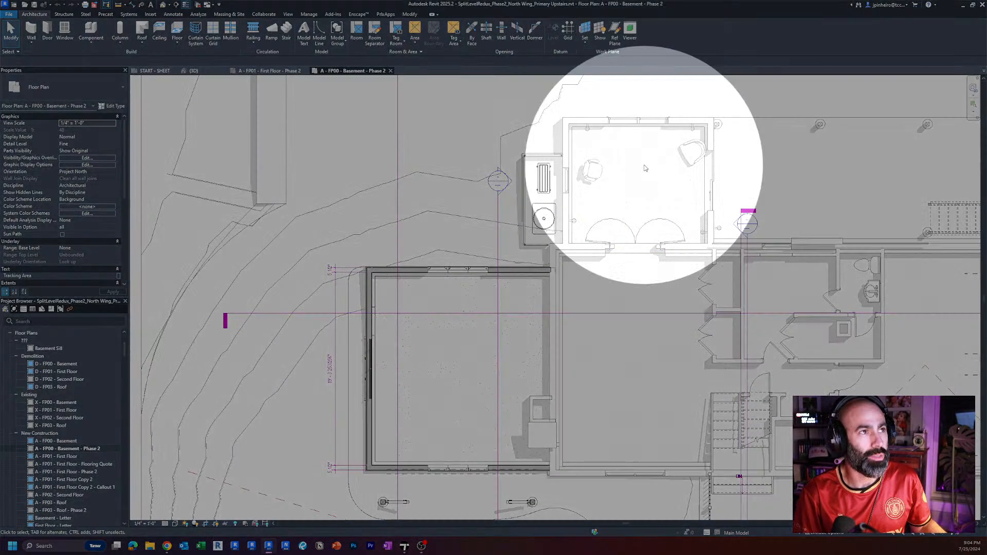
# Inspect the work chair in the small room with double doors on the basement plan, including the surrounding layout.
pyautogui.click(588, 172)
pyautogui.scroll(5, 591, 169)
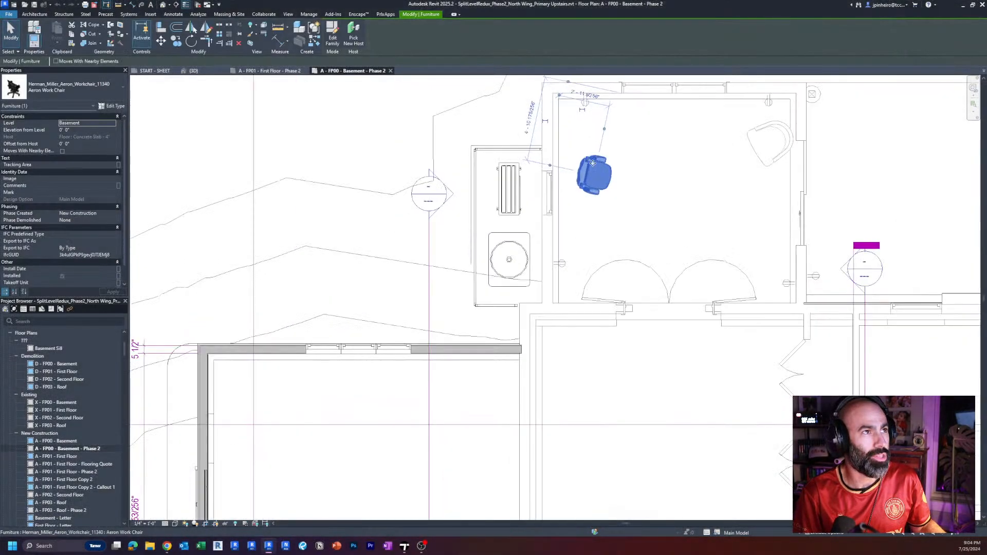
pyautogui.scroll(-6, 632, 236)
pyautogui.press('Escape')
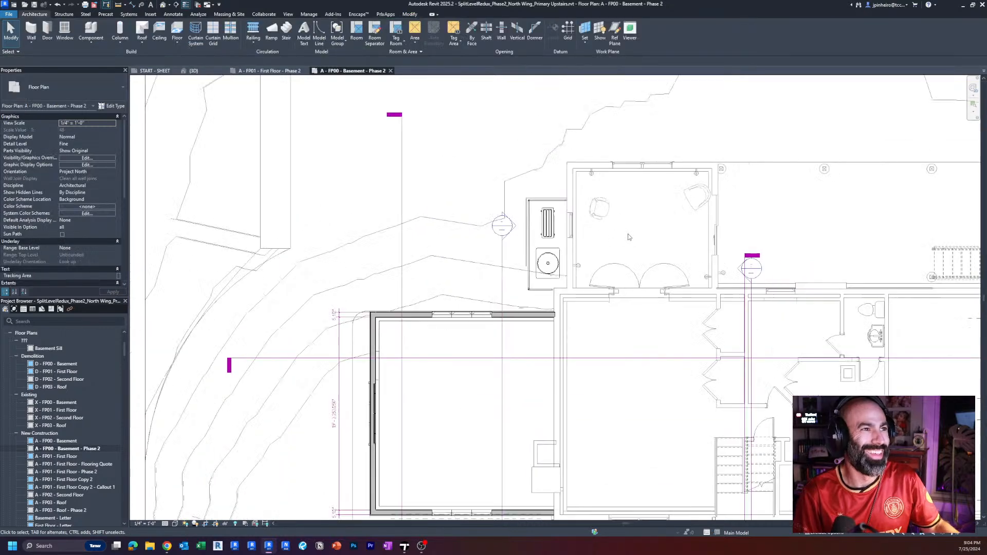
pyautogui.press('ctrl')
pyautogui.press('ctrl')
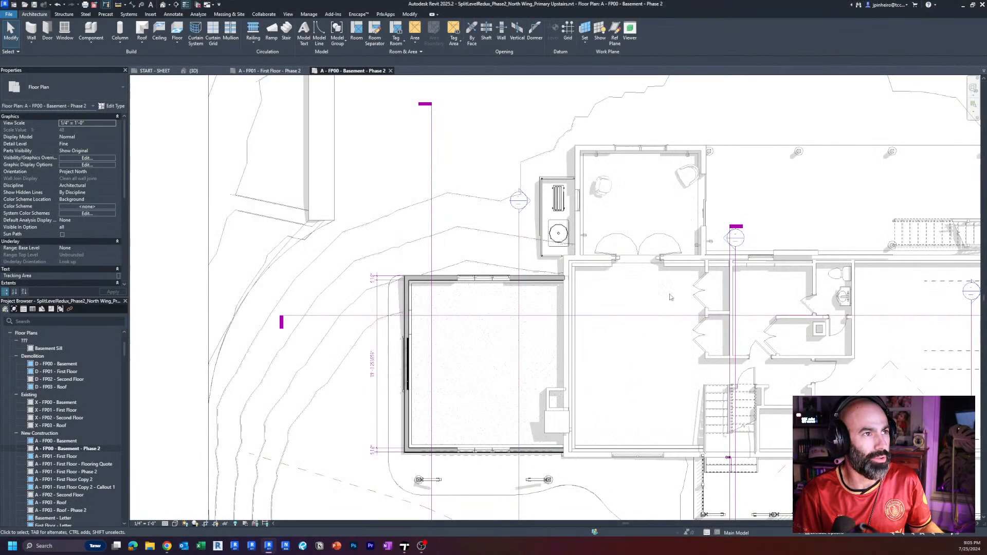
pyautogui.scroll(1, 670, 296)
pyautogui.moveTo(673, 291); pyautogui.dragTo(677, 270, button='middle')
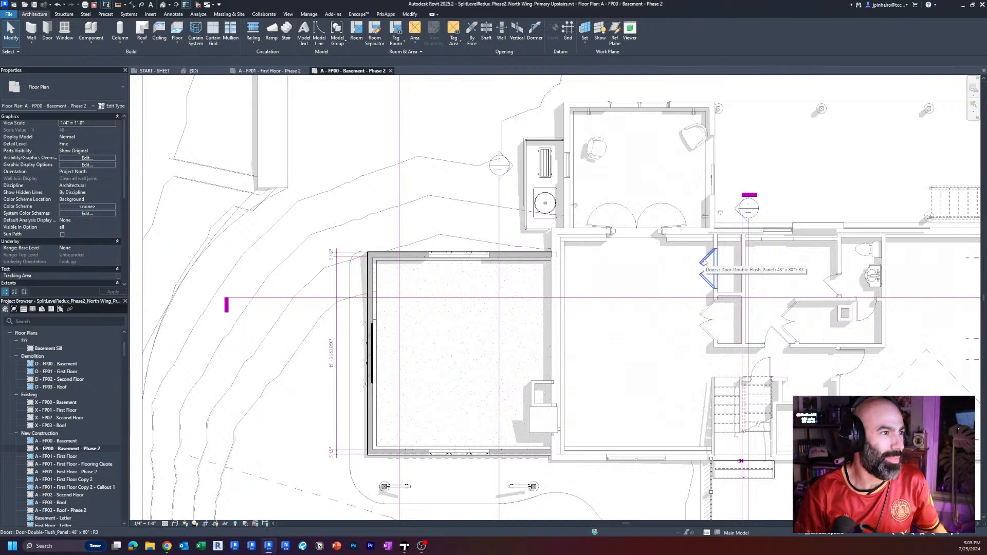
# Return to the default 3D view and examine the addition from its rear side, gable end and front.
pyautogui.click(163, 4)
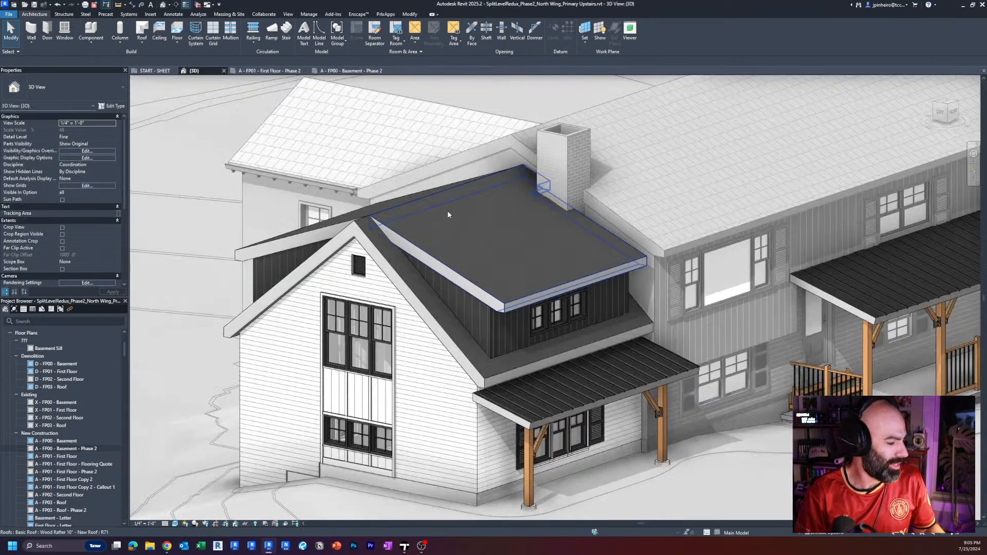
pyautogui.scroll(-1, 448, 211)
pyautogui.keyDown('shift'); pyautogui.moveTo(456, 314); pyautogui.dragTo(485, 344, button='middle'); pyautogui.keyUp('shift')
pyautogui.moveTo(383, 312); pyautogui.dragTo(715, 342, button='middle')
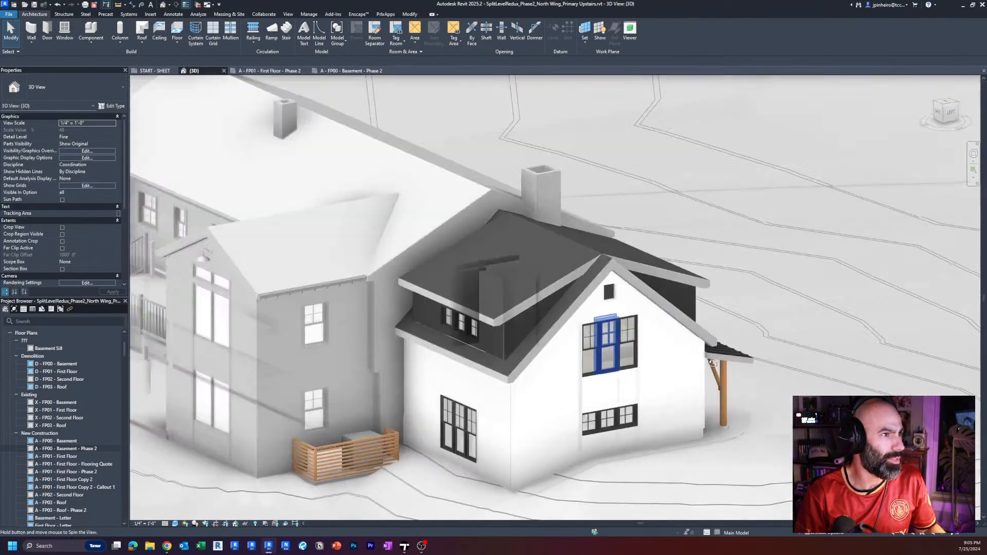
pyautogui.scroll(2, 591, 379)
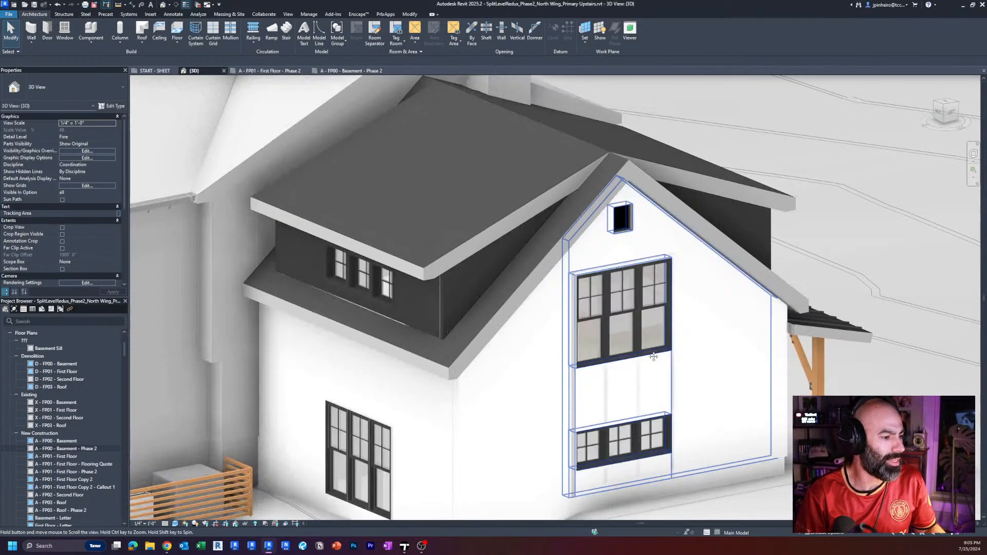
pyautogui.moveTo(658, 447); pyautogui.dragTo(676, 393, button='middle')
pyautogui.scroll(-3, 677, 393)
pyautogui.keyDown('shift'); pyautogui.moveTo(847, 391); pyautogui.dragTo(600, 404, button='middle'); pyautogui.keyUp('shift')
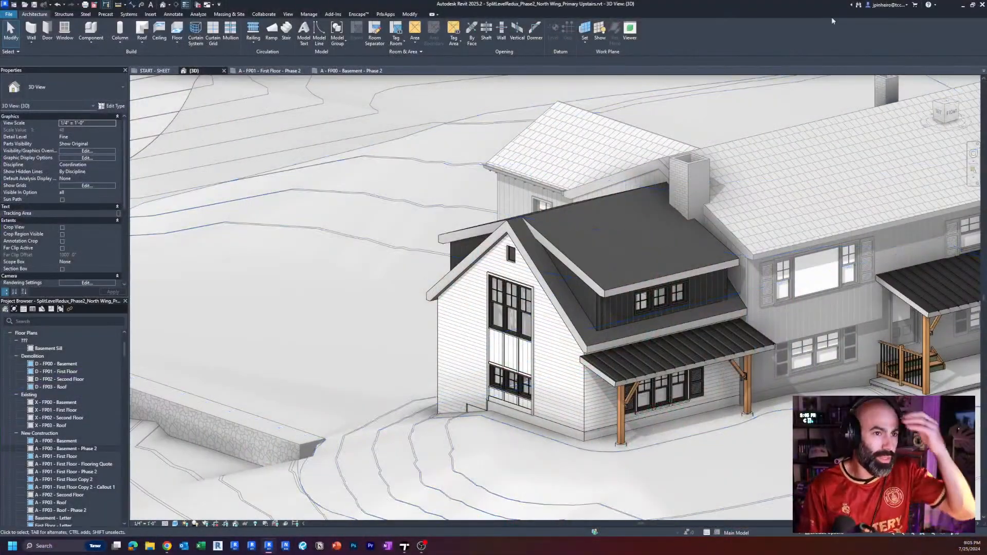
# Switch to Twinmotion and view the rendered house from near ground level on the front lawn.
pyautogui.click(403, 547)
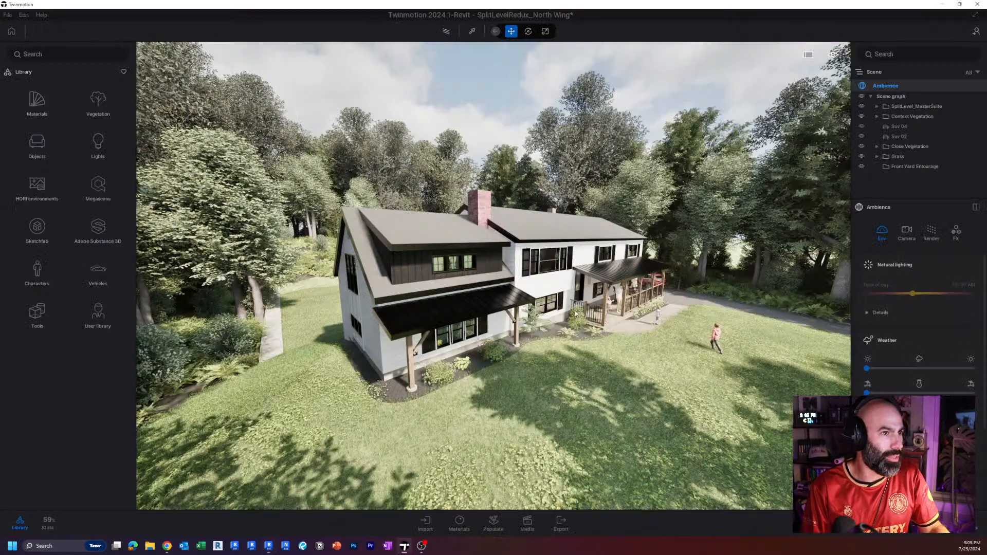
pyautogui.press('d')
pyautogui.moveTo(527, 335); pyautogui.dragTo(537, 309, button='right')
pyautogui.press('a')
pyautogui.press('w')
pyautogui.press('a')
pyautogui.press('d')
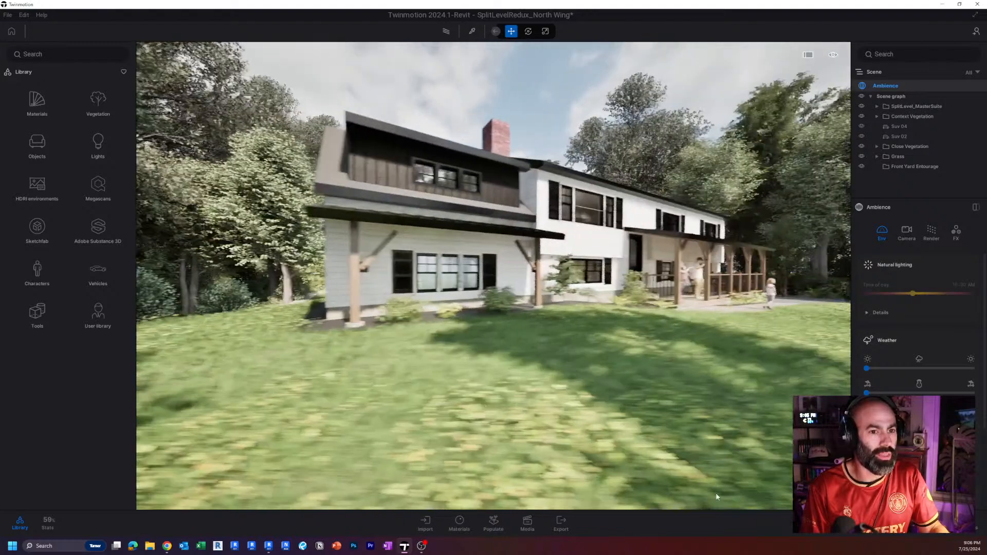
# Hide the Scene, Ambience and Library panels so the rendered viewport fills the window's width.
pyautogui.click(940, 523)
pyautogui.click(966, 523)
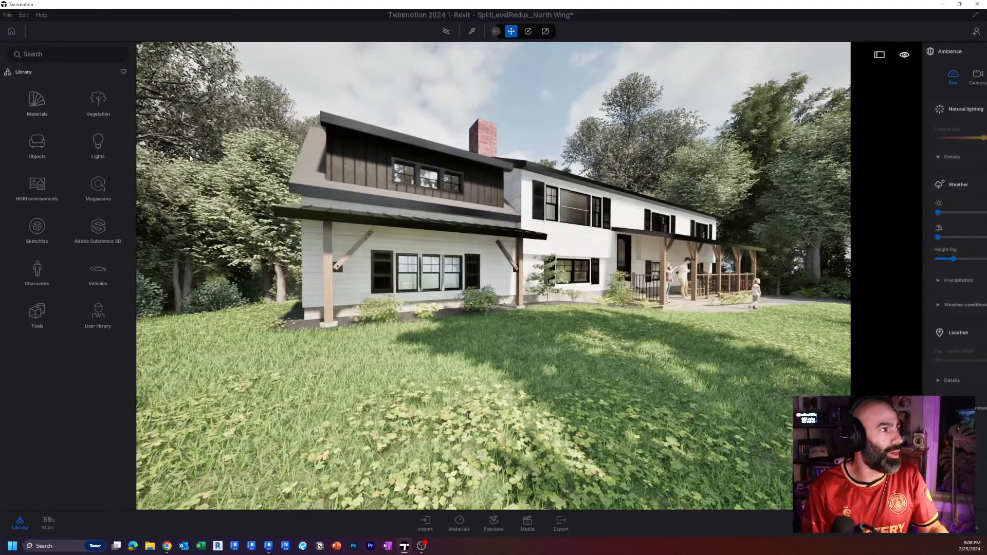
pyautogui.click(27, 525)
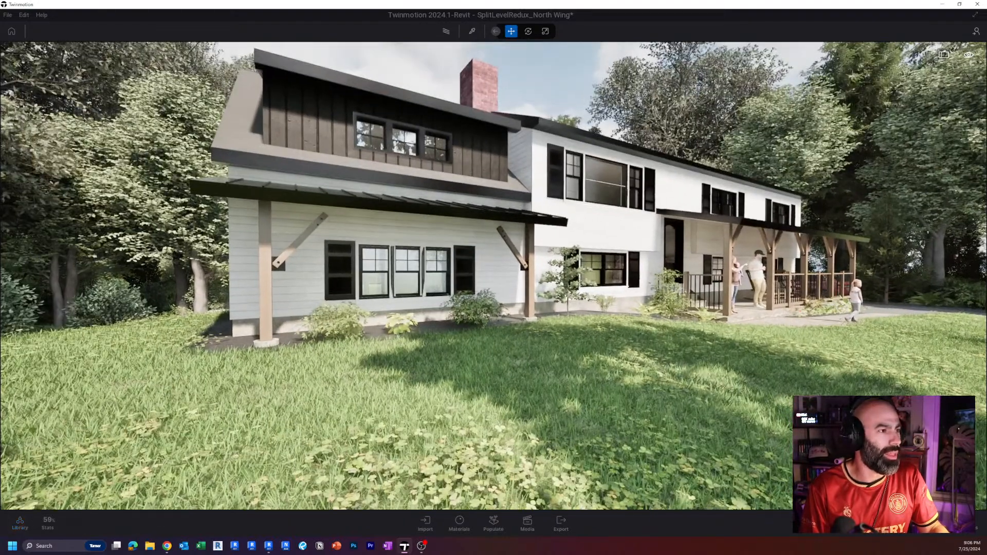
# Walk around the rendered house to view the addition's gable end and porch from the front corner.
pyautogui.press('d')
pyautogui.moveTo(494, 308); pyautogui.dragTo(514, 307, button='right')
pyautogui.press('a')
pyautogui.press('w')
pyautogui.moveTo(701, 378); pyautogui.dragTo(771, 378, button='right')
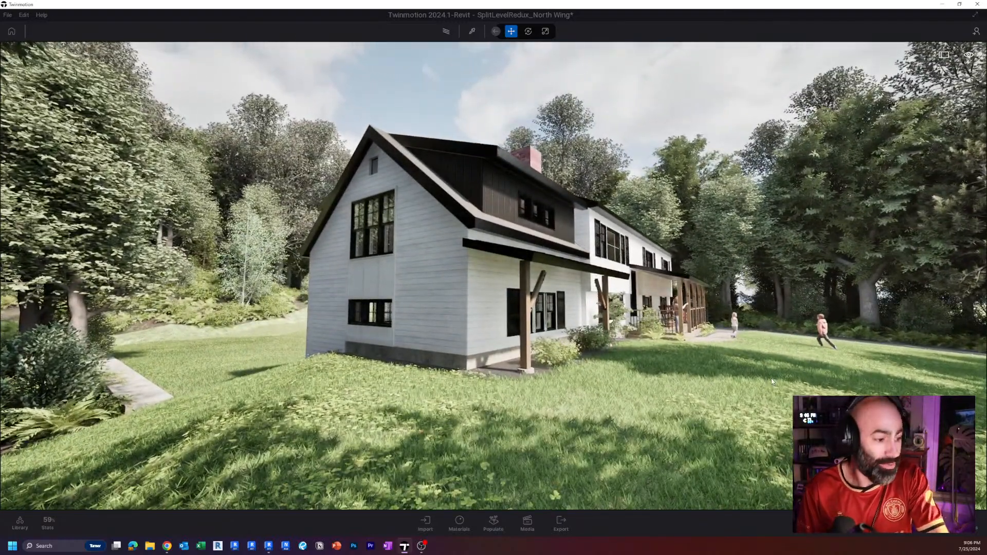
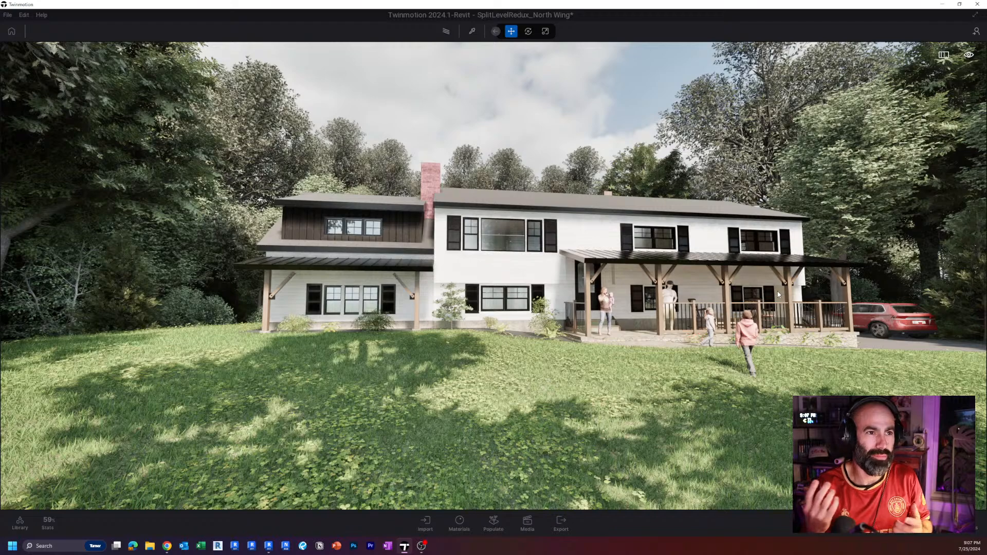
# Walk toward the rendered addition from the front lawn to view its porch posts, windows and dormer up close, and back away again.
pyautogui.press('a')
pyautogui.moveTo(718, 291); pyautogui.dragTo(784, 291, button='right')
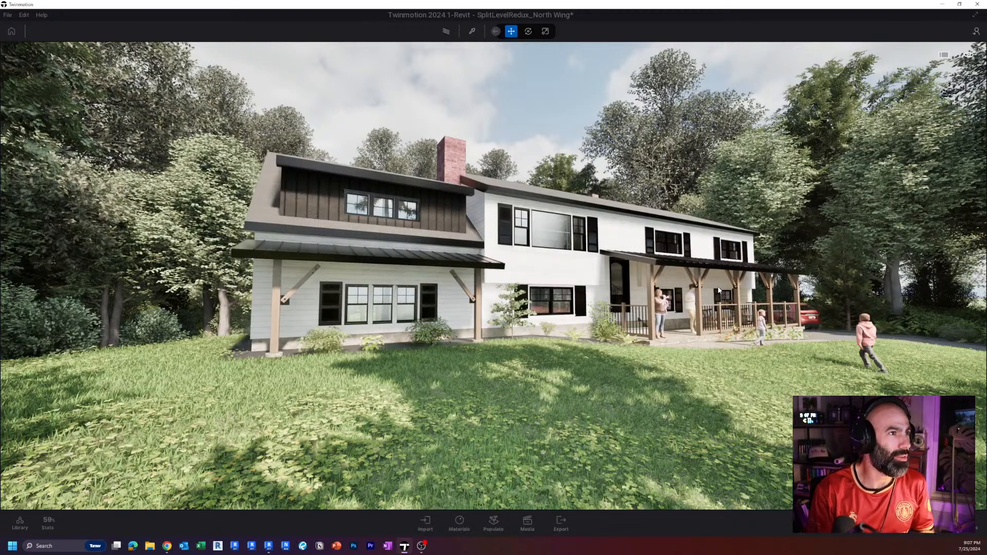
pyautogui.press('a')
pyautogui.press('w')
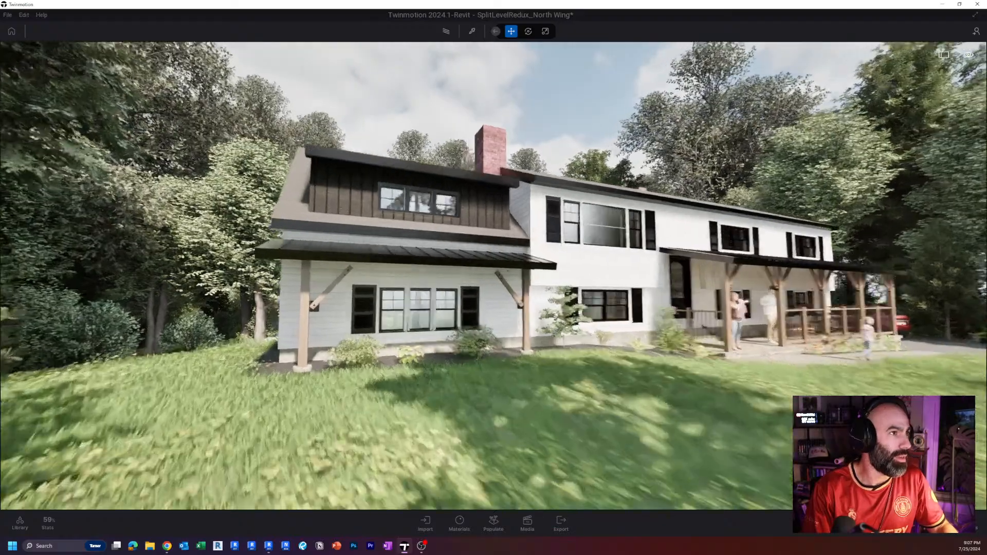
pyautogui.press('d')
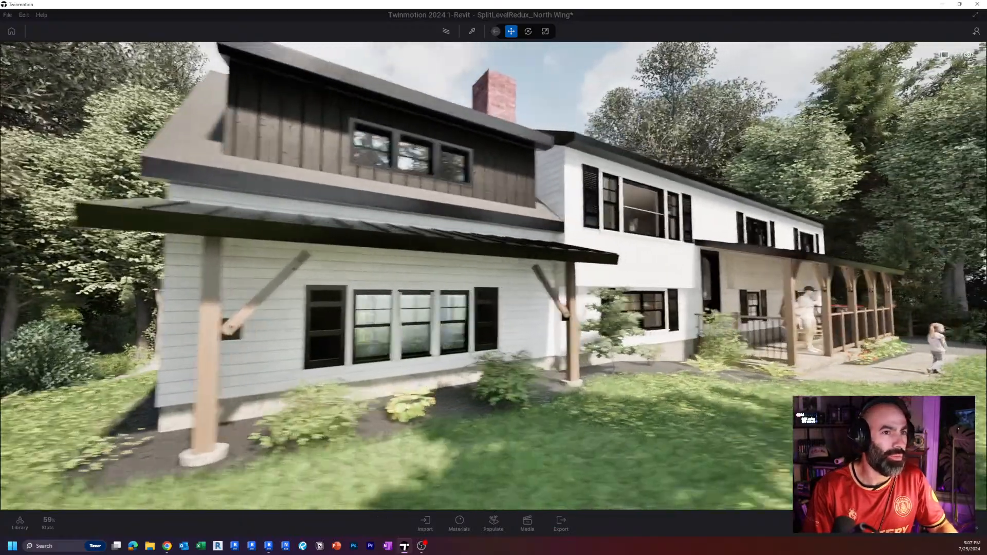
pyautogui.press('s')
pyautogui.press('s')
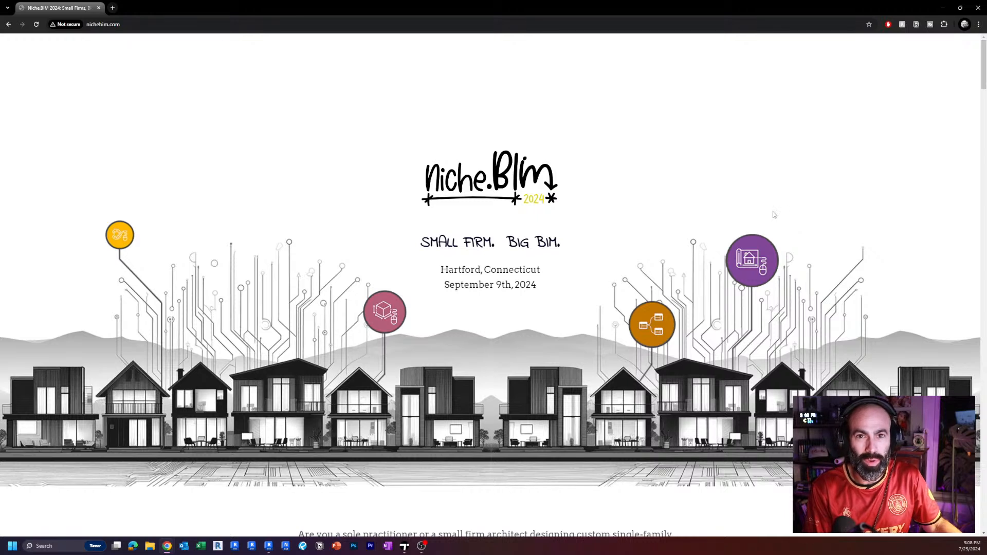
# Switch to Chrome and review the nichebim.com conference page from its introduction through the speakers section.
pyautogui.scroll(-1, 610, 205)
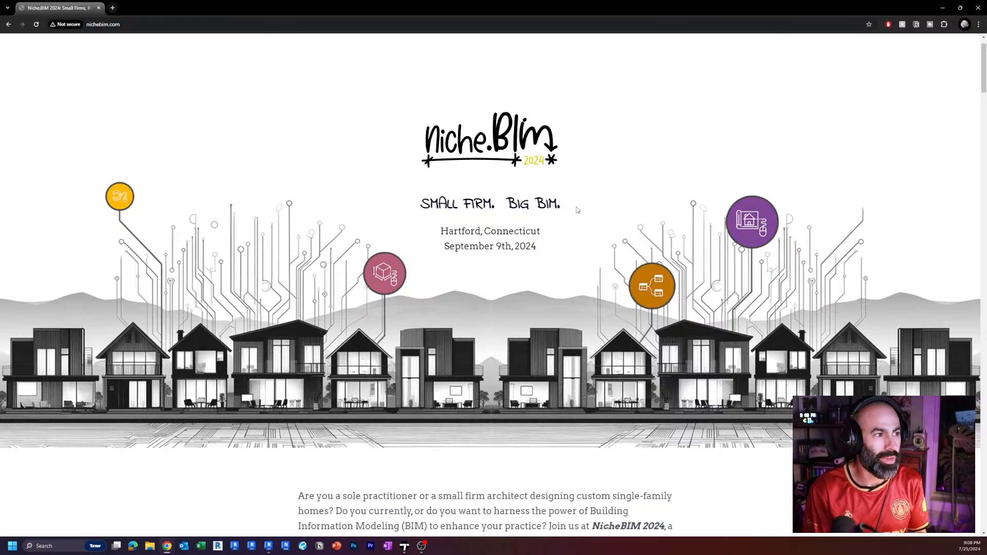
pyautogui.scroll(-2, 577, 210)
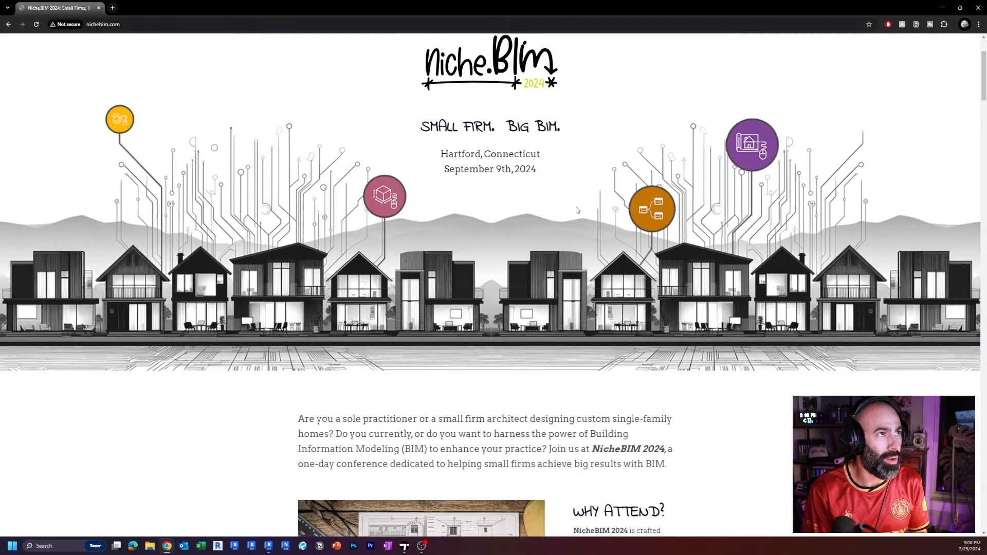
pyautogui.scroll(1, 578, 210)
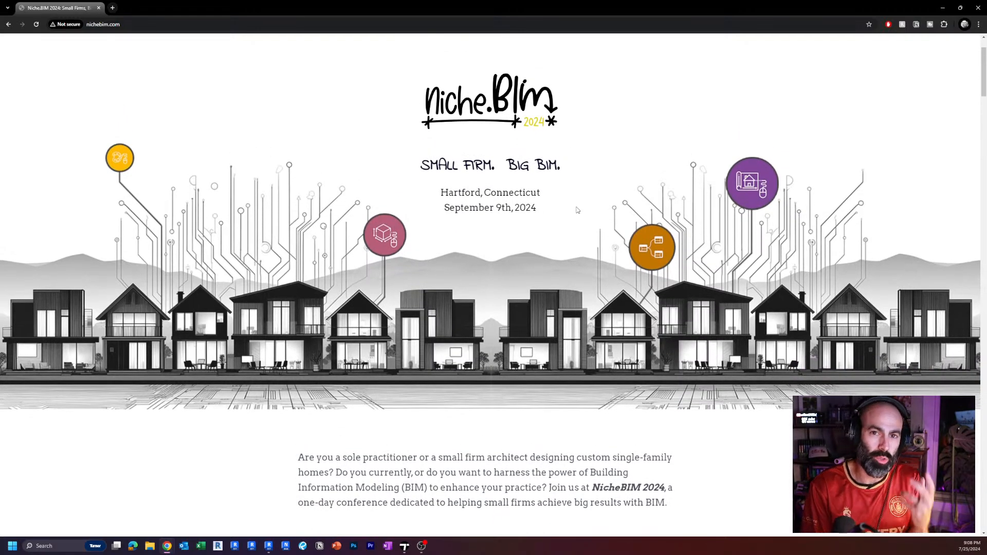
pyautogui.scroll(-1, 572, 190)
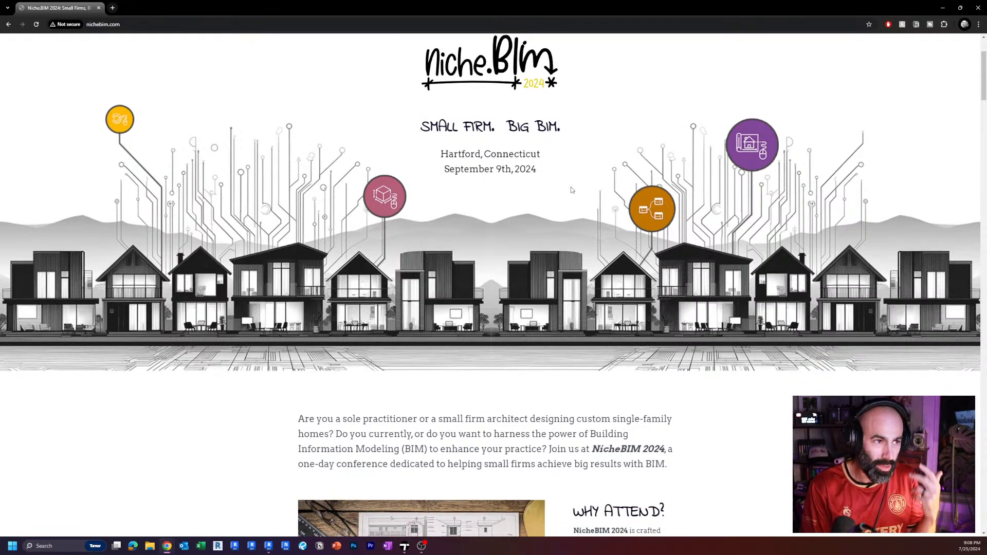
pyautogui.scroll(-2, 571, 190)
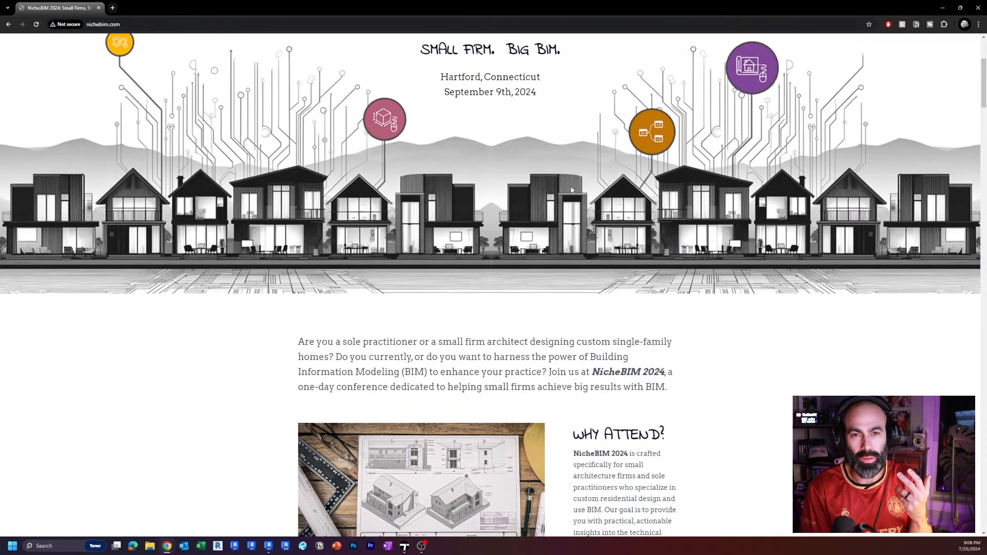
pyautogui.scroll(-3, 571, 190)
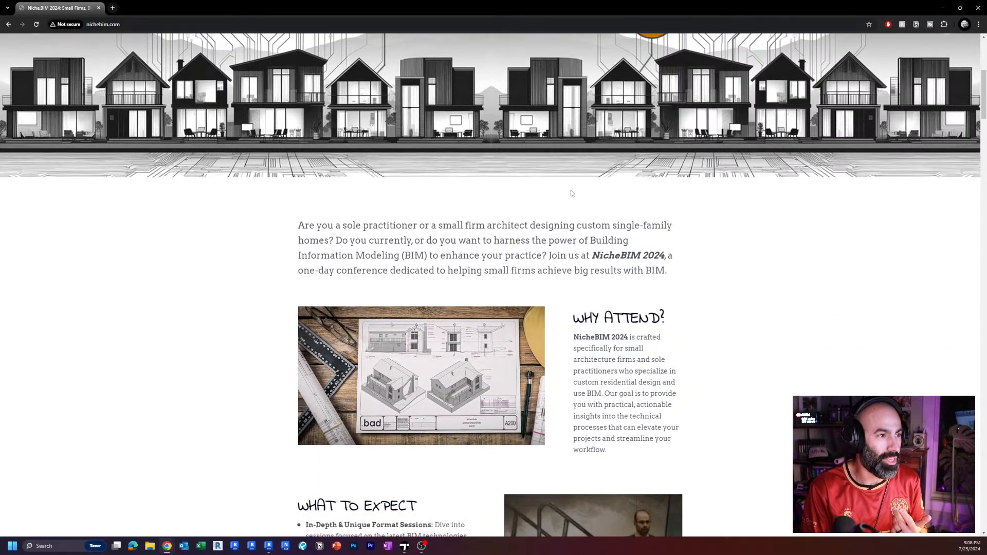
pyautogui.scroll(-18, 572, 193)
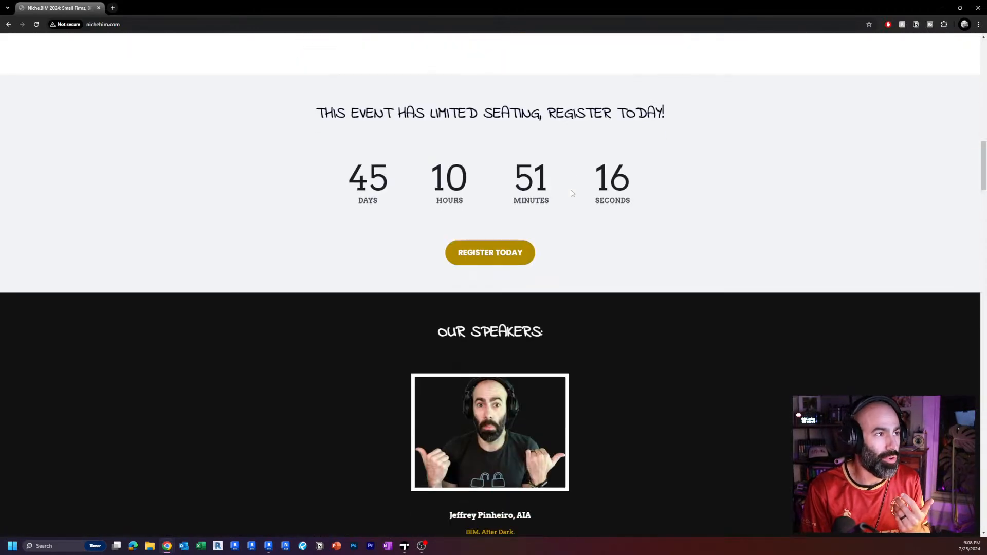
pyautogui.scroll(-5, 571, 193)
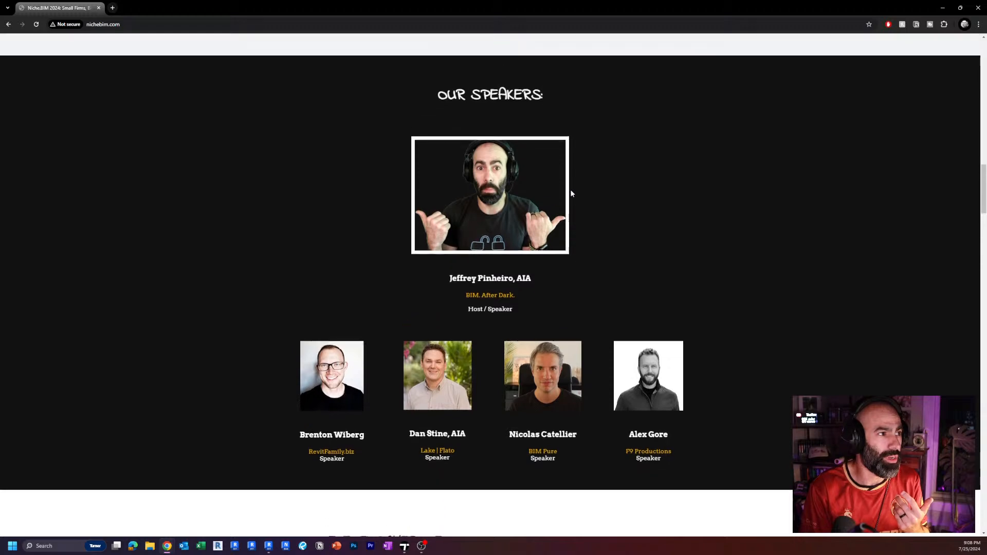
pyautogui.scroll(1, 572, 193)
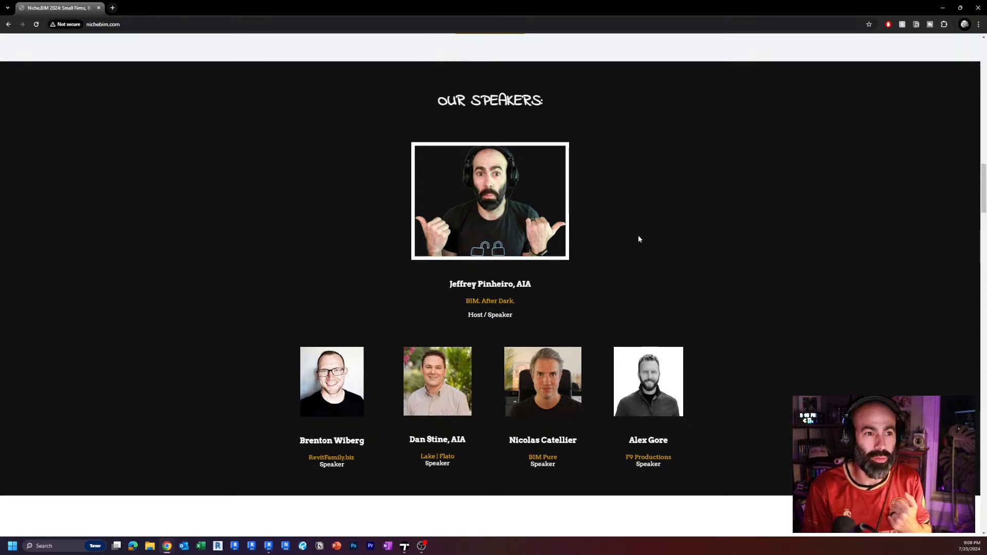
# Review the conference page's session schedule, venue, registration questions, continuing education credits and hotel suggestion, and return to the page's beginning.
pyautogui.scroll(-8, 639, 239)
pyautogui.scroll(-14, 639, 238)
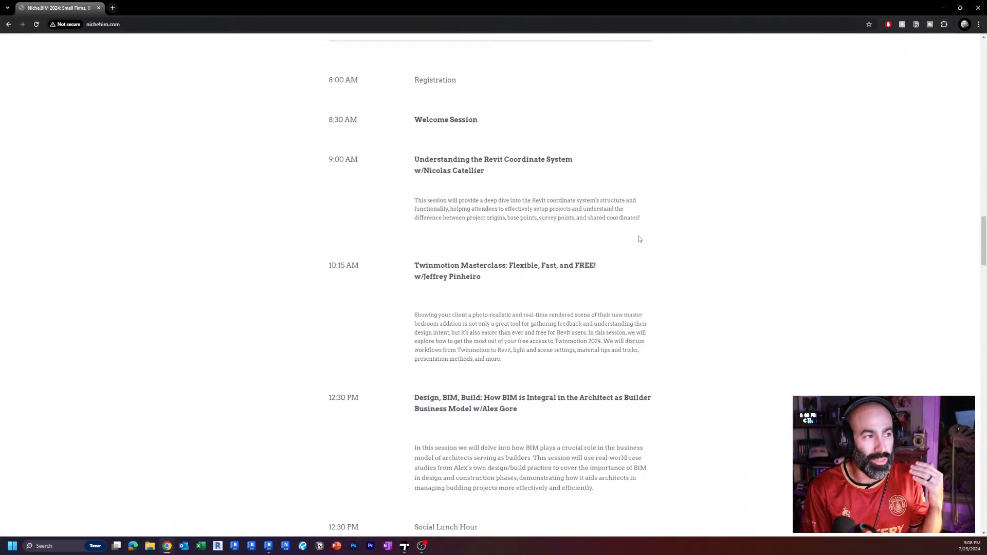
pyautogui.scroll(-7, 638, 231)
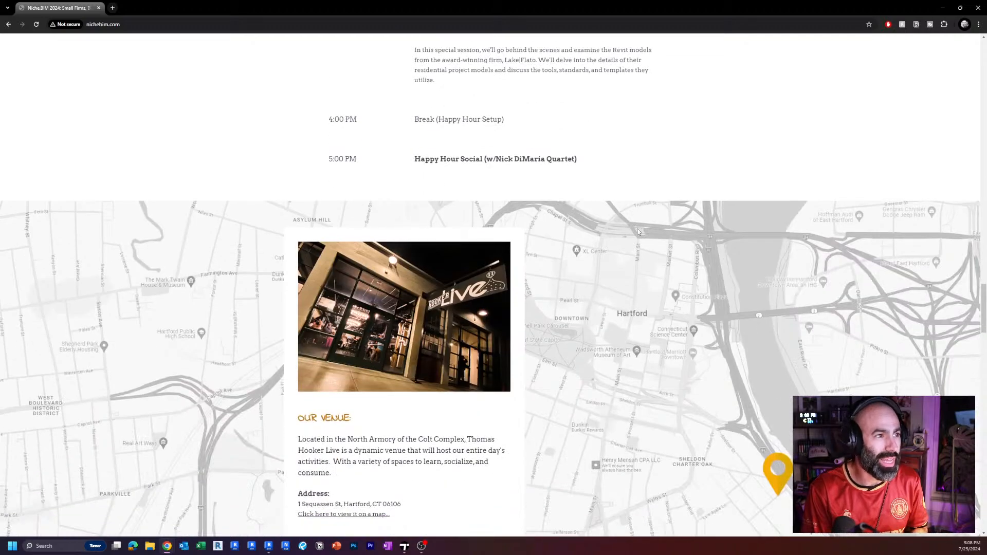
pyautogui.scroll(-3, 650, 226)
pyautogui.scroll(-13, 651, 225)
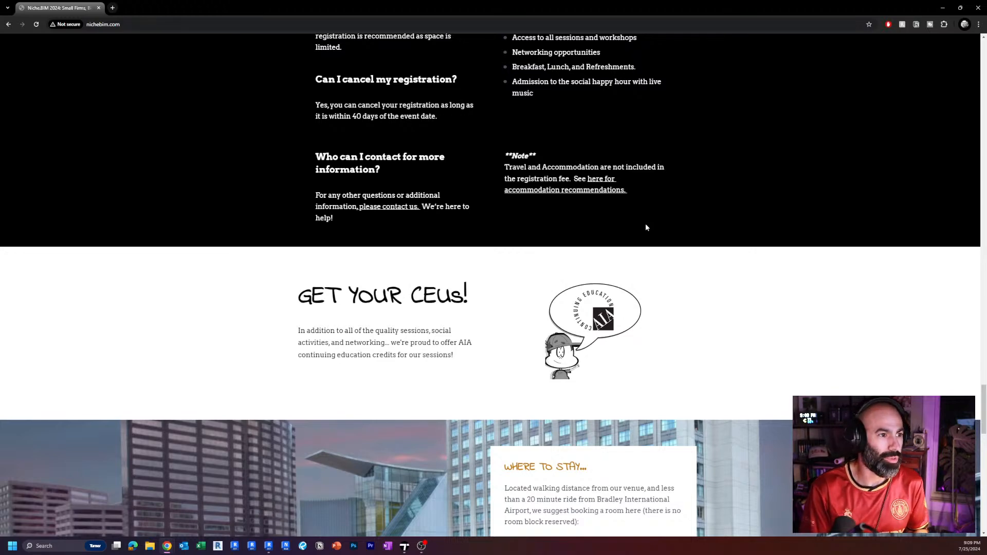
pyautogui.scroll(-7, 646, 228)
pyautogui.scroll(10, 723, 404)
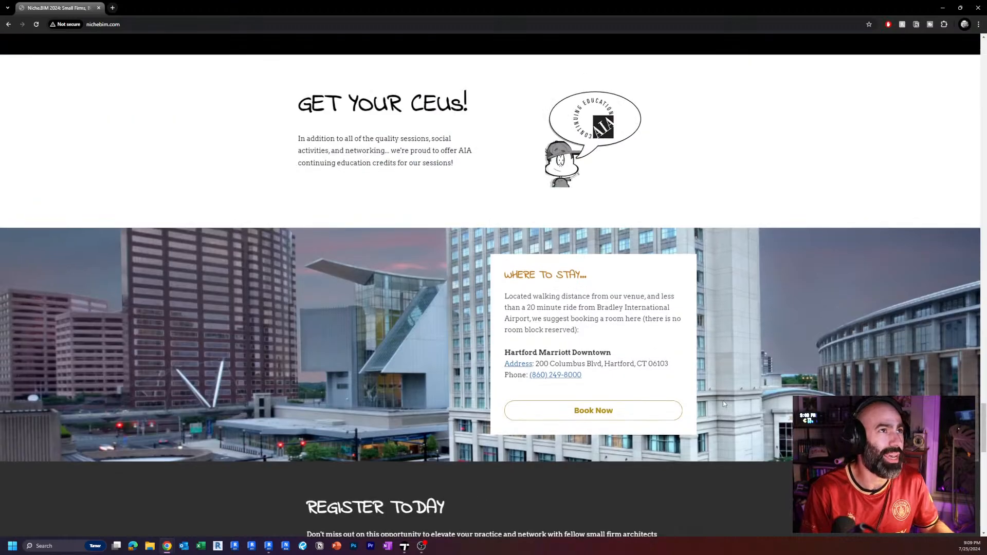
pyautogui.scroll(-2, 936, 304)
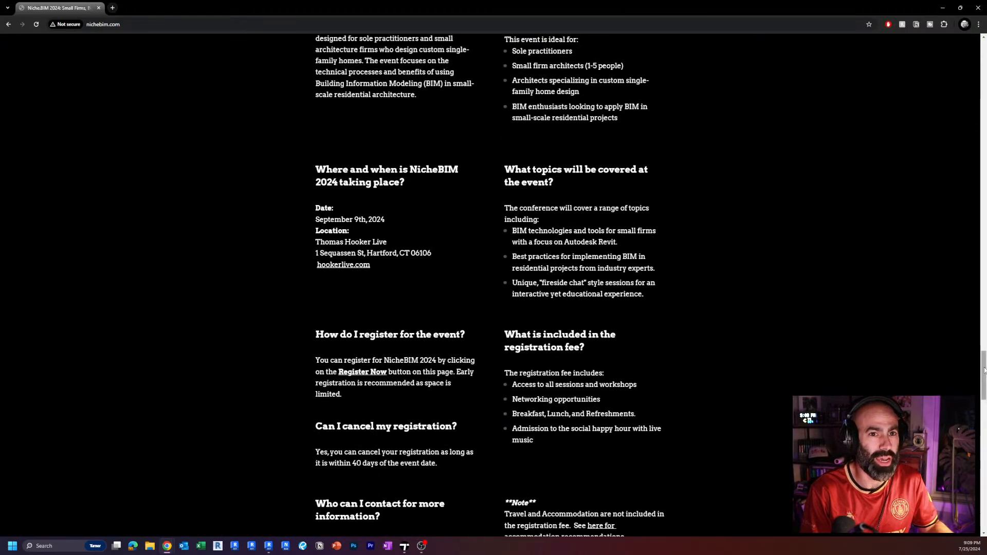
pyautogui.scroll(20, 970, 328)
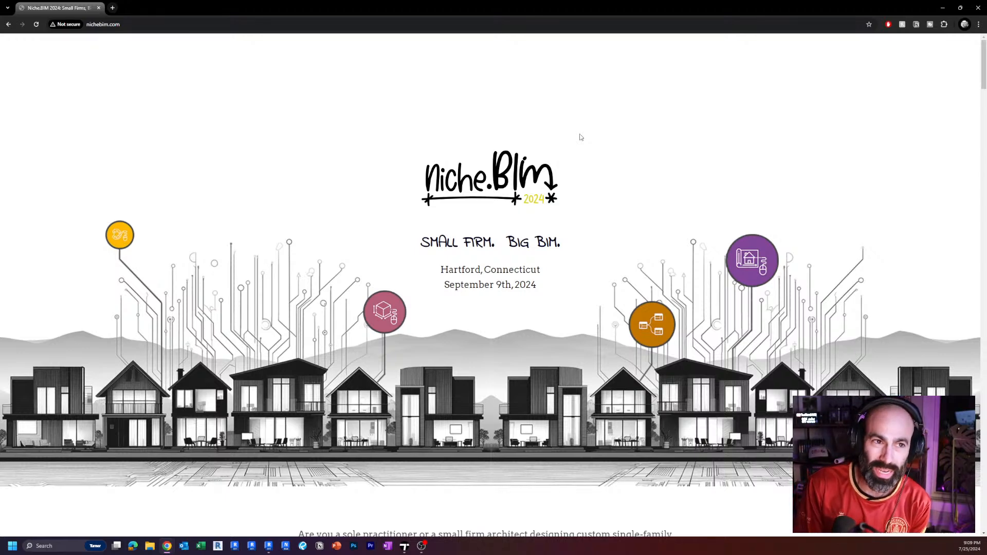
pyautogui.scroll(-2, 568, 137)
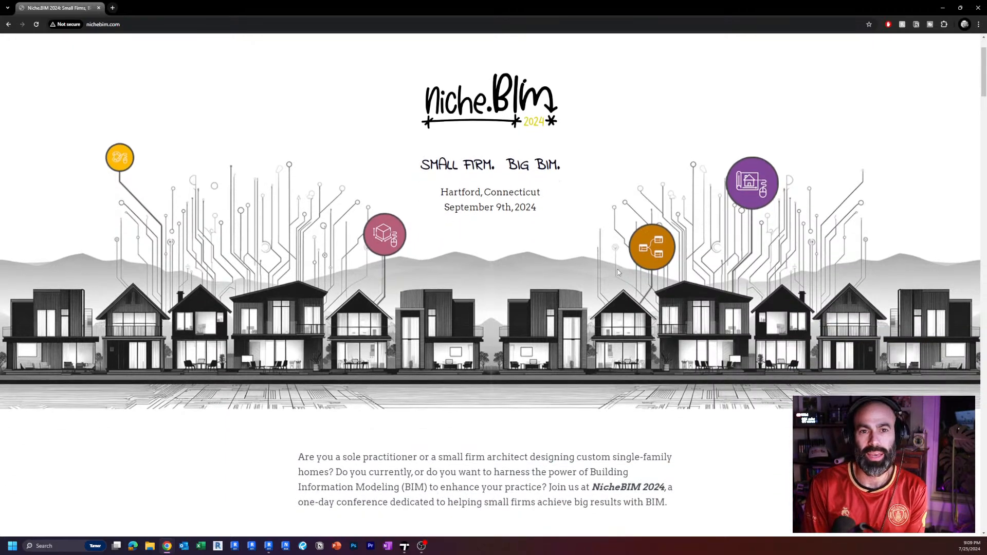
pyautogui.scroll(-1, 618, 269)
pyautogui.scroll(2, 617, 269)
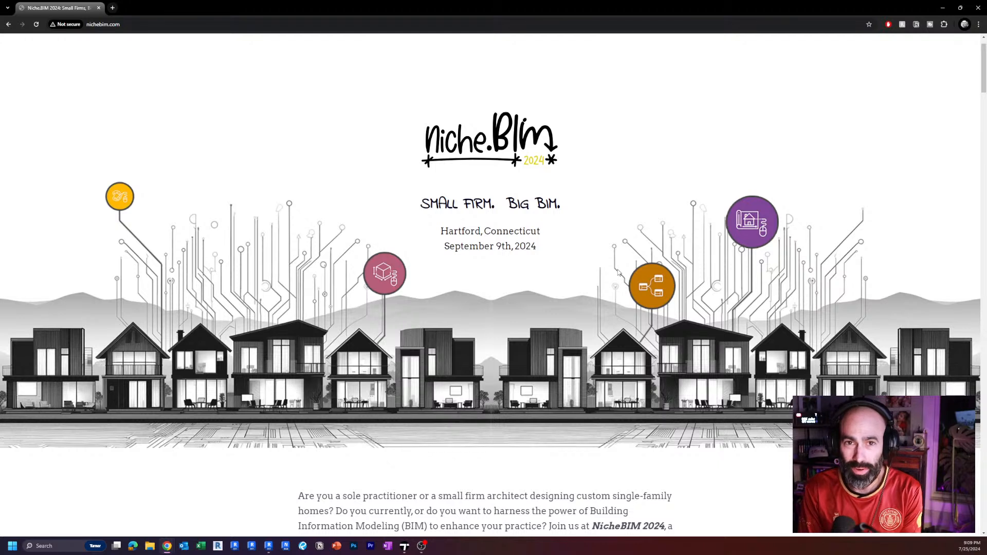
pyautogui.scroll(1, 618, 271)
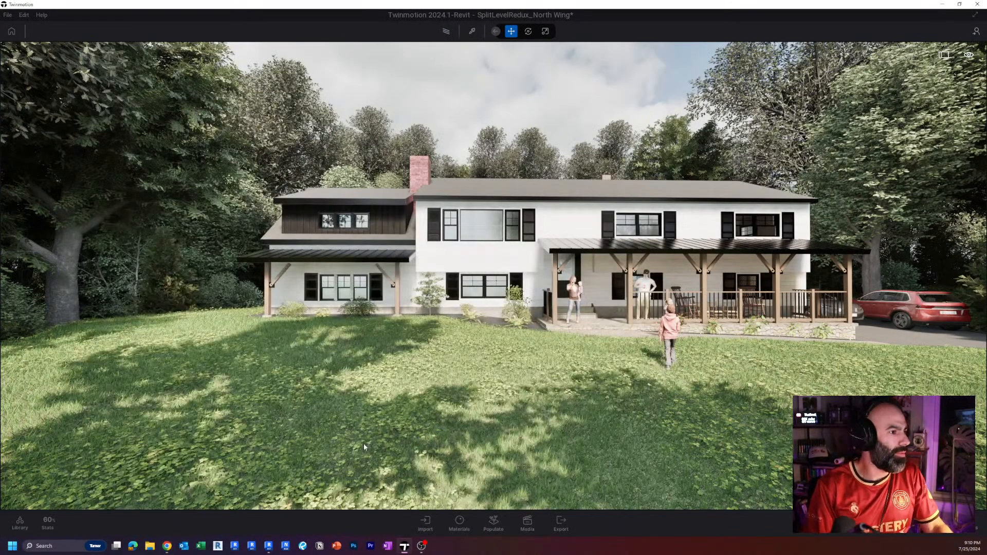
# Switch to Twinmotion and open the recent project NorthWing_START_BAD Live.tm without saving the current scene.
pyautogui.click(7, 16)
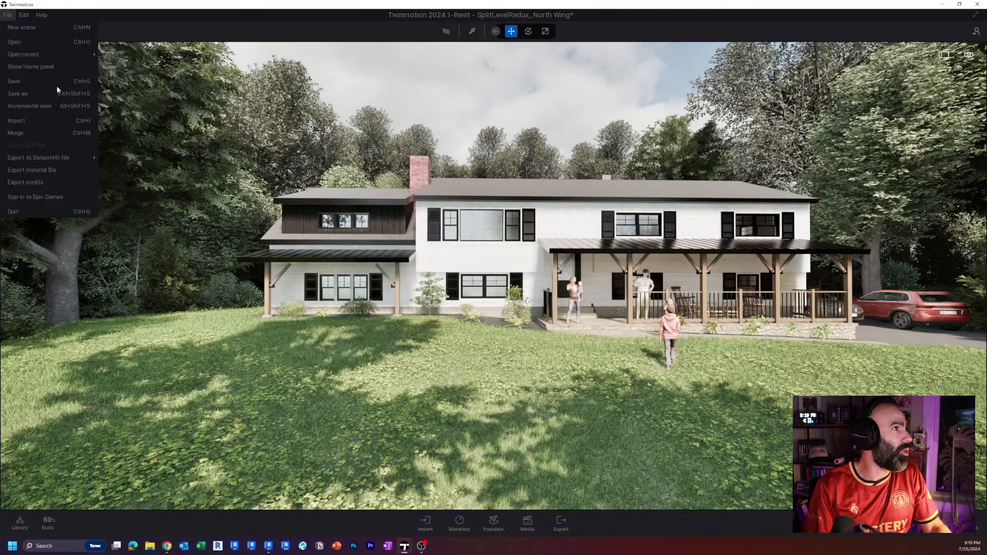
pyautogui.moveTo(89, 54)
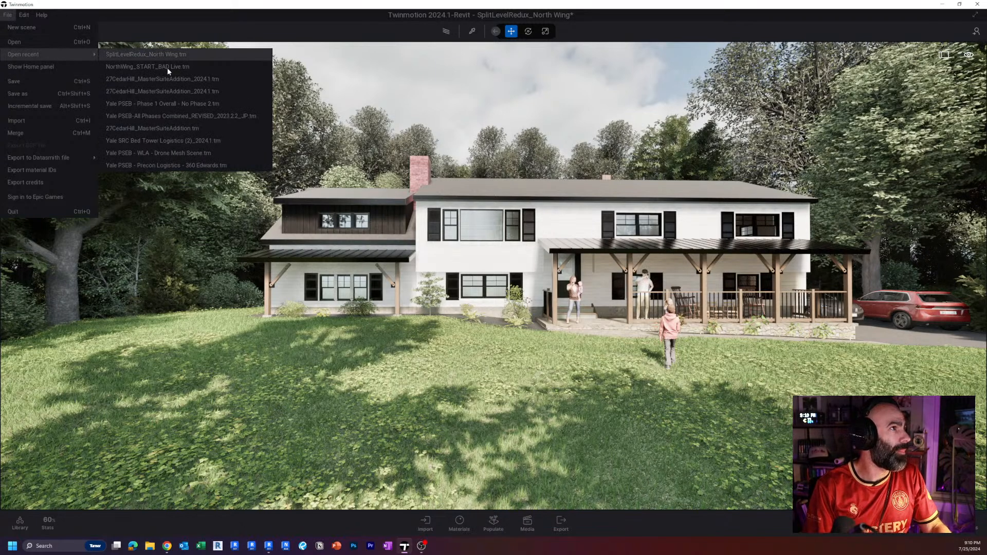
pyautogui.click(18, 15)
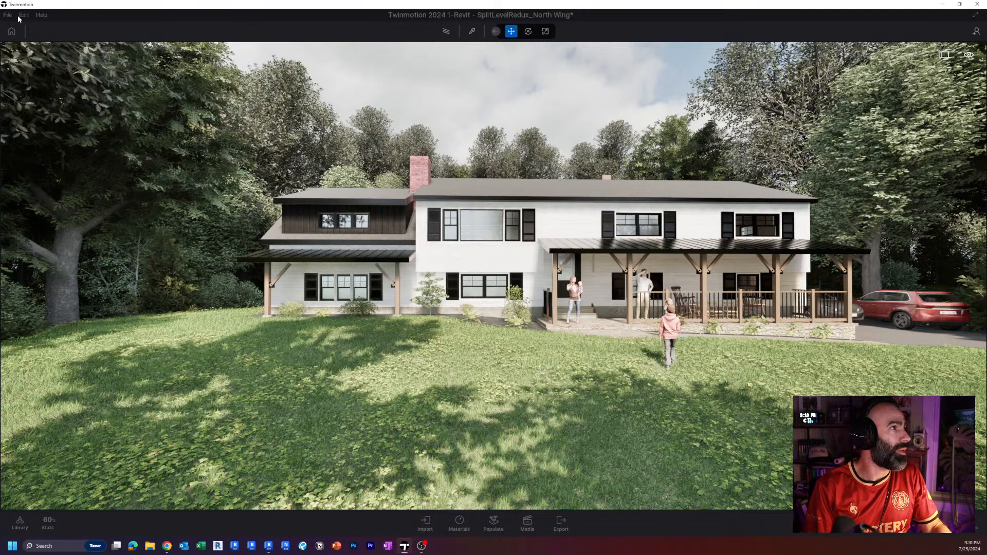
pyautogui.click(9, 17)
pyautogui.moveTo(52, 52)
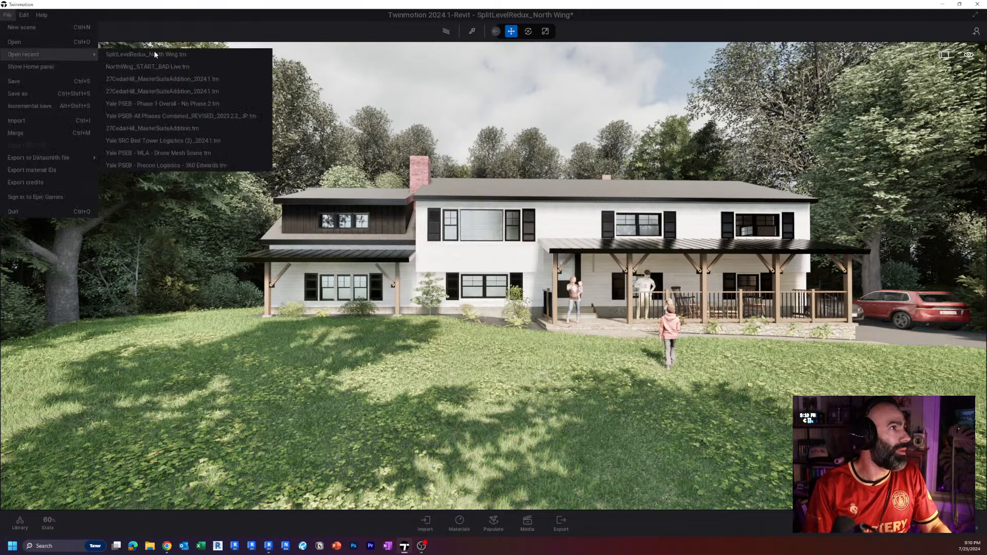
pyautogui.click(148, 67)
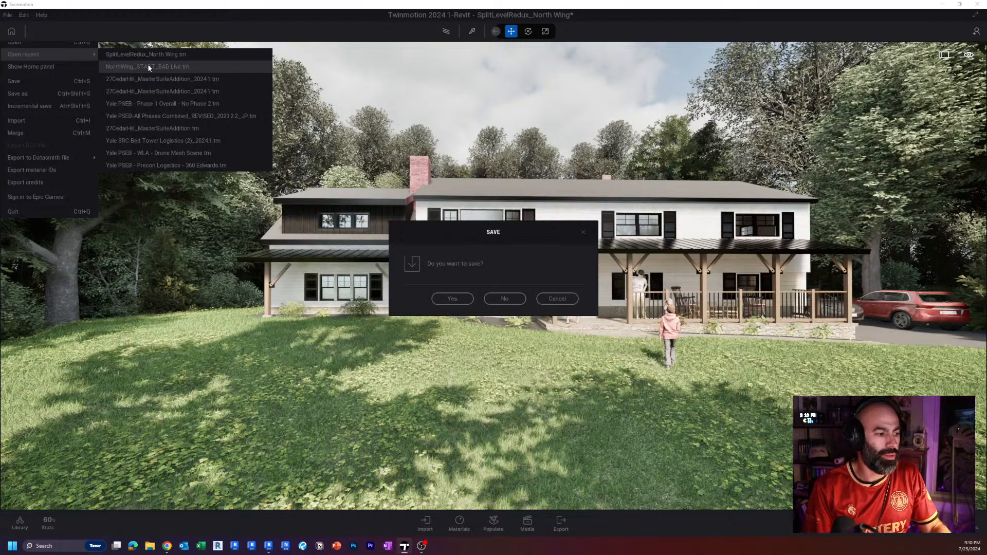
pyautogui.click(505, 298)
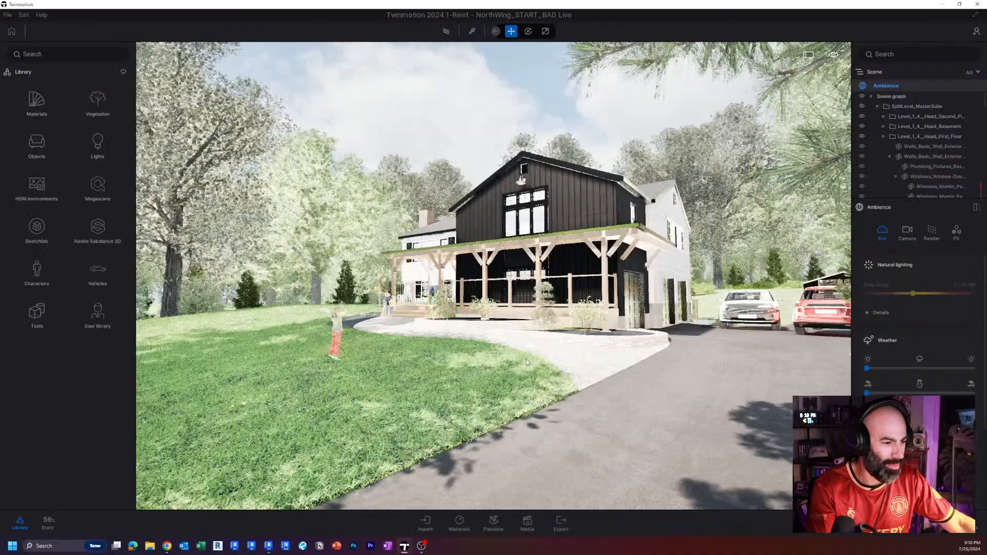
# Move the camera from the driveway across the front lawn to view the house's front facade, including the chimney end and porch.
pyautogui.scroll(-2, 526, 362)
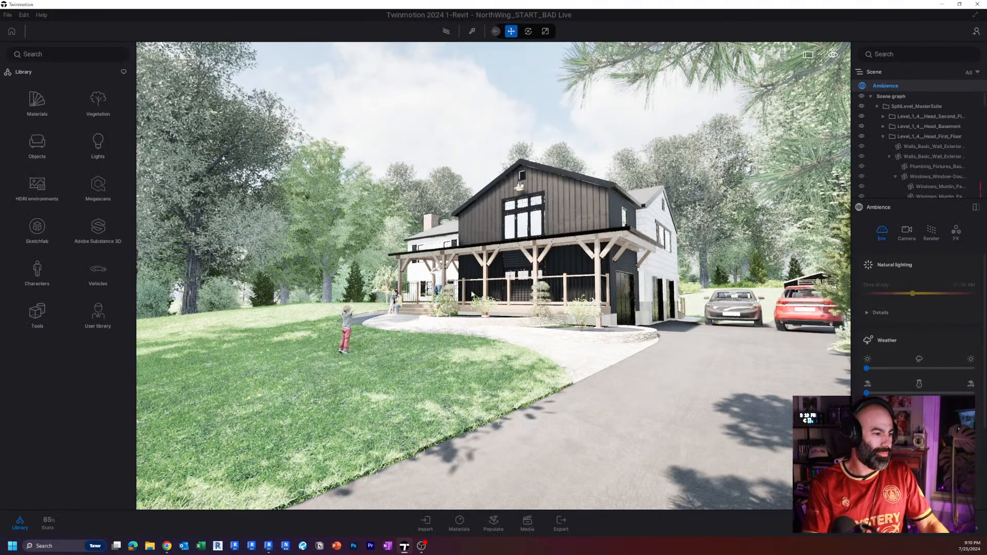
pyautogui.press('s')
pyautogui.moveTo(436, 283)
pyautogui.mouseDown(button='right')
pyautogui.moveTo(482, 291)
pyautogui.moveTo(419, 285)
pyautogui.moveTo(445, 286)
pyautogui.moveTo(409, 270)
pyautogui.moveTo(422, 270)
pyautogui.mouseUp(button='right')
pyautogui.press('w')
pyautogui.press('a')
pyautogui.press('a')
pyautogui.press('s')
pyautogui.press('a')
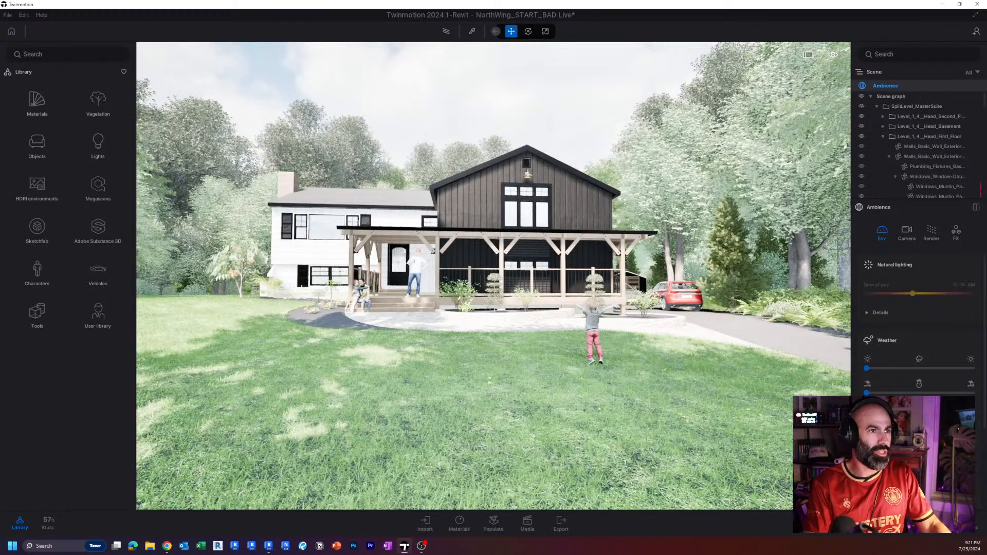
pyautogui.press('a')
pyautogui.press('w')
pyautogui.moveTo(612, 280); pyautogui.dragTo(651, 281, button='right')
pyautogui.press('s')
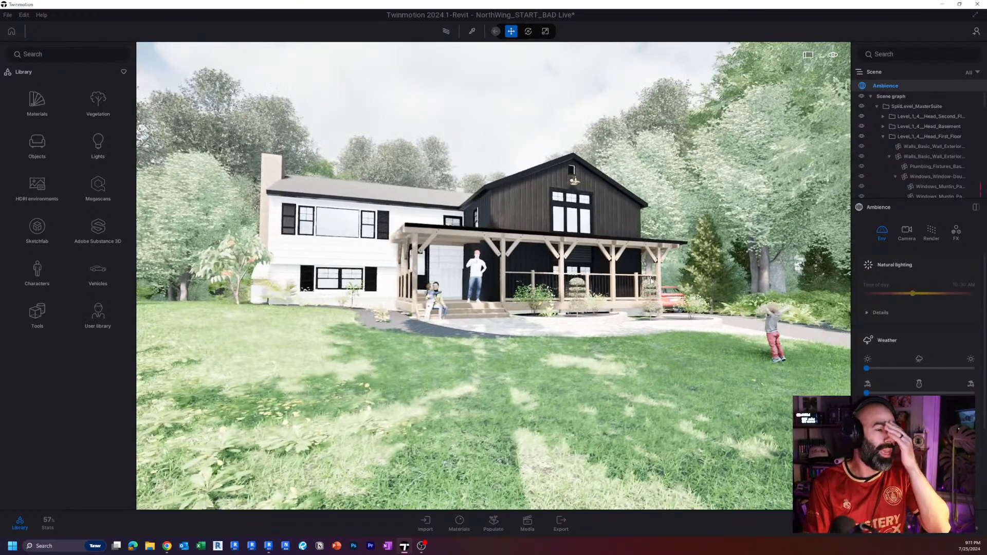
# Collapse the SplitLevel_MasterSuite, Context Vegetation, Close Vegetation and Bedroom Context folders in the scene graph and make the Scene panel taller.
pyautogui.click(878, 105)
pyautogui.click(877, 116)
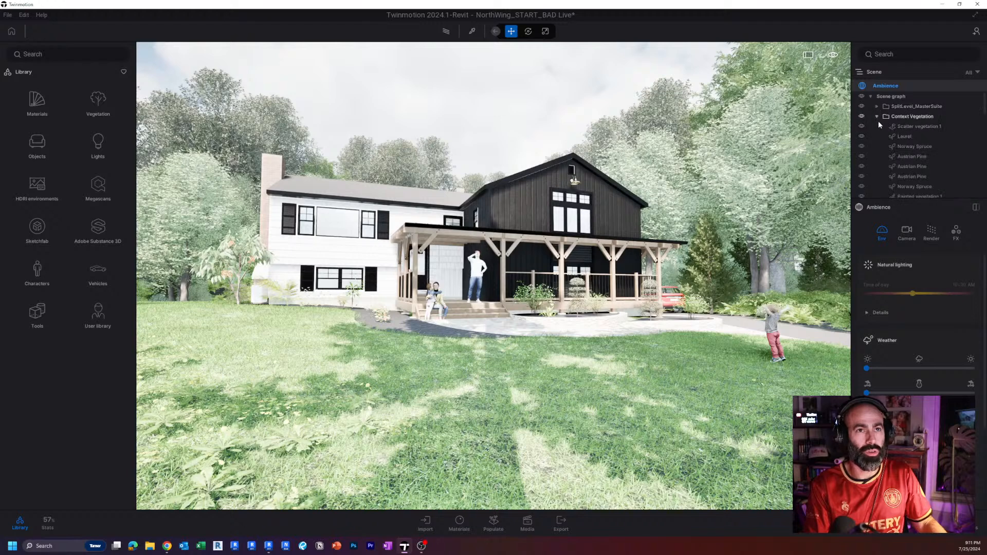
pyautogui.click(877, 116)
pyautogui.click(877, 126)
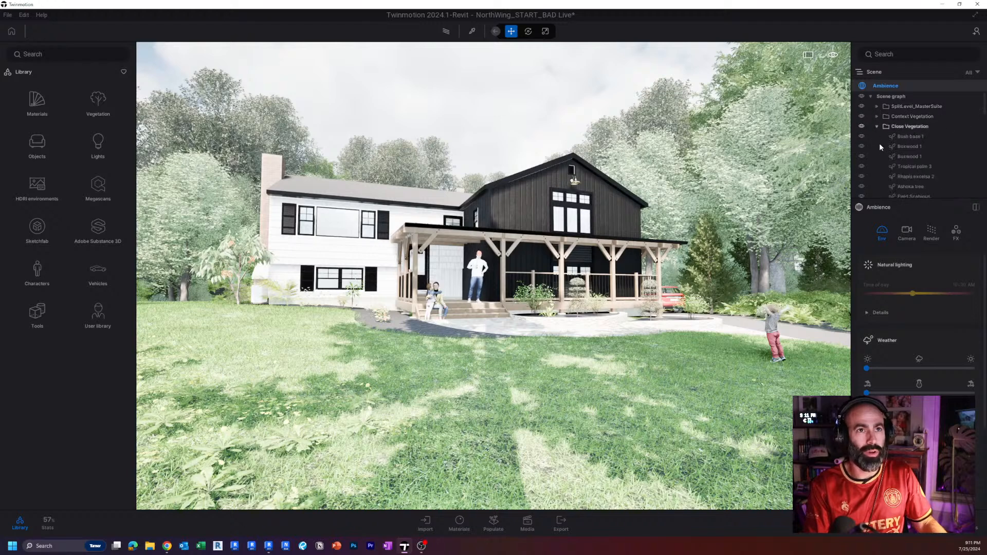
pyautogui.click(877, 125)
pyautogui.click(877, 136)
pyautogui.click(877, 136)
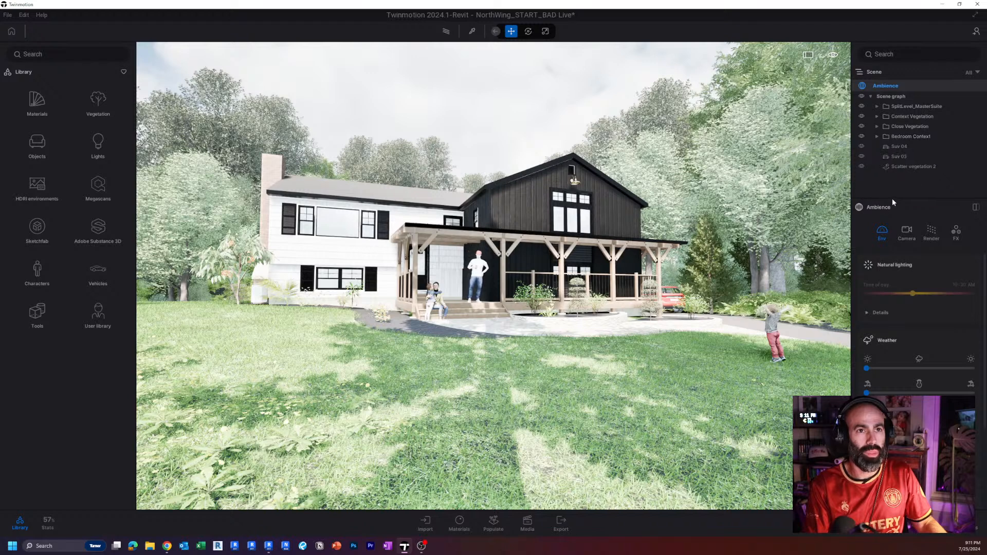
pyautogui.moveTo(893, 199); pyautogui.dragTo(893, 231)
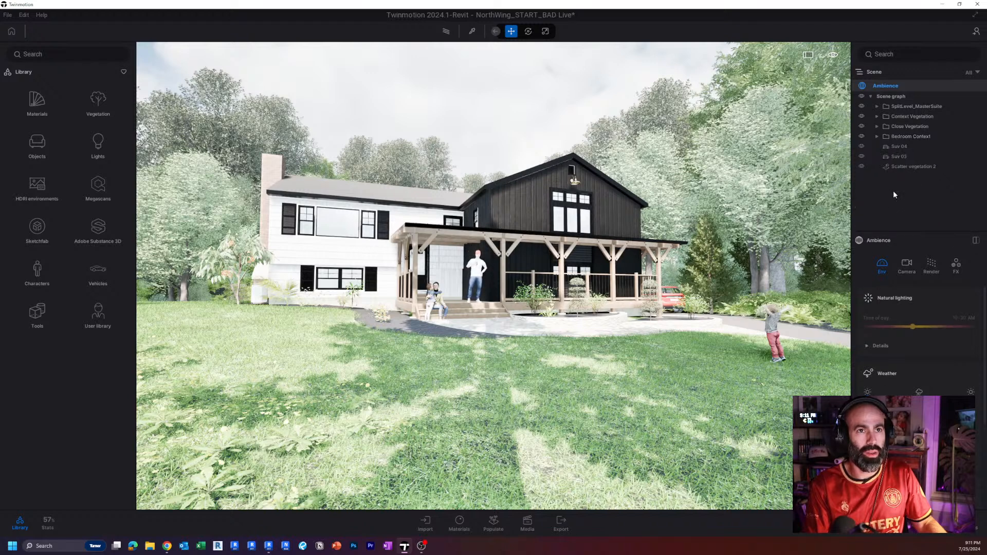
# Delete the Bedroom Context and Close Vegetation folders from the scene graph.
pyautogui.click(897, 136)
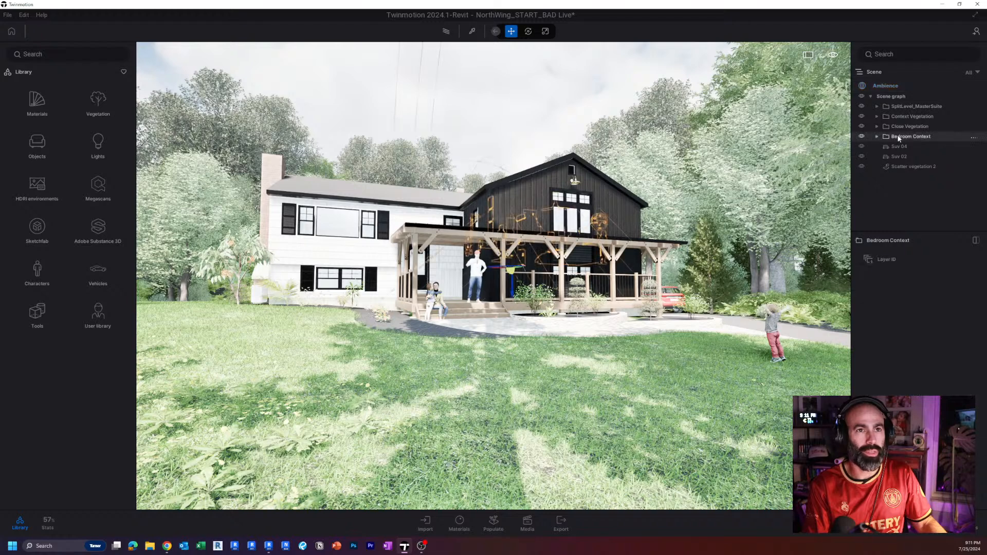
pyautogui.rightClick(897, 136)
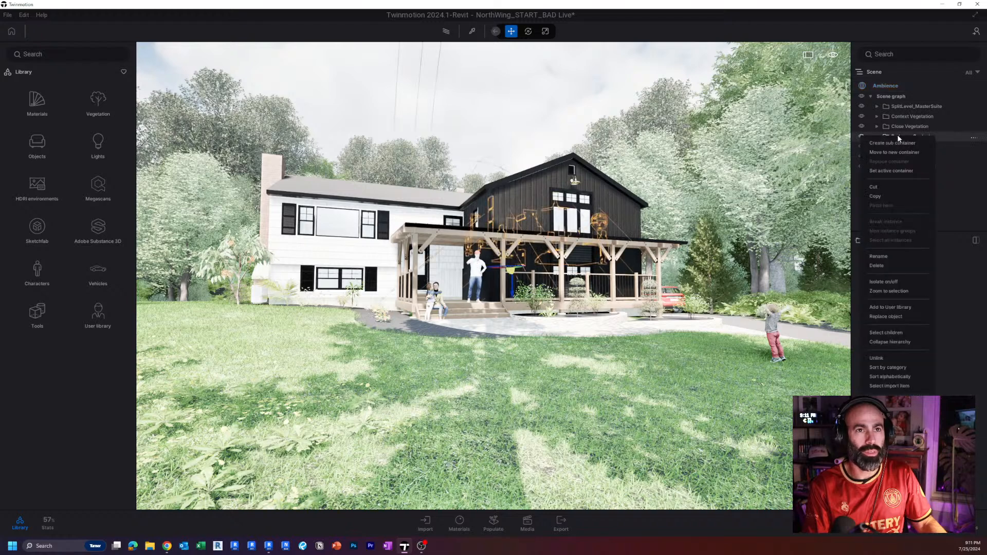
pyautogui.click(878, 265)
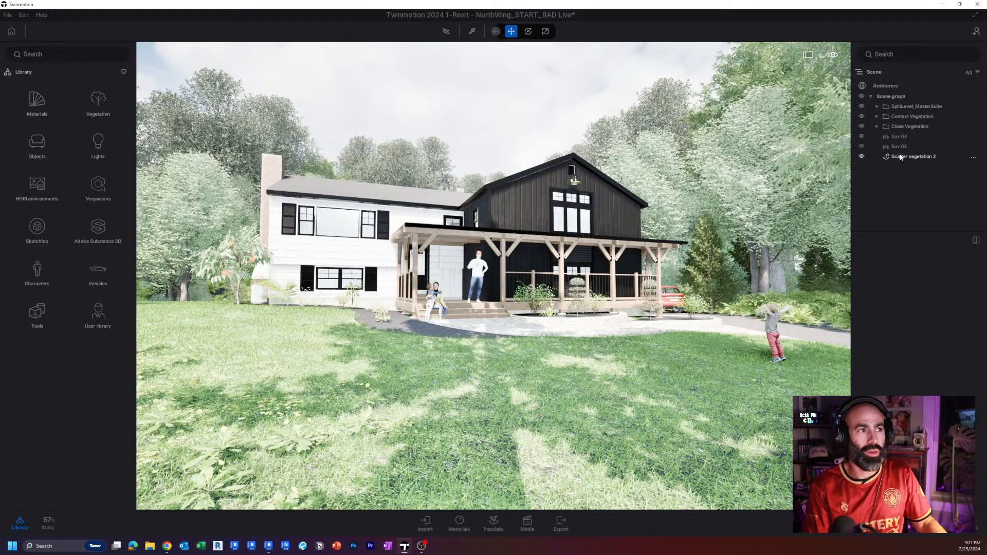
pyautogui.click(899, 128)
pyautogui.rightClick(899, 127)
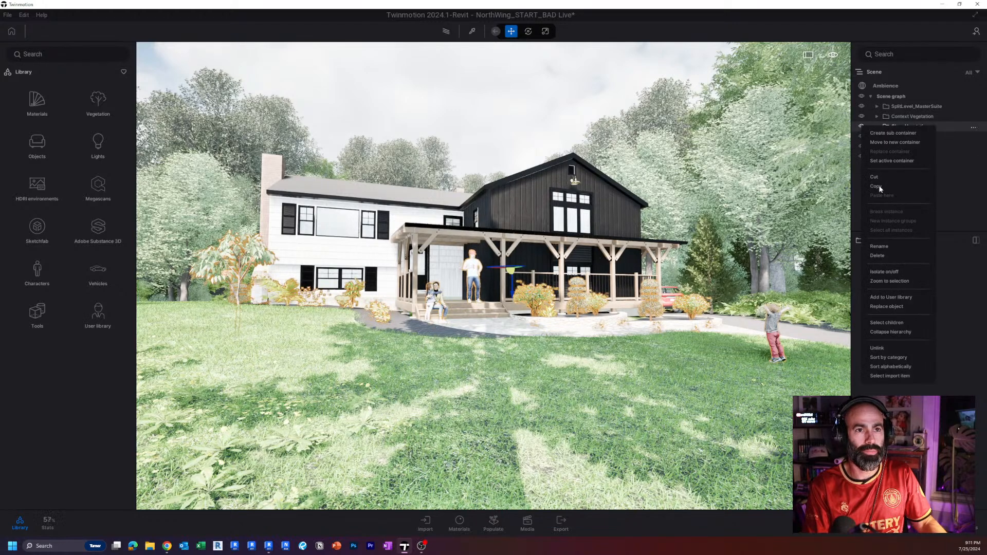
pyautogui.click(880, 256)
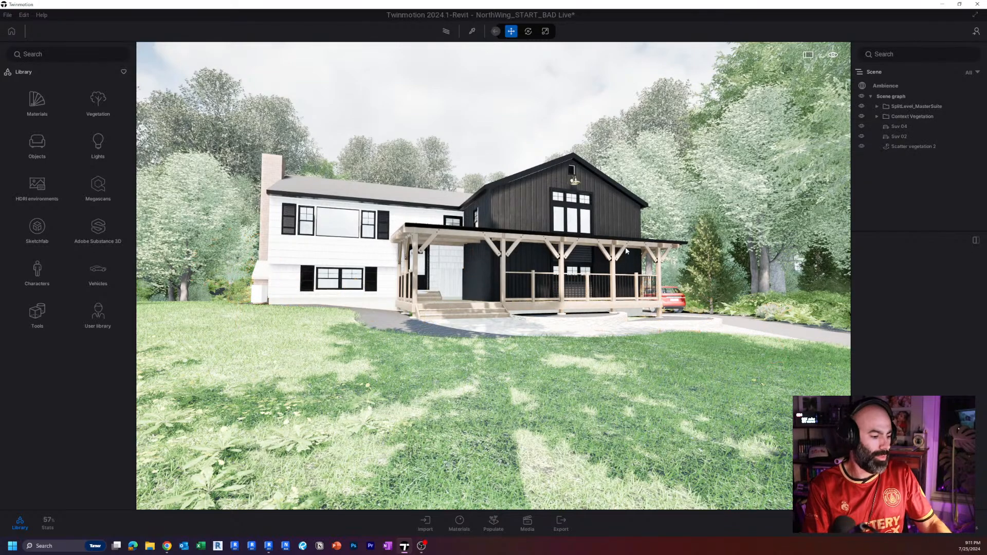
# Try Lumen global illumination in the Ambience render settings and switch back to Standard.
pyautogui.moveTo(626, 251); pyautogui.dragTo(646, 260, button='right')
pyautogui.press('w')
pyautogui.press('e')
pyautogui.press('a')
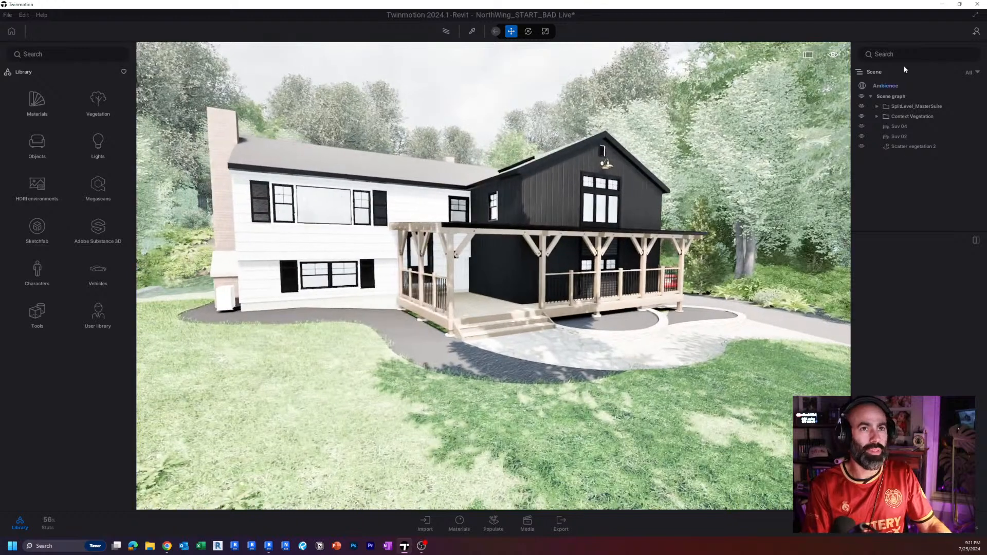
pyautogui.click(879, 83)
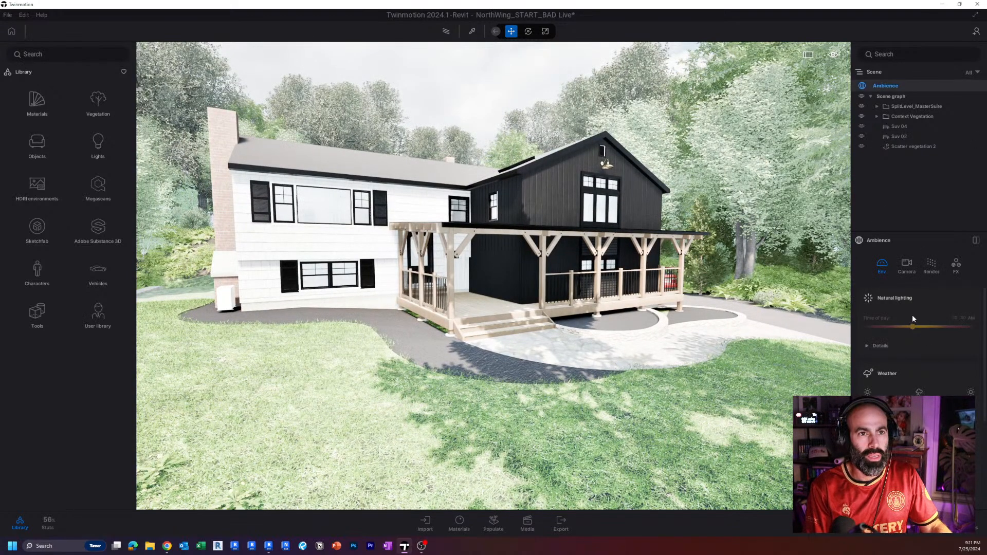
pyautogui.scroll(-5, 915, 329)
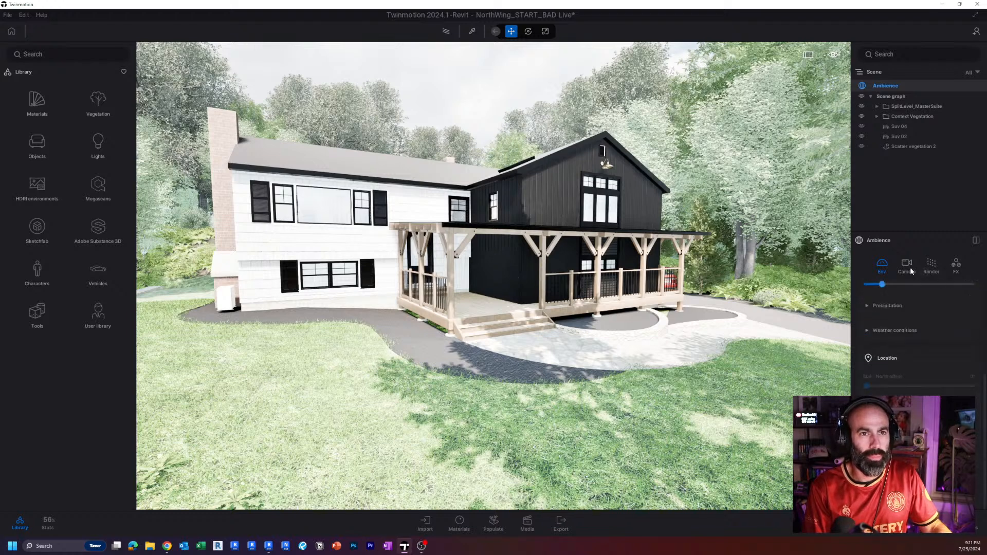
pyautogui.click(931, 266)
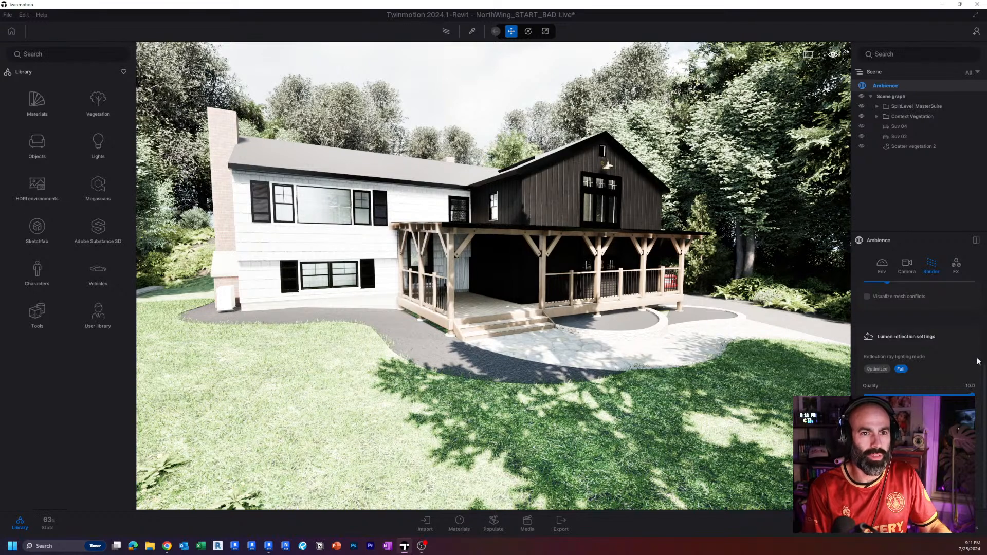
pyautogui.scroll(3, 979, 361)
pyautogui.click(876, 340)
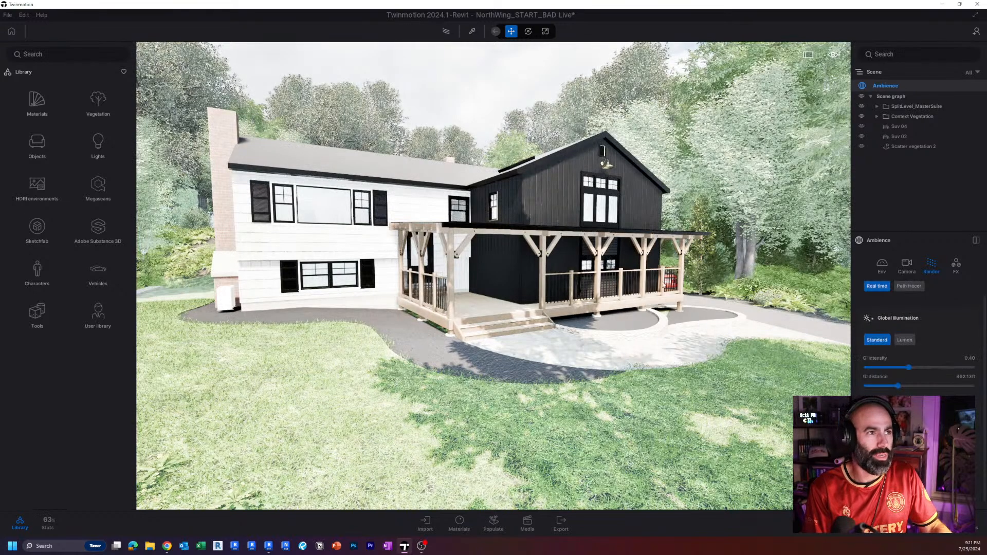
# Browse the saved materials in the user library's 01 Materials folder.
pyautogui.press('s')
pyautogui.moveTo(663, 284); pyautogui.dragTo(628, 330, button='right')
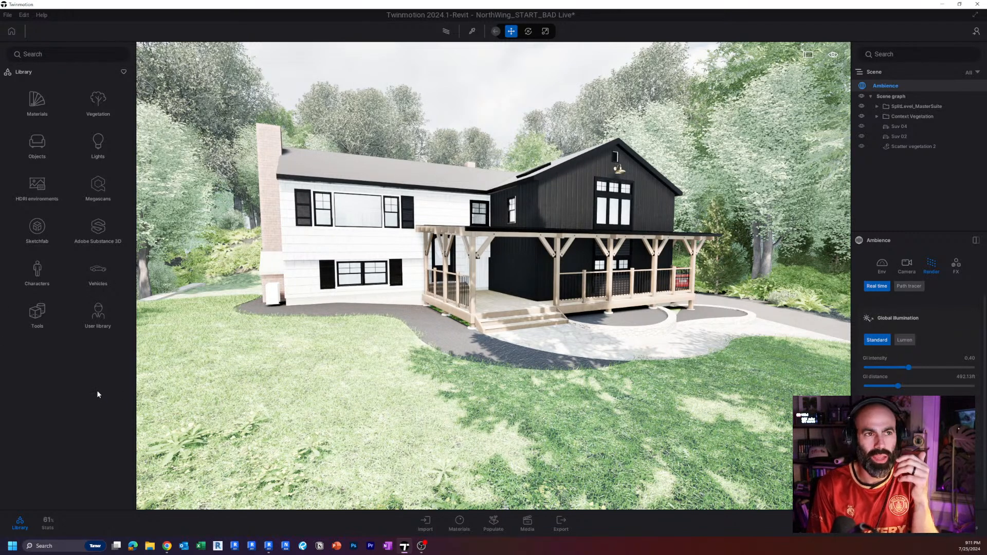
pyautogui.moveTo(451, 333); pyautogui.dragTo(452, 314, button='right')
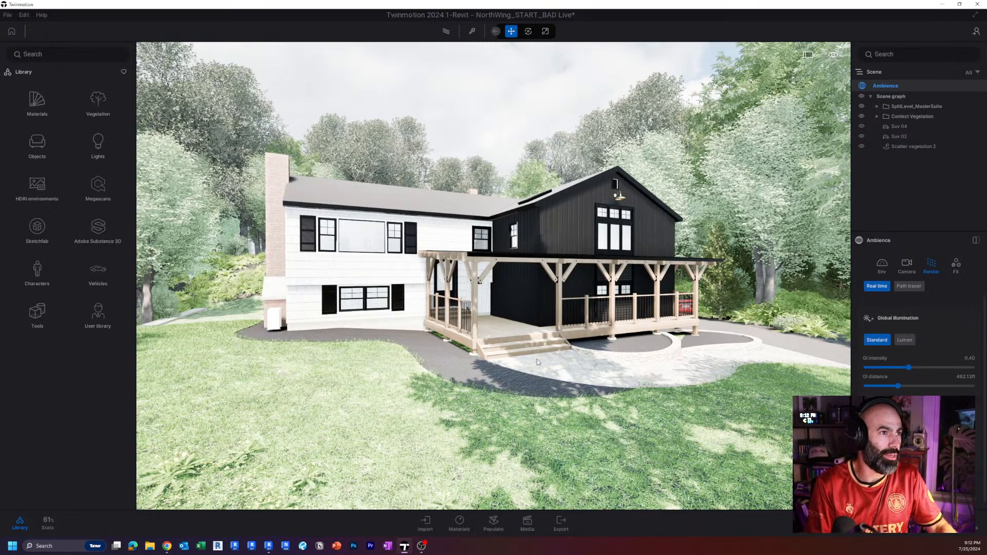
pyautogui.press('w')
pyautogui.press('d')
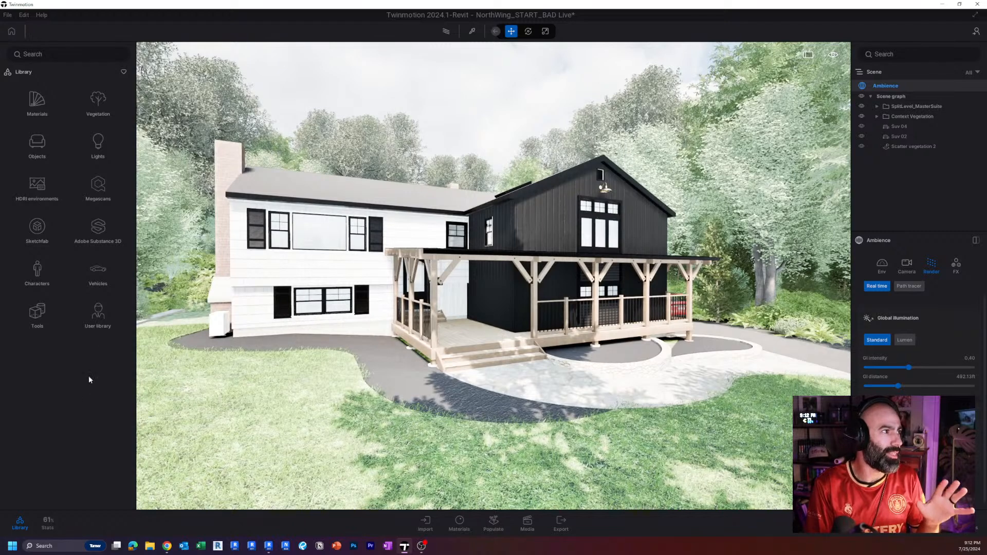
pyautogui.click(99, 327)
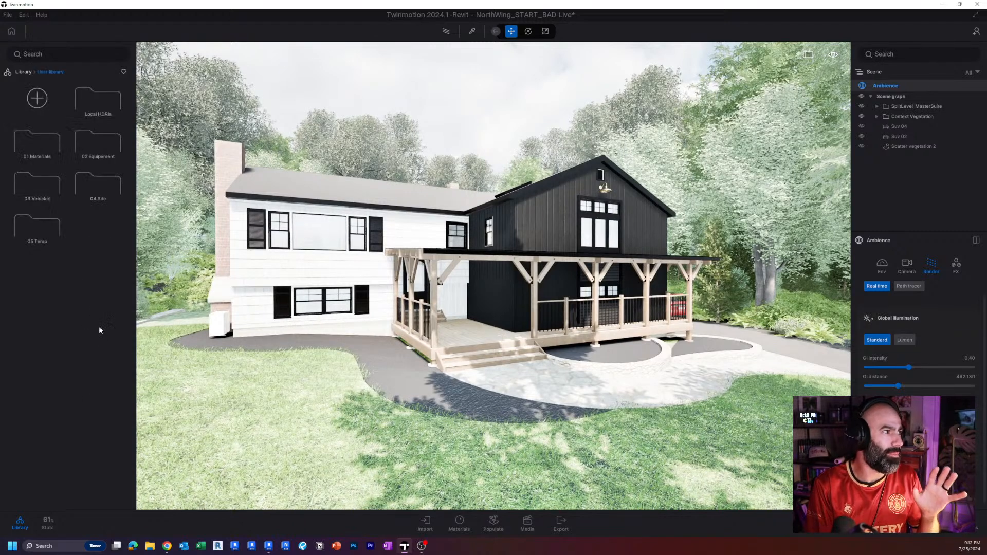
pyautogui.click(41, 148)
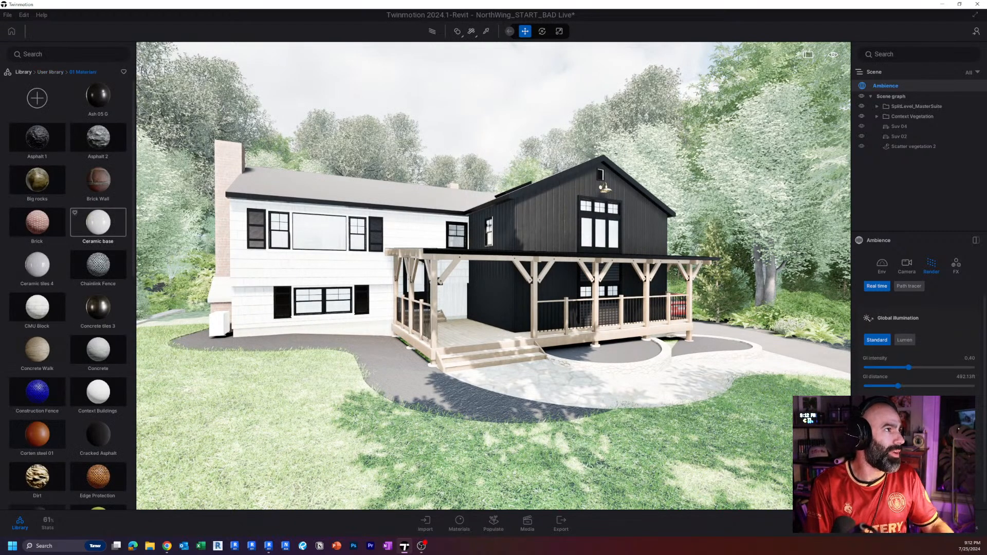
pyautogui.scroll(-4, 132, 141)
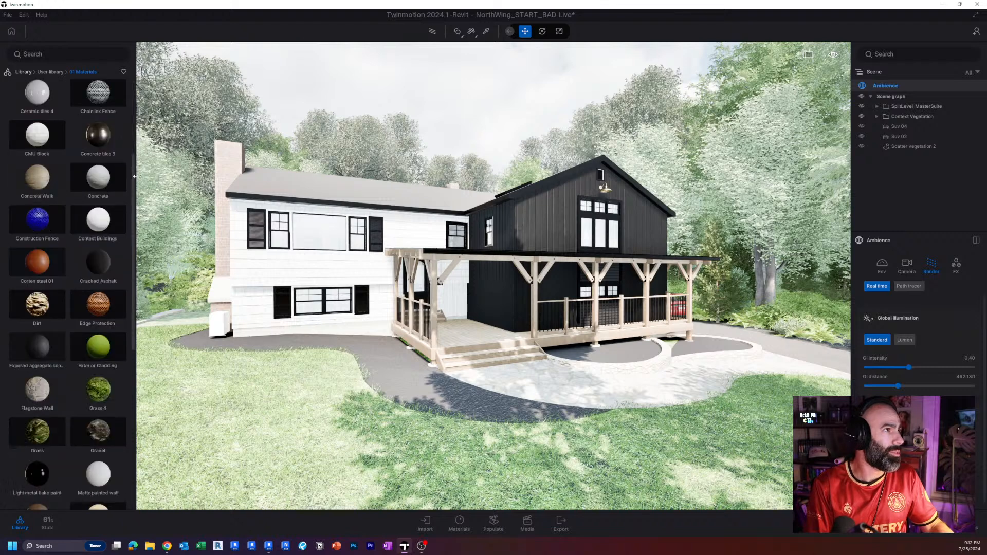
pyautogui.scroll(-10, 125, 235)
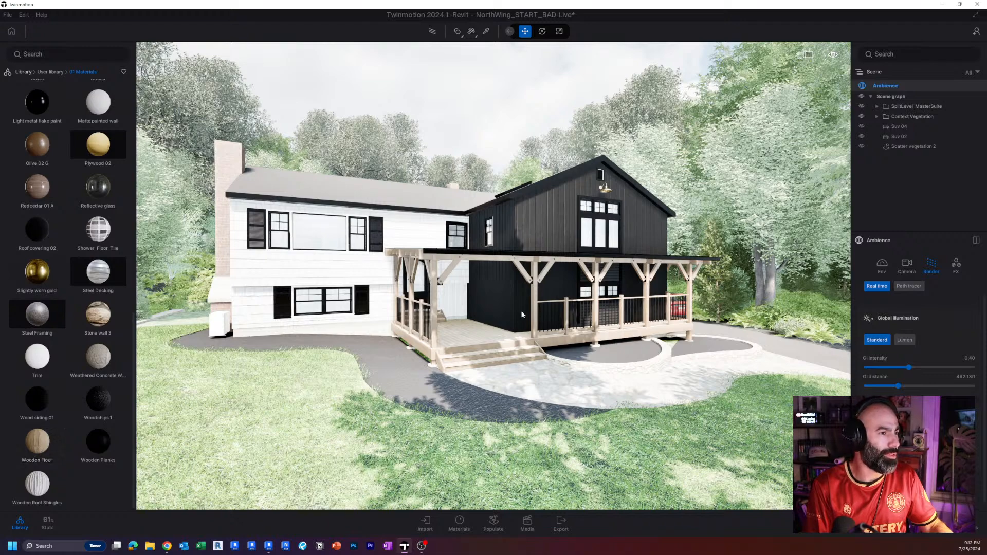
pyautogui.scroll(5, 521, 311)
# Sample the black siding on the addition's front gable and try to add its Wooden Planks material to the user library.
pyautogui.press('t')
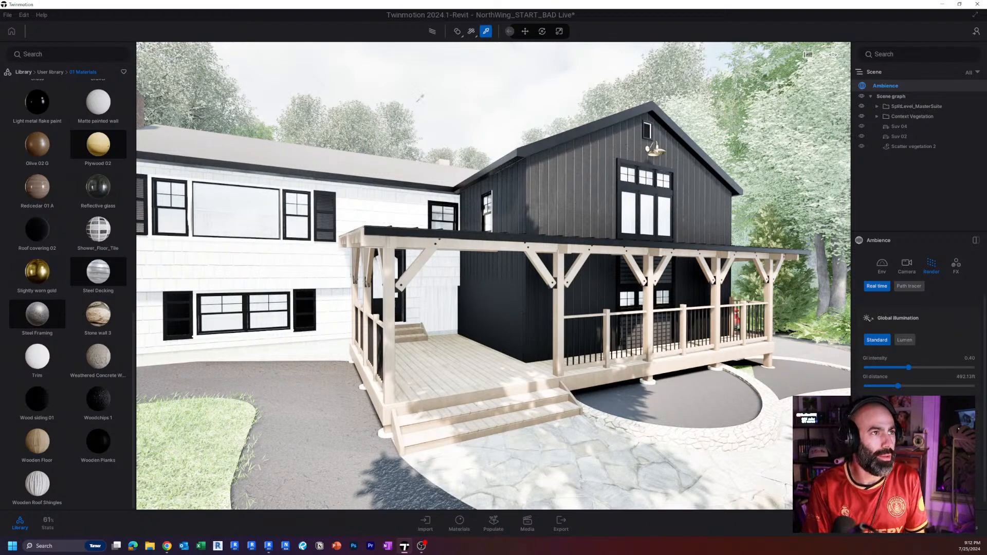
pyautogui.click(582, 190)
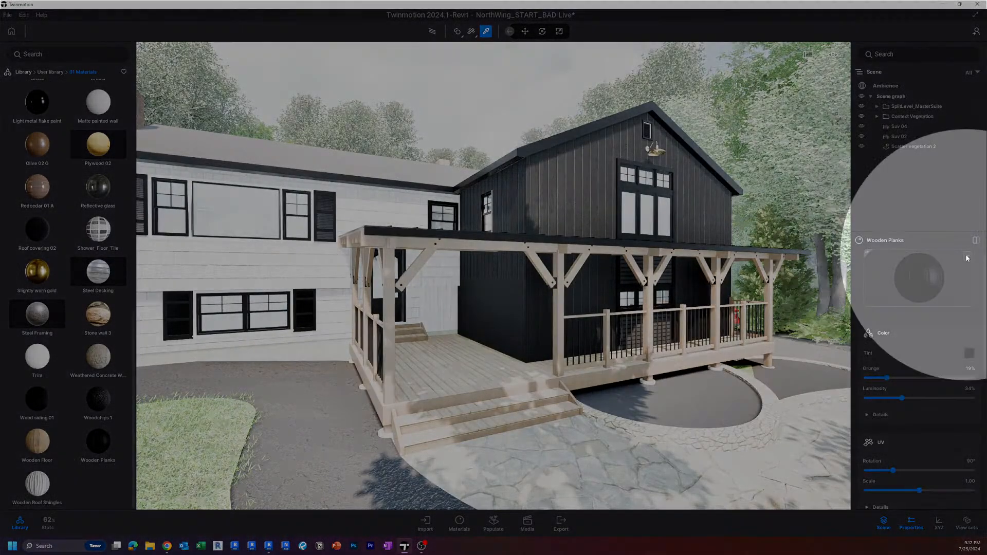
pyautogui.click(966, 258)
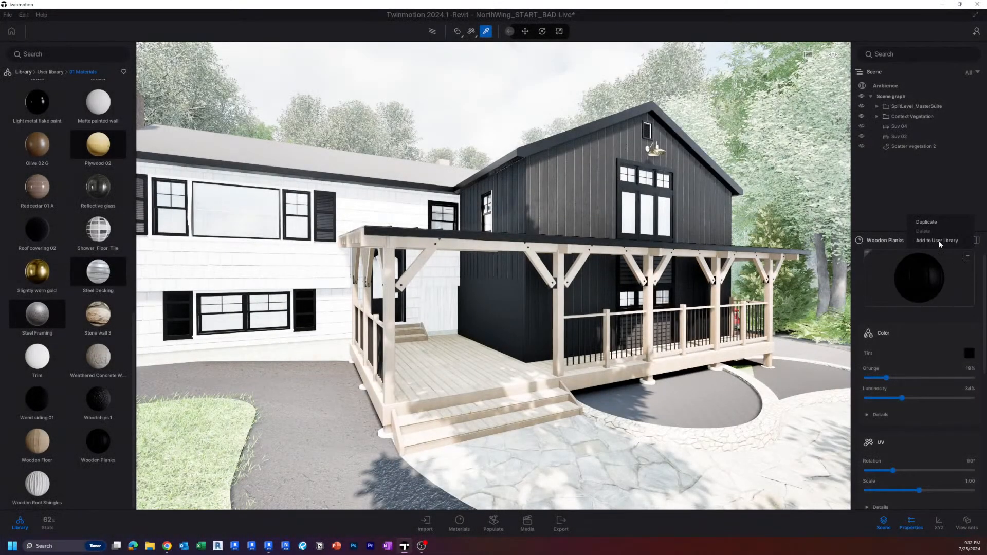
pyautogui.click(939, 240)
# Sample the materials of the porch timber, the white siding and the lower black wall, and inspect the porch up close.
pyautogui.click(652, 285)
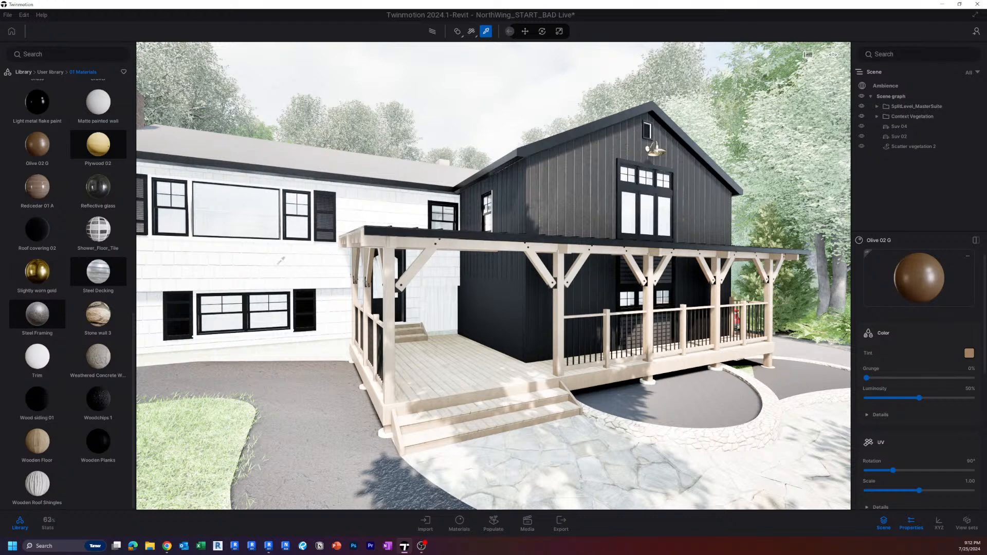
pyautogui.click(279, 263)
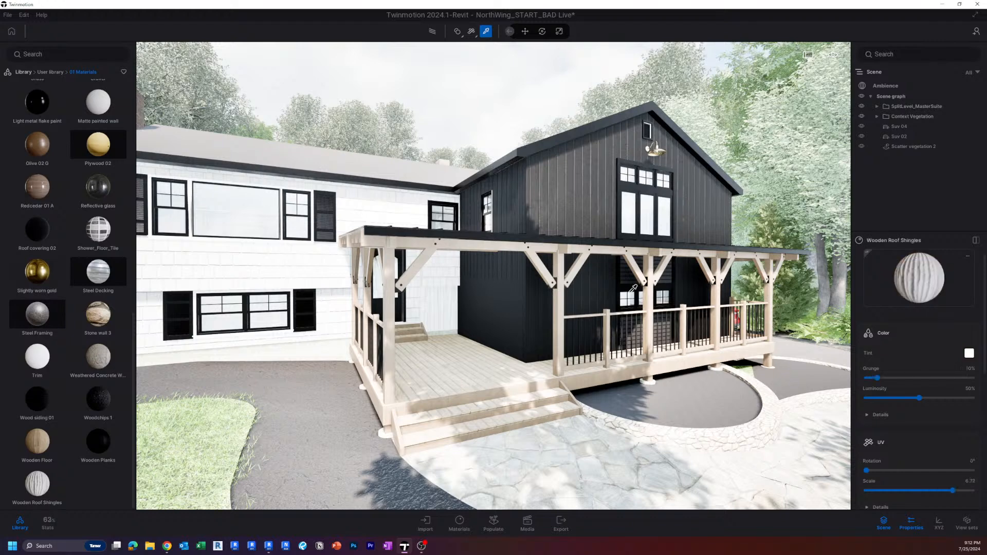
pyautogui.click(627, 267)
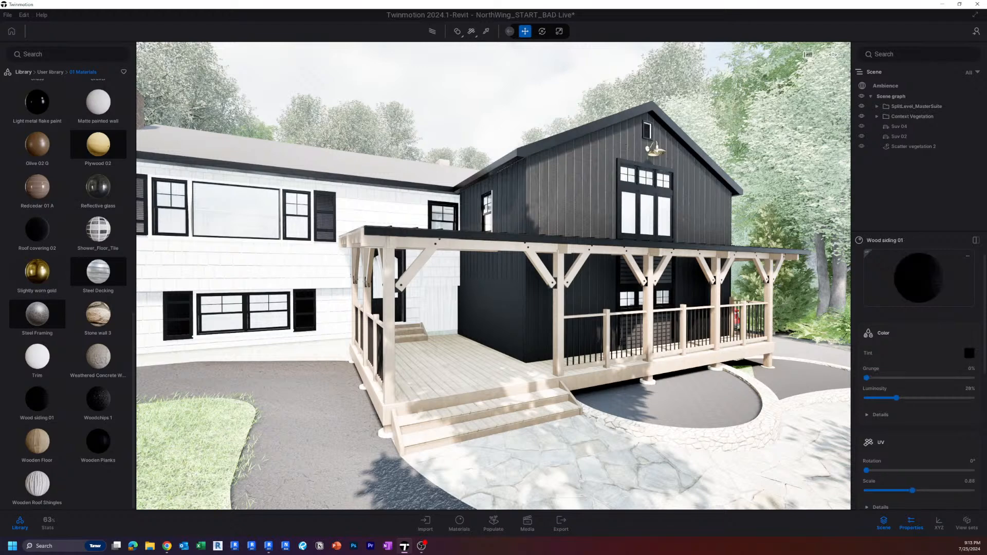
pyautogui.moveTo(548, 265); pyautogui.dragTo(528, 353, button='right')
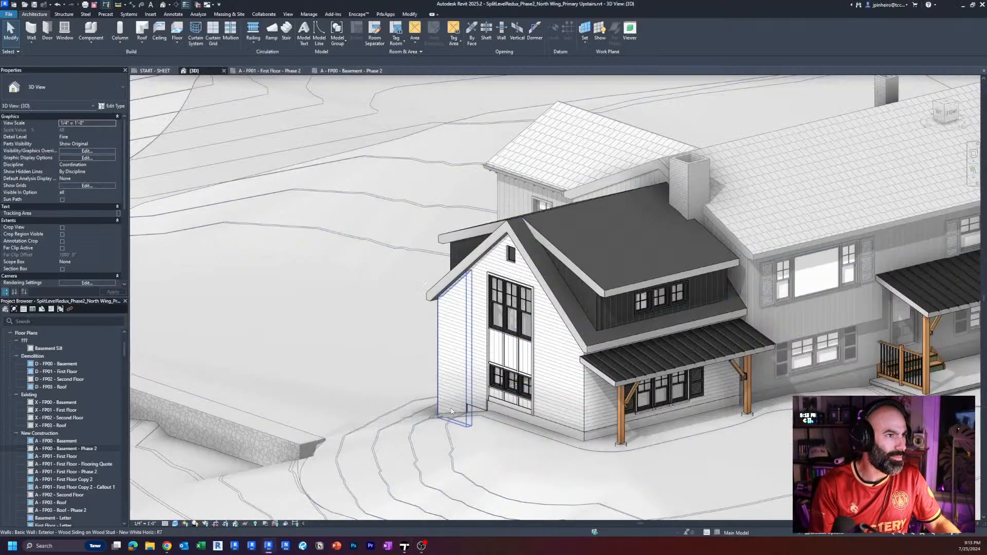
# Switch to Revit and set the 3D view's phase filter to Show Complete.
pyautogui.scroll(-5, 429, 288)
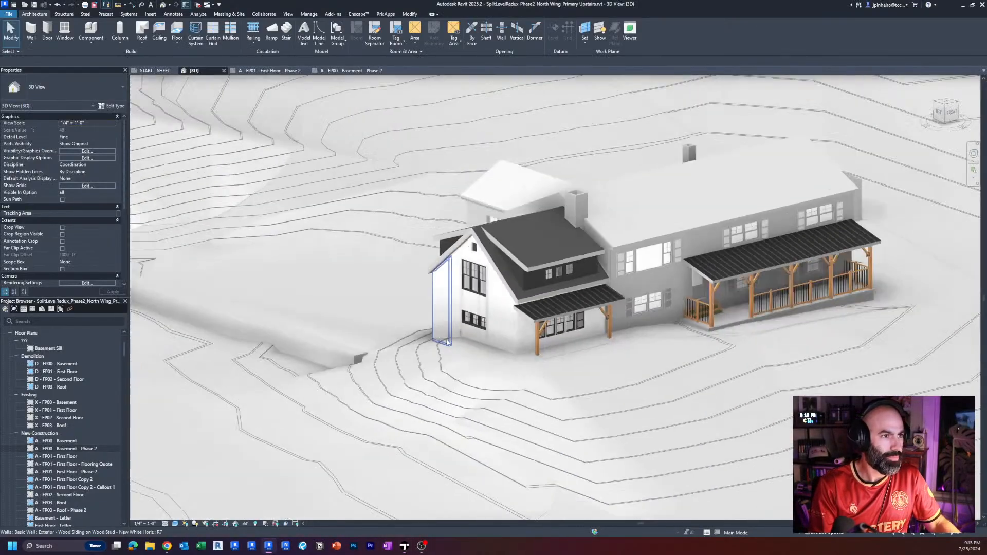
pyautogui.moveTo(429, 288); pyautogui.dragTo(427, 406, button='middle')
pyautogui.scroll(3, 426, 406)
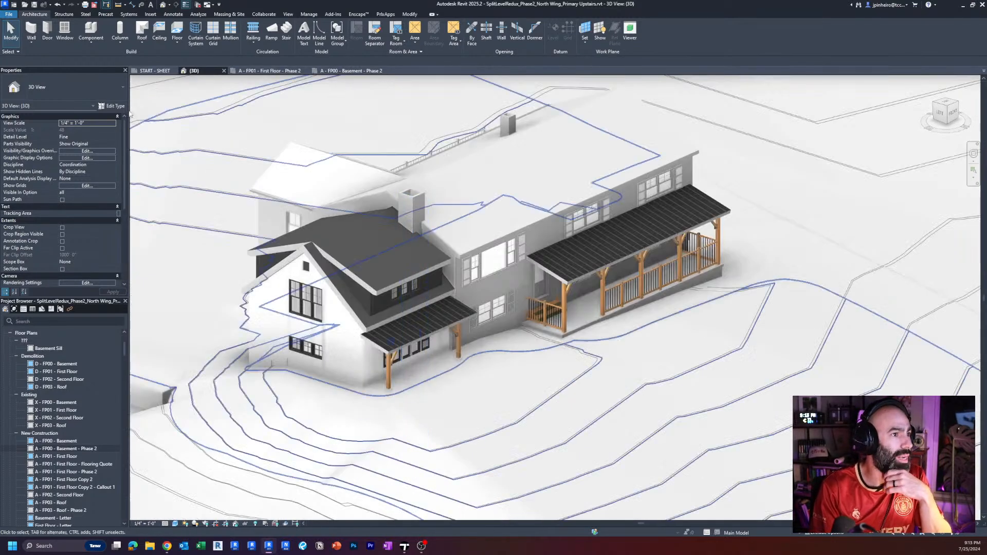
pyautogui.scroll(-5, 110, 233)
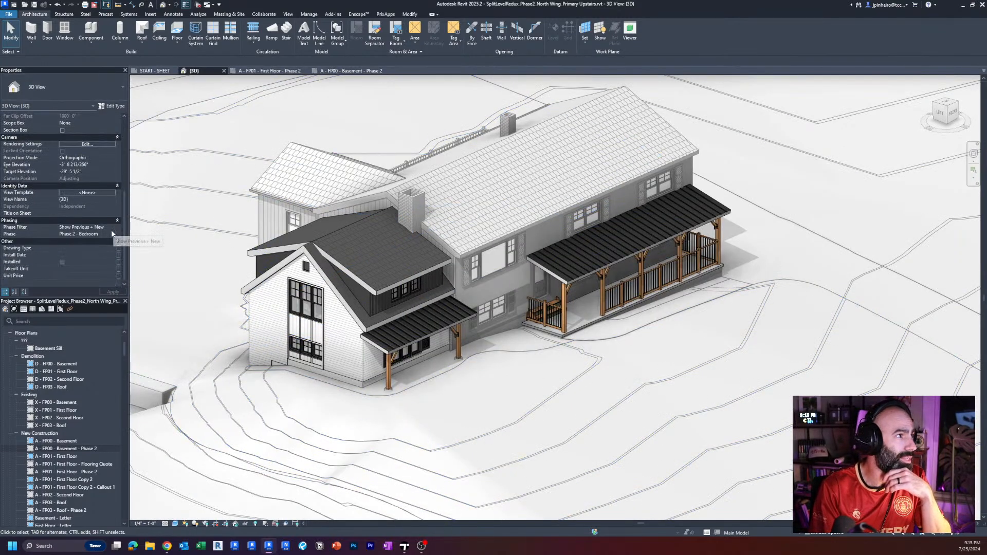
pyautogui.click(114, 228)
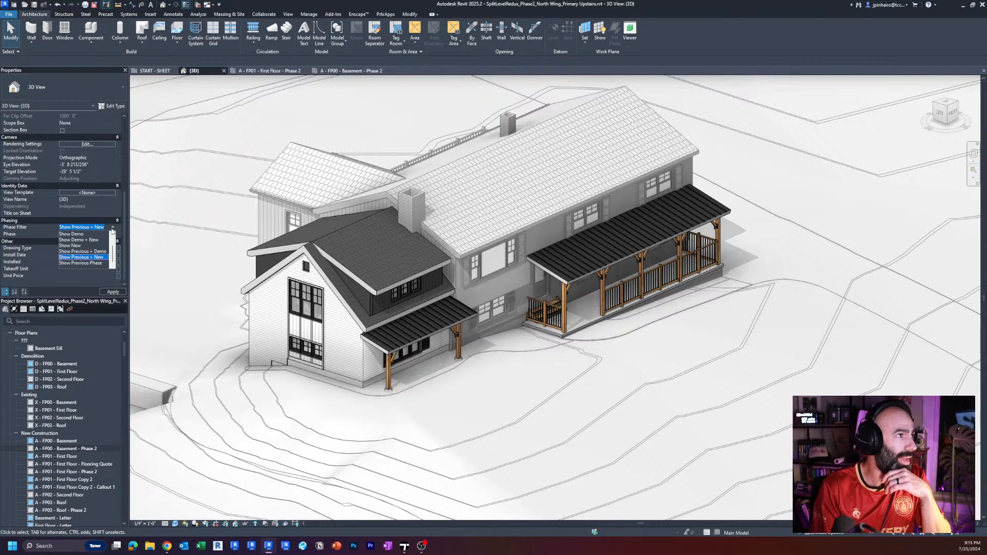
pyautogui.click(112, 230)
pyautogui.click(112, 229)
pyautogui.scroll(2, 94, 247)
pyautogui.click(92, 246)
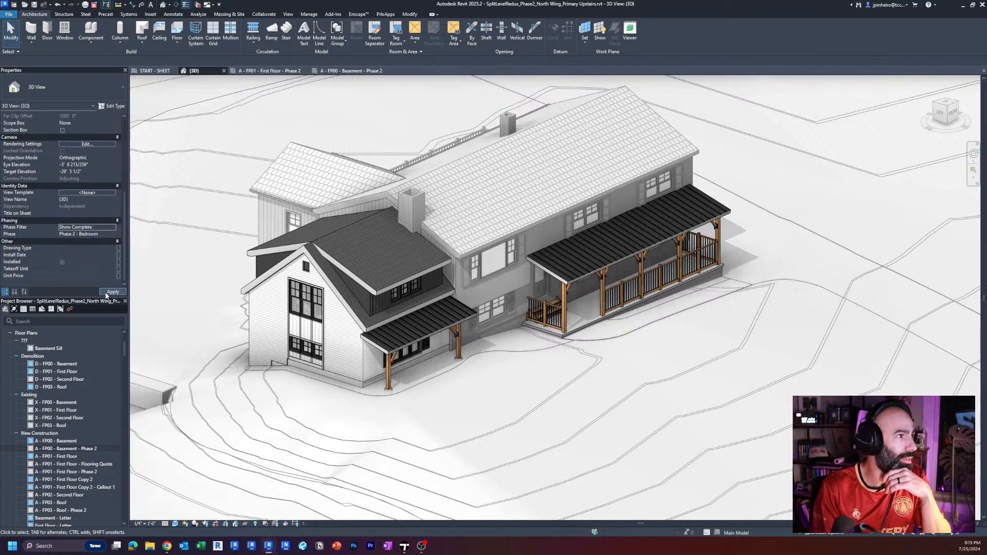
# Examine the complete house model with its north wing, porches, driveway and surrounding terrain from above in the 3D view.
pyautogui.scroll(3, 463, 391)
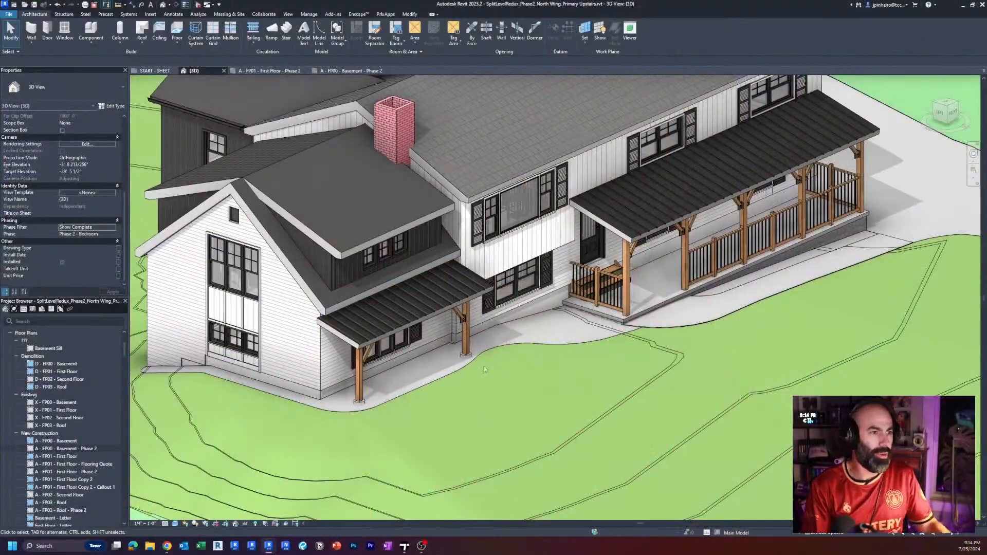
pyautogui.scroll(-3, 584, 323)
pyautogui.moveTo(584, 323); pyautogui.dragTo(582, 384, button='middle')
pyautogui.scroll(-5, 582, 385)
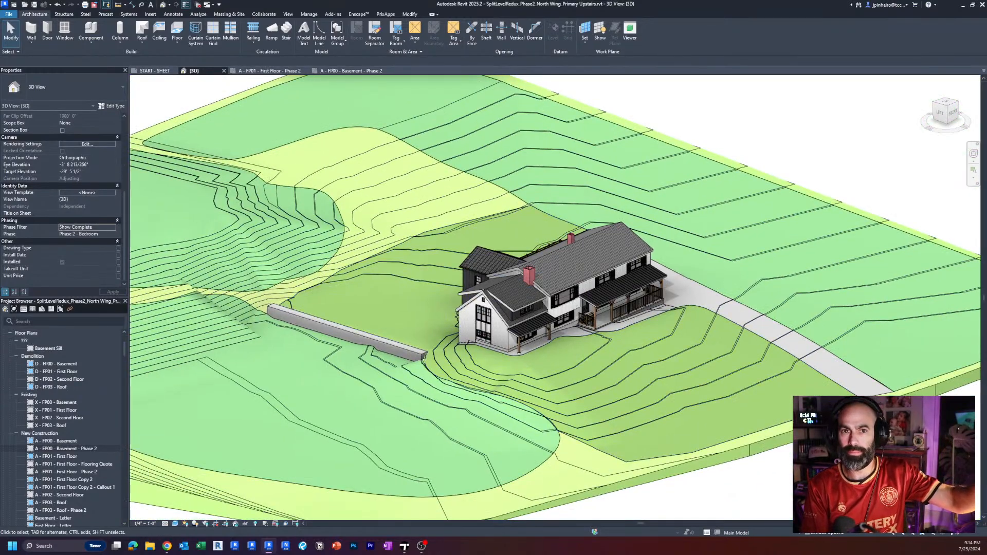
pyautogui.scroll(1, 578, 356)
pyautogui.moveTo(578, 356); pyautogui.dragTo(544, 367, button='middle')
pyautogui.scroll(2, 540, 345)
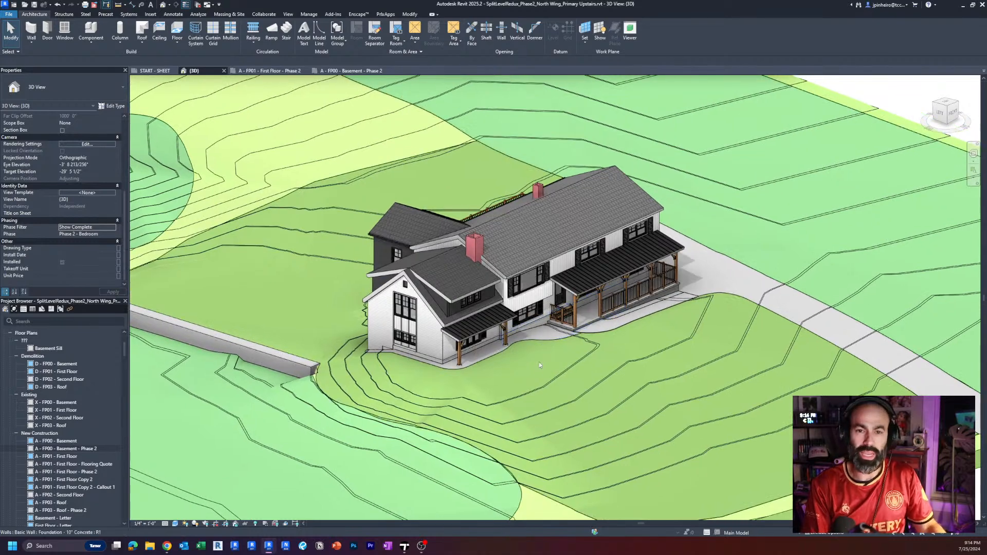
pyautogui.scroll(1, 536, 368)
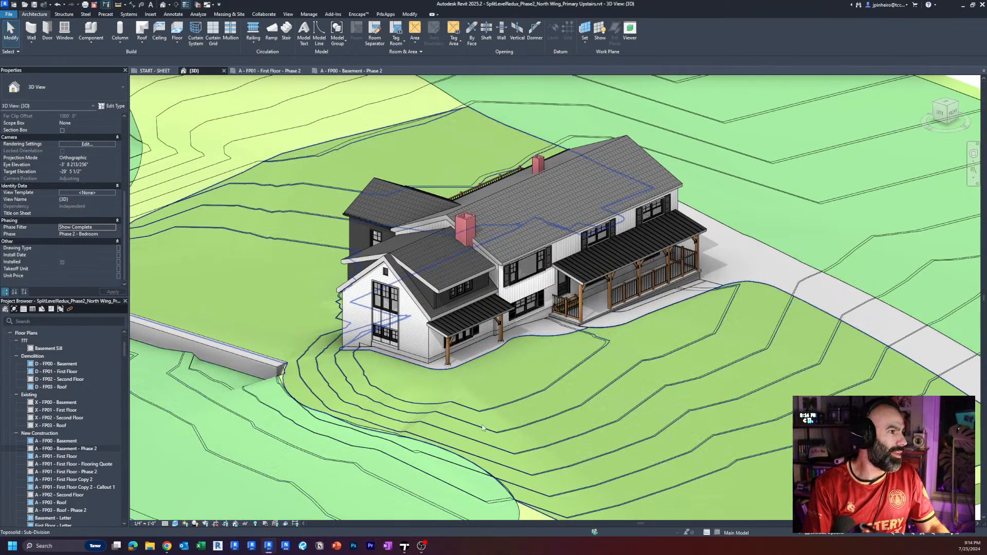
pyautogui.moveTo(485, 419); pyautogui.dragTo(488, 408, button='middle')
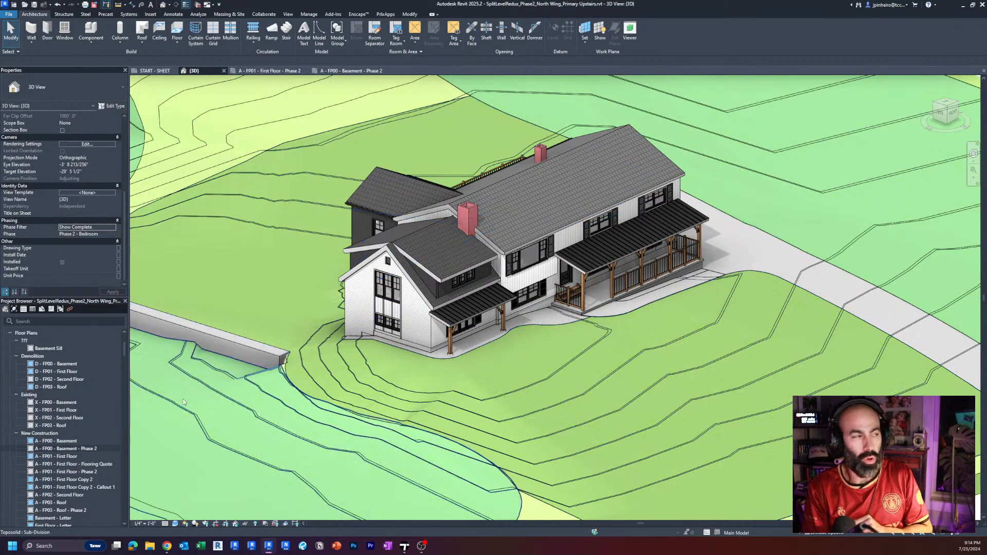
pyautogui.moveTo(486, 384); pyautogui.dragTo(485, 381, button='middle')
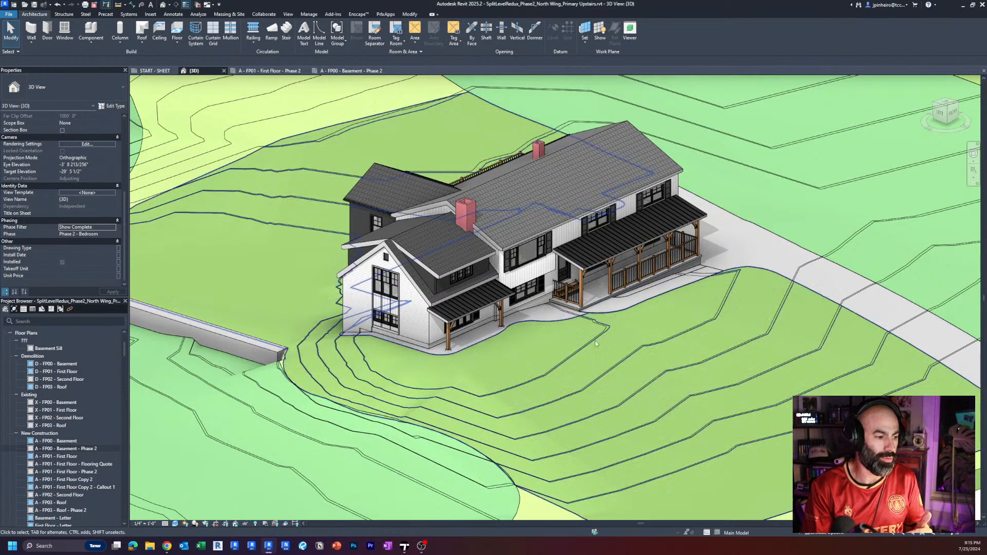
# Look over the house and its north wing in the 3D view and browse the project's list of 3D views.
pyautogui.moveTo(599, 349); pyautogui.dragTo(602, 350, button='middle')
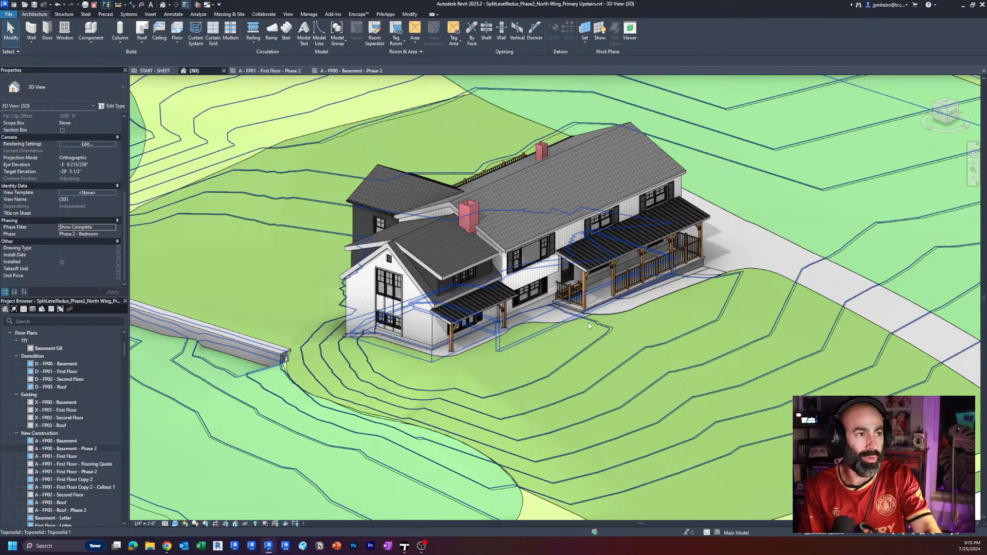
pyautogui.scroll(2, 569, 317)
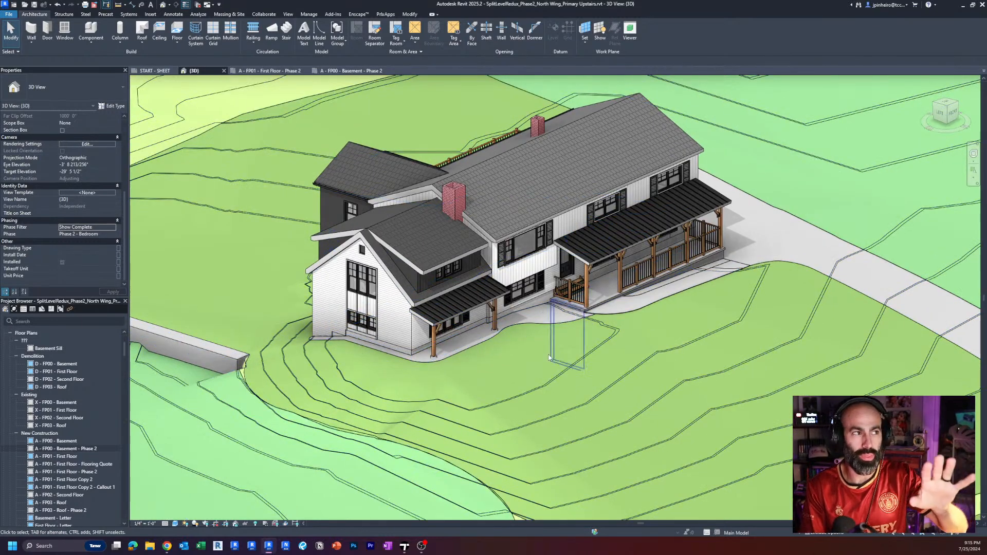
pyautogui.scroll(-12, 88, 418)
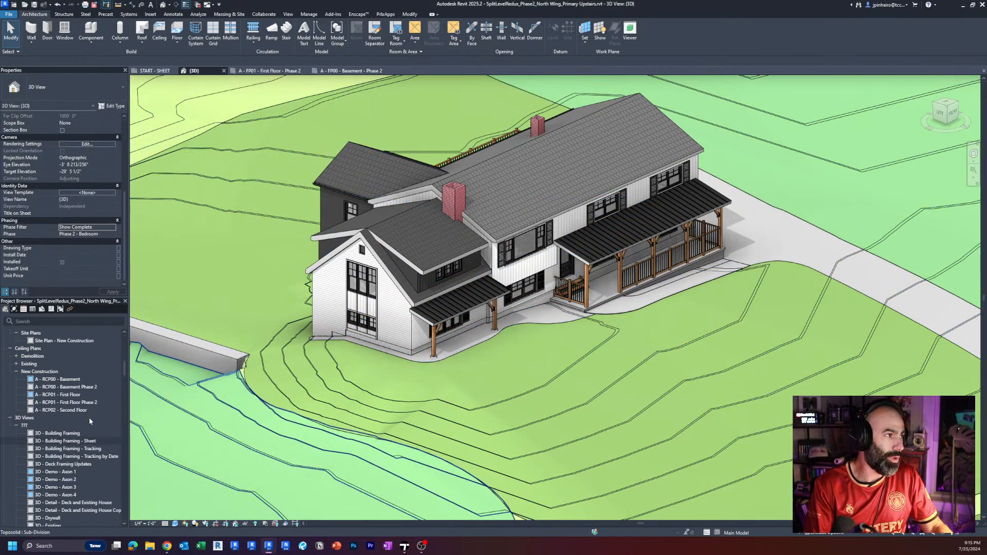
pyautogui.scroll(-7, 88, 418)
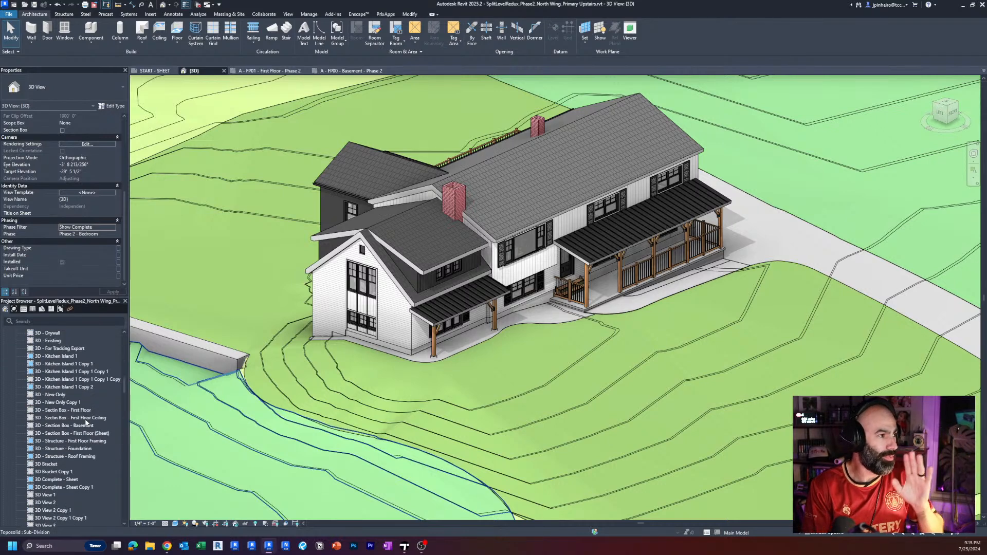
pyautogui.moveTo(389, 417); pyautogui.dragTo(403, 428, button='middle')
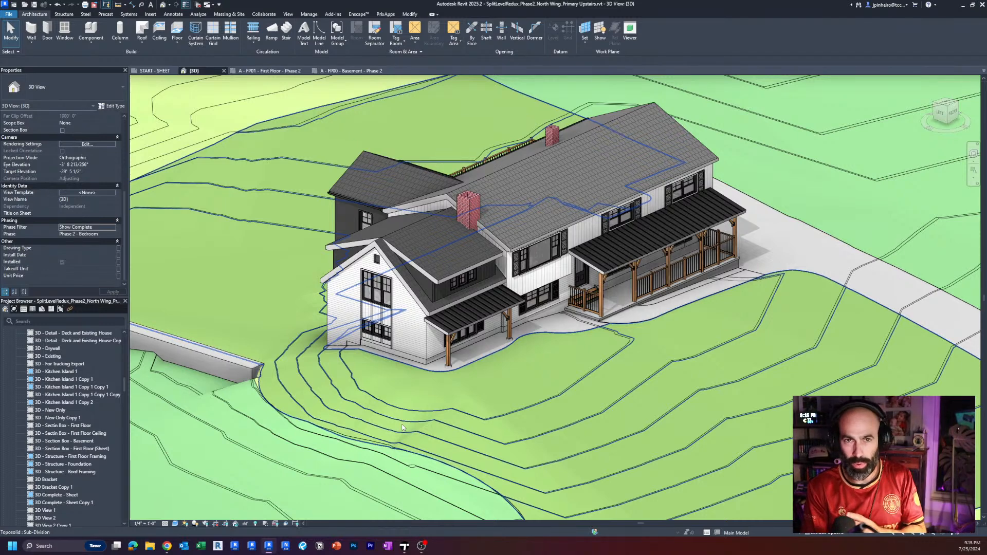
pyautogui.moveTo(403, 428); pyautogui.dragTo(424, 446, button='middle')
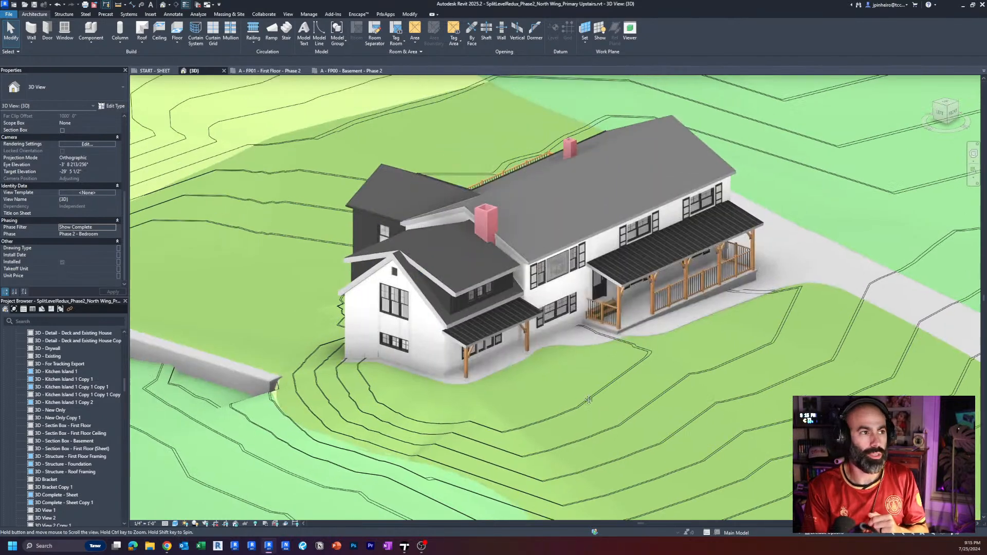
pyautogui.click(288, 14)
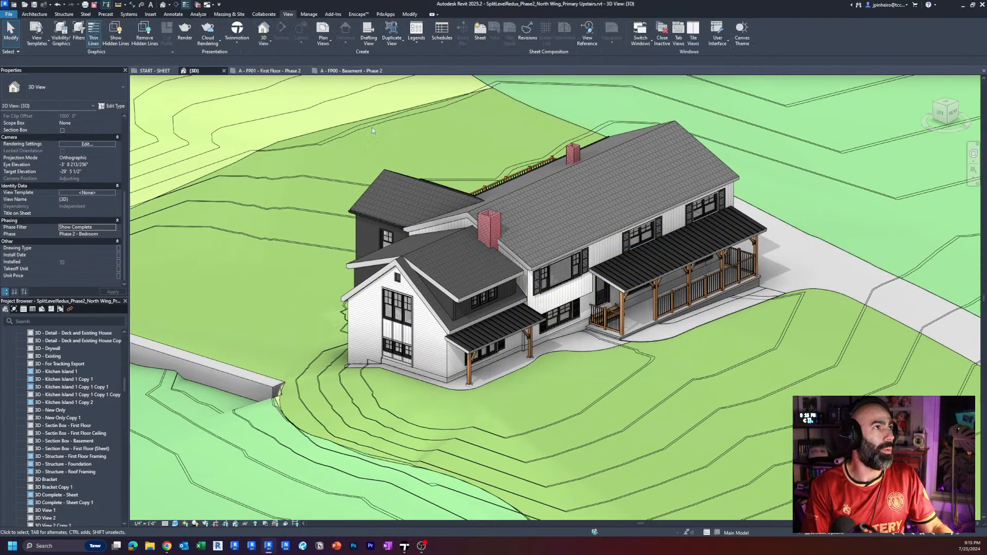
pyautogui.click(238, 42)
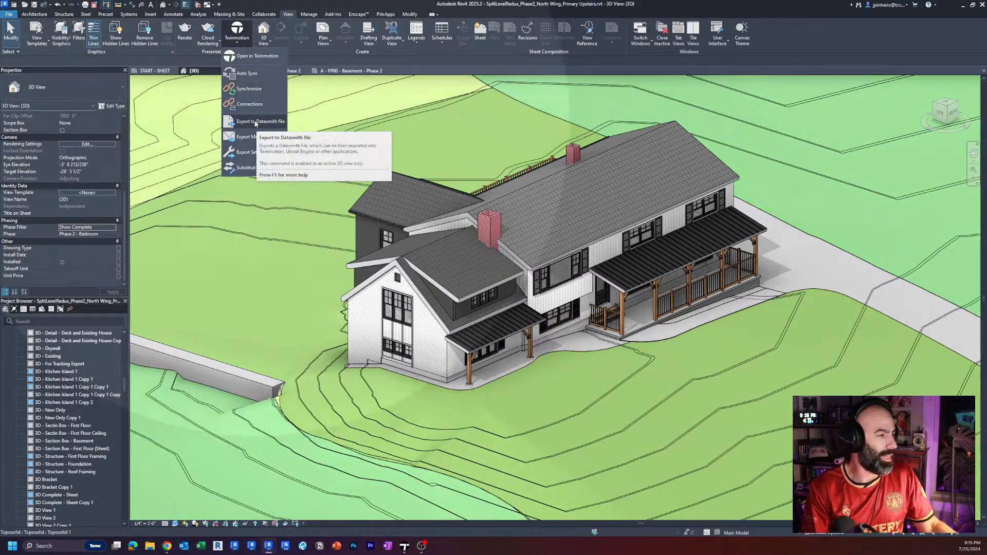
pyautogui.click(256, 122)
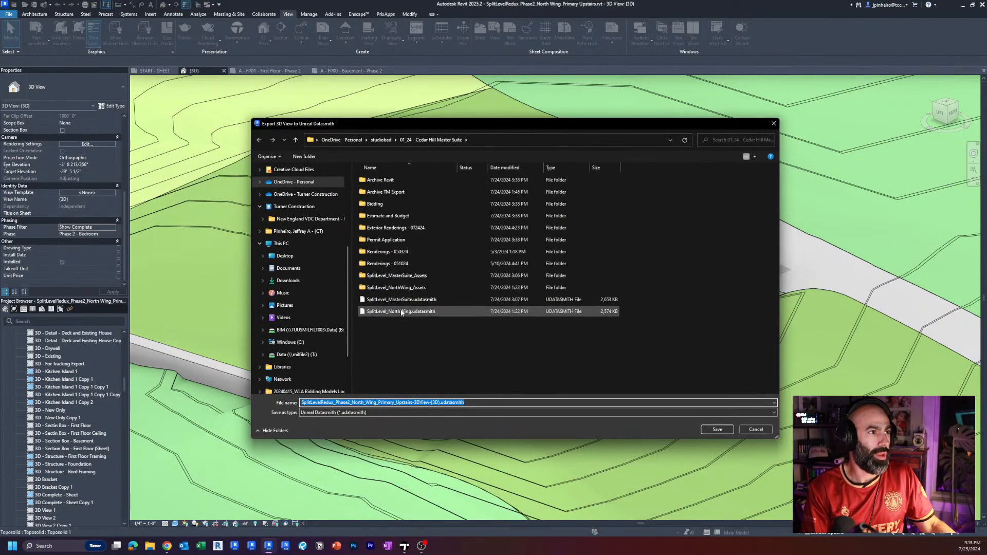
pyautogui.click(408, 300)
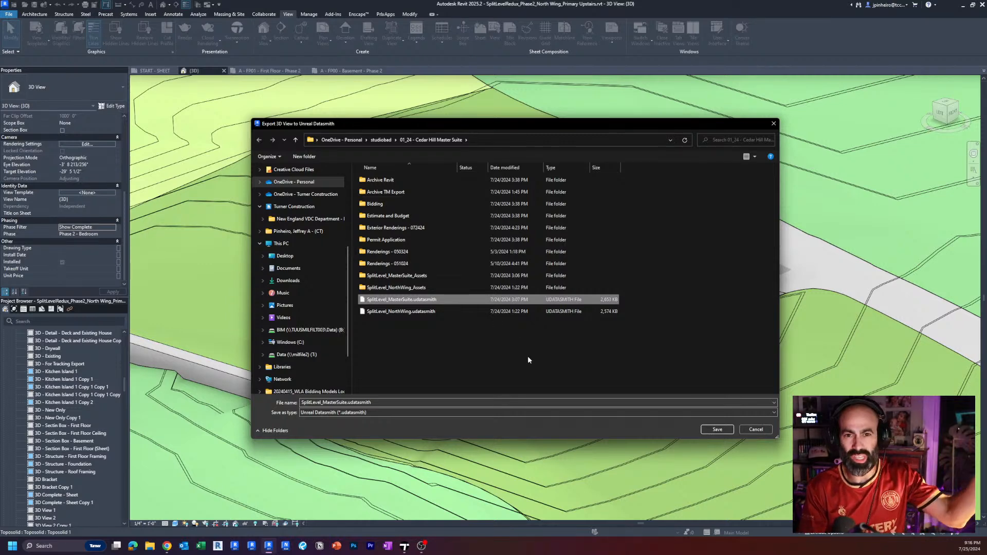
pyautogui.click(755, 429)
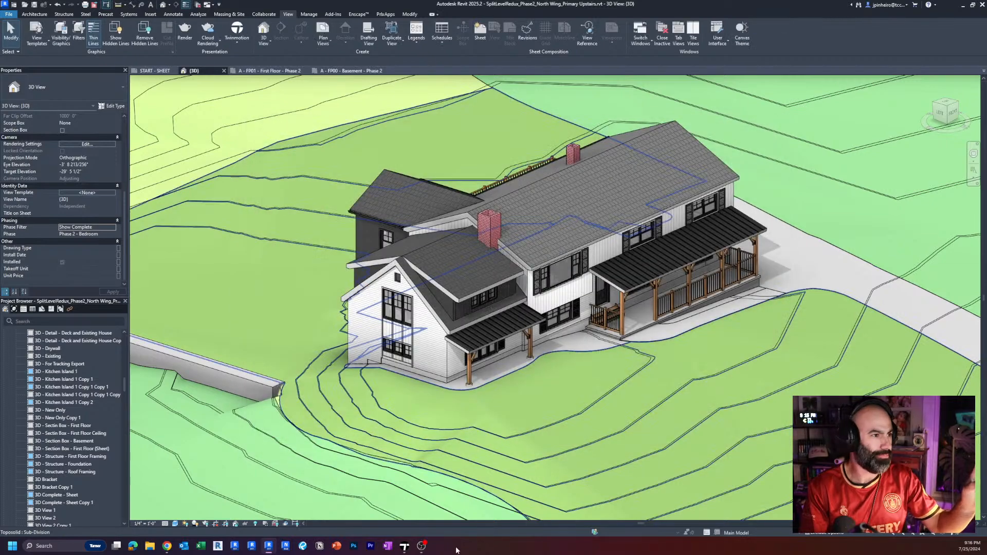
# Switch to Twinmotion, check the scene's imported Datasmith file and view the whole house from farther back.
pyautogui.click(404, 546)
pyautogui.scroll(-4, 441, 405)
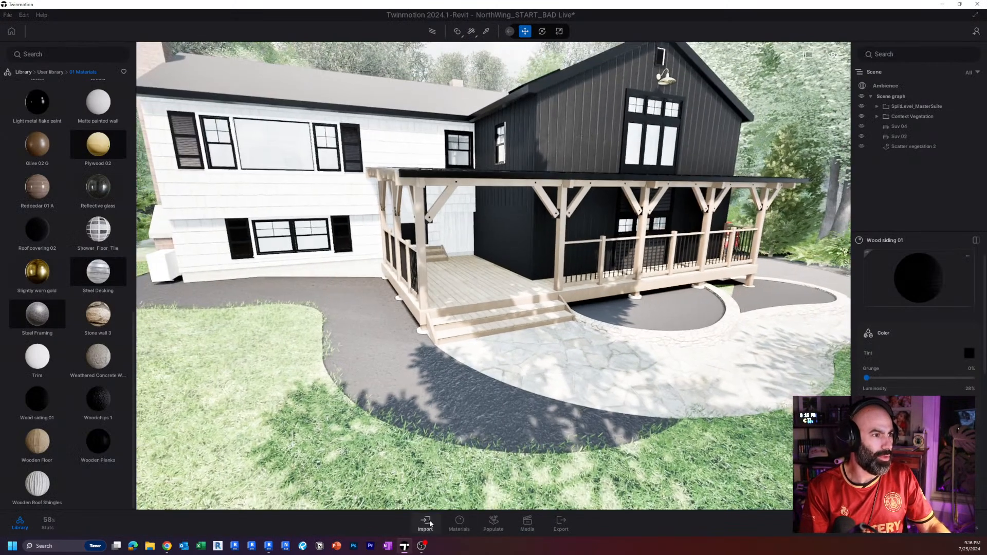
pyautogui.click(425, 522)
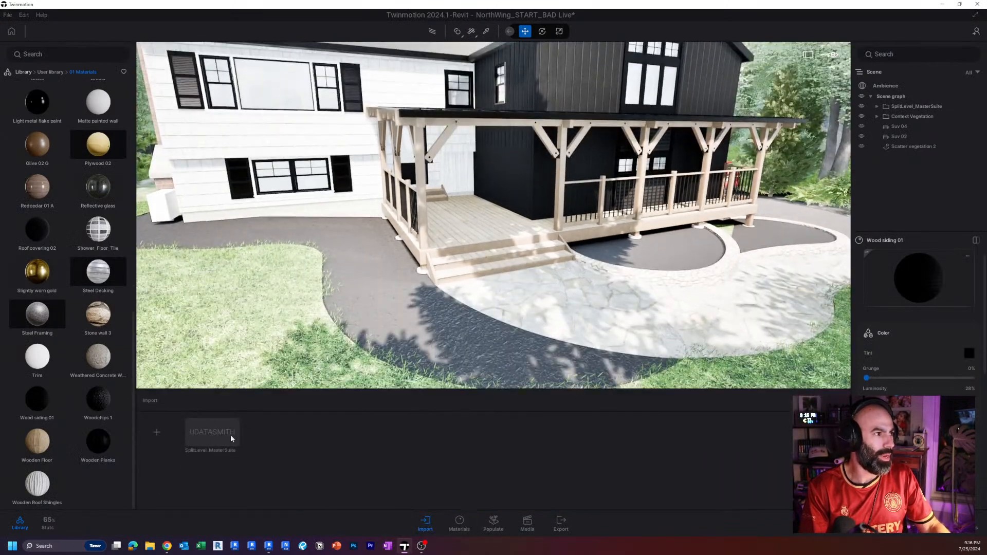
pyautogui.moveTo(227, 434)
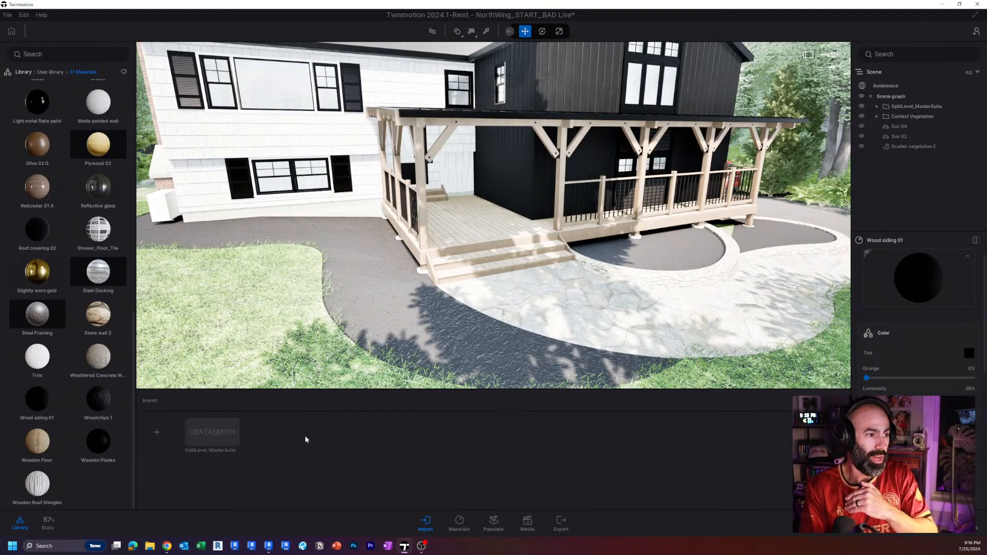
pyautogui.press('s')
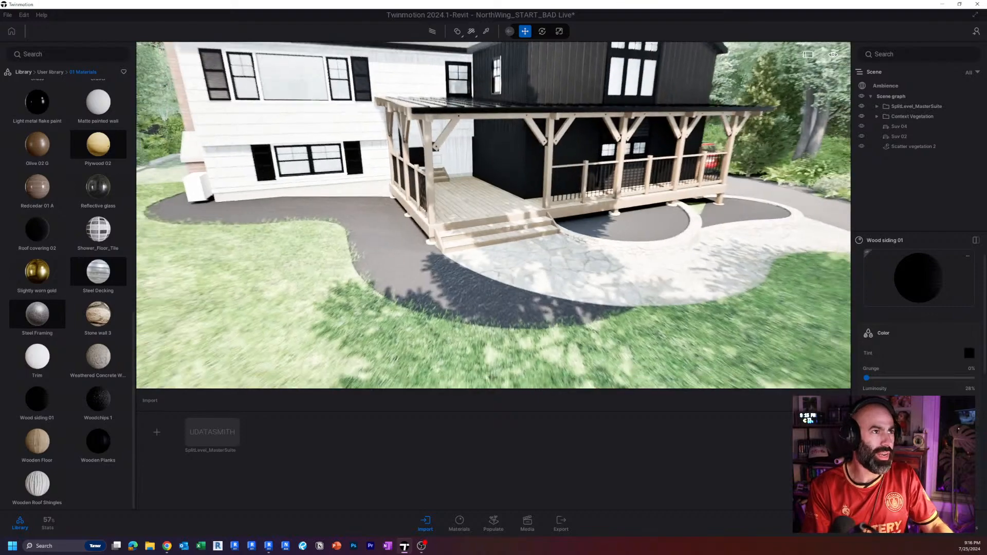
pyautogui.moveTo(494, 216); pyautogui.dragTo(545, 190, button='right')
pyautogui.press('s')
pyautogui.moveTo(379, 255); pyautogui.dragTo(329, 242, button='right')
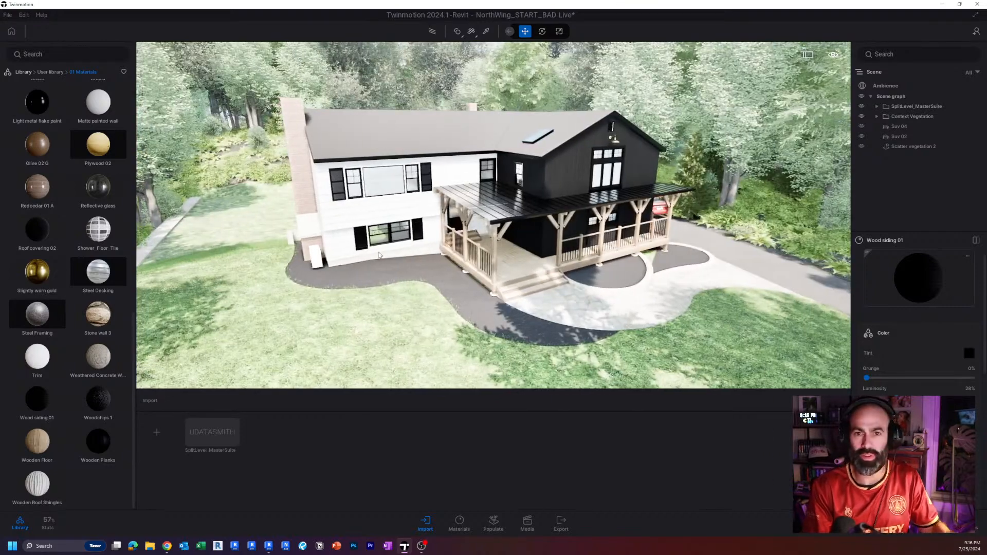
# Choose SplitLevel_NorthWing.udatasmith as the geometry file for a new import and open its Collapse options.
pyautogui.click(156, 432)
pyautogui.click(578, 261)
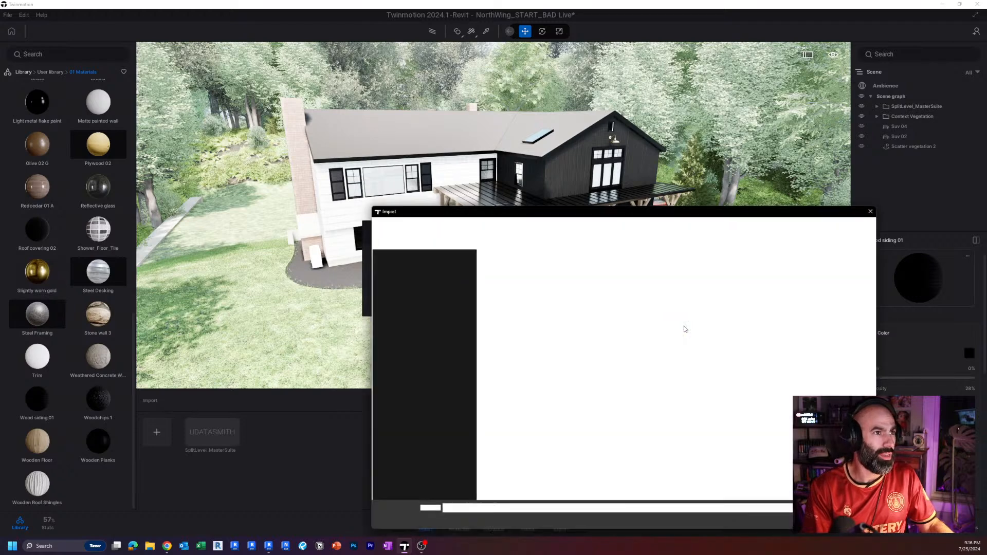
pyautogui.moveTo(559, 202); pyautogui.dragTo(452, 114)
pyautogui.click(442, 303)
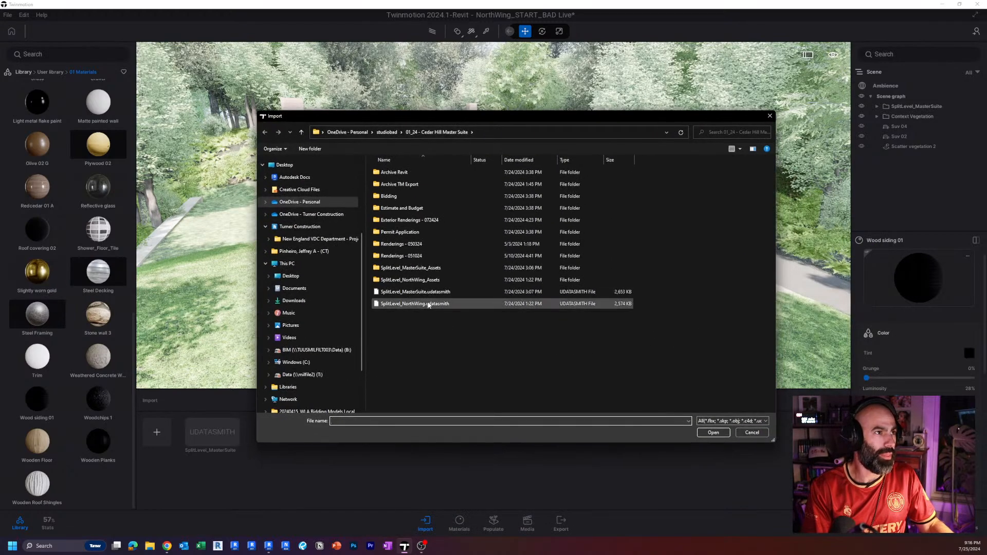
pyautogui.click(709, 435)
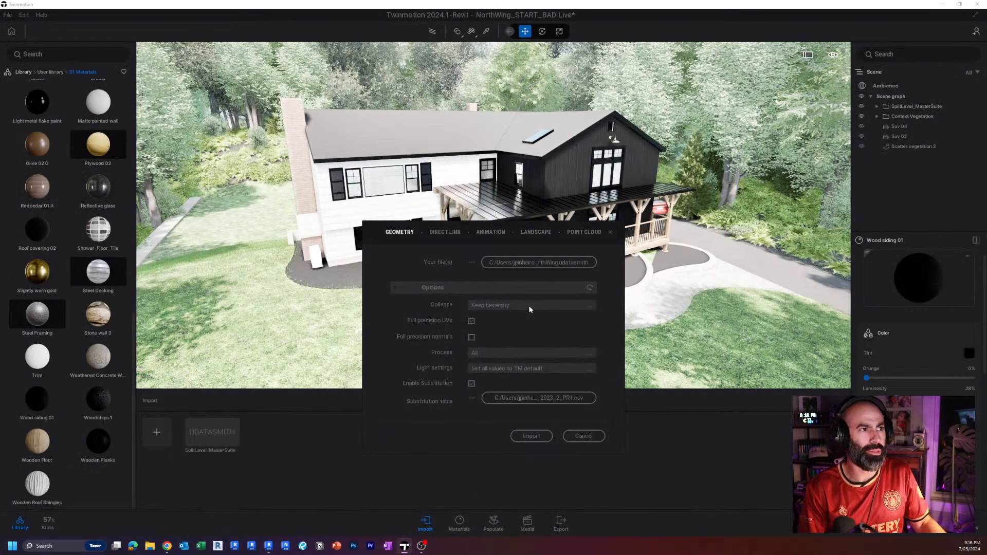
pyautogui.click(530, 307)
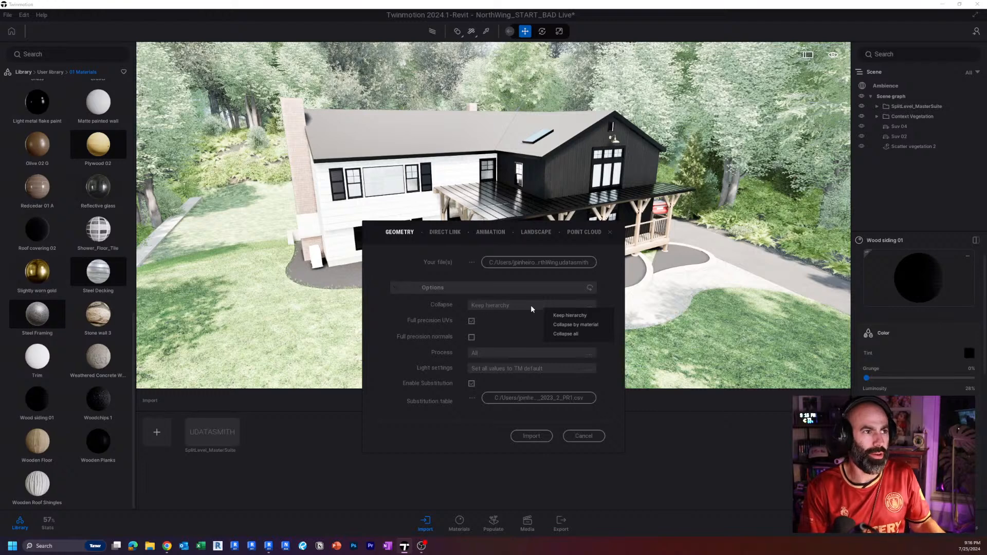
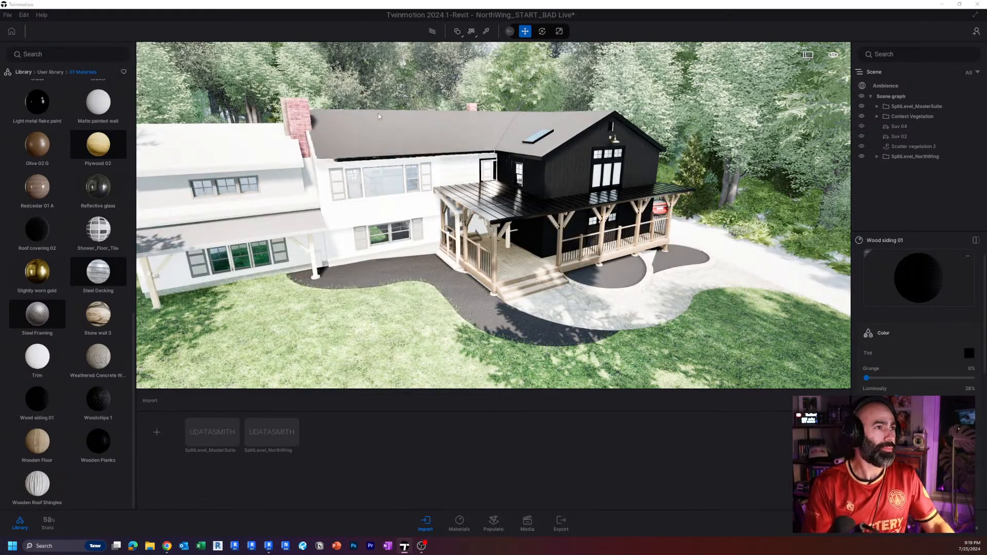
# Hide SplitLevel_NorthWing and toggle SplitLevel_MasterSuite's visibility to compare the imported house with the empty site.
pyautogui.moveTo(546, 348); pyautogui.dragTo(535, 381, button='right')
pyautogui.click(860, 155)
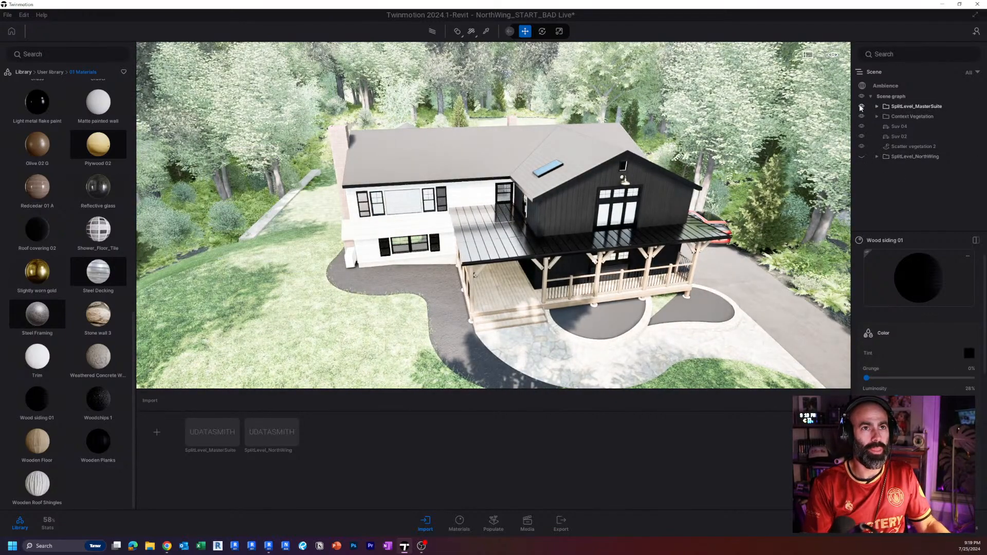
pyautogui.click(861, 105)
pyautogui.click(861, 106)
pyautogui.click(861, 106)
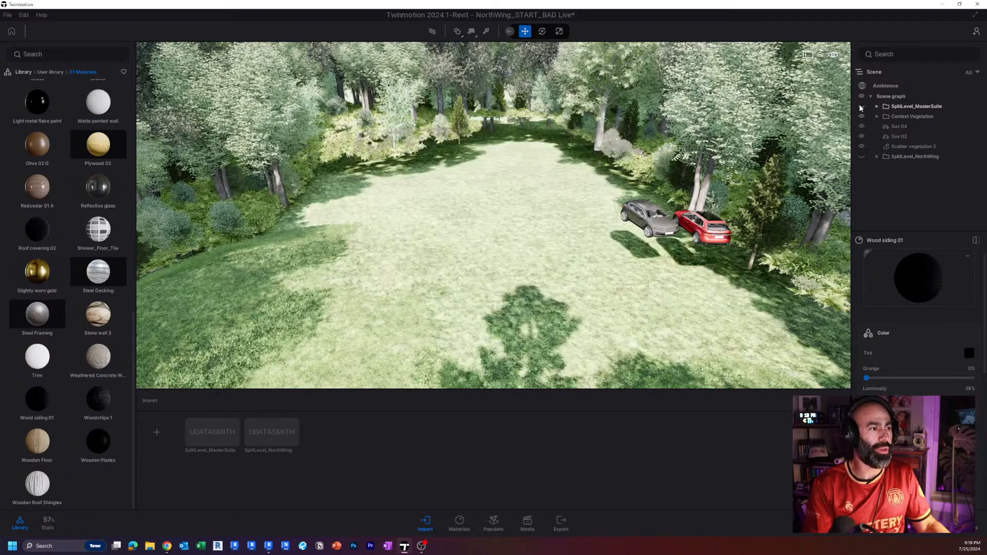
pyautogui.click(861, 106)
pyautogui.click(861, 106)
pyautogui.click(861, 106)
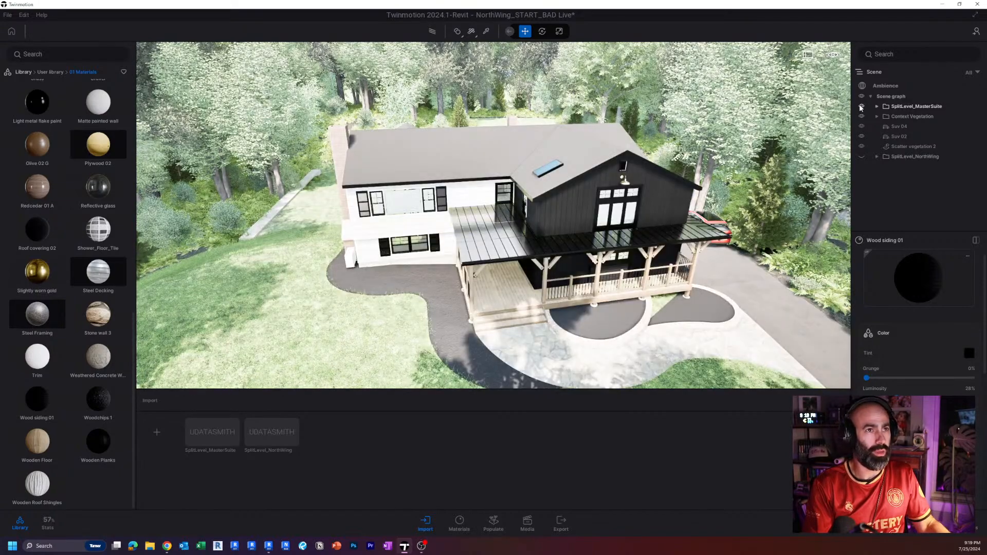
# Show SplitLevel_NorthWing with SplitLevel_MasterSuite hidden and inspect the front facade and porches up close.
pyautogui.click(862, 156)
pyautogui.click(862, 106)
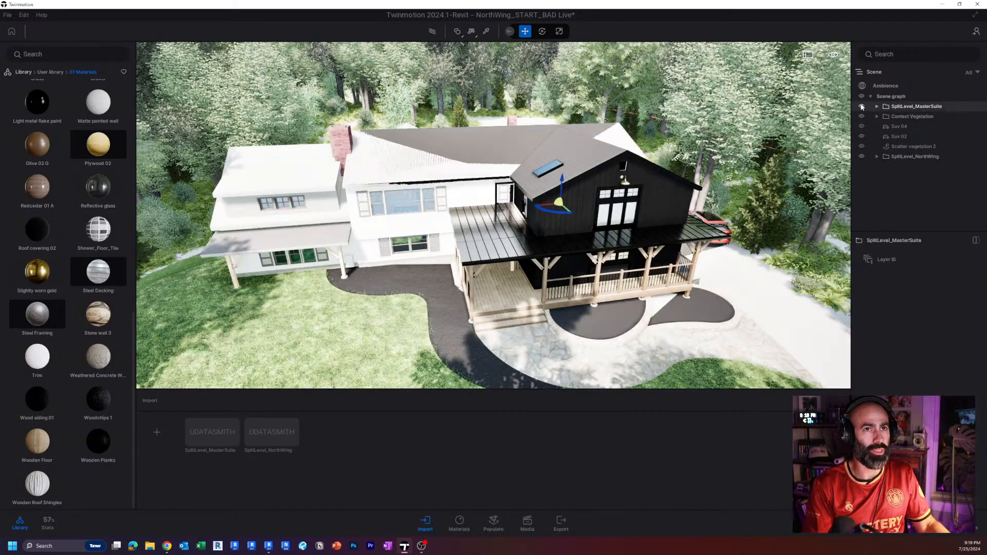
pyautogui.click(862, 106)
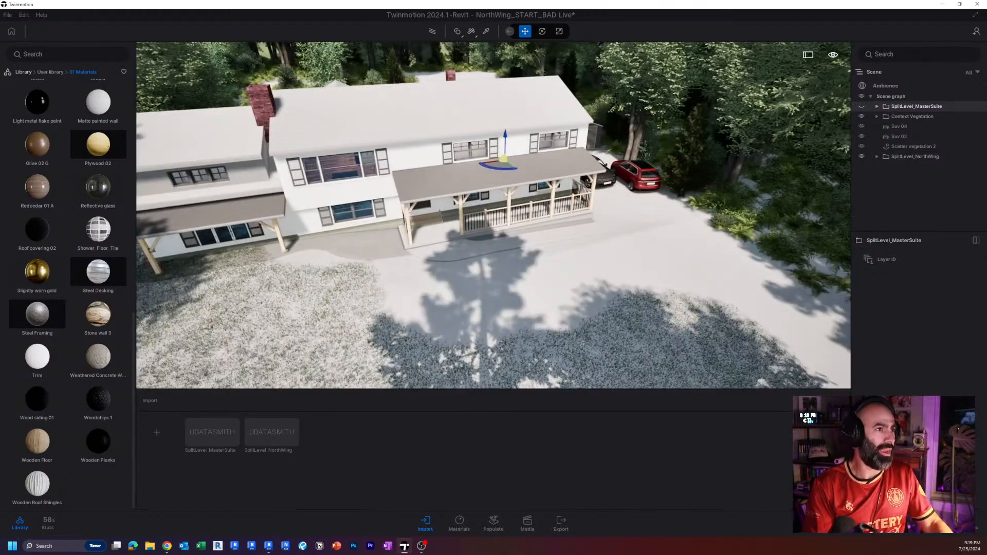
pyautogui.moveTo(494, 216)
pyautogui.mouseDown(button='right')
pyautogui.moveTo(453, 182)
pyautogui.moveTo(501, 214)
pyautogui.moveTo(499, 203)
pyautogui.moveTo(506, 227)
pyautogui.mouseUp(button='right')
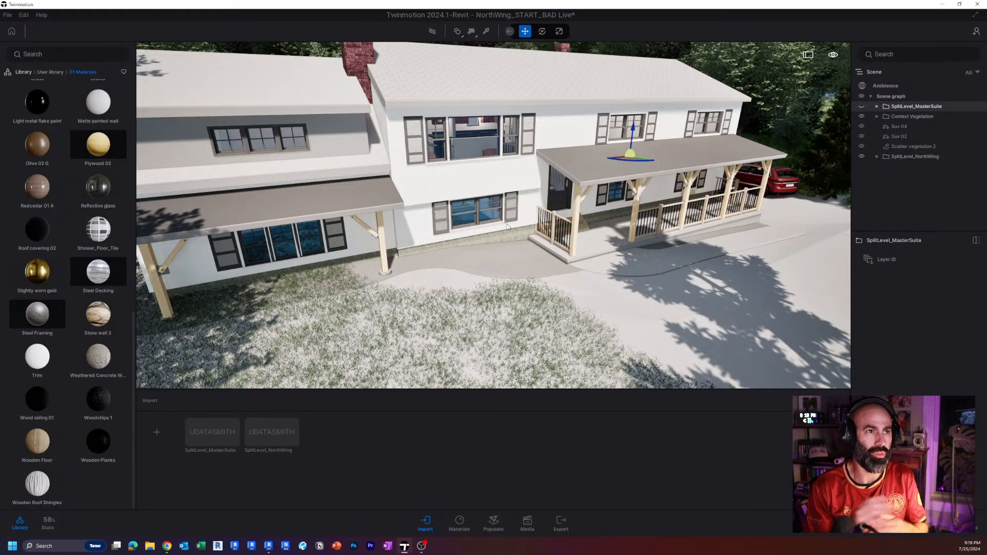
pyautogui.moveTo(435, 293); pyautogui.dragTo(635, 195, button='right')
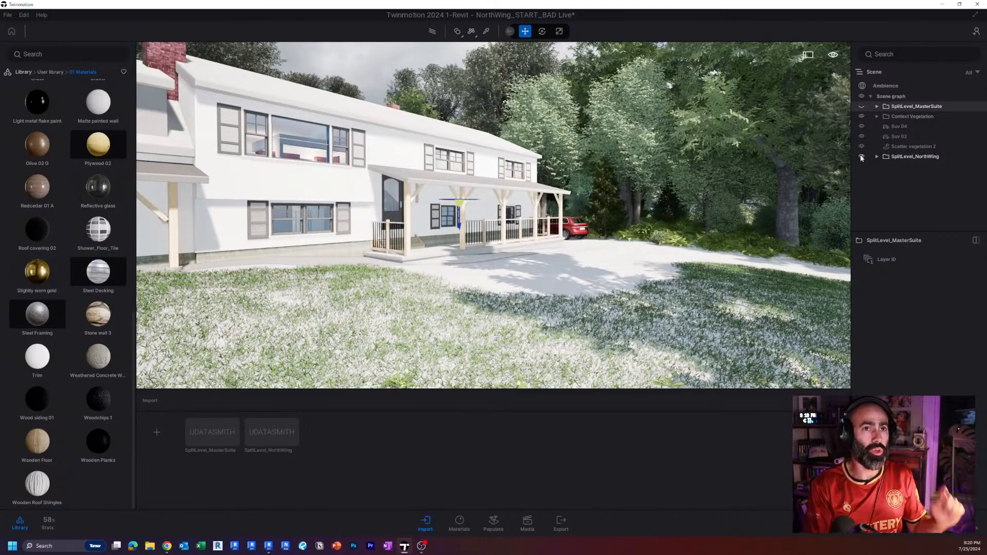
# Swap visibility to show only SplitLevel_MasterSuite and view its black addition and pergola porch.
pyautogui.click(860, 156)
pyautogui.click(860, 155)
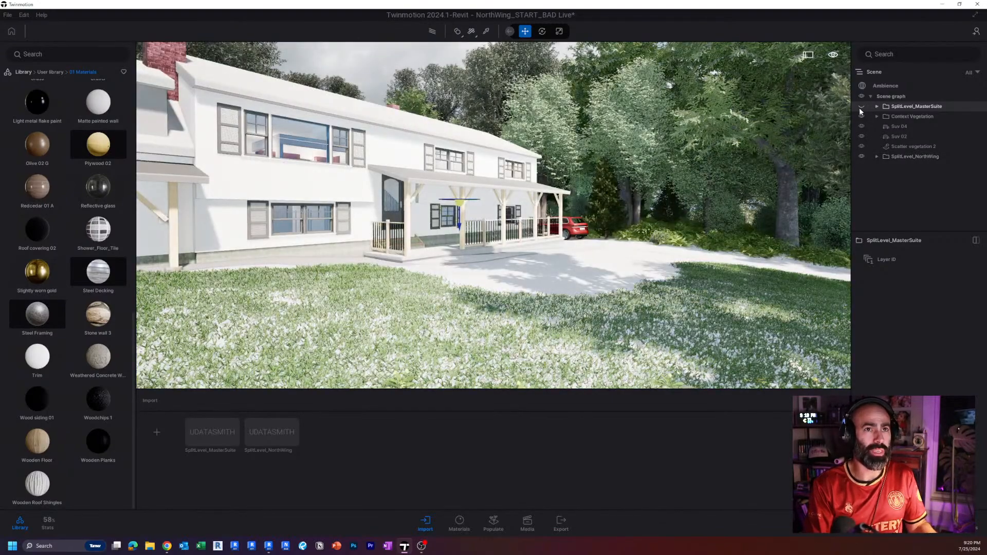
pyautogui.click(860, 106)
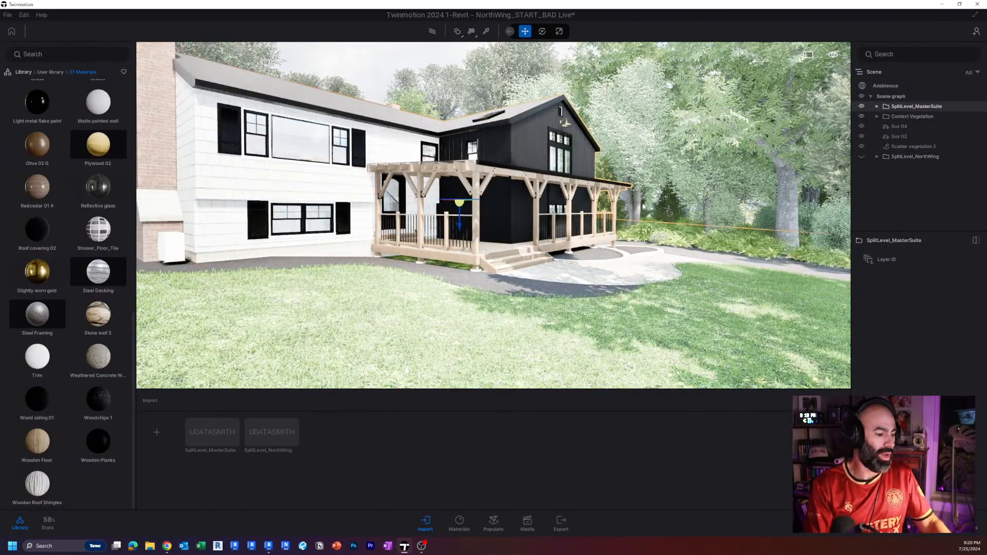
pyautogui.moveTo(643, 206)
pyautogui.mouseDown(button='right')
pyautogui.moveTo(612, 219)
pyautogui.moveTo(642, 206)
pyautogui.mouseUp(button='right')
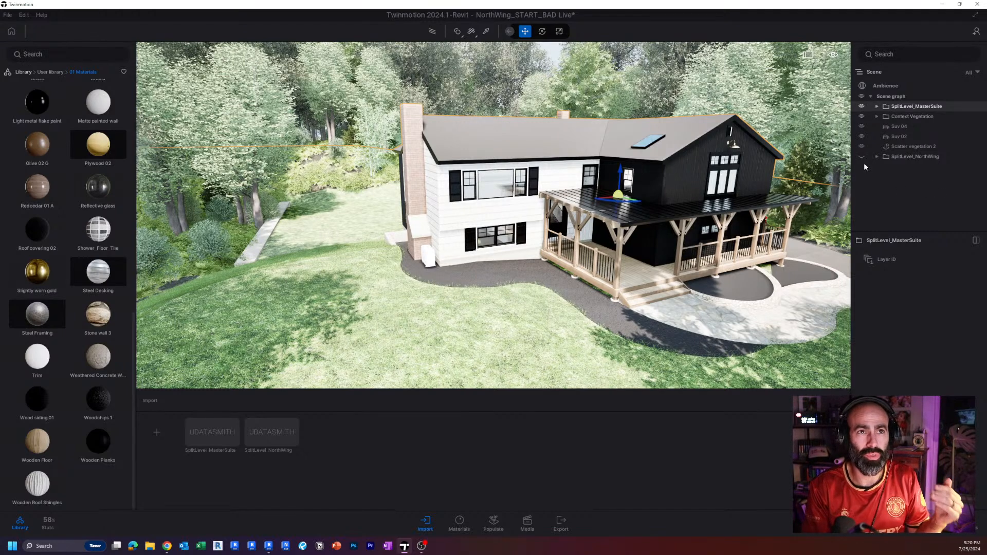
# Hide SplitLevel_MasterSuite, show SplitLevel_NorthWing and clear the selection.
pyautogui.click(861, 106)
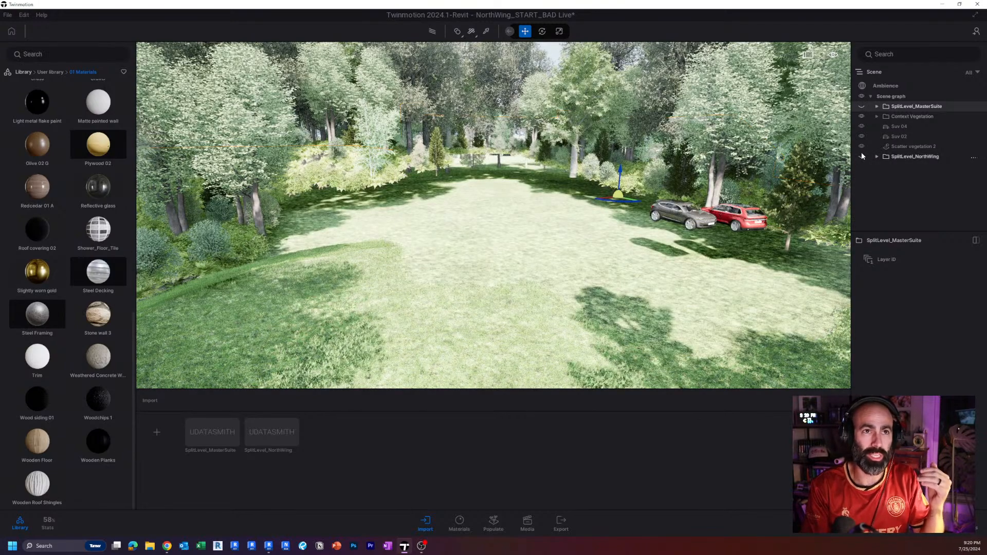
pyautogui.click(862, 156)
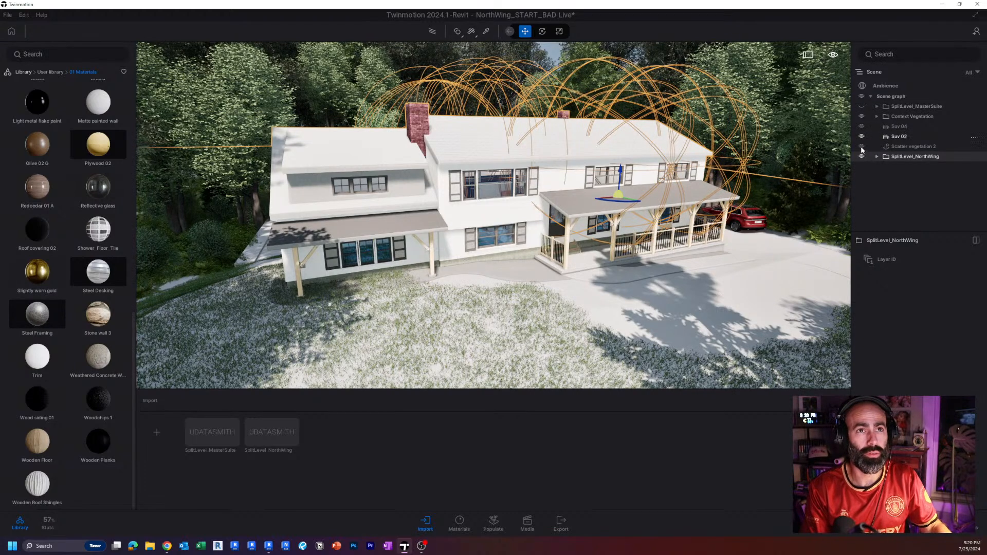
pyautogui.press('Escape')
pyautogui.moveTo(649, 190); pyautogui.dragTo(648, 189, button='right')
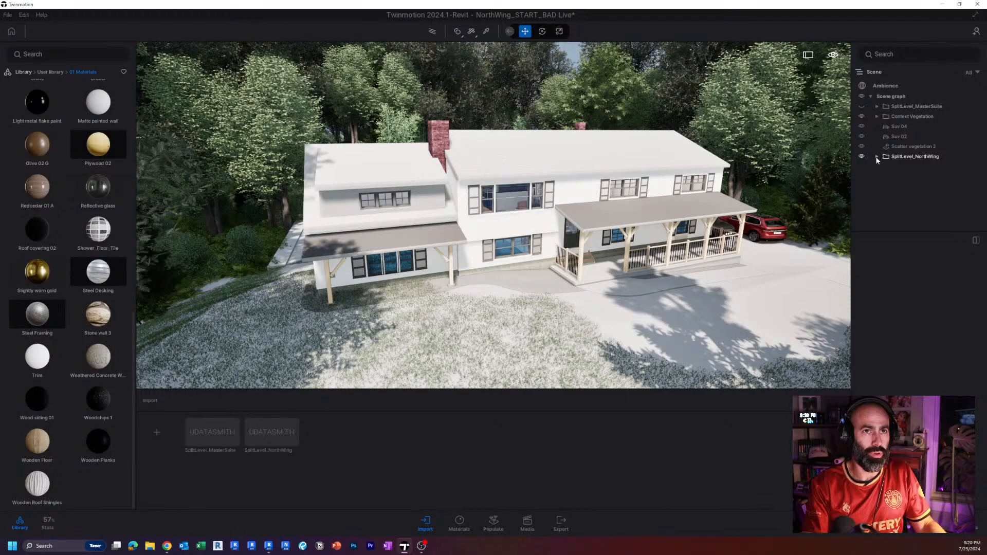
# Expand the SplitLevel_NorthWing container and close the properties area so the scene hierarchy gets the full height.
pyautogui.click(876, 155)
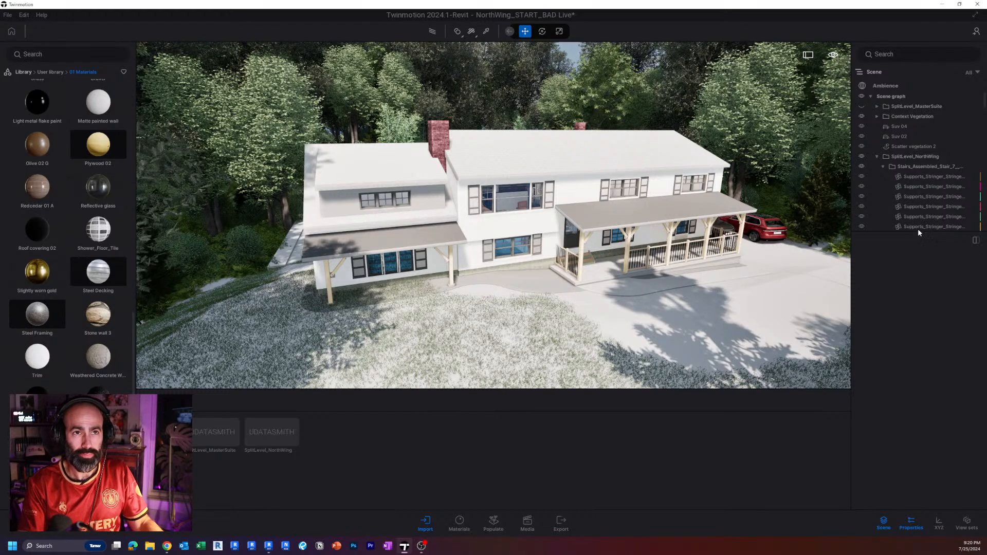
pyautogui.moveTo(913, 231); pyautogui.dragTo(911, 422)
pyautogui.click(911, 522)
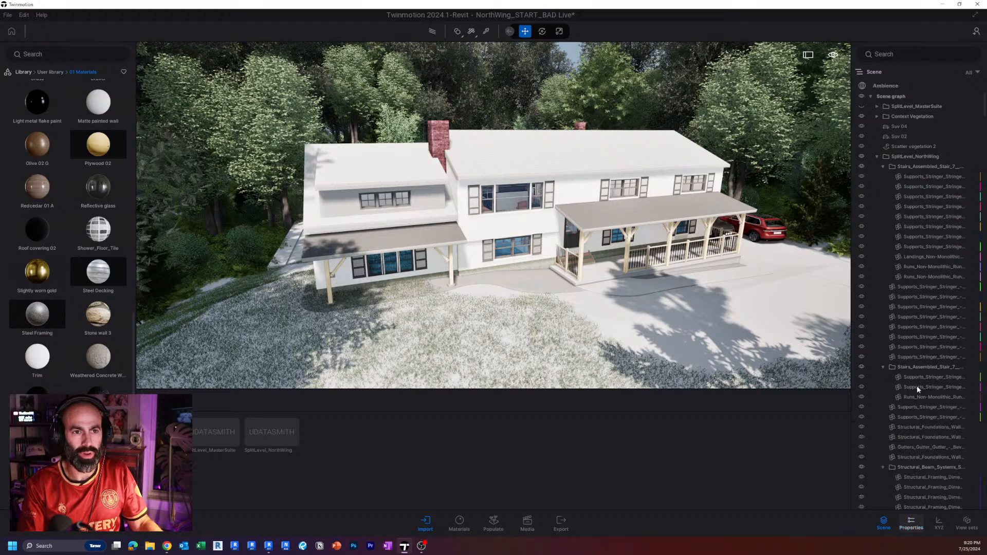
# Collapse the SplitLevel_NorthWing hierarchy, reopen only its top level and look through the imported Revit elements.
pyautogui.rightClick(896, 157)
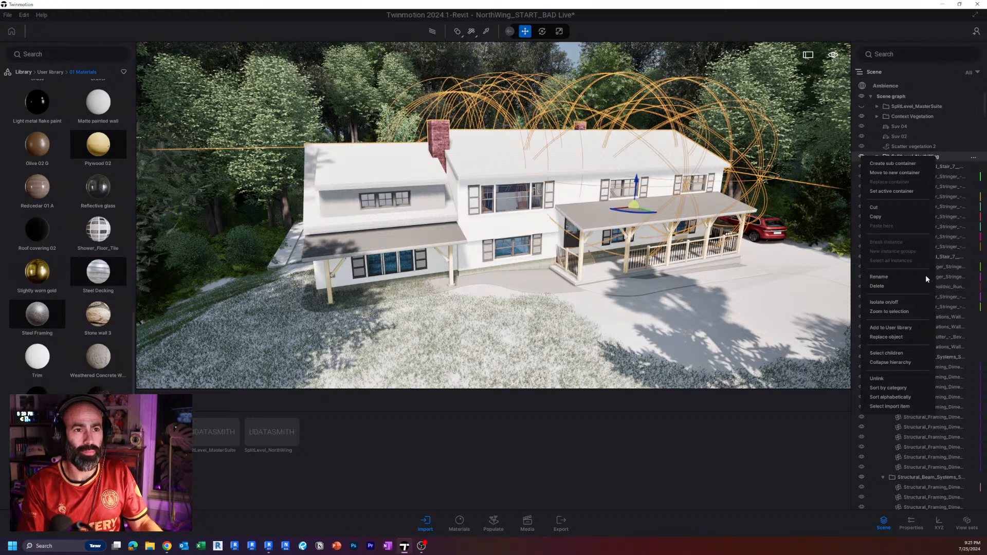
pyautogui.click(904, 361)
pyautogui.click(876, 156)
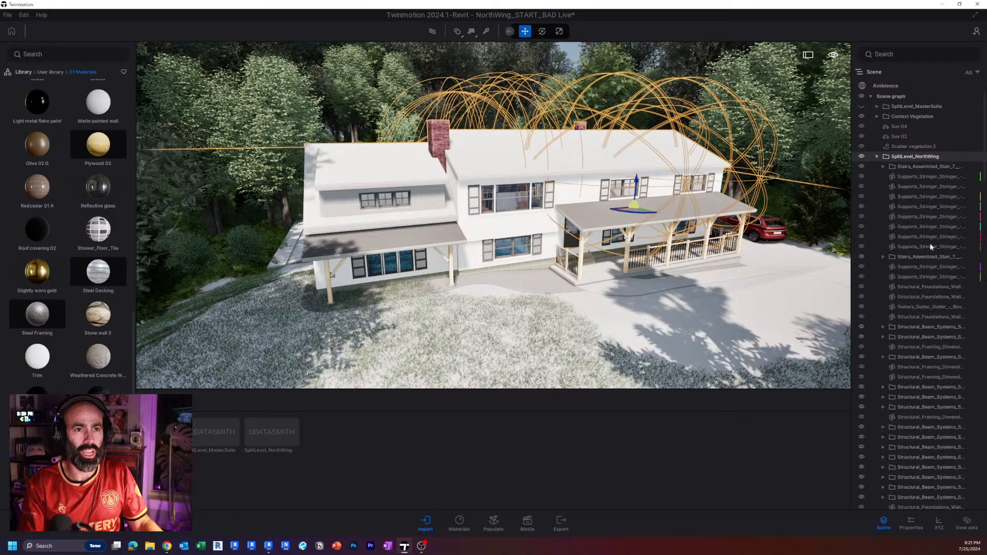
pyautogui.scroll(-5, 930, 243)
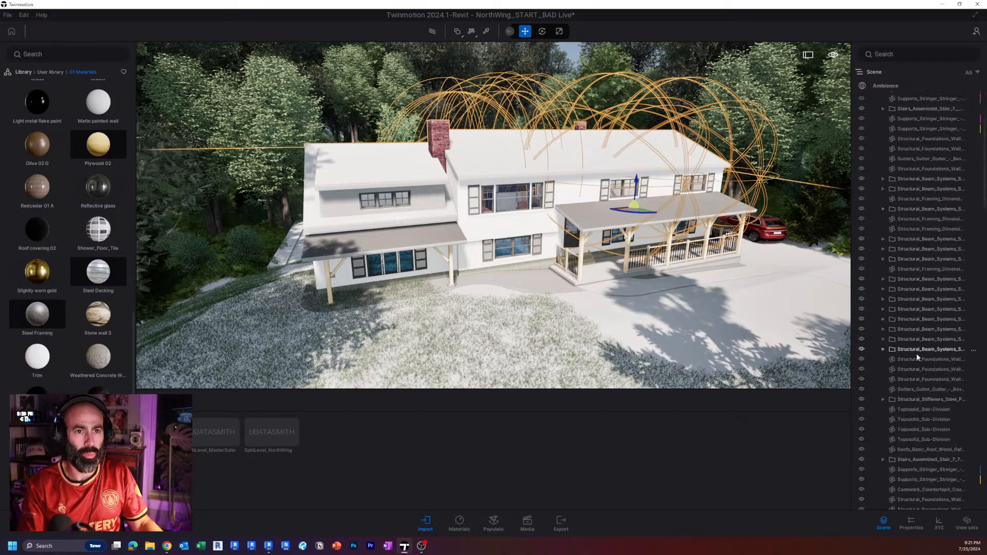
pyautogui.scroll(-10, 914, 412)
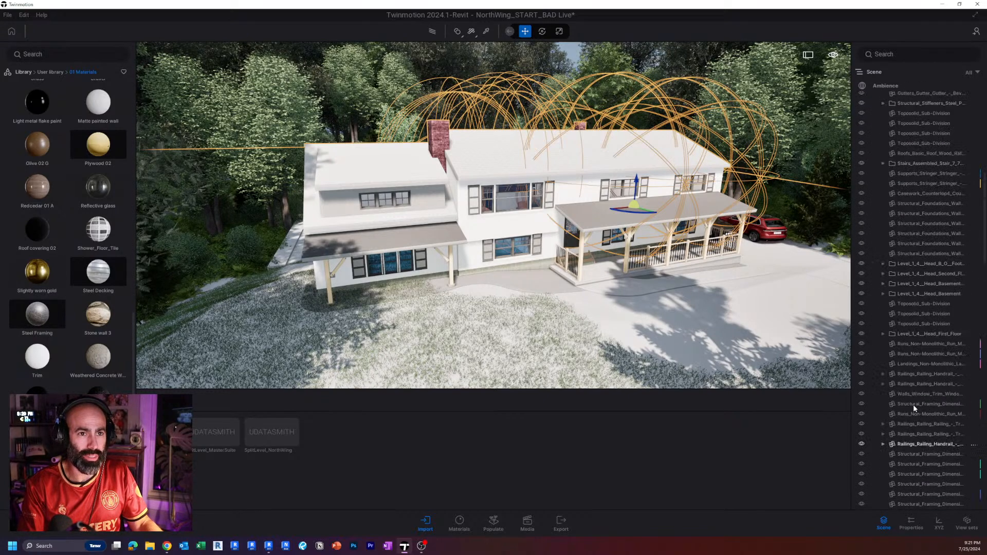
pyautogui.scroll(-2, 915, 409)
# Select the timber column at the outer corner of the small front porch and inspect it with its knee brace.
pyautogui.moveTo(669, 303); pyautogui.dragTo(535, 305, button='right')
pyautogui.press('w')
pyautogui.press('e')
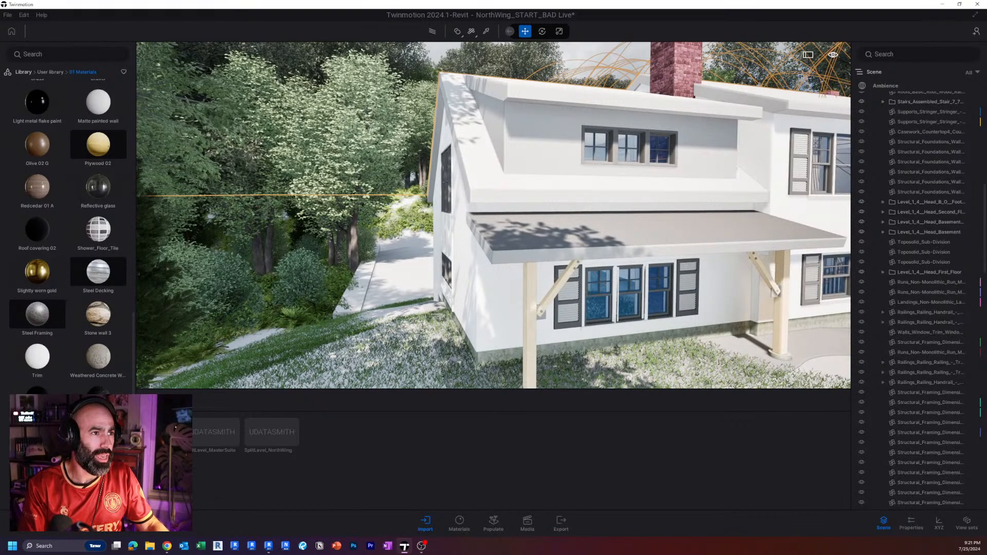
pyautogui.moveTo(612, 307); pyautogui.dragTo(600, 324, button='right')
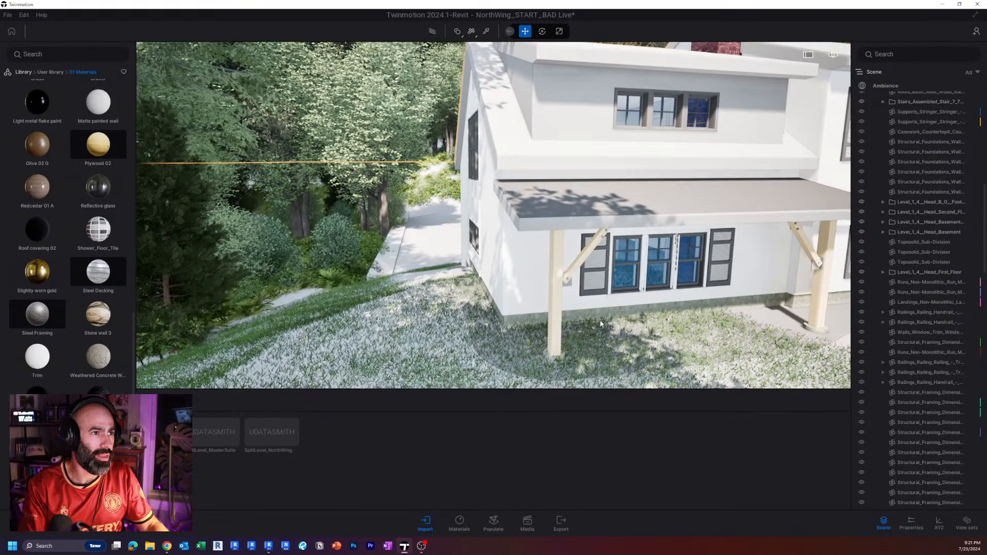
pyautogui.click(554, 324)
pyautogui.scroll(3, 566, 307)
pyautogui.scroll(2, 566, 310)
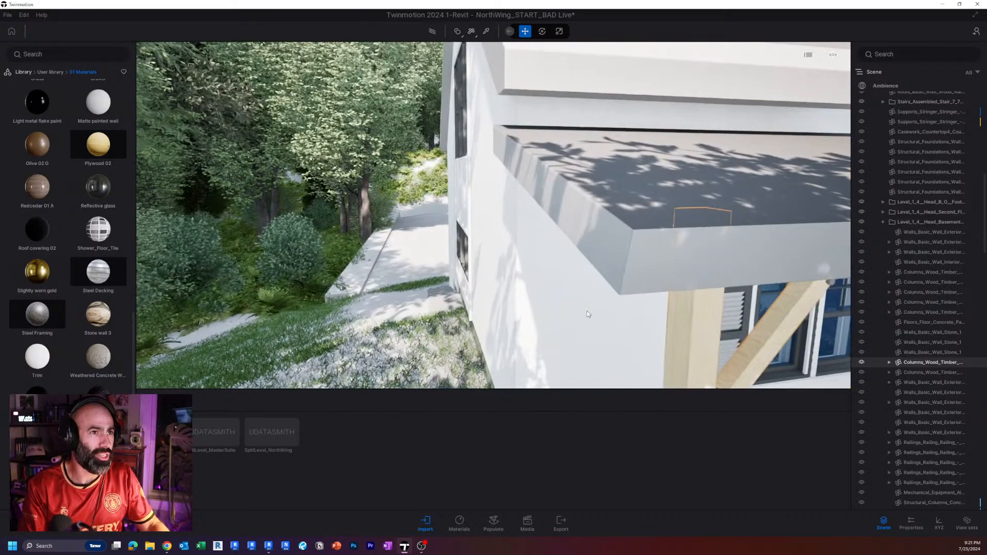
pyautogui.moveTo(588, 312); pyautogui.dragTo(712, 312, button='middle')
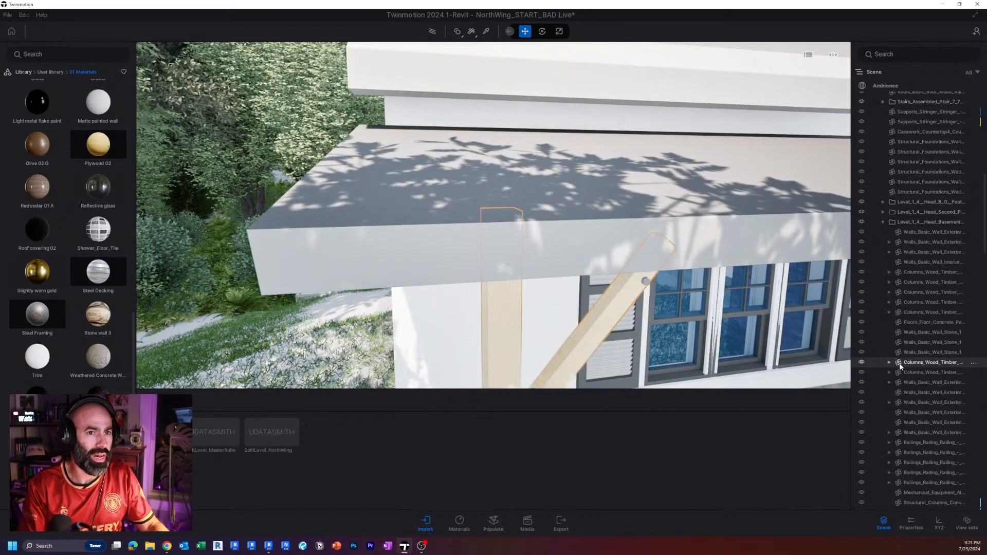
pyautogui.press('q')
pyautogui.press('s')
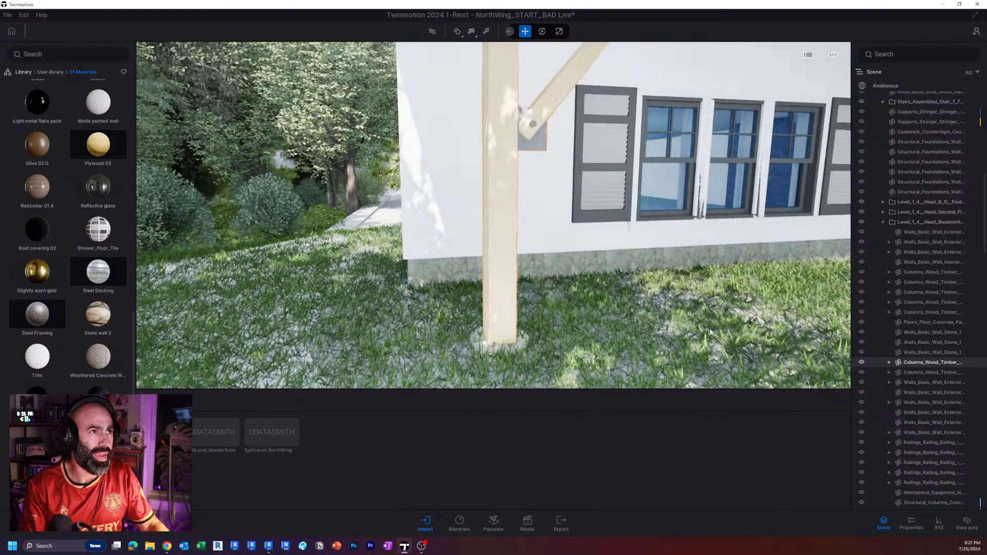
pyautogui.press('e')
pyautogui.press('a')
pyautogui.press('s')
# Expand the column's node, select its nested knee brace and toggle both objects' visibility to check the parent-child link.
pyautogui.click(889, 363)
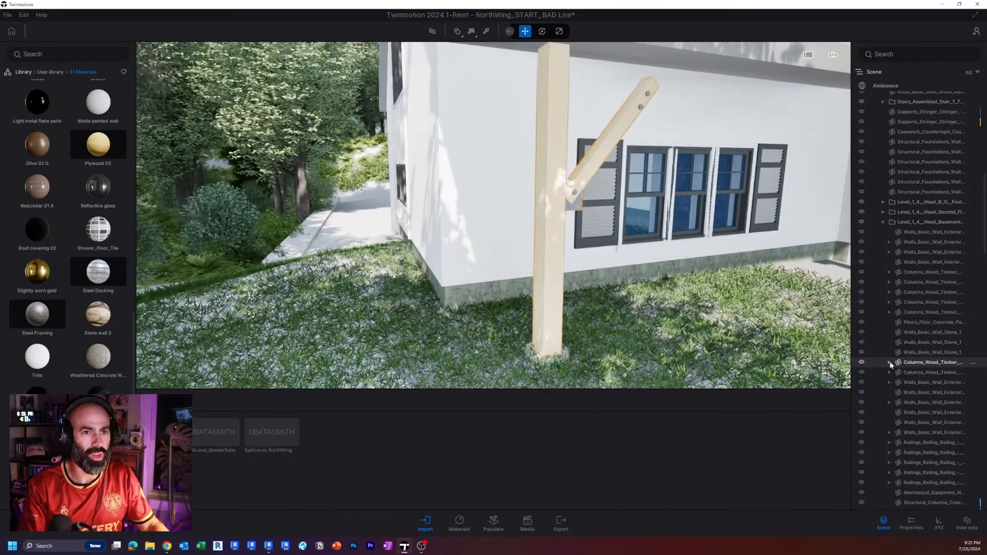
pyautogui.click(920, 372)
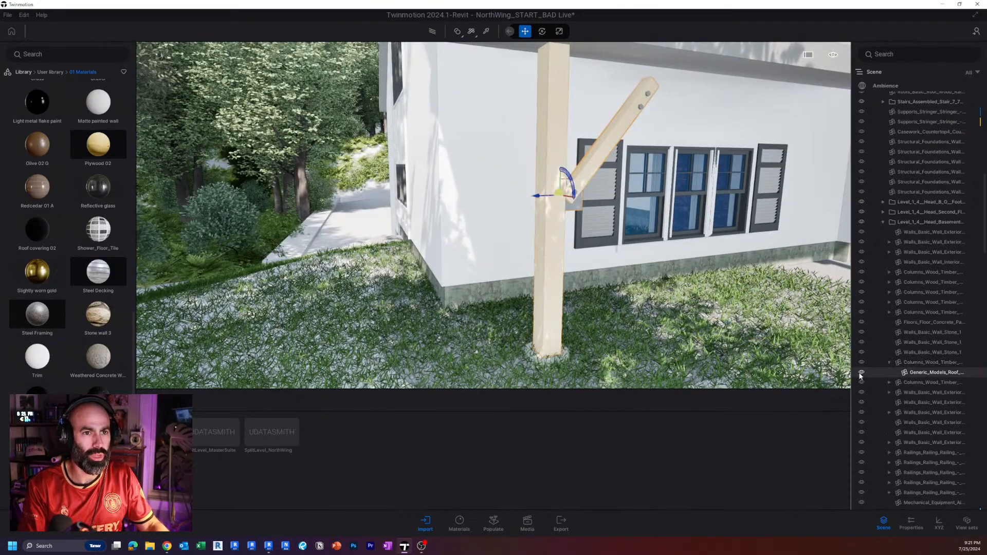
pyautogui.click(862, 373)
pyautogui.click(861, 372)
pyautogui.click(861, 363)
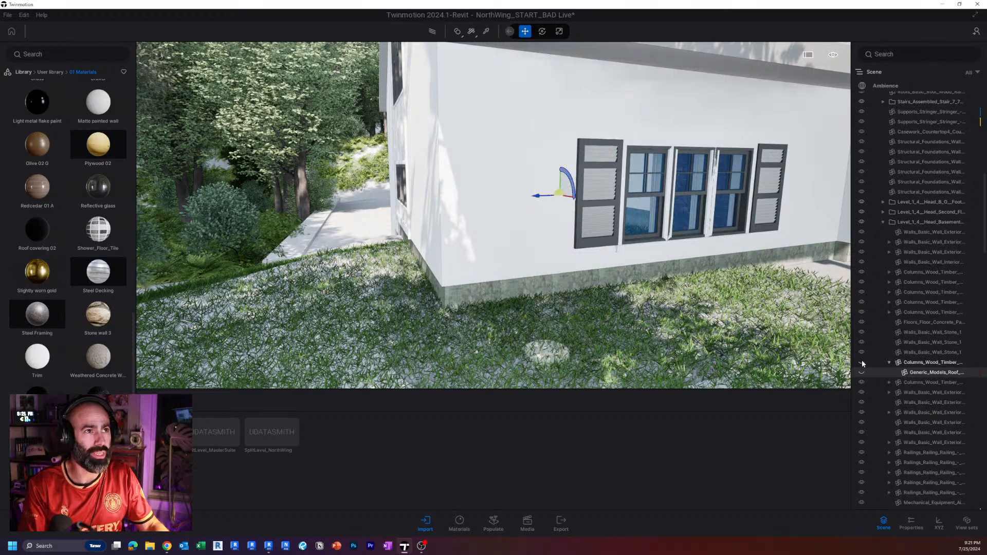
pyautogui.click(862, 363)
# Try to move the knee brace away from its corner column toward the porch windows.
pyautogui.press('a')
pyautogui.press('s')
pyautogui.press('d')
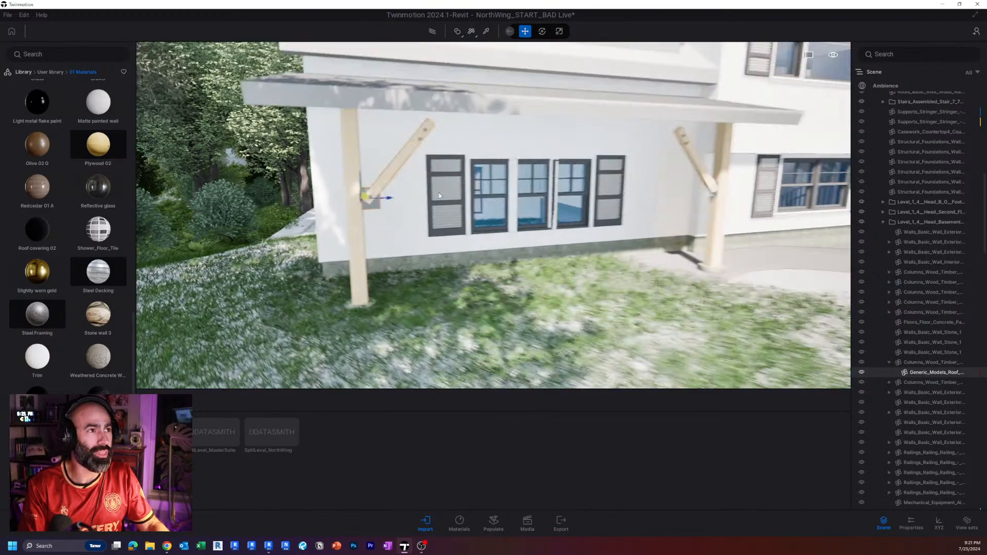
pyautogui.moveTo(297, 251)
pyautogui.keyDown('shift'); pyautogui.mouseDown(button='middle')
pyautogui.moveTo(417, 233)
pyautogui.moveTo(297, 251)
pyautogui.mouseUp(button='middle'); pyautogui.keyUp('shift')
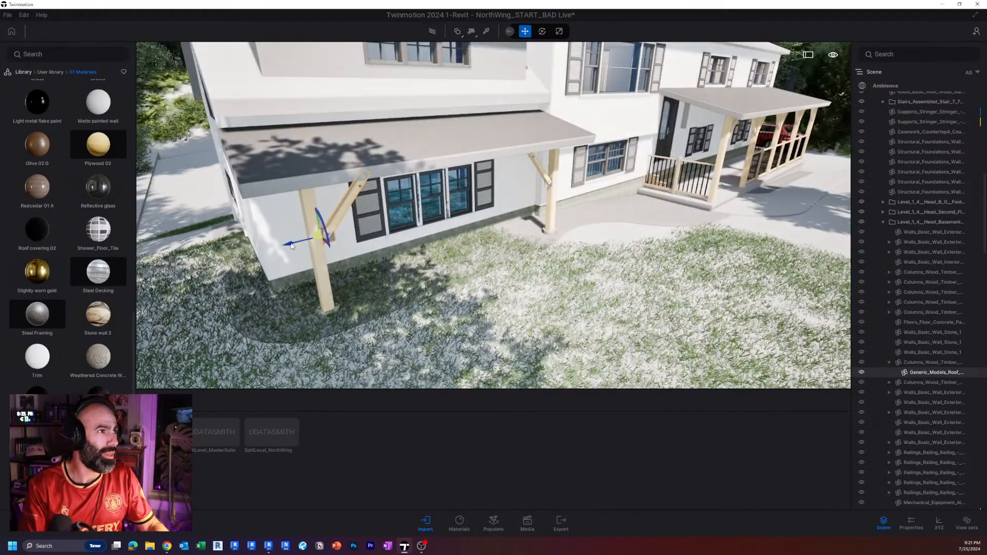
pyautogui.moveTo(303, 244); pyautogui.dragTo(322, 239)
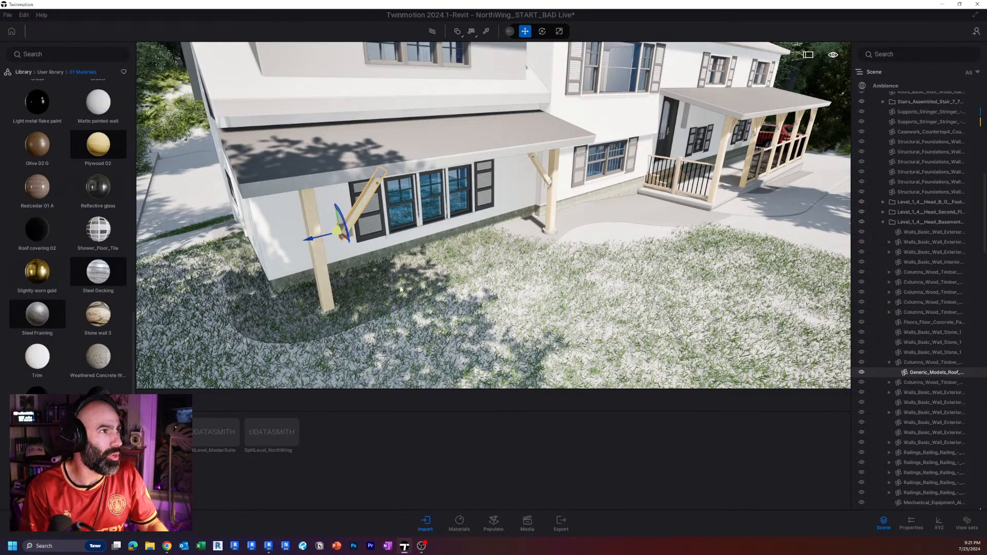
pyautogui.moveTo(380, 243); pyautogui.dragTo(337, 252, button='right')
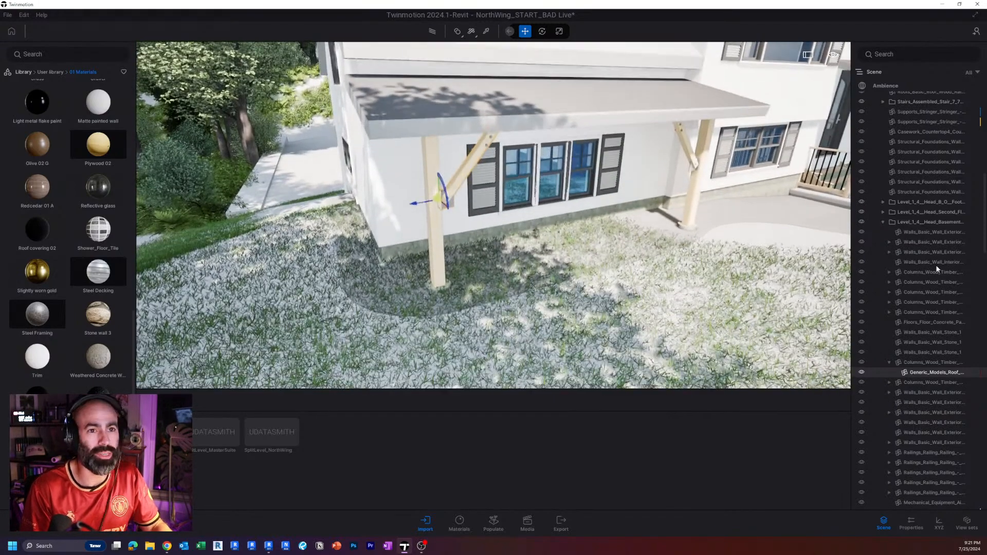
# Hide the knee braces on both timber columns of the small front porch.
pyautogui.click(861, 372)
pyautogui.click(694, 160)
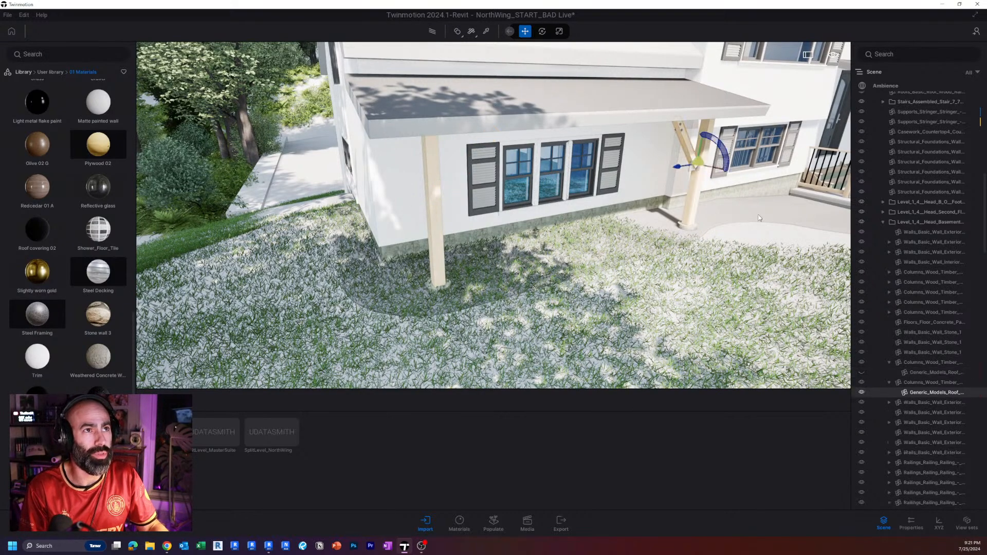
pyautogui.click(862, 392)
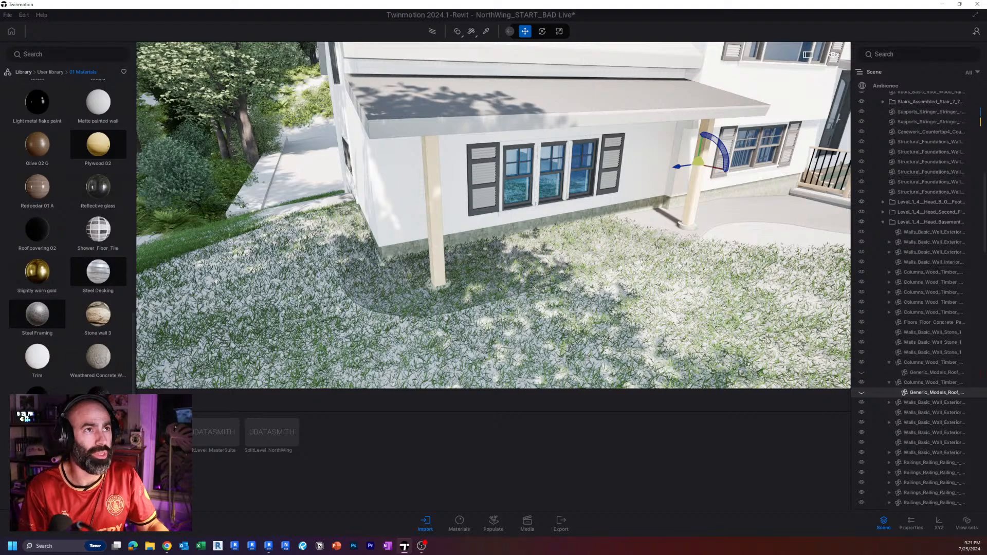
# Hide the knee brace on the entry porch's corner column and both knee braces on the column beside it.
pyautogui.press('s')
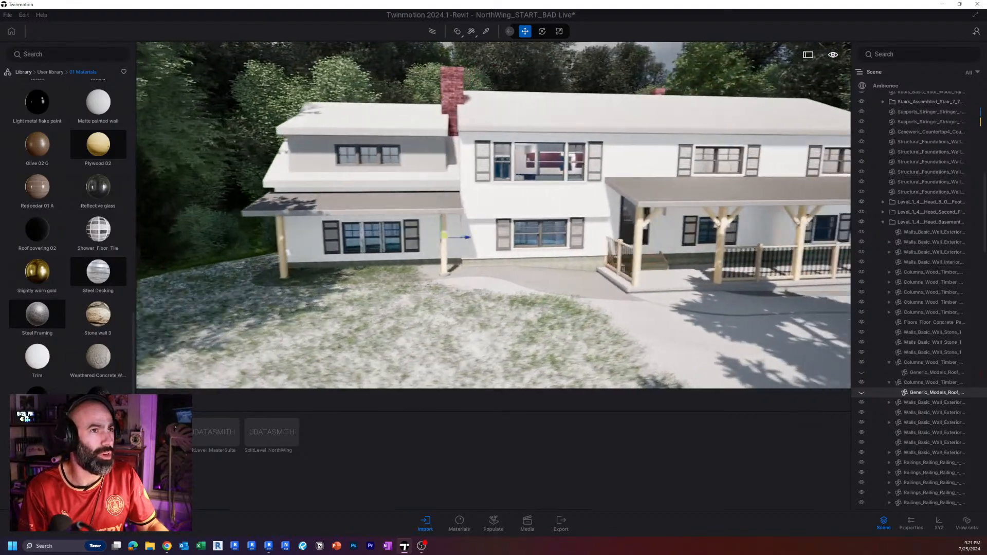
pyautogui.press('w')
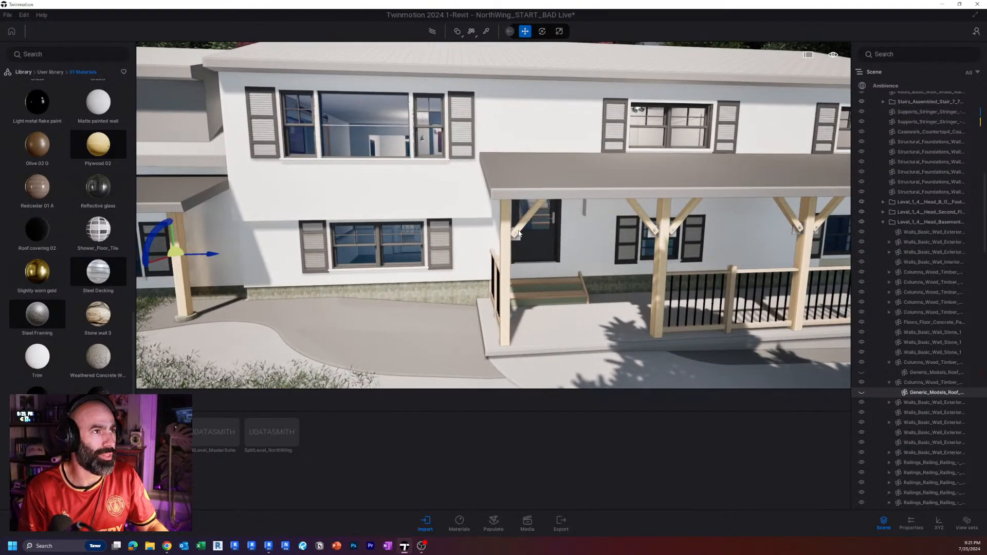
pyautogui.click(516, 237)
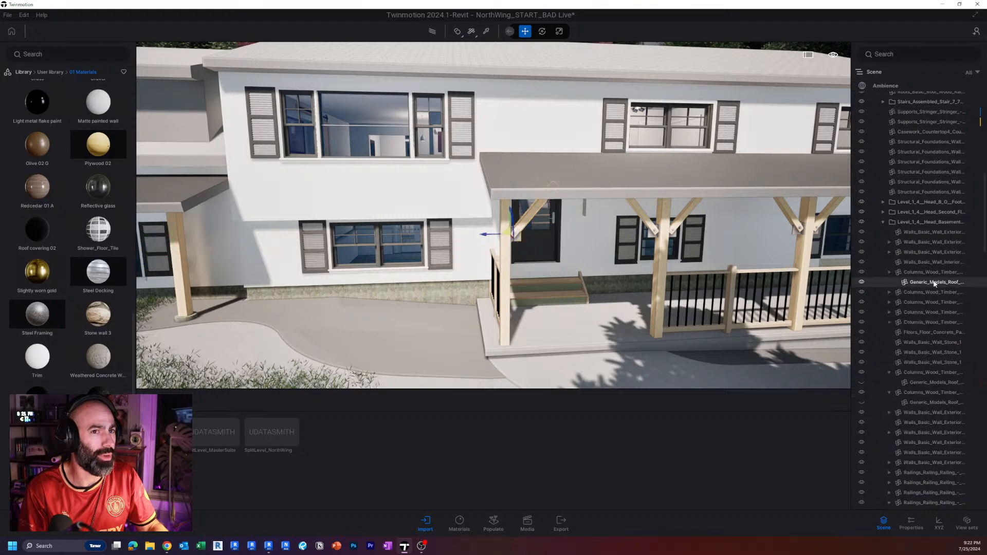
pyautogui.click(862, 282)
pyautogui.press('d')
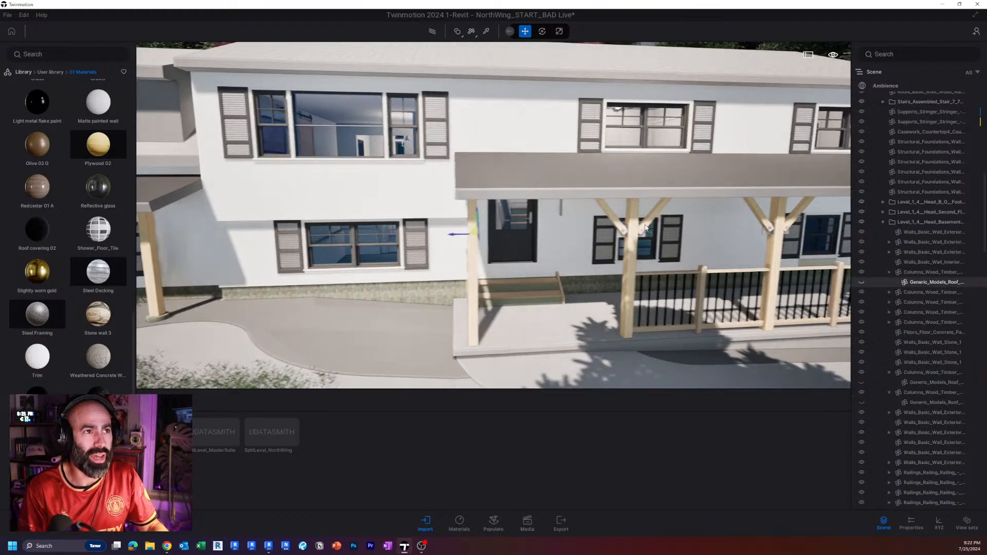
pyautogui.click(634, 232)
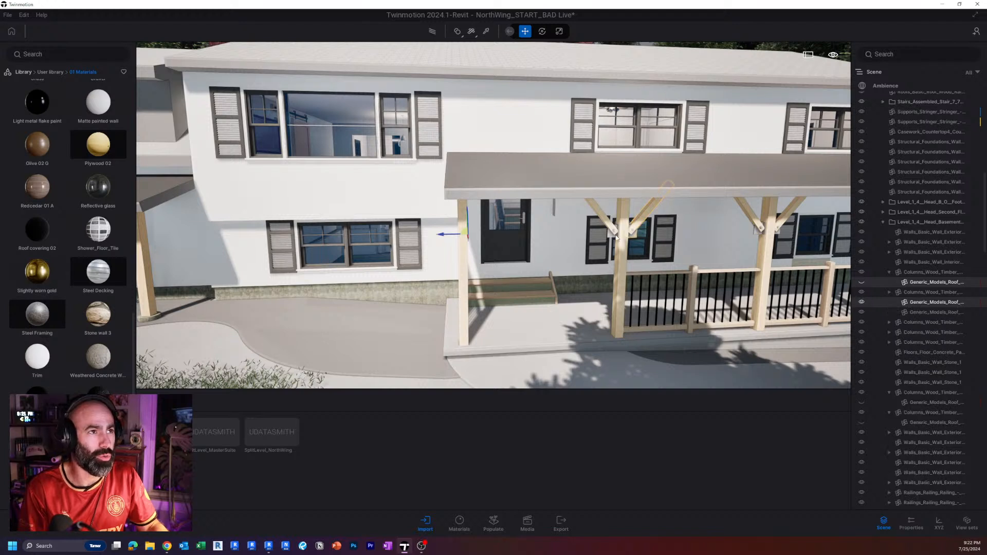
pyautogui.keyDown('ctrl'); pyautogui.click(617, 237); pyautogui.keyUp('ctrl')
pyautogui.click(863, 302)
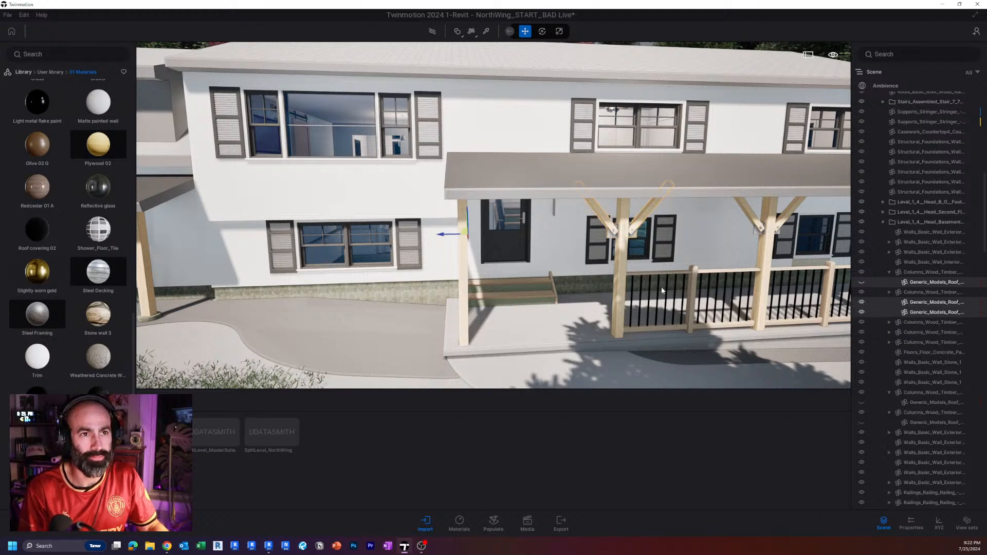
# Examine the front of the house and its small porch columns with their knee braces hidden.
pyautogui.moveTo(661, 287); pyautogui.dragTo(585, 266, button='right')
pyautogui.press('s')
pyautogui.press('a')
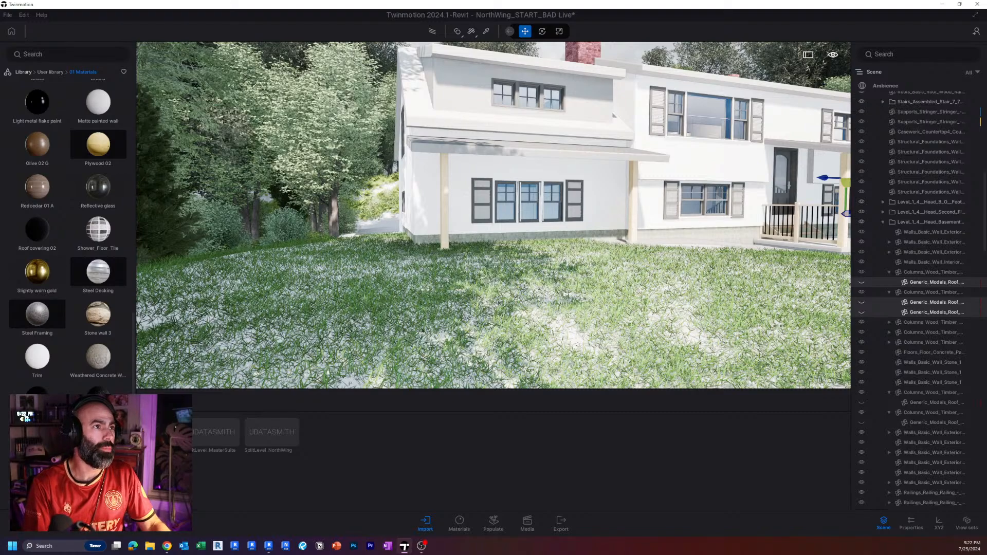
pyautogui.press('e')
pyautogui.press('w')
pyautogui.moveTo(493, 216); pyautogui.dragTo(427, 244, button='right')
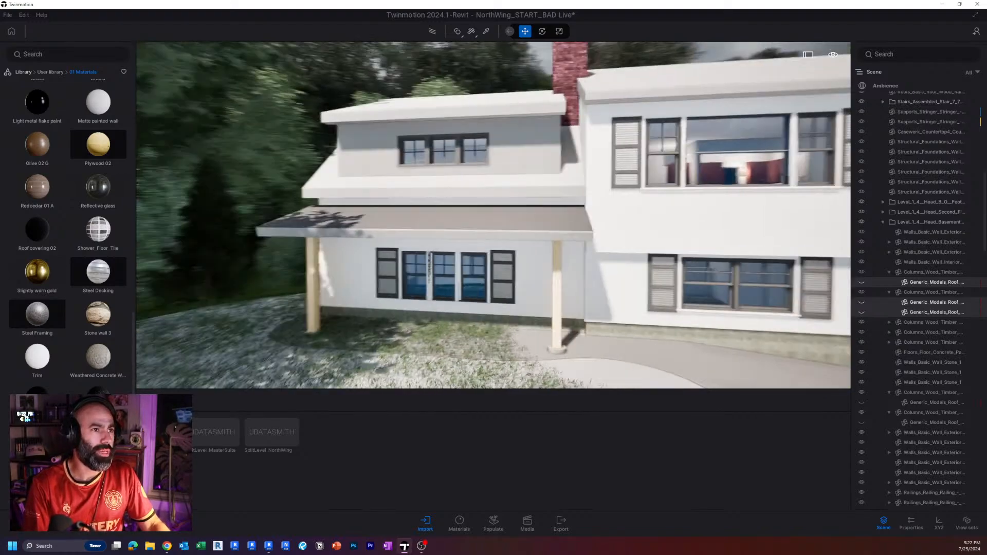
pyautogui.press('d')
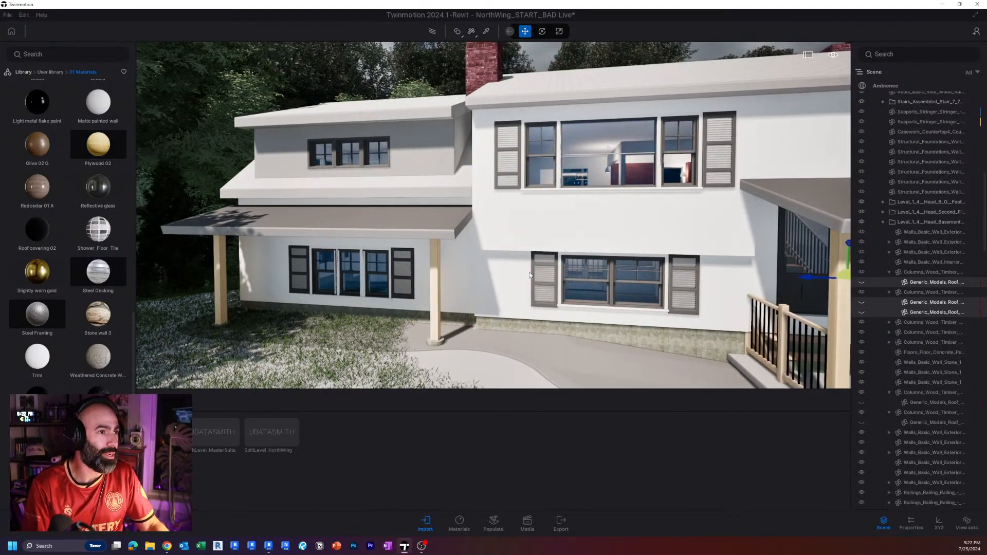
pyautogui.moveTo(250, 422); pyautogui.dragTo(209, 422, button='right')
pyautogui.press('w')
pyautogui.moveTo(527, 256); pyautogui.dragTo(488, 256, button='right')
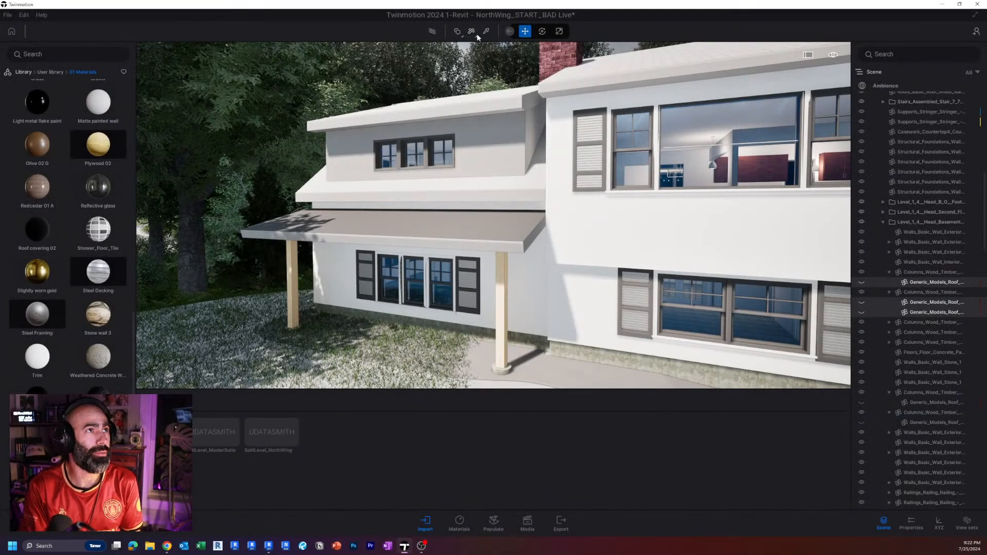
# Set the material projection to Cubic UVs and review the other UV projection options.
pyautogui.click(475, 34)
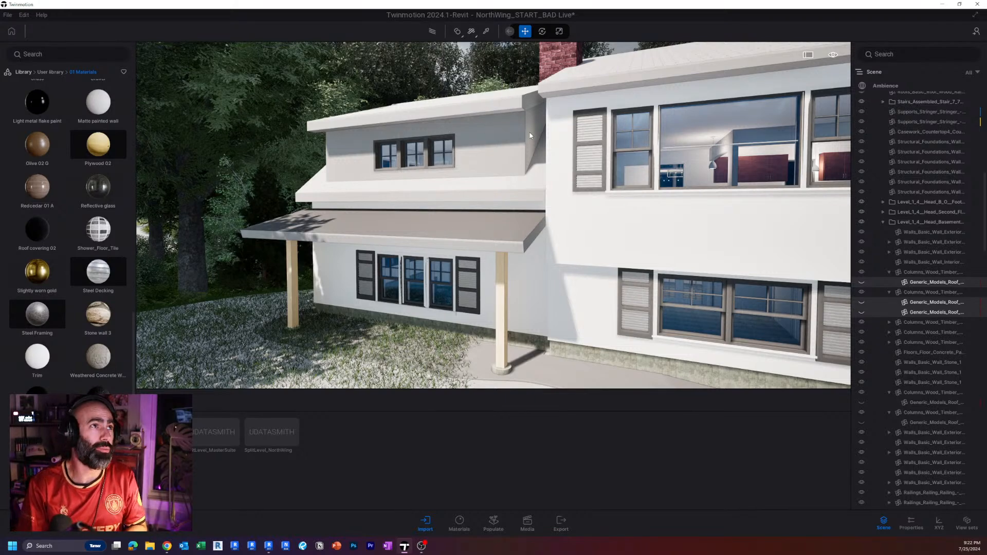
pyautogui.click(474, 35)
pyautogui.click(473, 50)
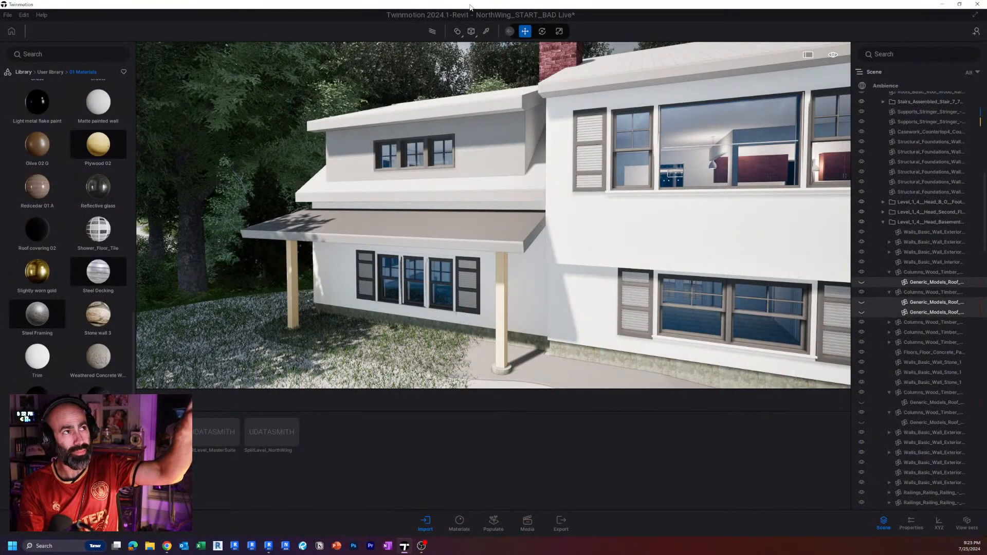
pyautogui.click(471, 32)
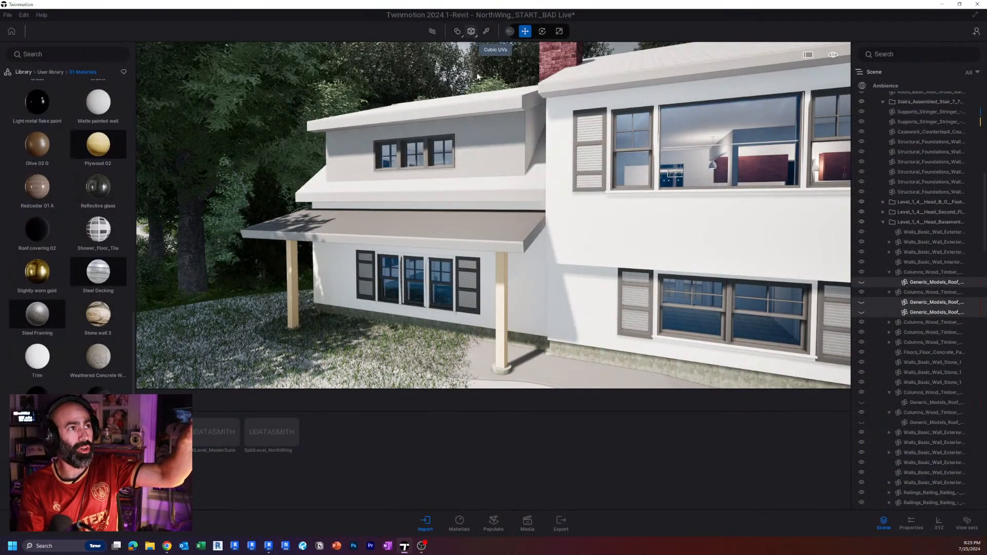
pyautogui.click(476, 36)
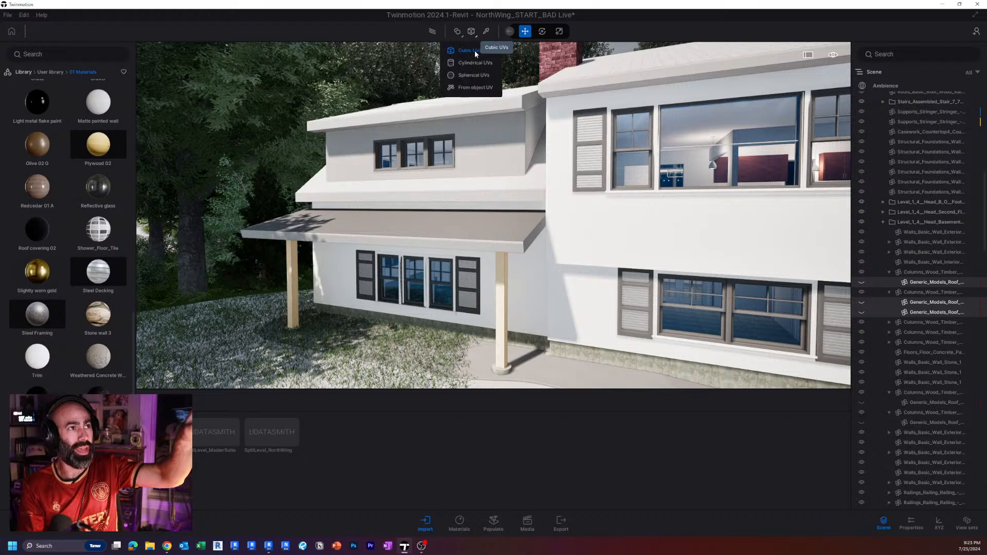
pyautogui.click(466, 88)
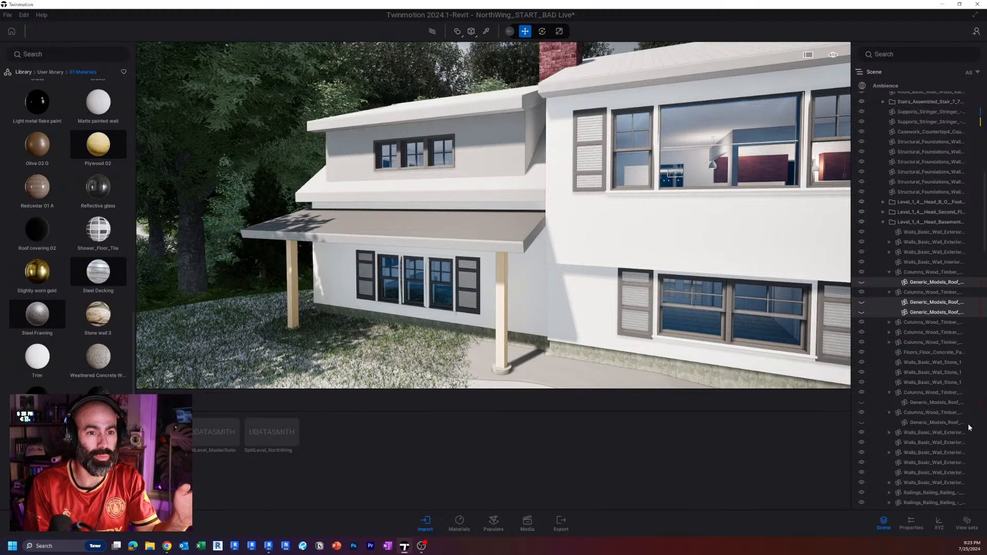
# Show the properties of the selected braces and switch the library from the user materials to the built-in Materials collection.
pyautogui.click(910, 522)
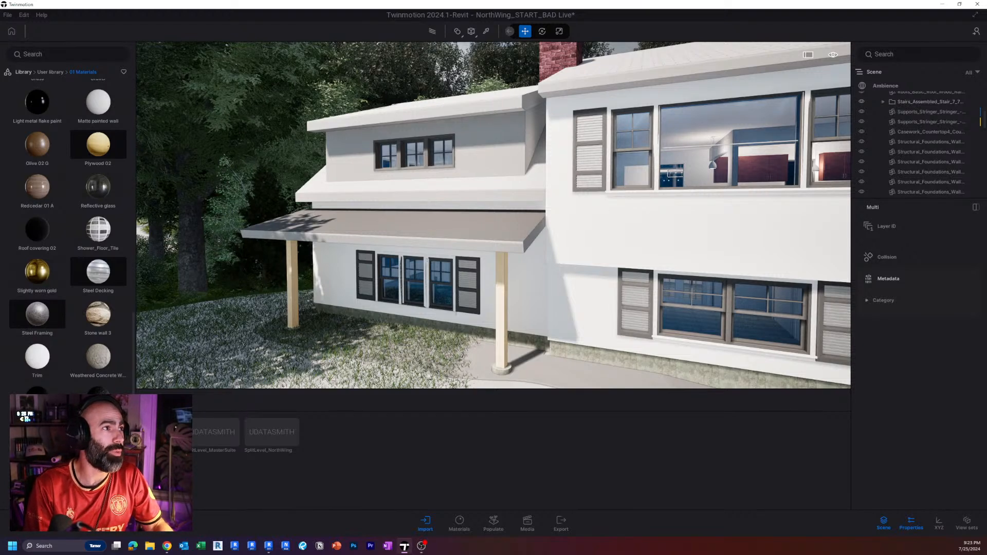
pyautogui.scroll(3, 410, 229)
pyautogui.click(50, 73)
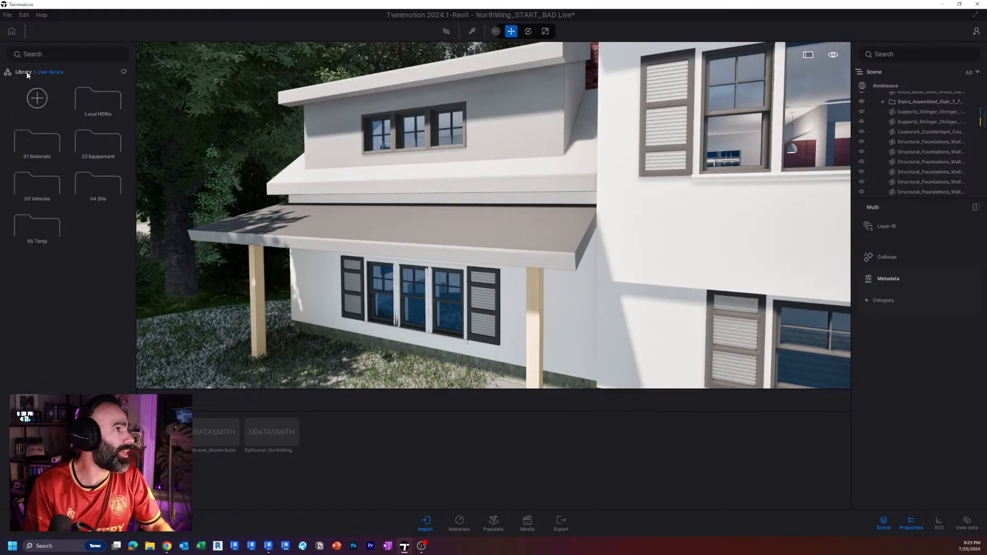
pyautogui.click(25, 73)
pyautogui.click(47, 103)
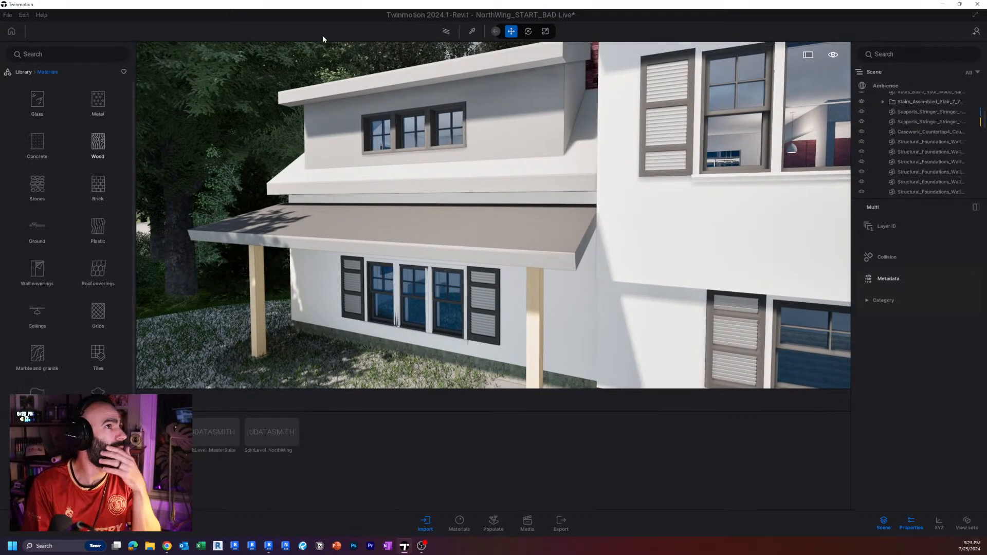
pyautogui.click(467, 34)
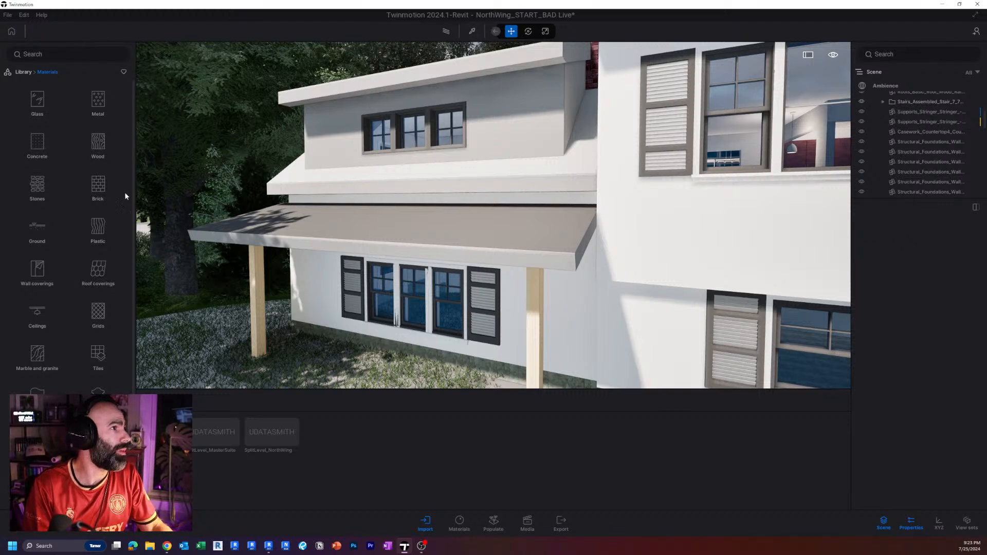
pyautogui.scroll(-2, 111, 206)
pyautogui.scroll(2, 114, 213)
pyautogui.moveTo(345, 179); pyautogui.dragTo(355, 186, button='right')
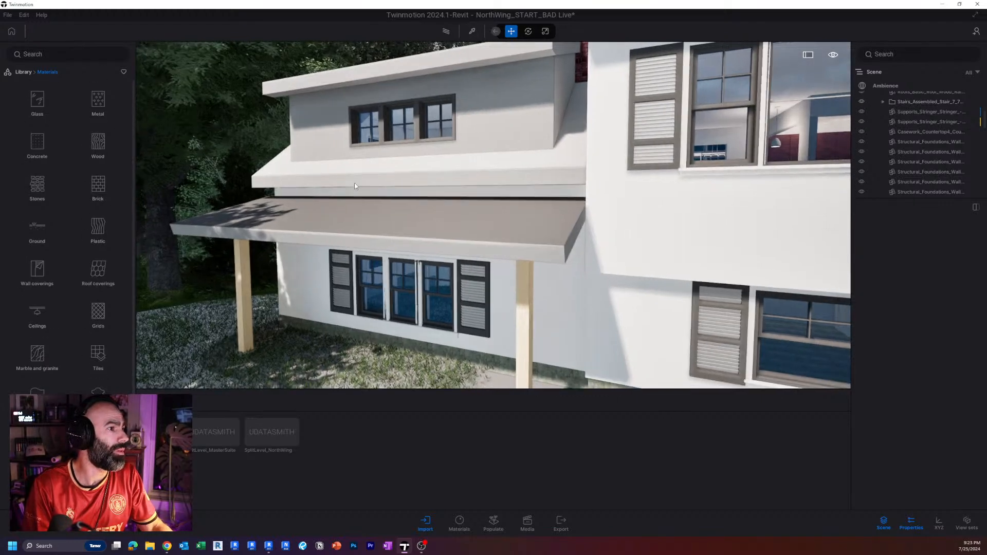
pyautogui.click(495, 32)
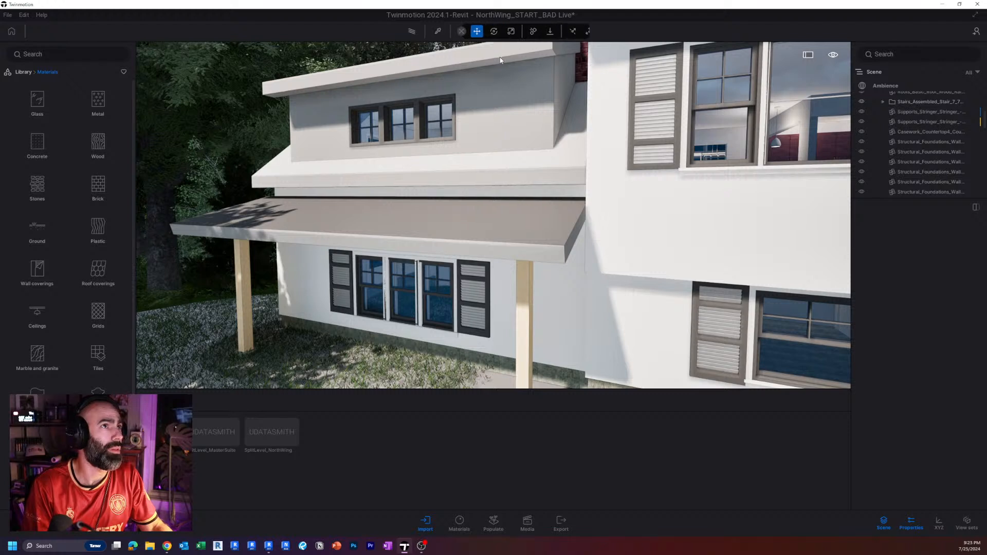
pyautogui.click(457, 31)
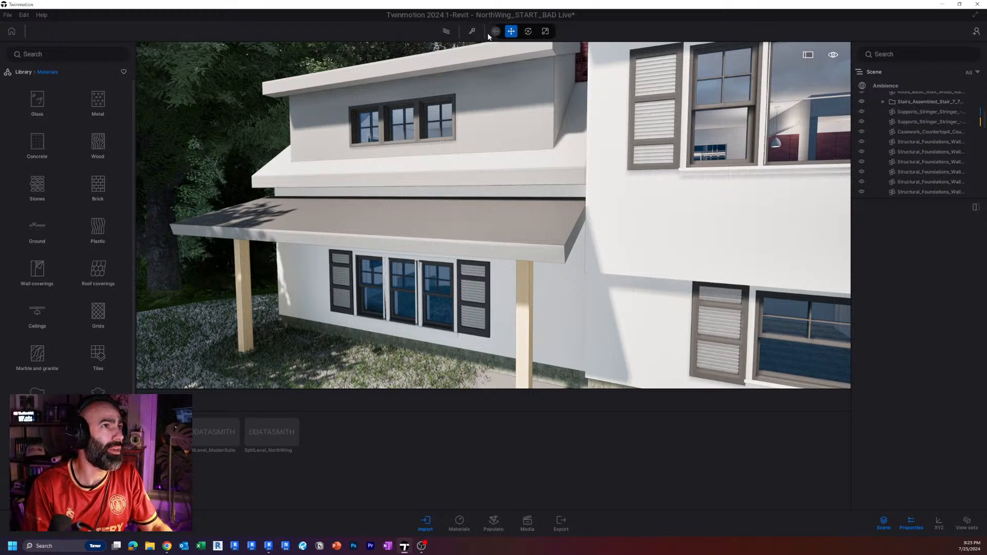
# Open the library's Brick materials and set the UV projection to From object UV.
pyautogui.click(98, 103)
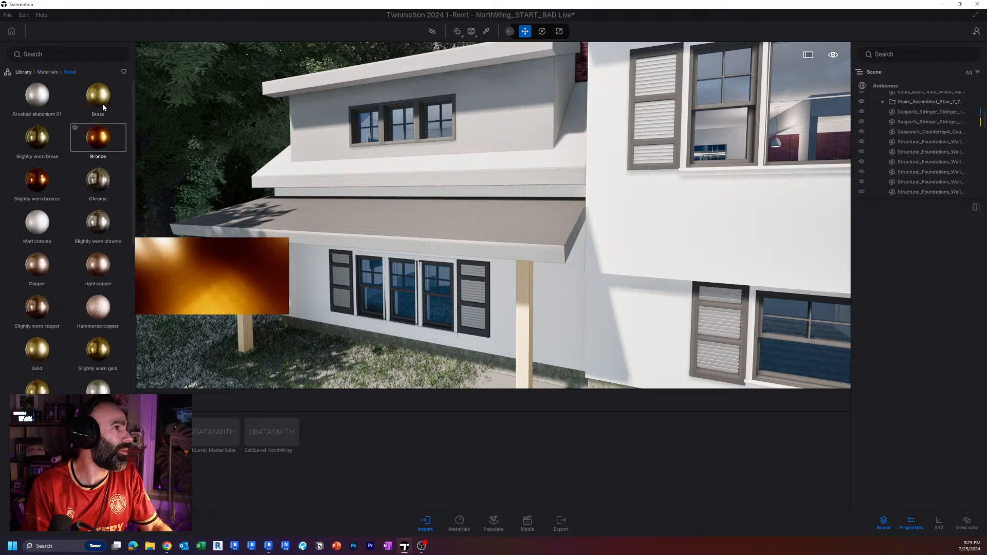
pyautogui.click(46, 72)
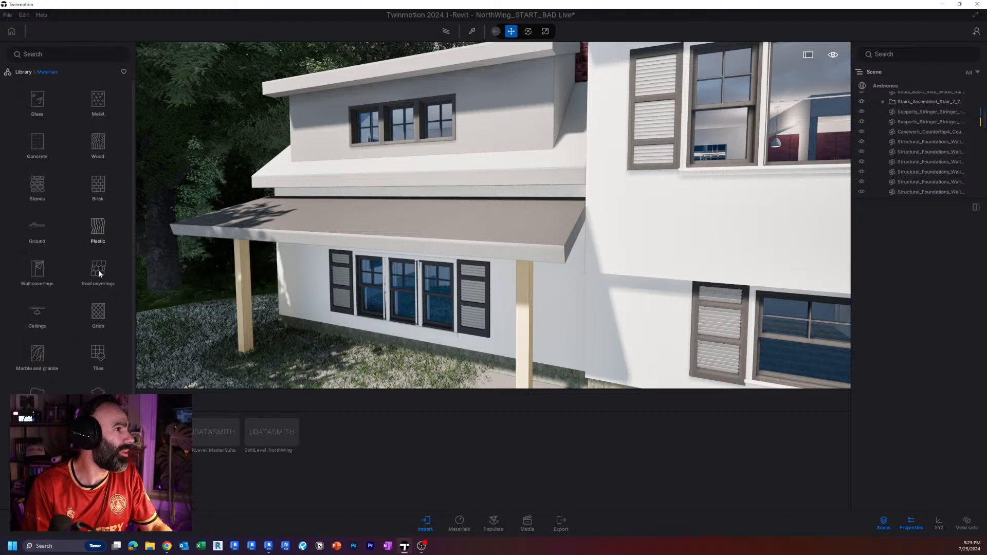
pyautogui.click(91, 184)
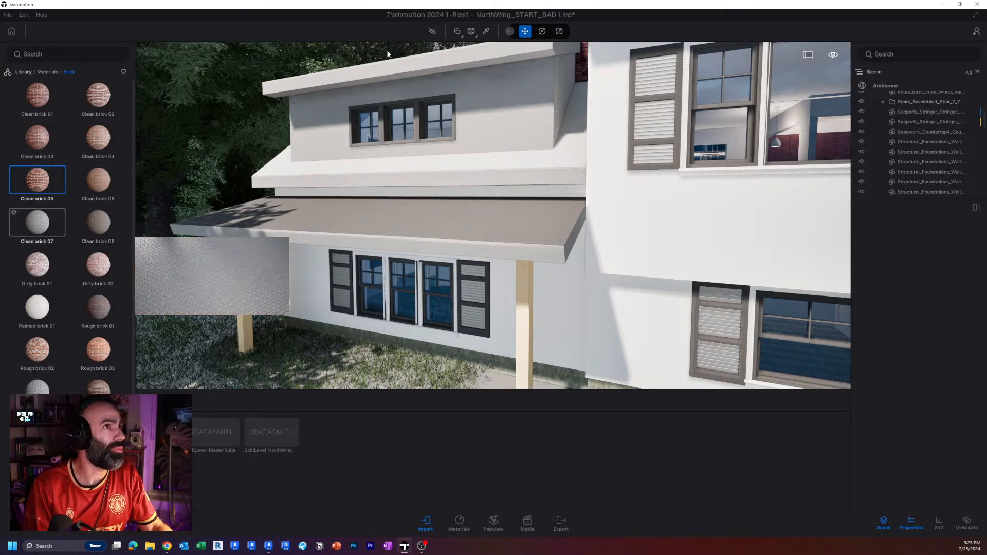
pyautogui.click(475, 36)
pyautogui.click(470, 87)
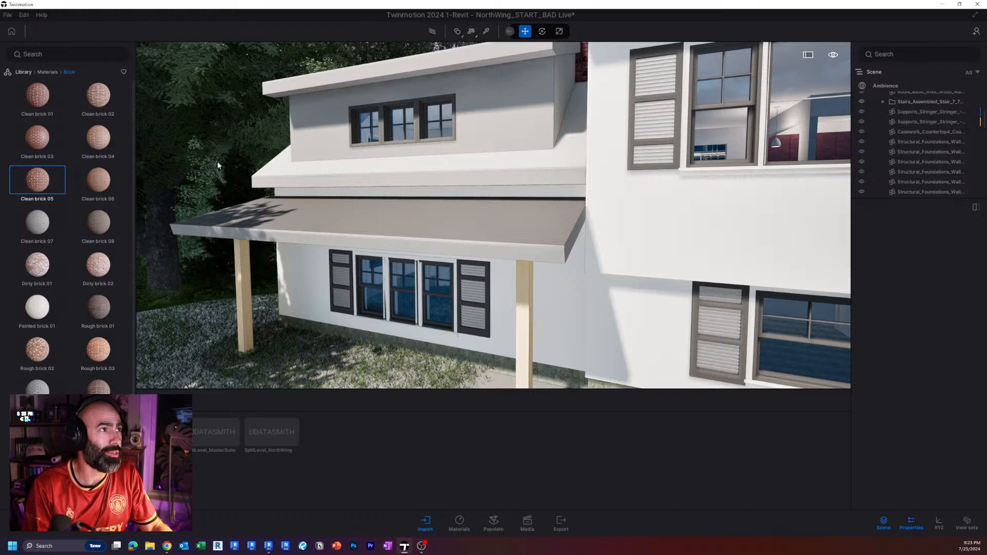
# Apply the Clean brick 05 material to the upper dormer wall and inspect it up close.
pyautogui.moveTo(48, 179); pyautogui.dragTo(502, 128)
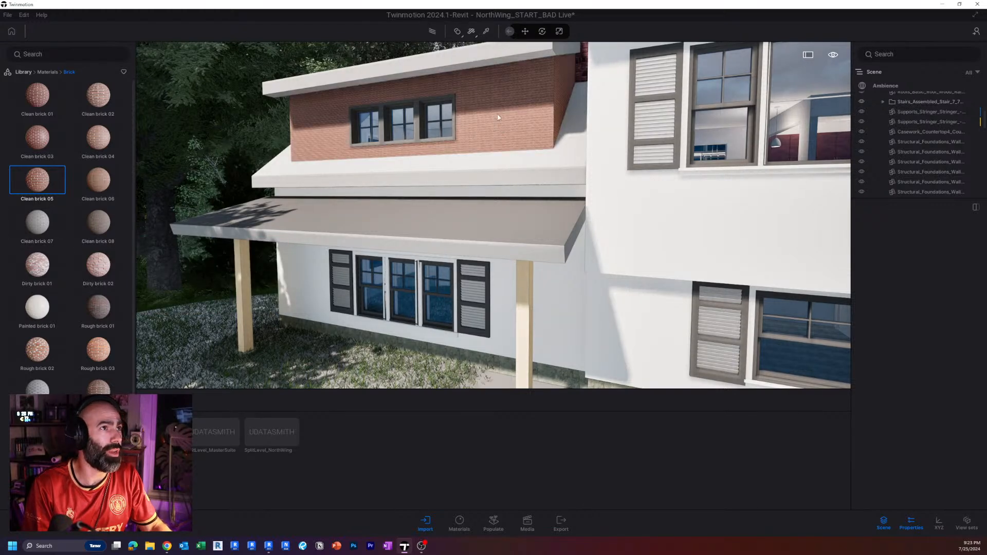
pyautogui.press('w')
pyautogui.press('e')
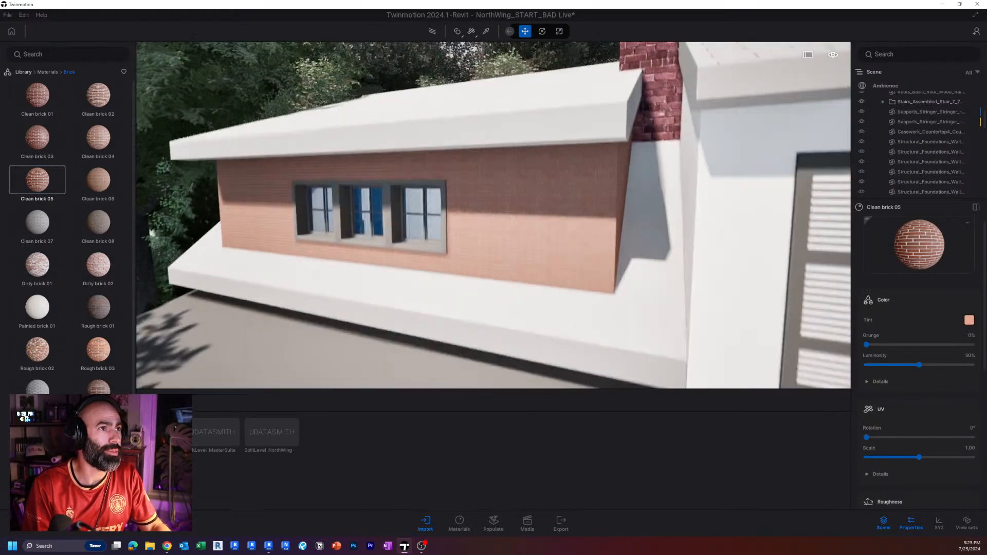
pyautogui.moveTo(512, 216); pyautogui.dragTo(512, 84, button='middle')
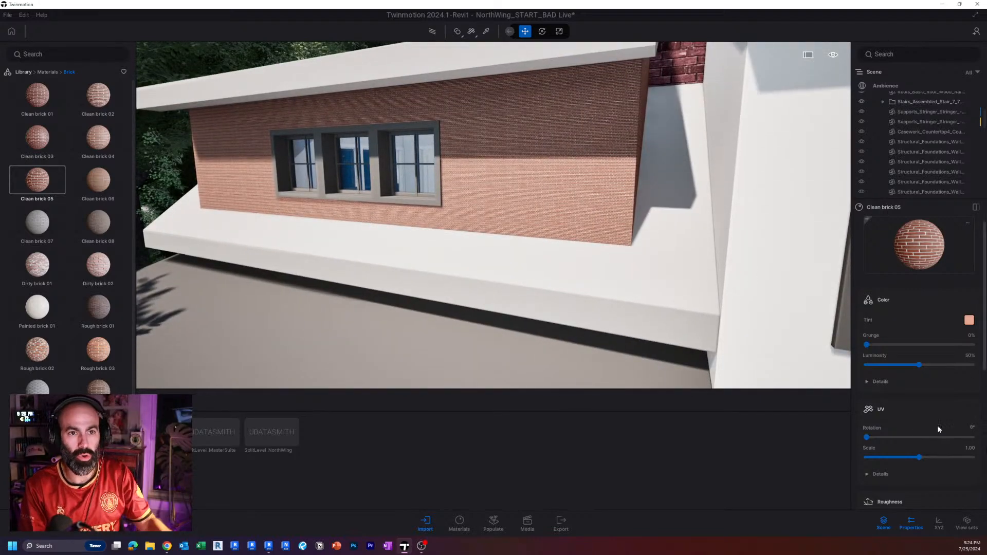
# Try UV scales of 15 and 10 on the dormer wall's Clean brick 05 material and undo the scale changes.
pyautogui.scroll(-1, 952, 449)
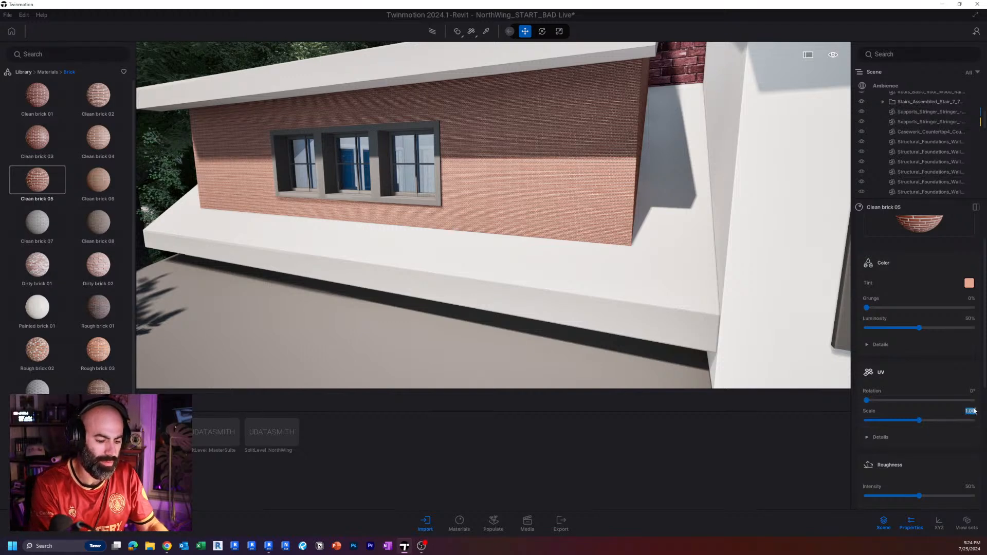
pyautogui.write('15')
pyautogui.press('Return')
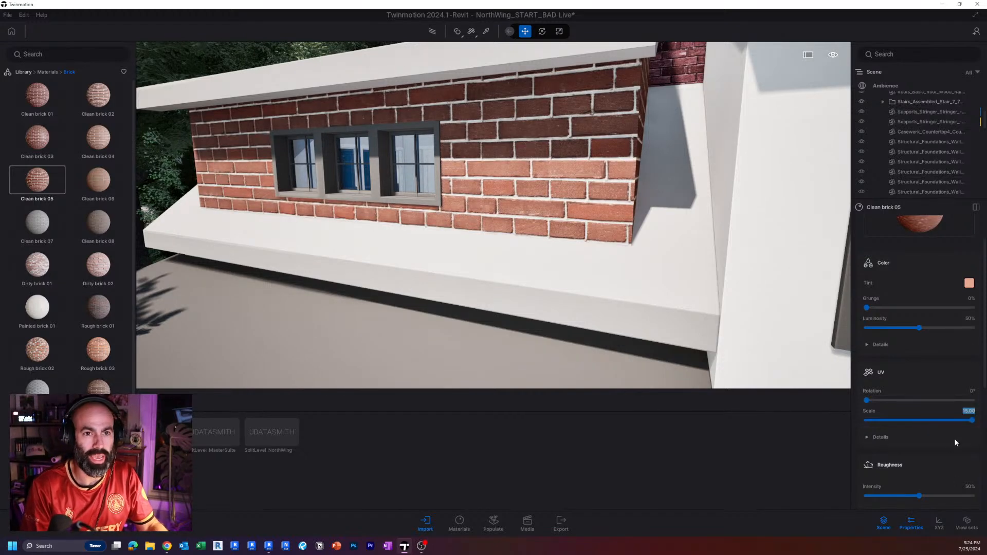
pyautogui.write('10')
pyautogui.press('Return')
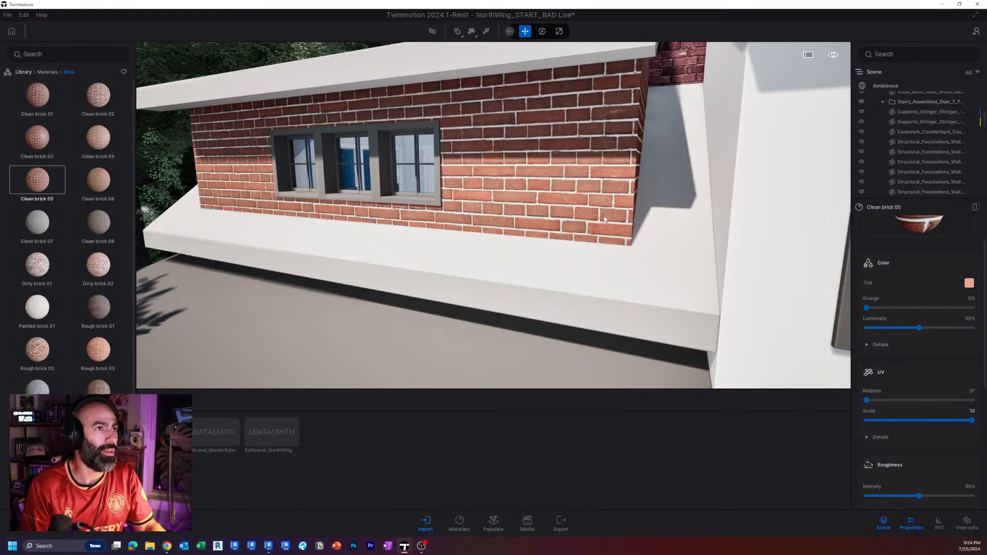
pyautogui.hotkey('ctrl', 'z')
# Undo the brick material on the dormer wall and set the UV projection to Cubic UVs.
pyautogui.hotkey('ctrl', 'z')
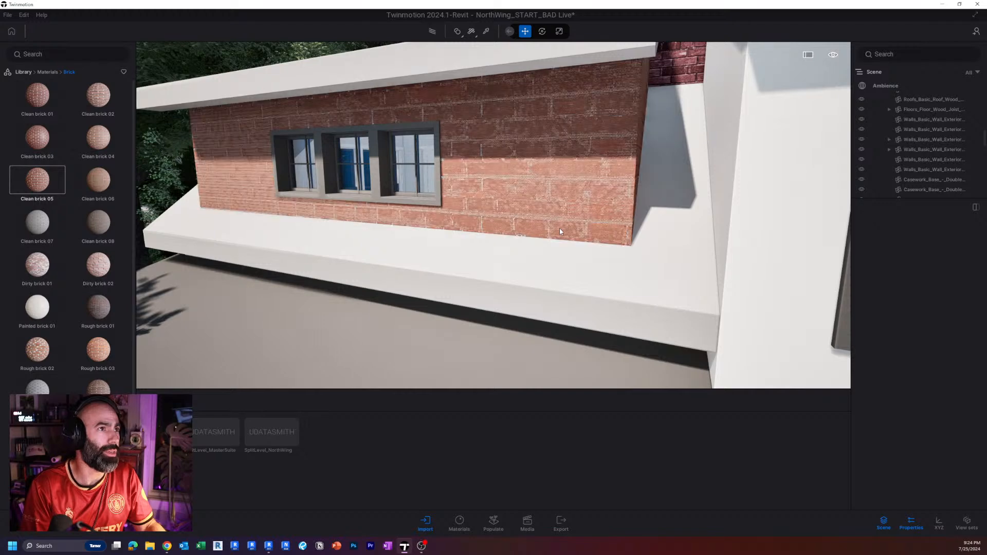
pyautogui.hotkey('ctrl', 'z')
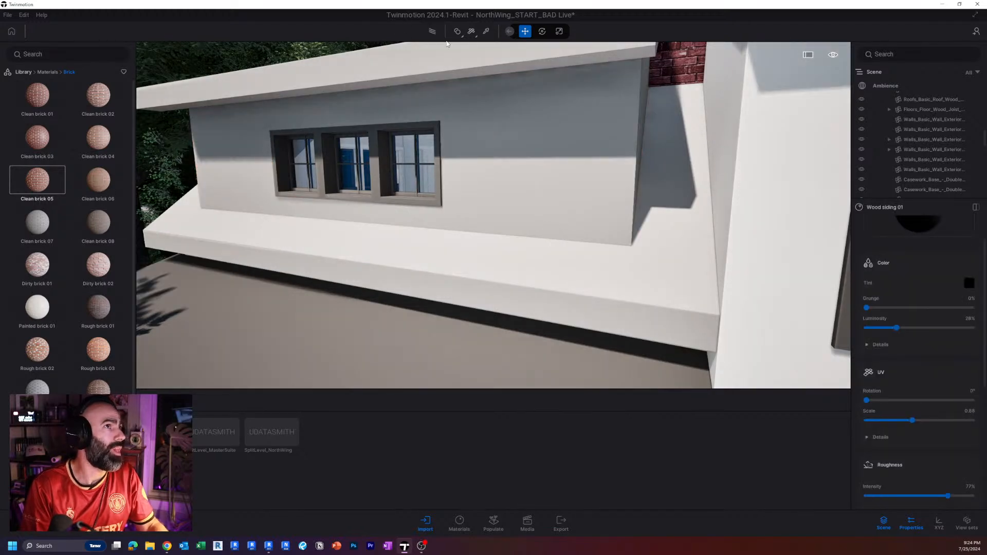
pyautogui.click(475, 36)
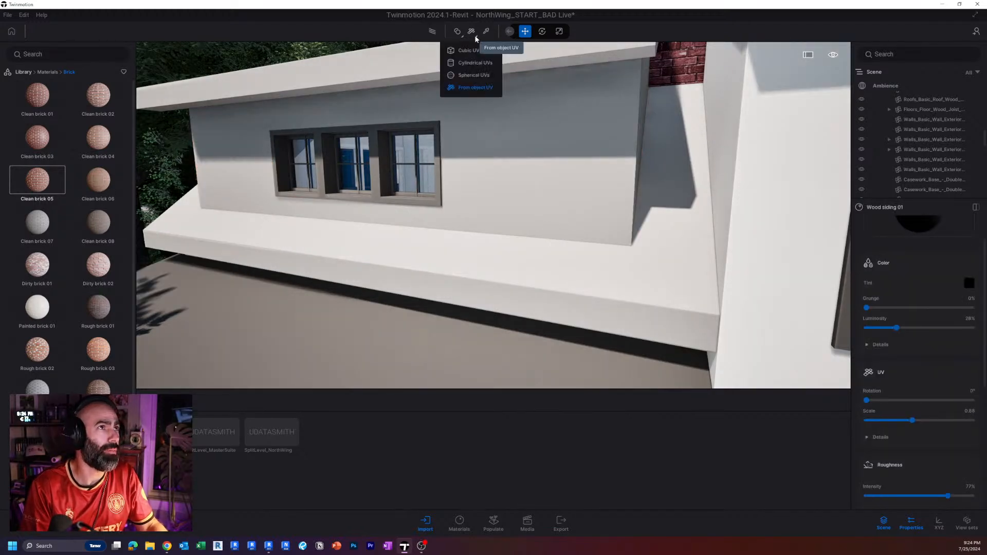
pyautogui.click(467, 51)
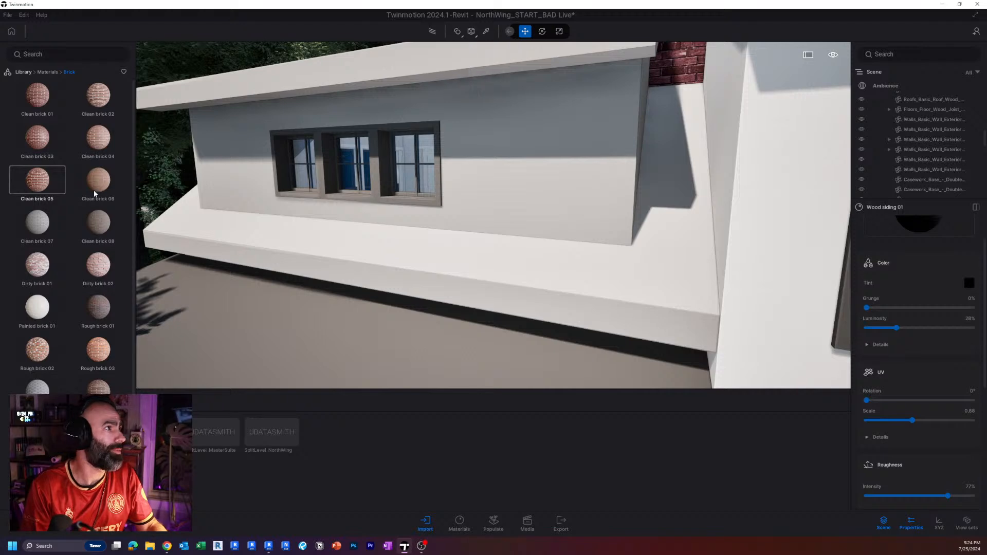
# Try the Clean brick 05 material on the dormer wall with cubic projection and undo it.
pyautogui.moveTo(618, 188); pyautogui.dragTo(618, 188)
pyautogui.hotkey('ctrl', 'z')
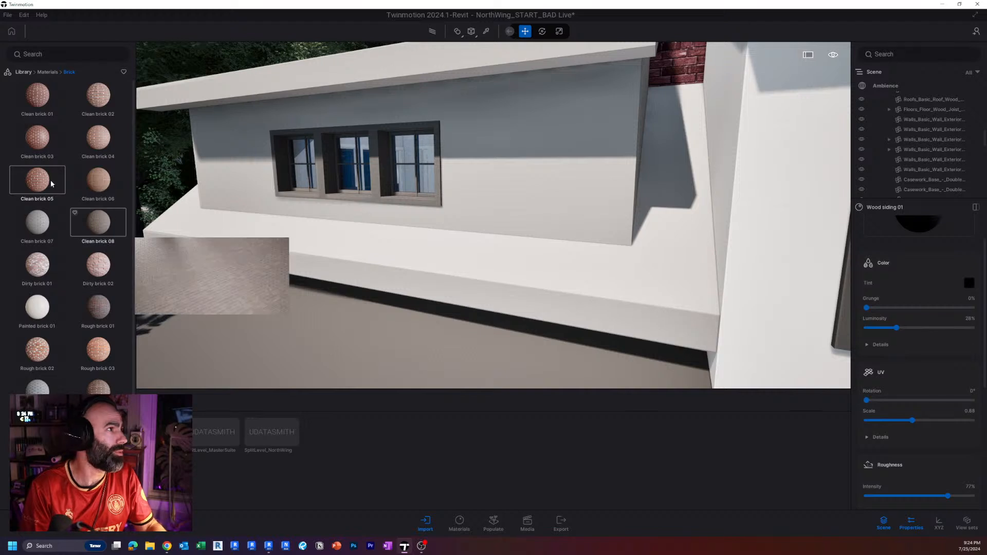
pyautogui.moveTo(37, 180); pyautogui.dragTo(497, 156)
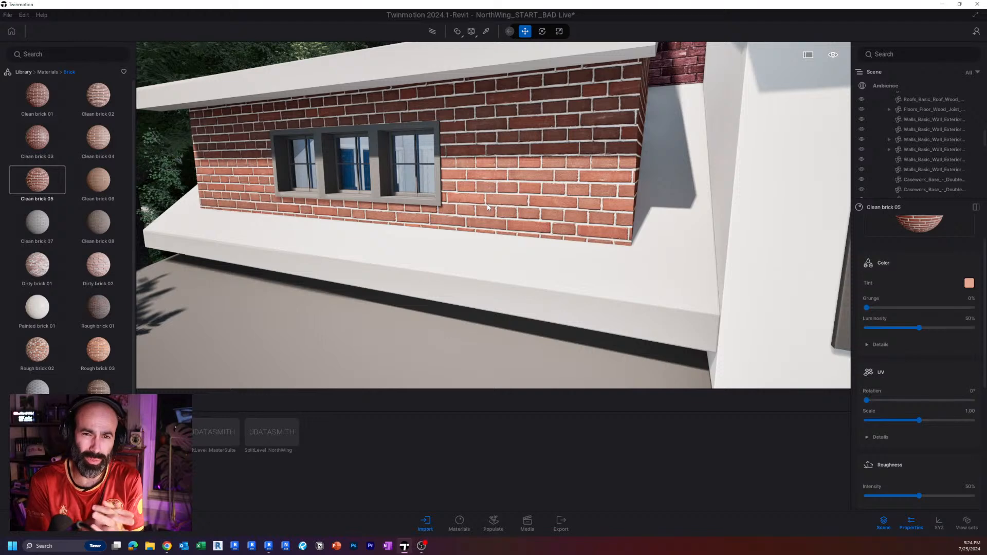
pyautogui.hotkey('ctrl', 'z')
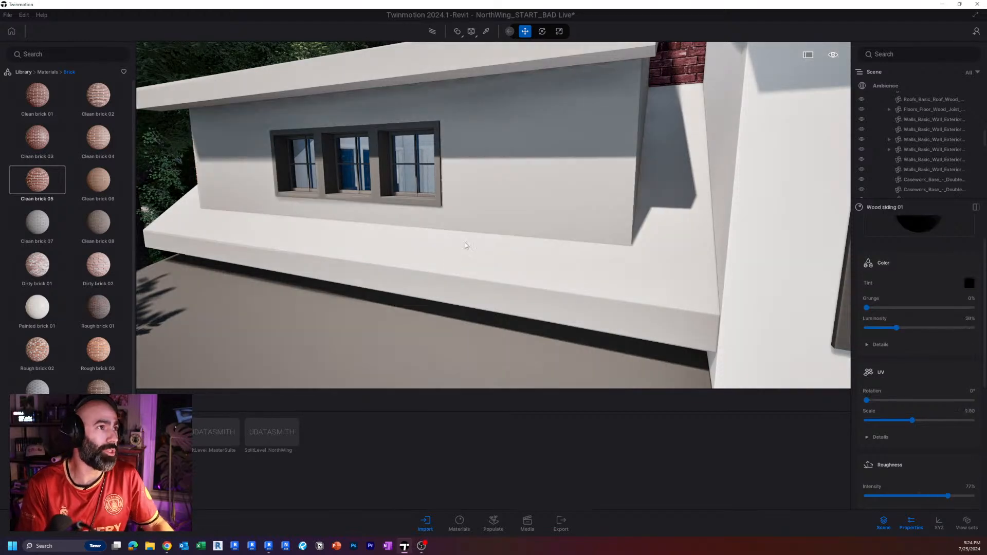
# Switch the library from the built-in Brick materials to the 01 Materials folder of the user library.
pyautogui.moveTo(443, 269); pyautogui.dragTo(411, 269, button='right')
pyautogui.press('a')
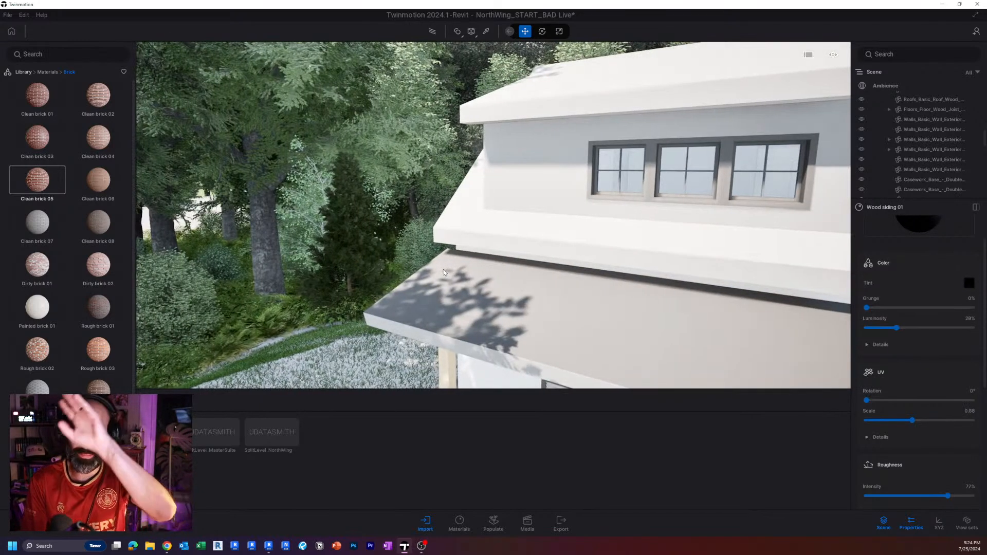
pyautogui.click(47, 72)
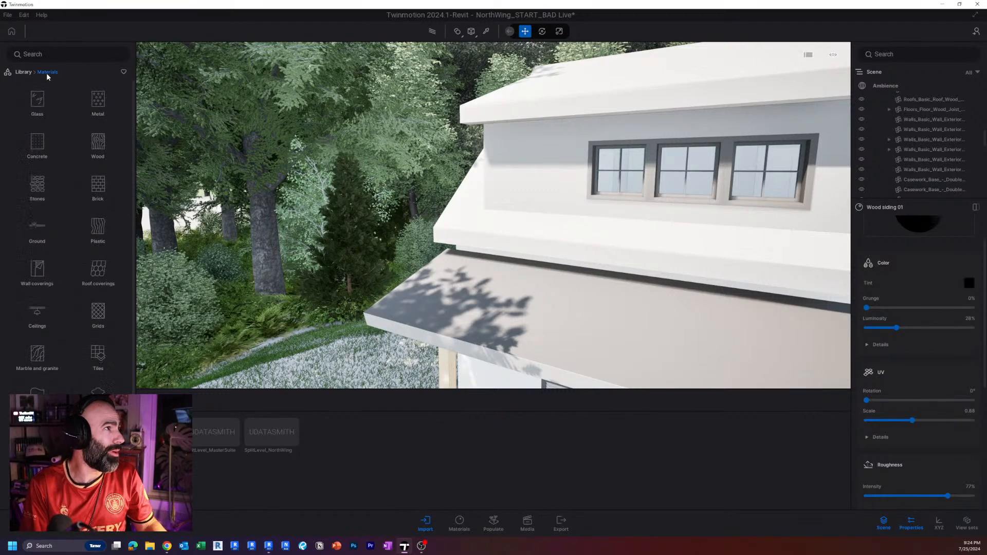
pyautogui.scroll(-1, 82, 347)
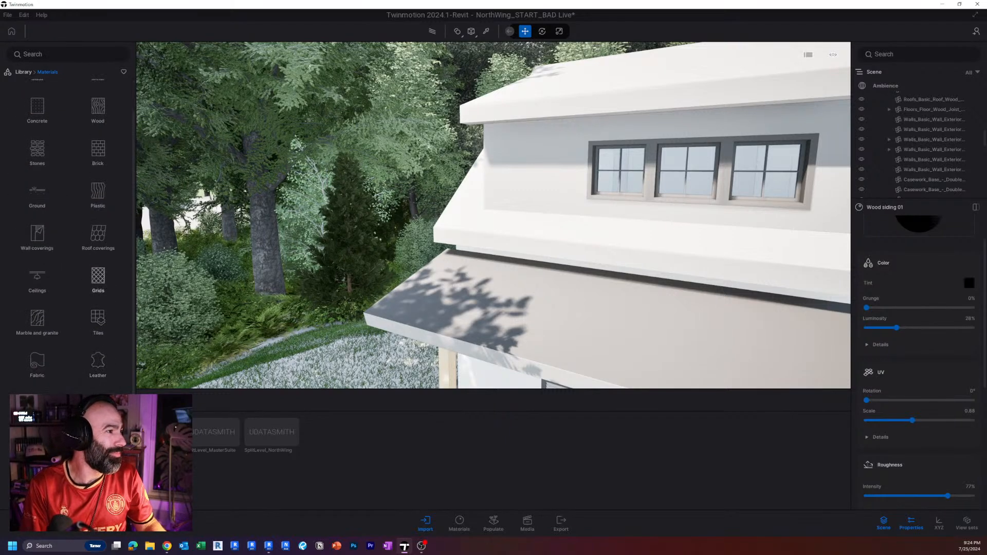
pyautogui.click(23, 72)
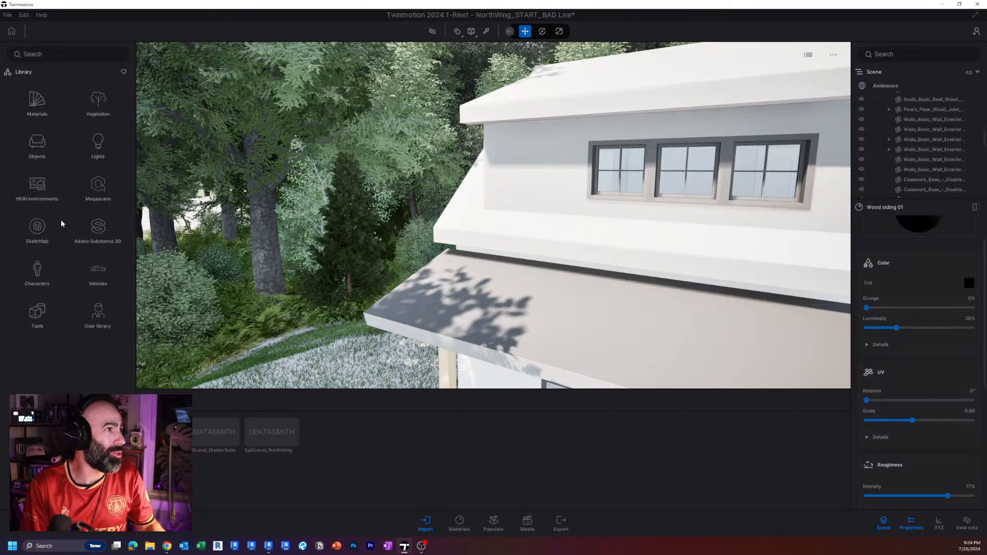
pyautogui.click(101, 320)
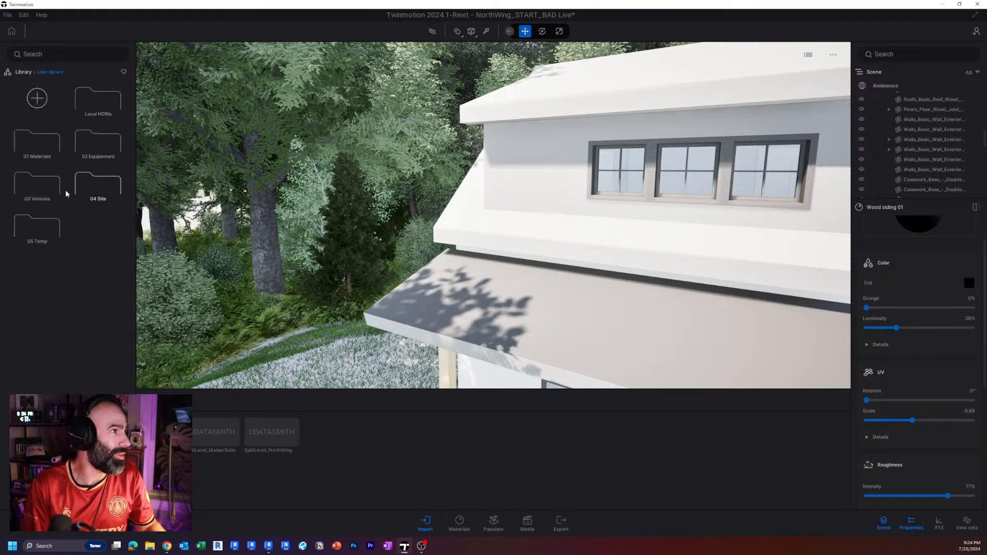
pyautogui.click(37, 149)
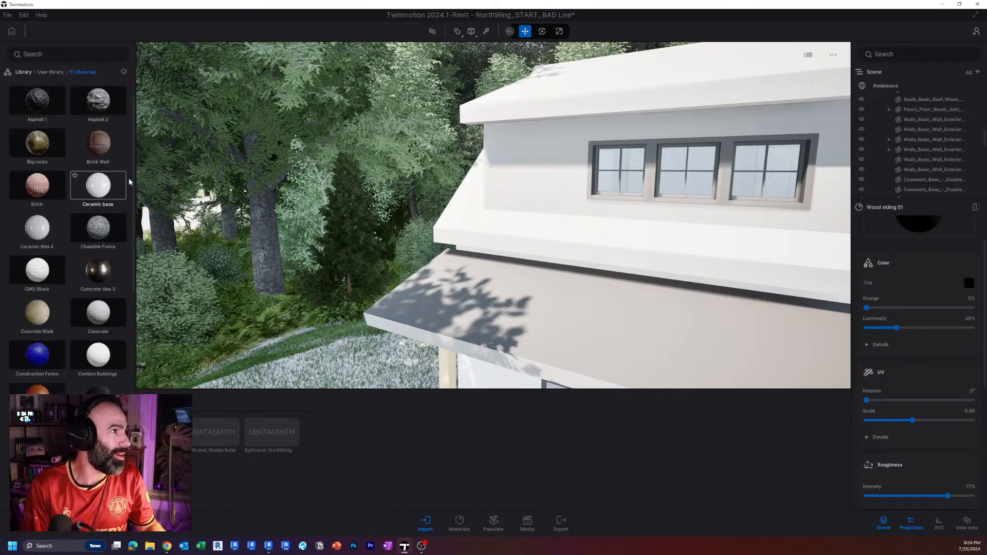
pyautogui.scroll(-10, 134, 169)
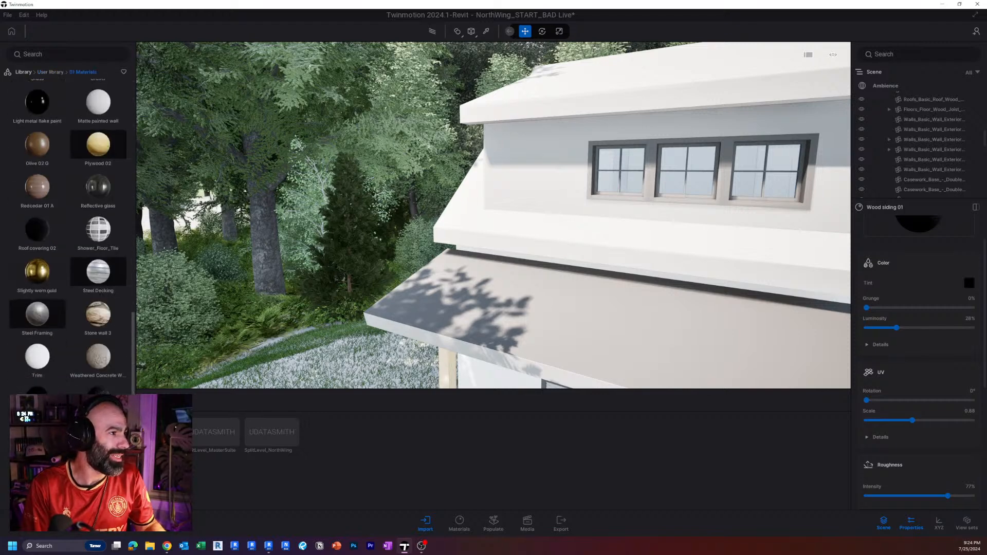
# Try the Wooden Planks material on the dormer wall with From object UV projection, inspect it up close and undo it.
pyautogui.moveTo(540, 216)
pyautogui.keyDown('shift'); pyautogui.mouseDown(button='middle')
pyautogui.moveTo(396, 239)
pyautogui.moveTo(493, 216)
pyautogui.moveTo(475, 219)
pyautogui.moveTo(525, 223)
pyautogui.mouseUp(button='middle'); pyautogui.keyUp('shift')
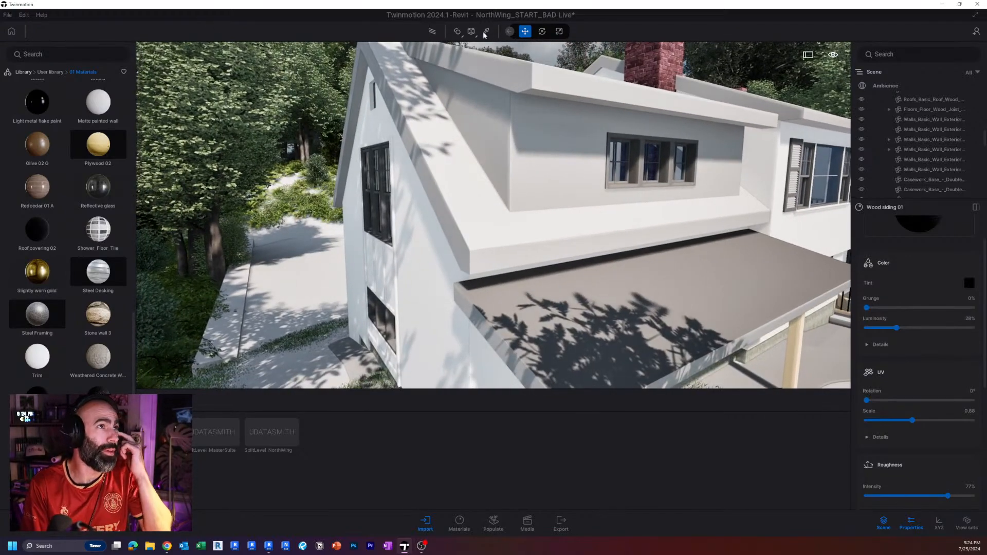
pyautogui.click(485, 32)
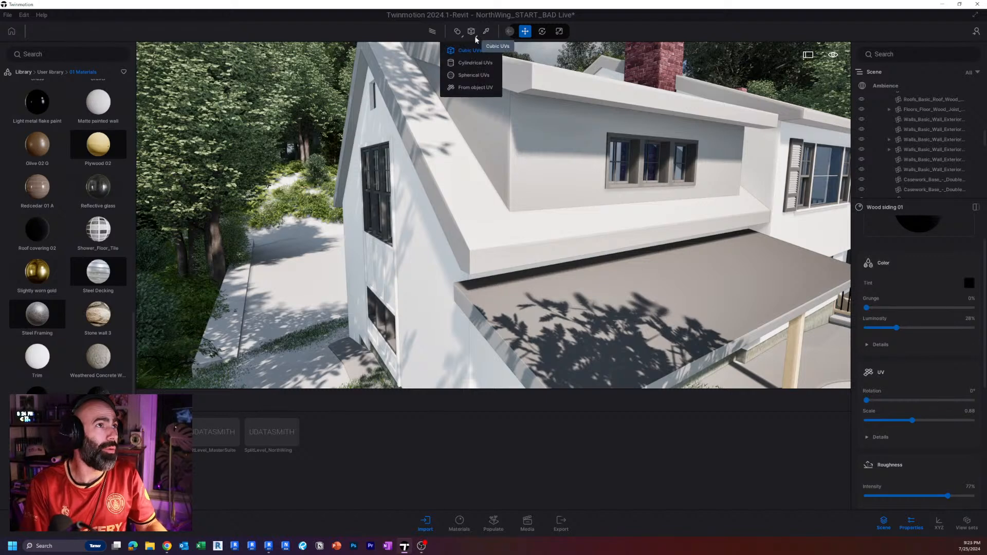
pyautogui.click(471, 88)
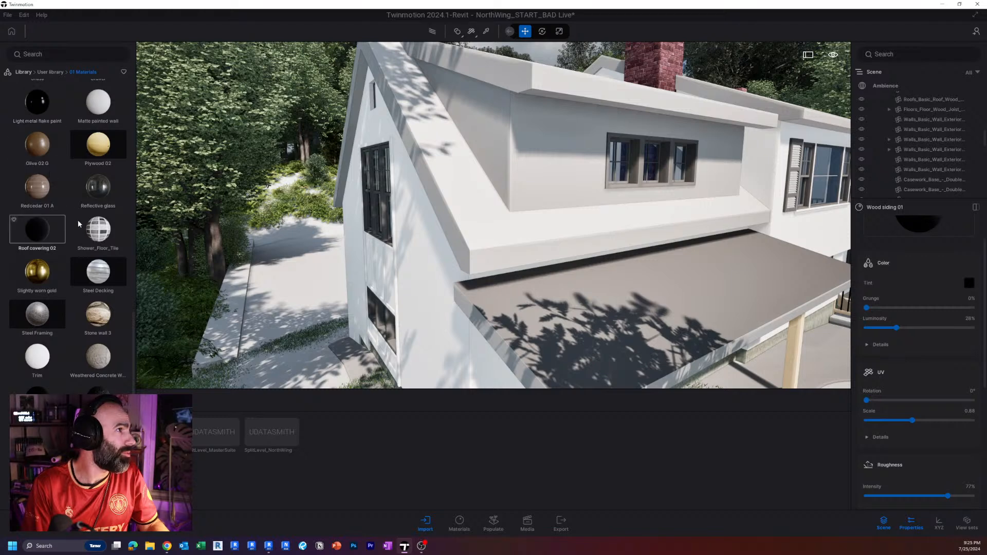
pyautogui.scroll(1, 79, 223)
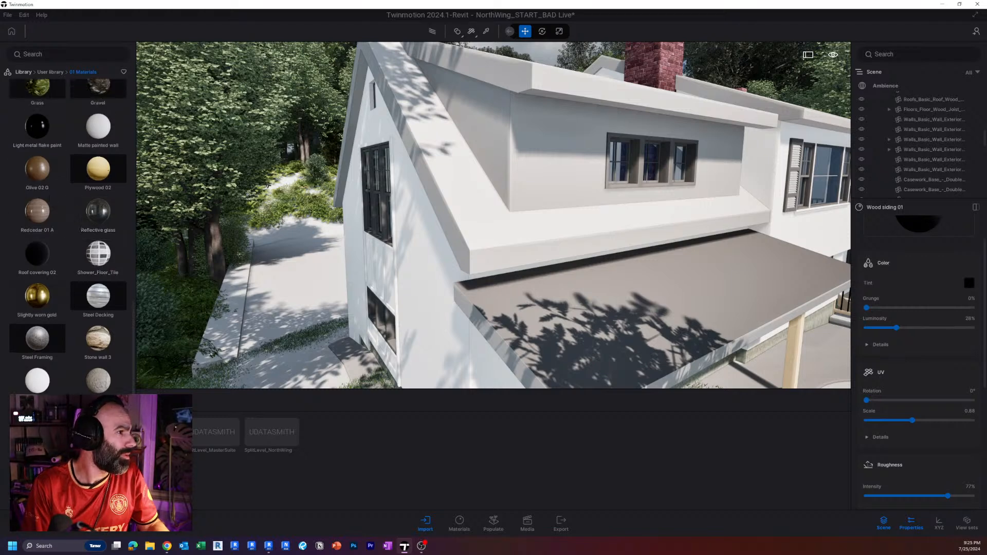
pyautogui.scroll(-1, 68, 236)
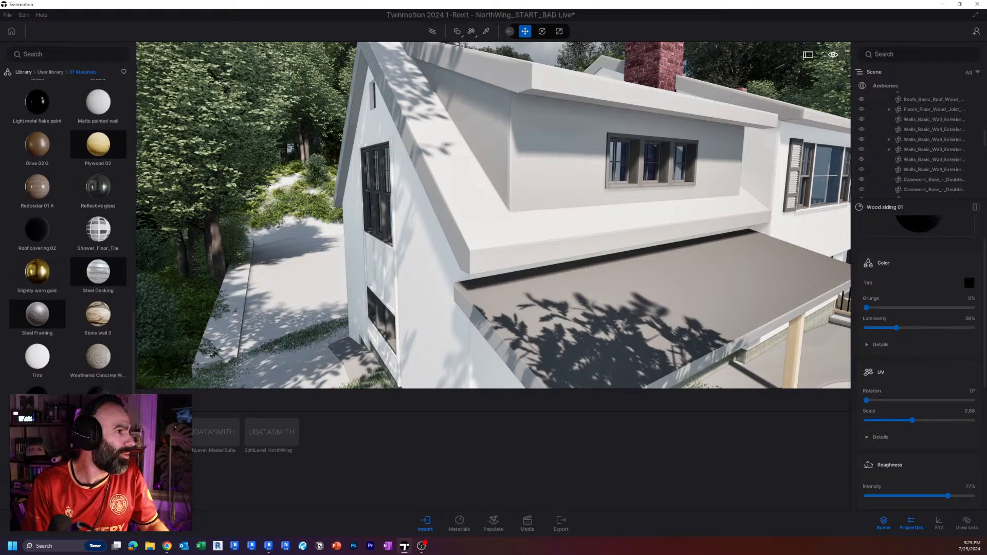
pyautogui.click(532, 168)
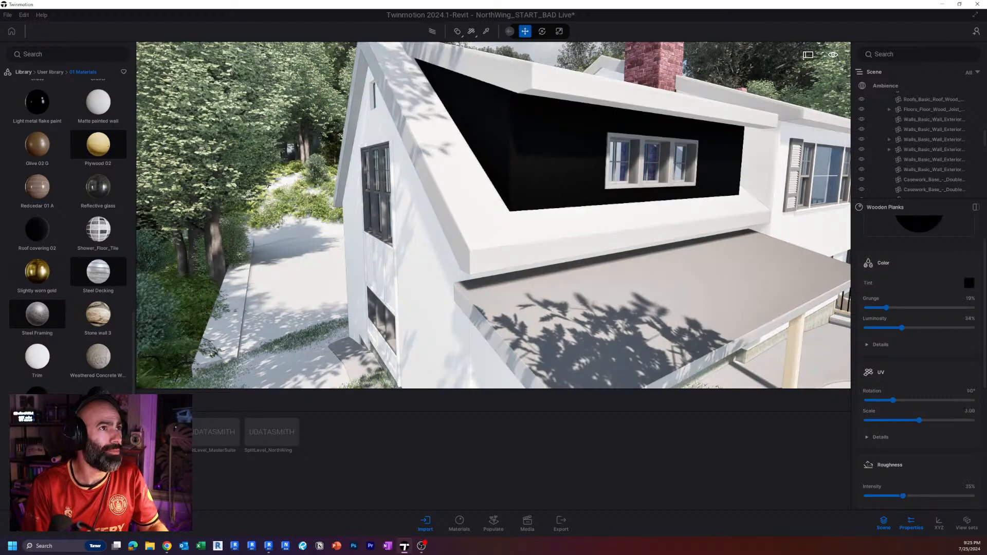
pyautogui.moveTo(566, 149)
pyautogui.mouseDown(button='right')
pyautogui.moveTo(473, 141)
pyautogui.moveTo(573, 139)
pyautogui.moveTo(565, 149)
pyautogui.mouseUp(button='right')
pyautogui.press('w')
pyautogui.press('w')
pyautogui.scroll(-5, 566, 150)
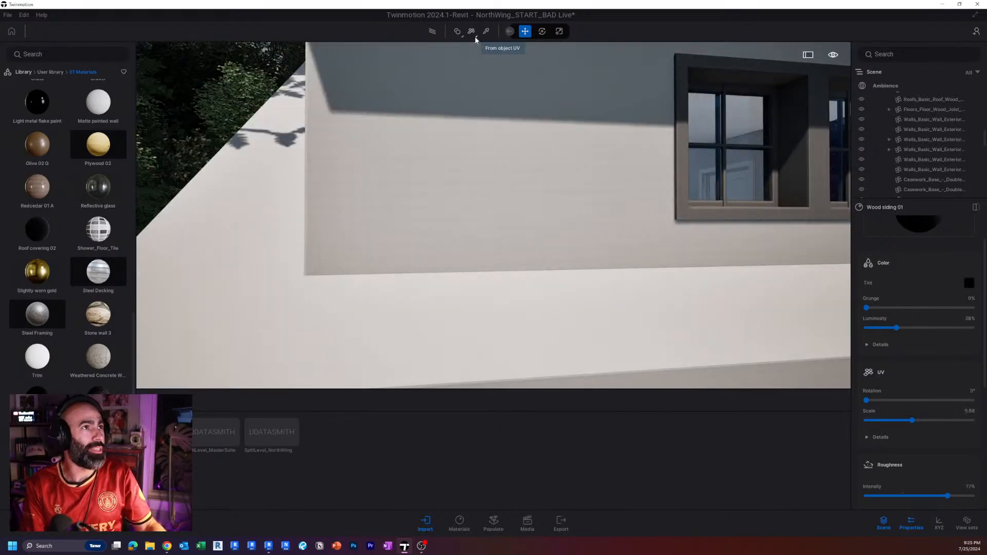
# Set the UV projection to Cubic UVs and apply the Wooden Planks material to the dormer wall.
pyautogui.click(473, 33)
pyautogui.click(469, 51)
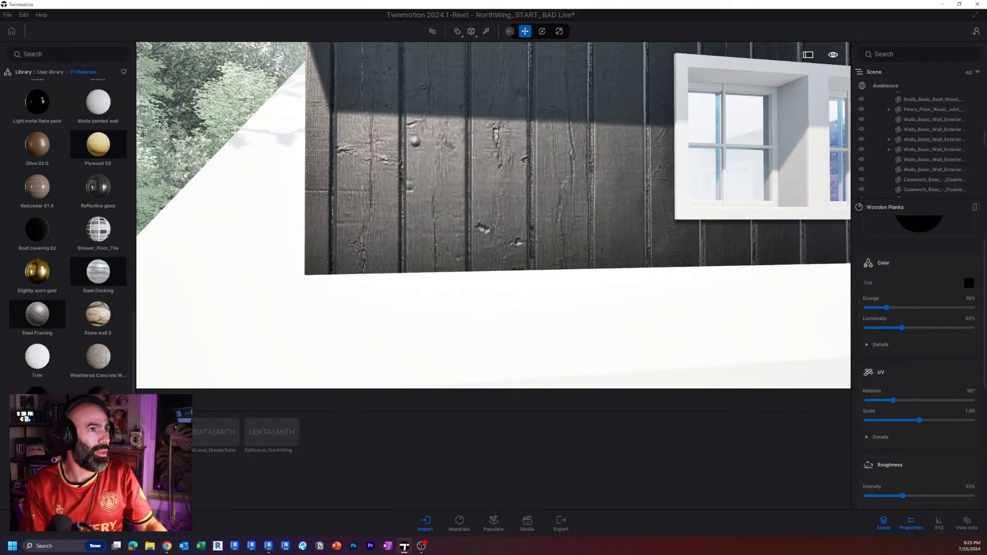
pyautogui.press('s')
pyautogui.press('a')
pyautogui.press('w')
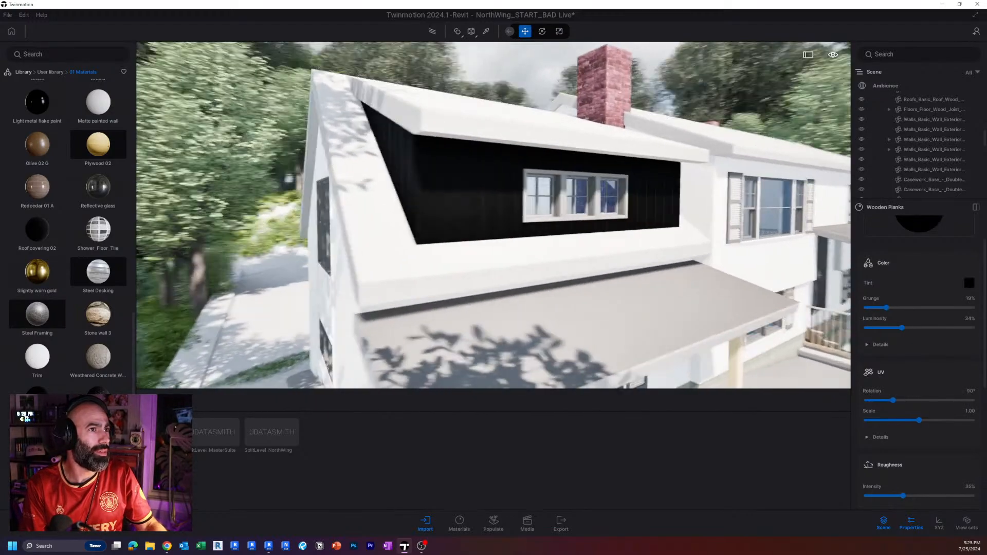
pyautogui.press('d')
pyautogui.press('s')
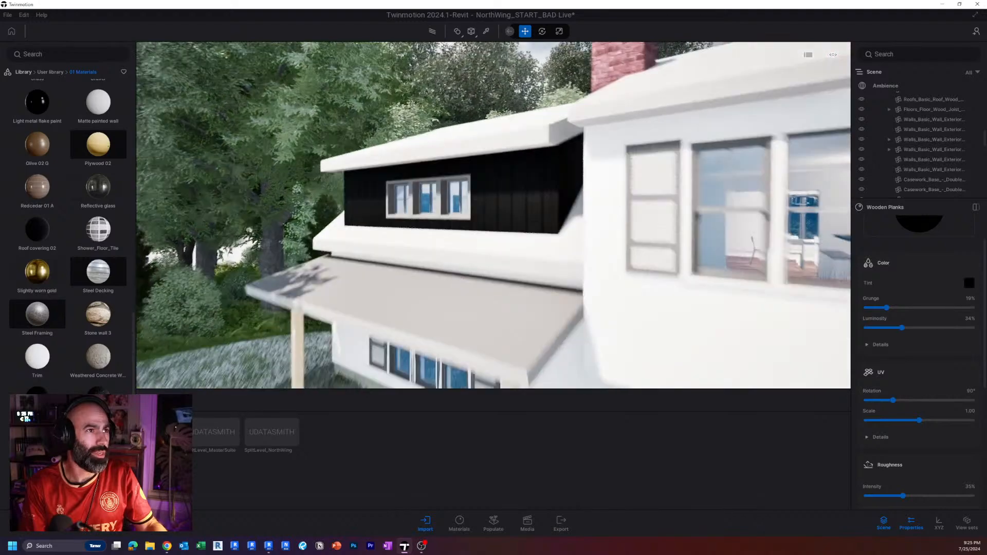
# Apply the Olive 02 G material from the user library to the wooden porch posts.
pyautogui.moveTo(434, 267); pyautogui.dragTo(436, 227, button='middle')
pyautogui.scroll(2, 436, 227)
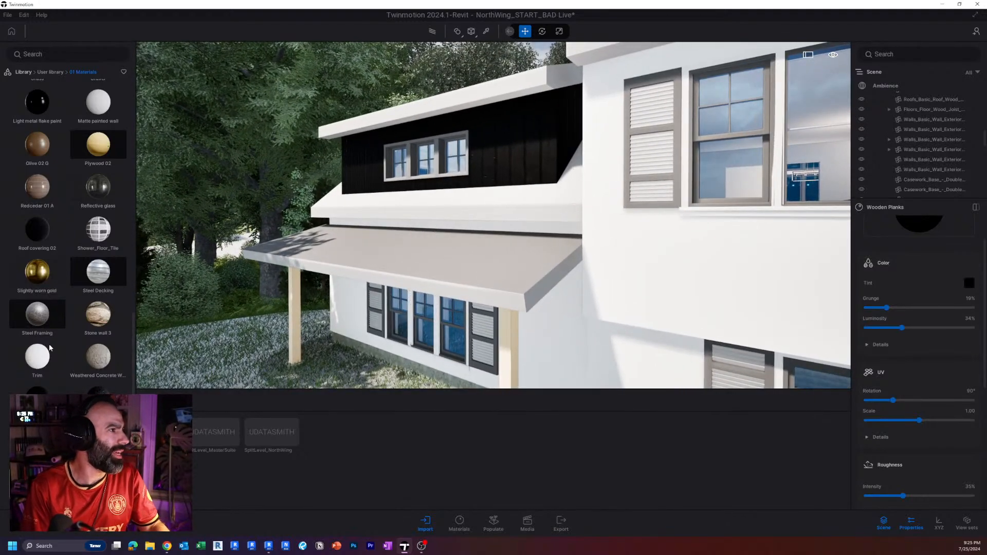
pyautogui.scroll(1, 41, 319)
pyautogui.moveTo(98, 296); pyautogui.dragTo(307, 228)
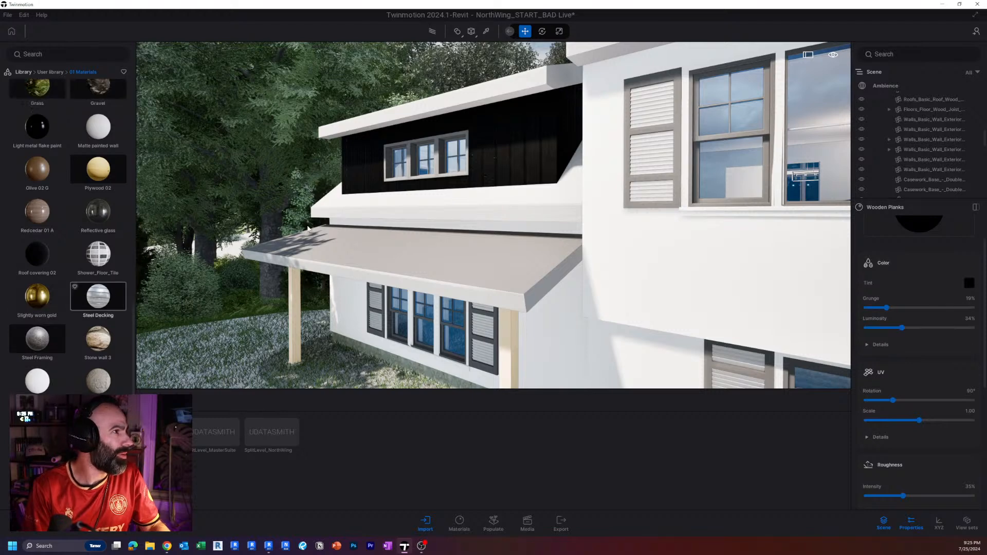
pyautogui.press('w')
pyautogui.moveTo(308, 230); pyautogui.dragTo(362, 231, button='right')
pyautogui.press('s')
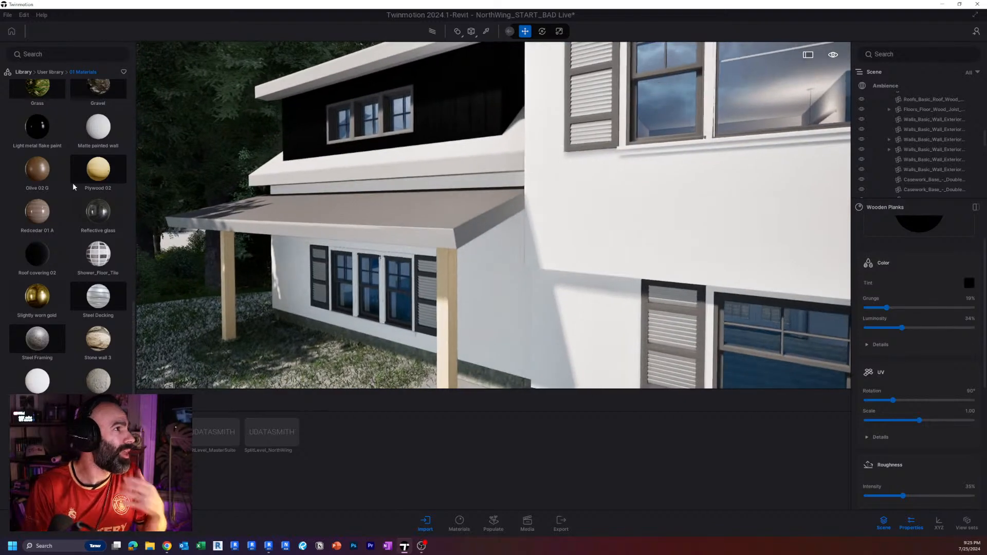
pyautogui.moveTo(41, 173); pyautogui.dragTo(450, 292)
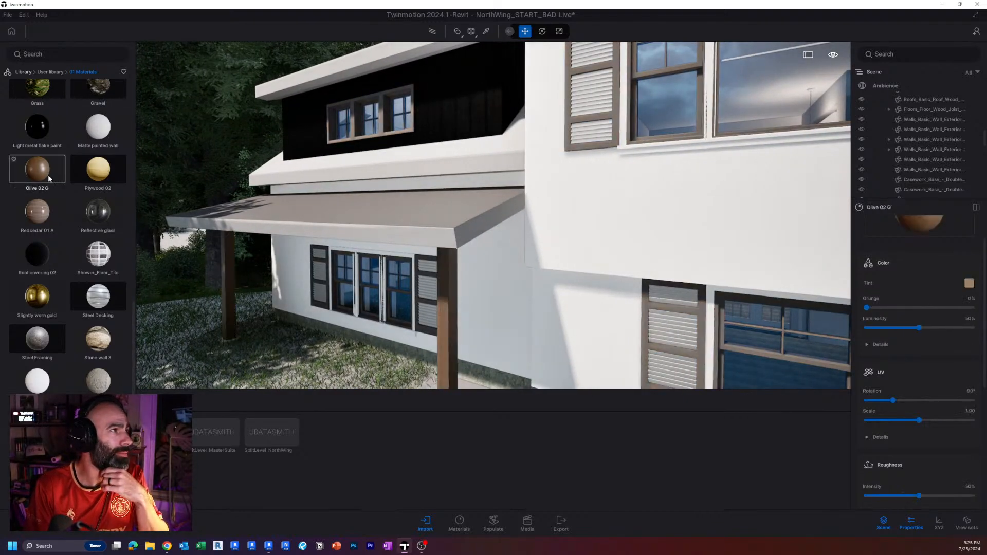
pyautogui.moveTo(401, 295); pyautogui.dragTo(404, 289, button='right')
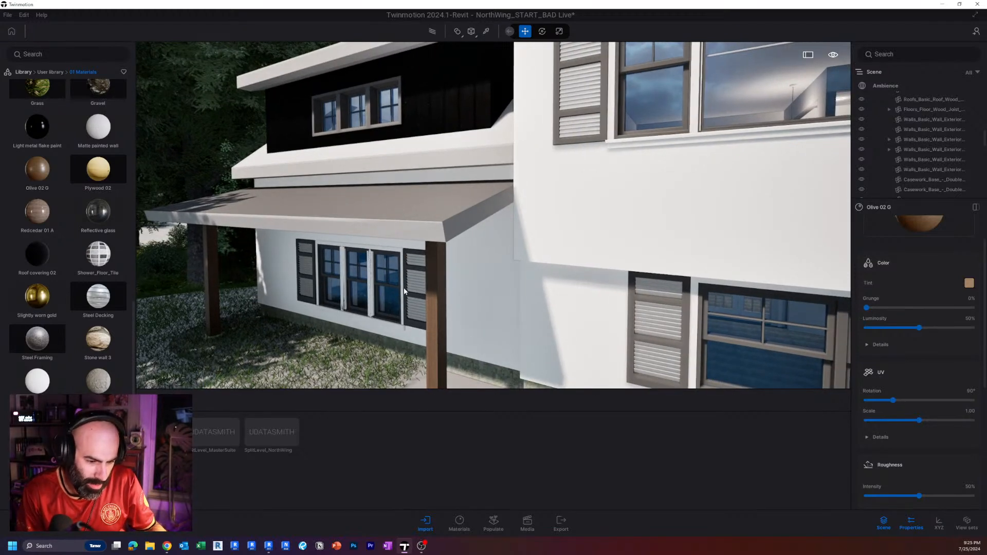
pyautogui.scroll(-1, 404, 291)
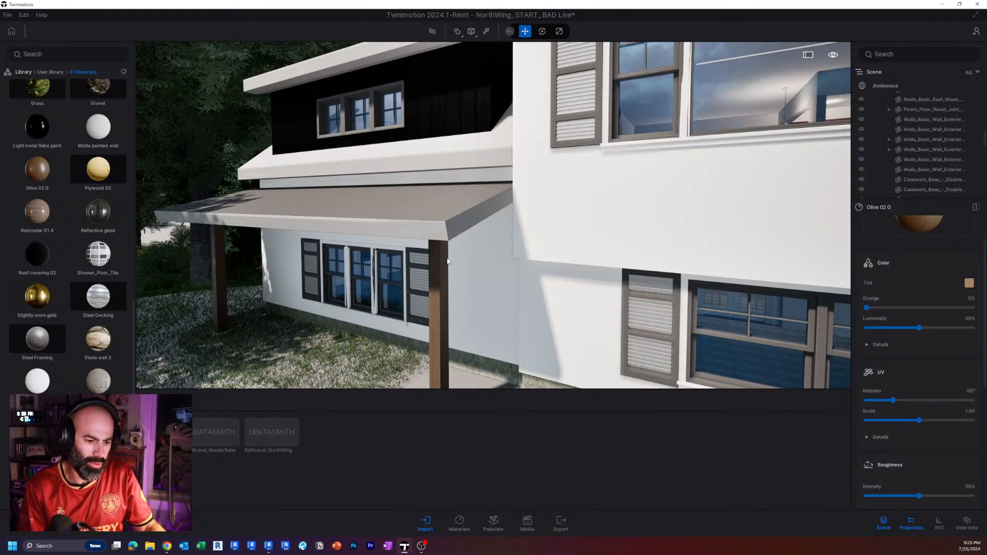
# Apply the Olive 02 G material to the front porch's wooden railing, then undo and redo it to compare.
pyautogui.press('s')
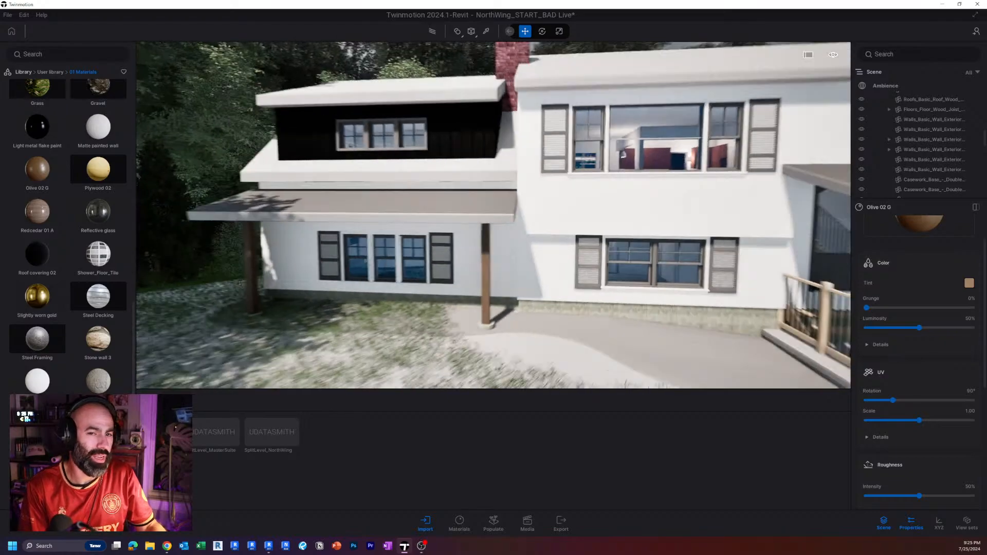
pyautogui.press('a')
pyautogui.press('s')
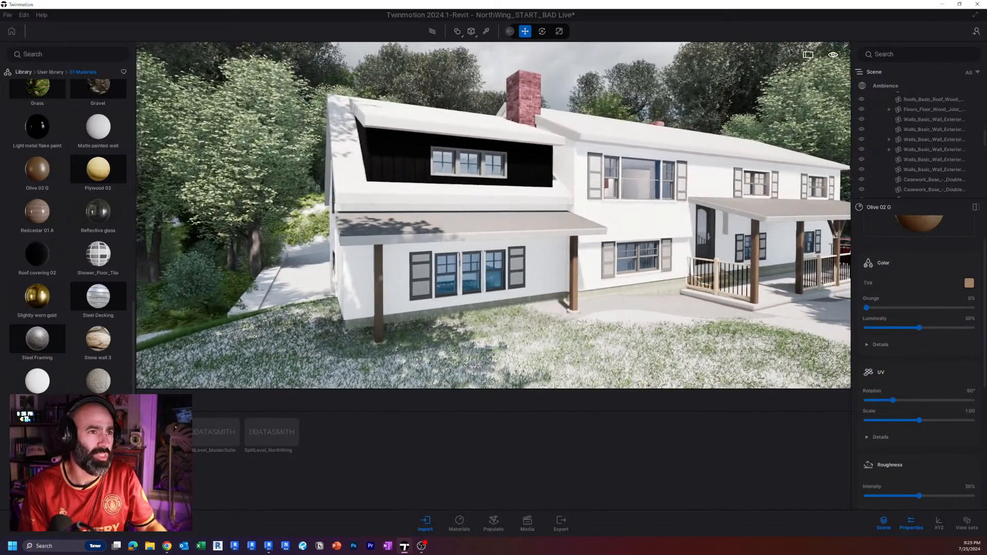
pyautogui.press('w')
pyautogui.press('w')
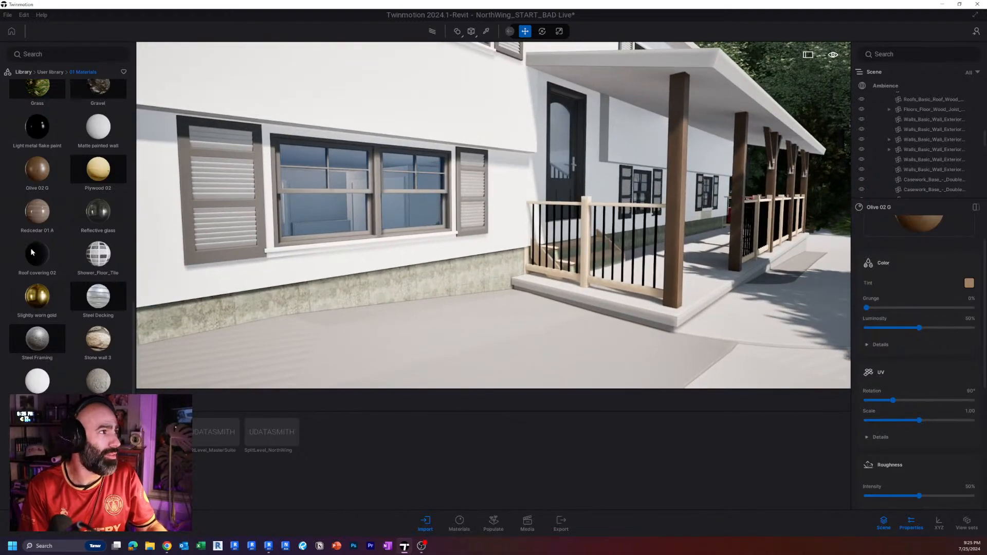
pyautogui.moveTo(38, 175); pyautogui.dragTo(586, 246)
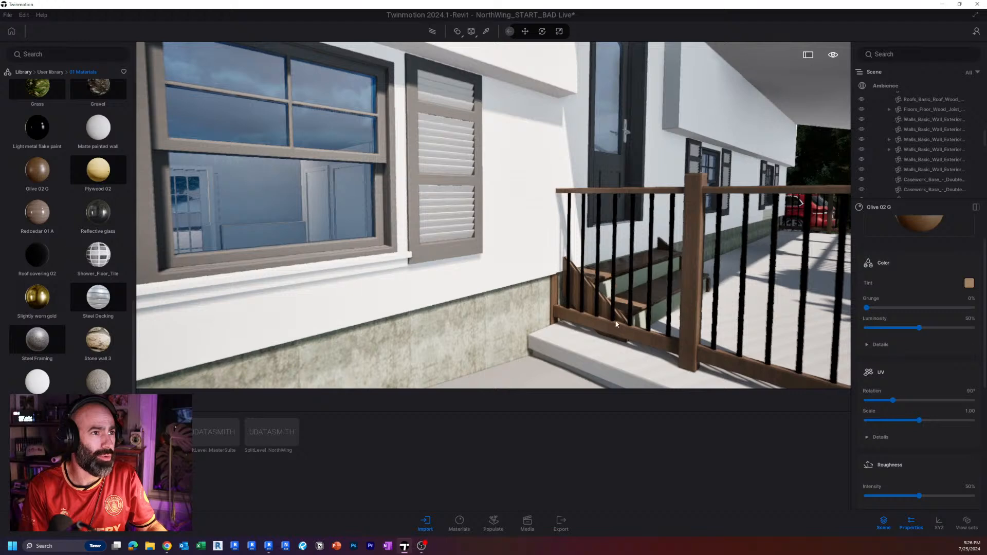
pyautogui.hotkey('ctrl', 'z')
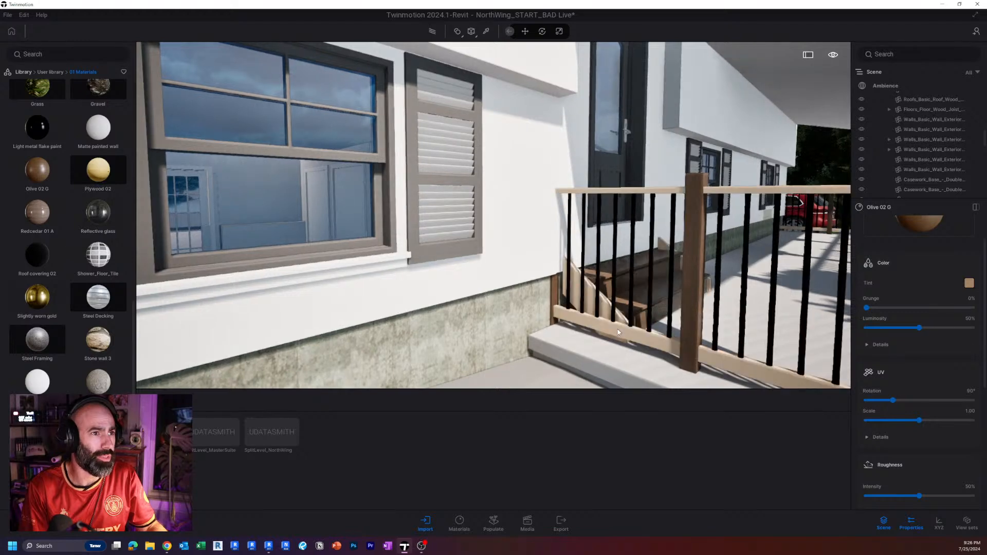
pyautogui.hotkey('ctrl', 'y')
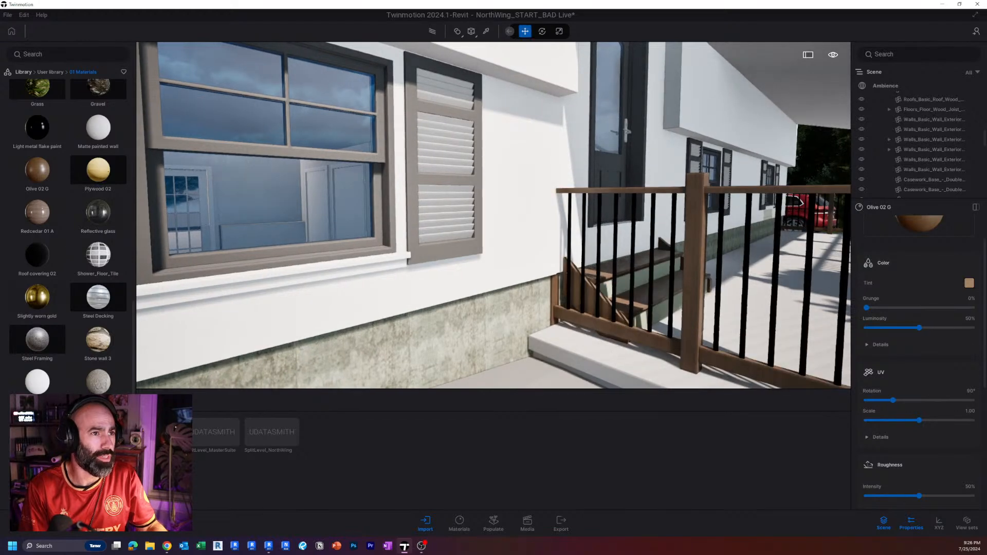
# Try the Stone wall 3 material on the curved ground strip in front of the porch and undo it.
pyautogui.press('s')
pyautogui.press('a')
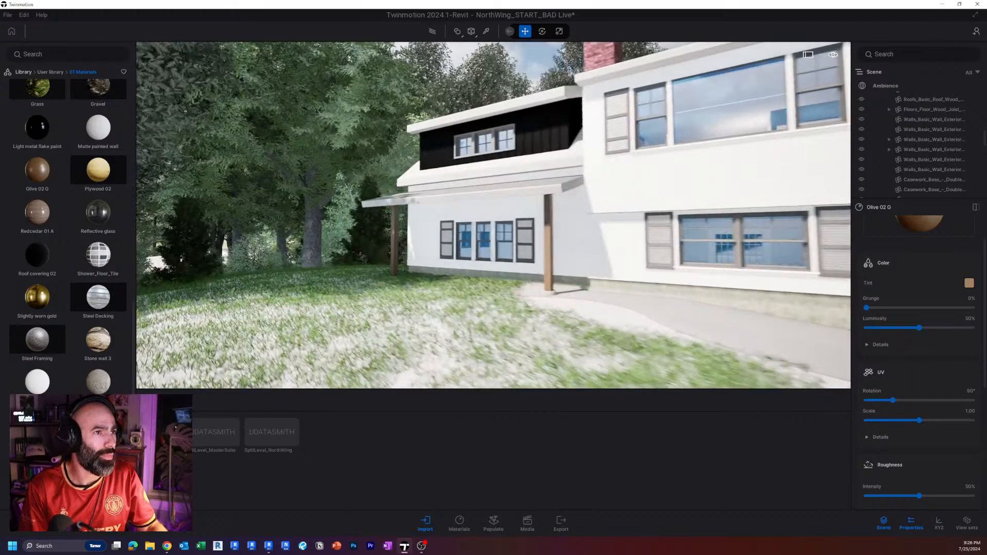
pyautogui.moveTo(479, 386); pyautogui.dragTo(715, 386, button='right')
pyautogui.press('w')
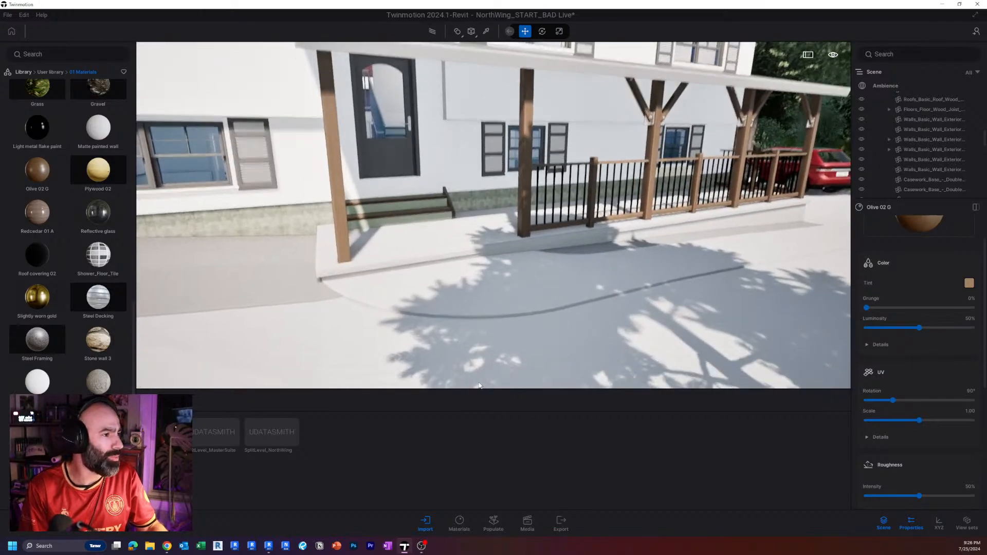
pyautogui.scroll(-1, 97, 298)
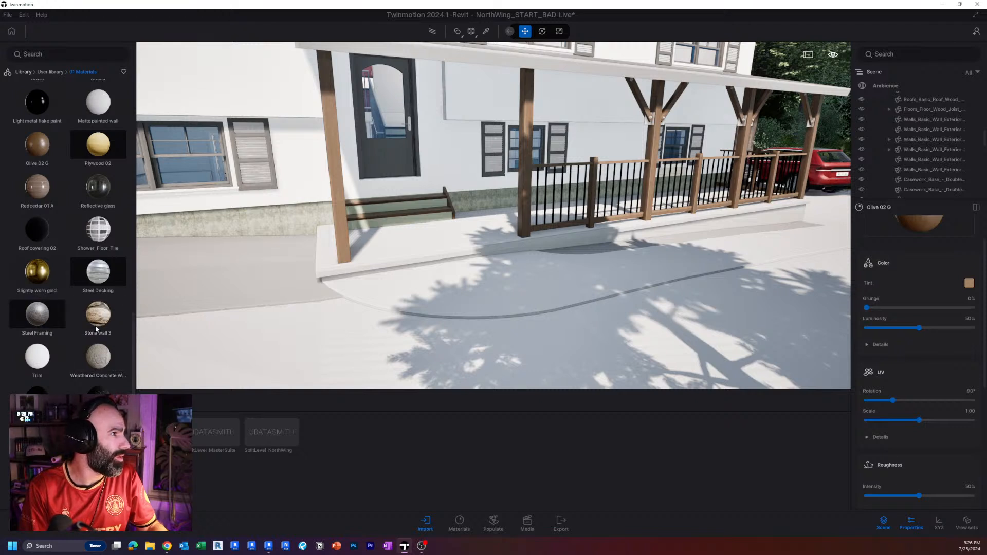
pyautogui.moveTo(449, 319); pyautogui.dragTo(449, 297)
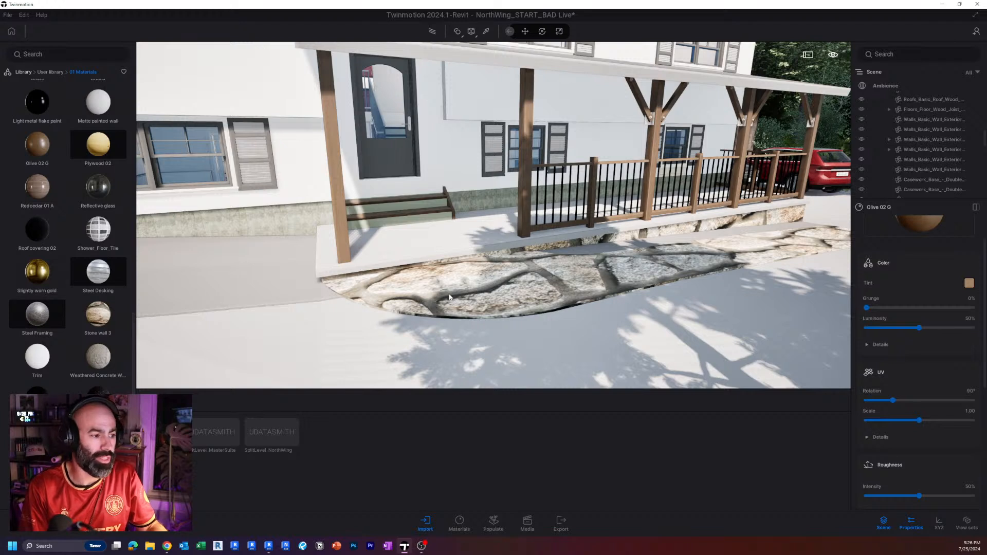
pyautogui.click(449, 297)
pyautogui.hotkey('ctrl', 'z')
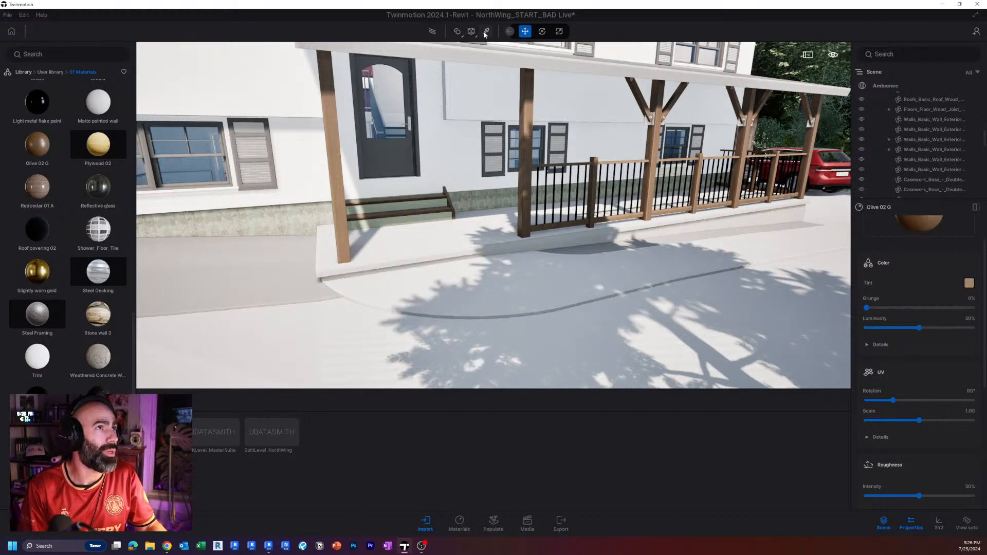
# Switch the UV projection and apply the Stone wall 3 material to the curved ground strip in front of the porch, undoing and reapplying it once.
pyautogui.click(468, 88)
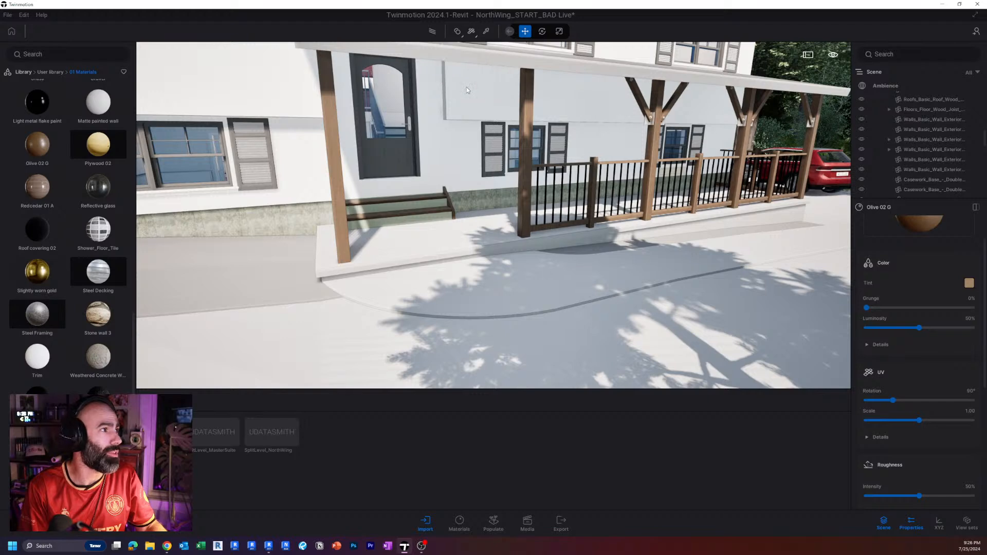
pyautogui.moveTo(95, 322); pyautogui.dragTo(520, 302)
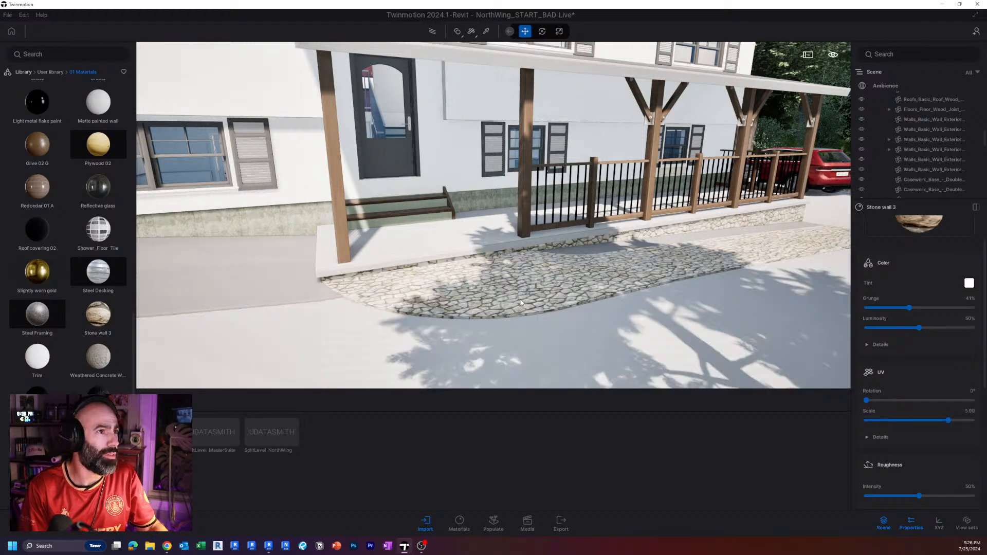
pyautogui.keyDown('shift'); pyautogui.moveTo(580, 271); pyautogui.dragTo(519, 268, button='middle'); pyautogui.keyUp('shift')
pyautogui.hotkey('ctrl', 'z')
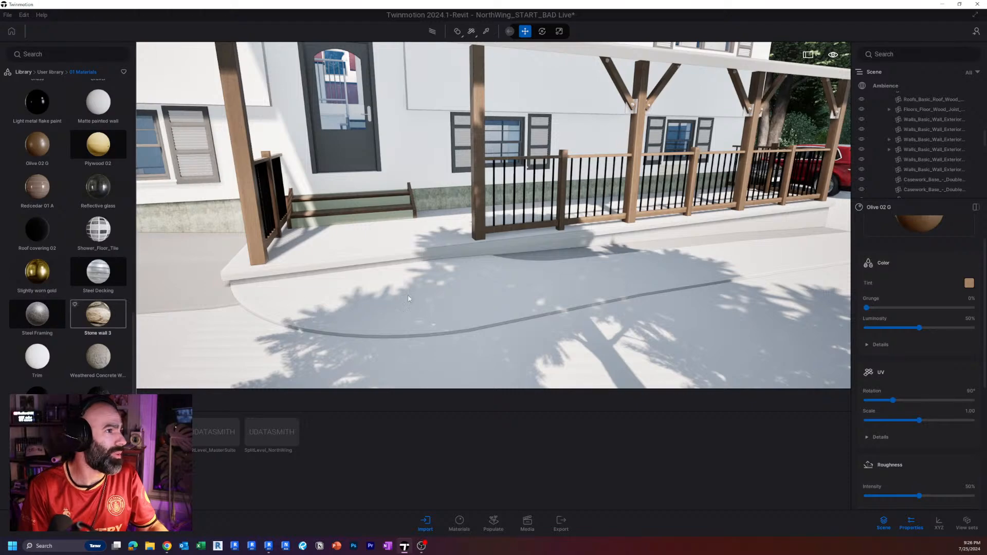
pyautogui.moveTo(408, 299); pyautogui.dragTo(433, 291)
pyautogui.scroll(-5, 433, 291)
pyautogui.keyDown('shift'); pyautogui.moveTo(433, 291); pyautogui.dragTo(370, 283, button='middle'); pyautogui.keyUp('shift')
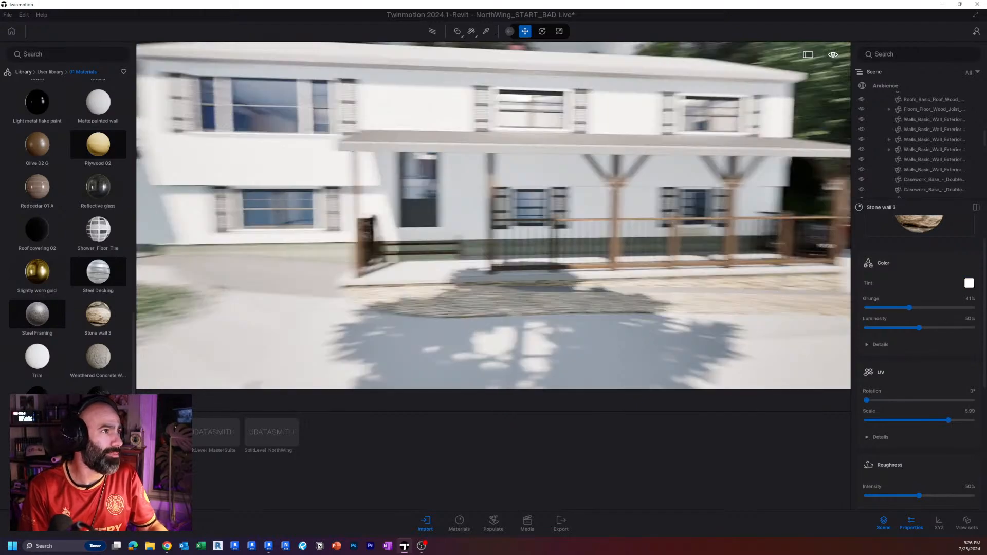
# Apply the Reflective glass material from the user library to the window panes on the gable end.
pyautogui.moveTo(433, 291); pyautogui.dragTo(132, 296, button='right')
pyautogui.press('a')
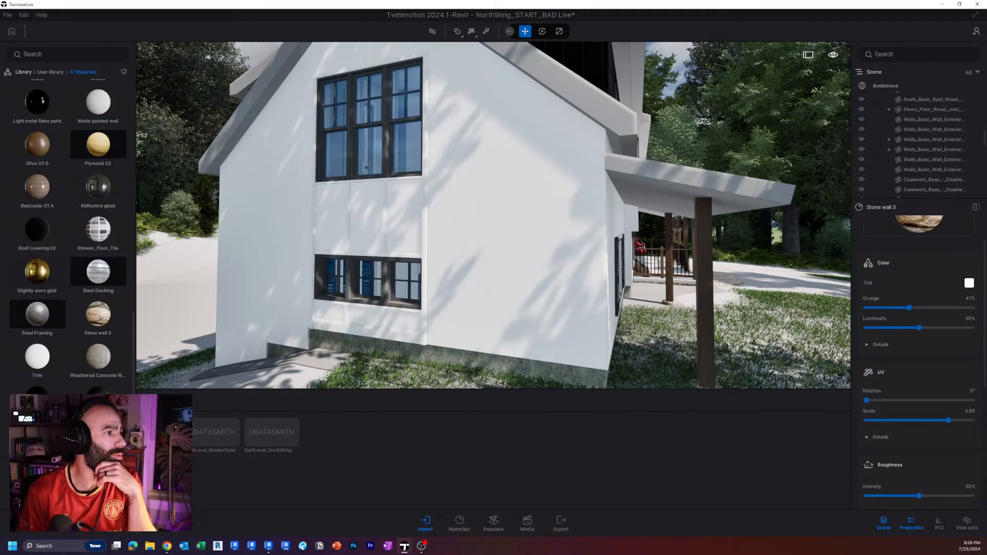
pyautogui.scroll(1, 67, 231)
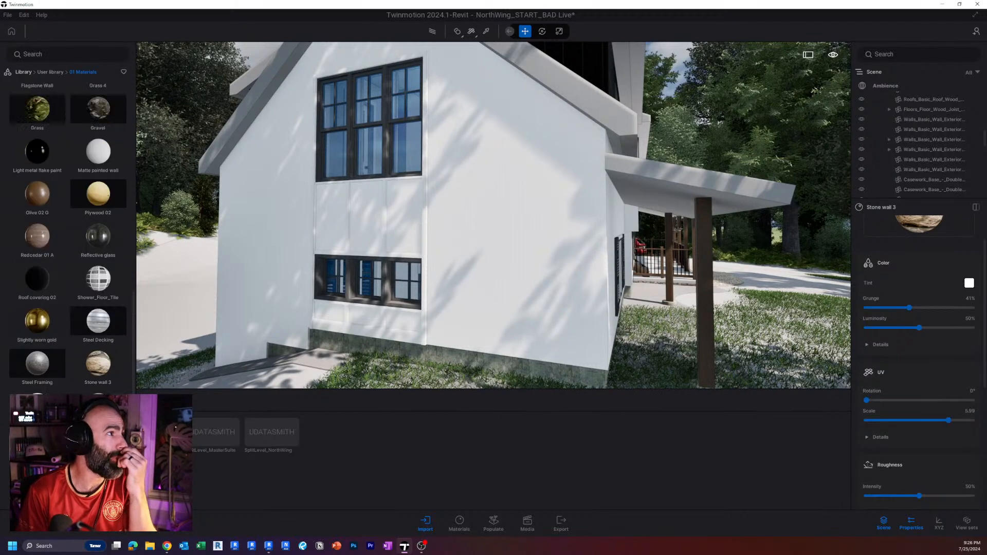
pyautogui.scroll(1, 71, 277)
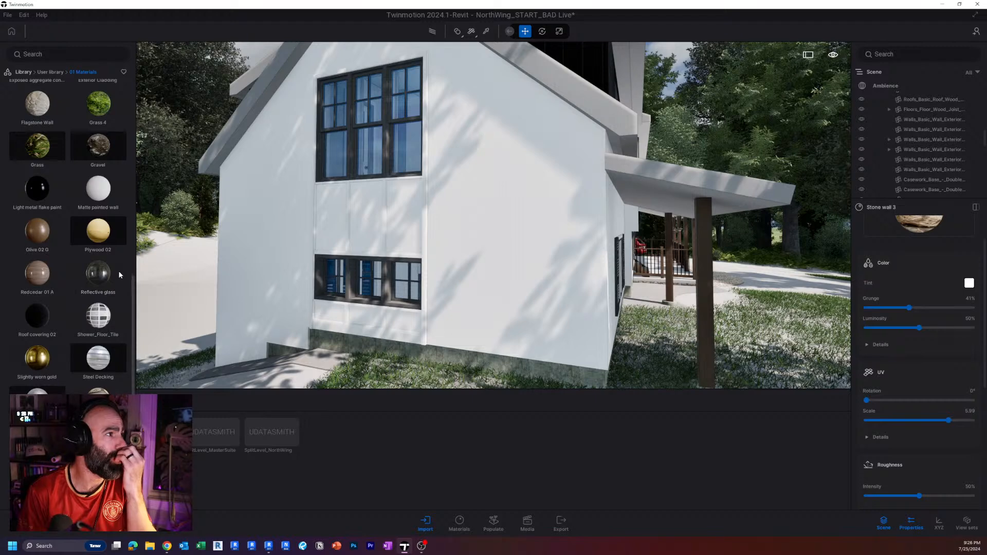
pyautogui.moveTo(138, 260); pyautogui.dragTo(377, 153)
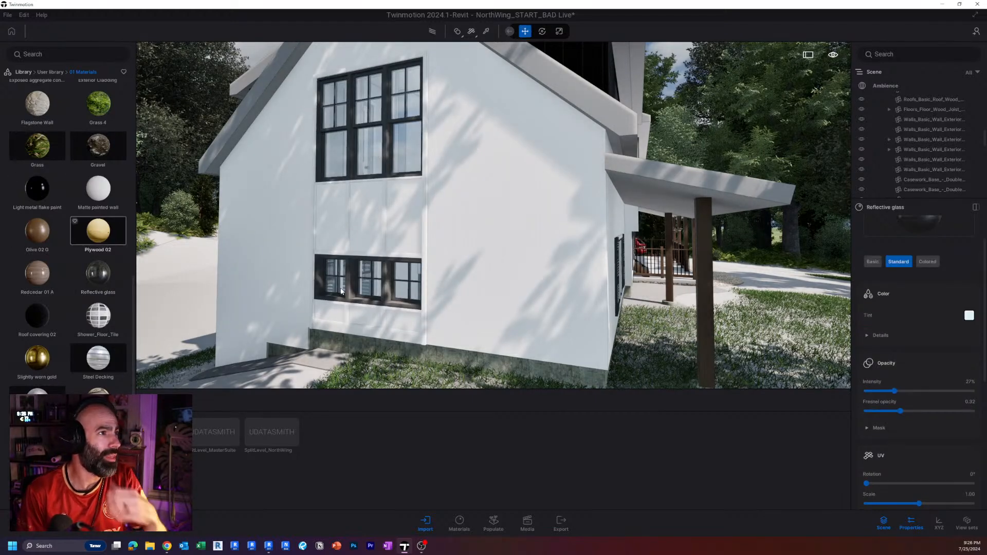
# Inspect the dormer's black cladding up close and sample its material to examine the color, UV, roughness and metallic settings.
pyautogui.scroll(5, 346, 297)
pyautogui.moveTo(347, 297); pyautogui.dragTo(315, 310, button='right')
pyautogui.press('w')
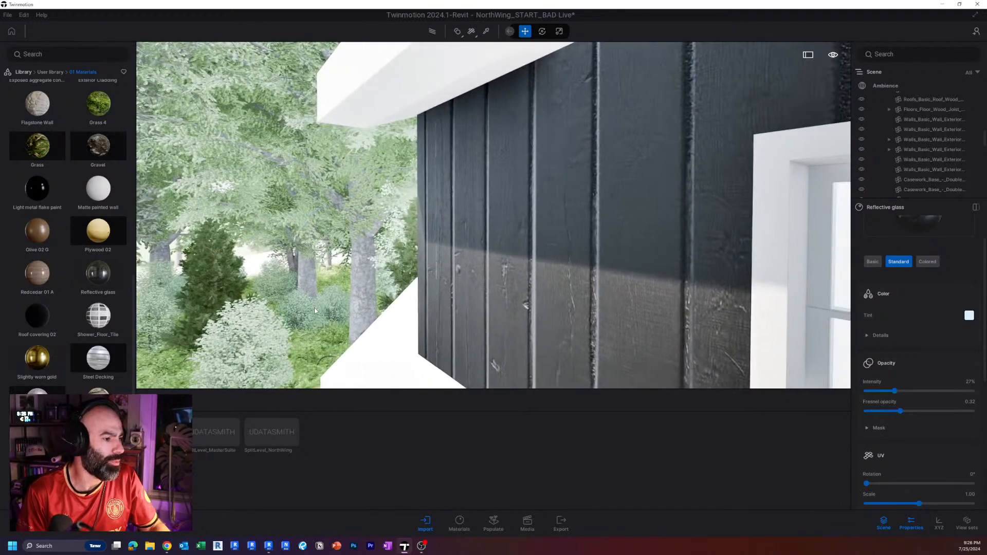
pyautogui.scroll(-2, 48, 213)
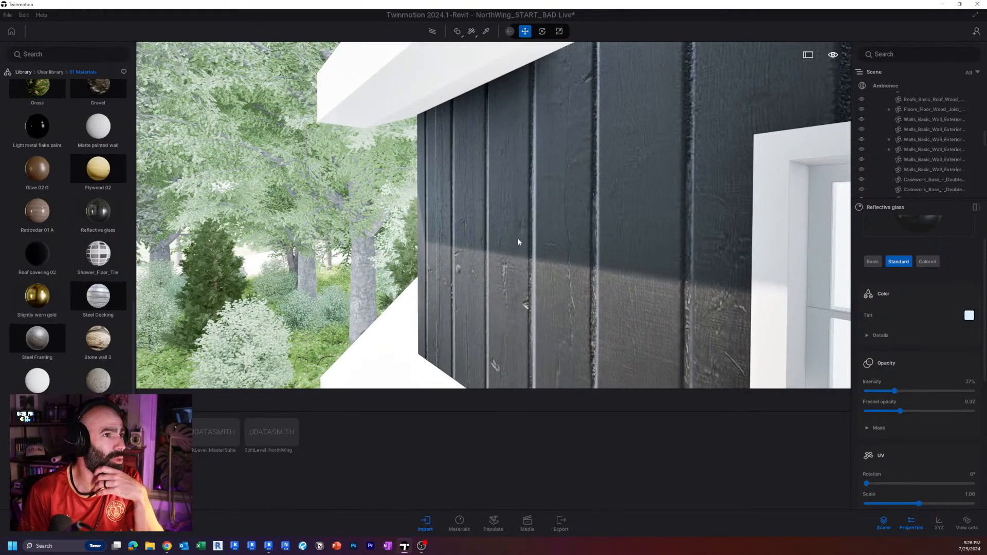
pyautogui.scroll(-5, 518, 240)
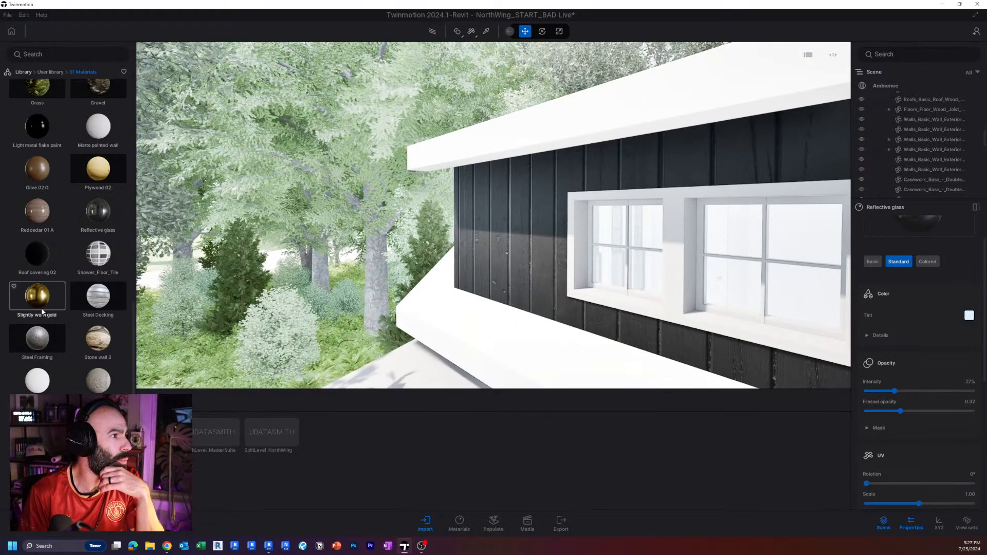
pyautogui.scroll(-1, 42, 312)
pyautogui.press('d')
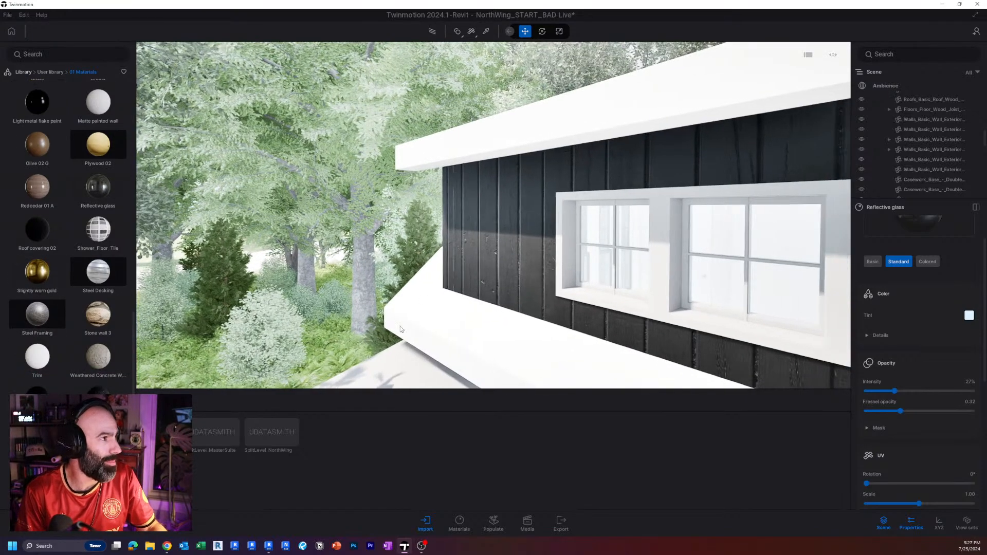
pyautogui.click(971, 315)
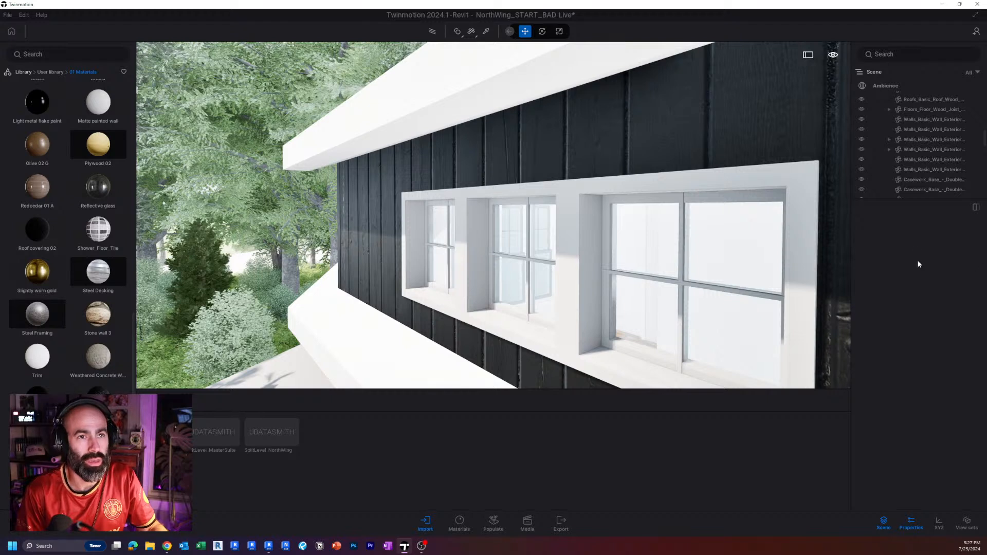
pyautogui.click(538, 154)
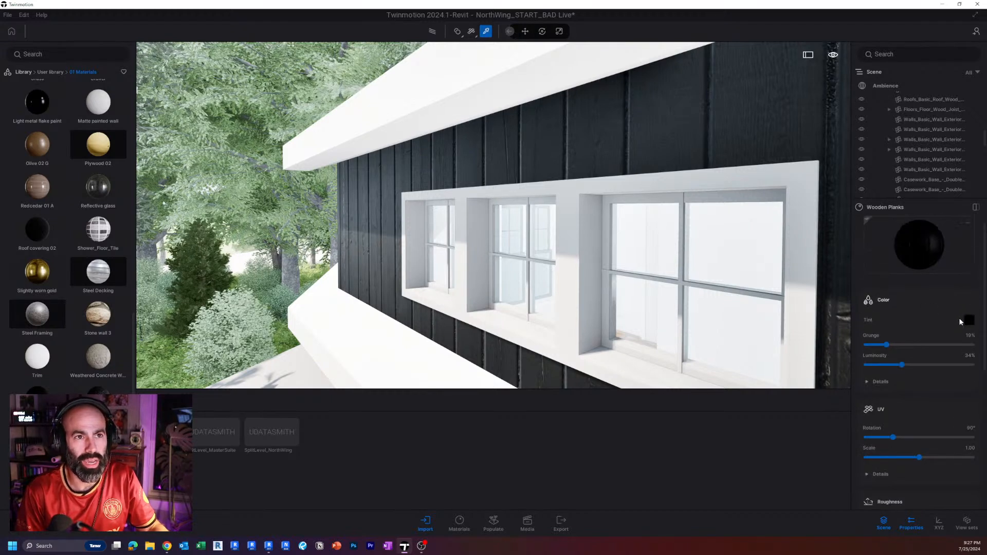
pyautogui.scroll(-5, 923, 442)
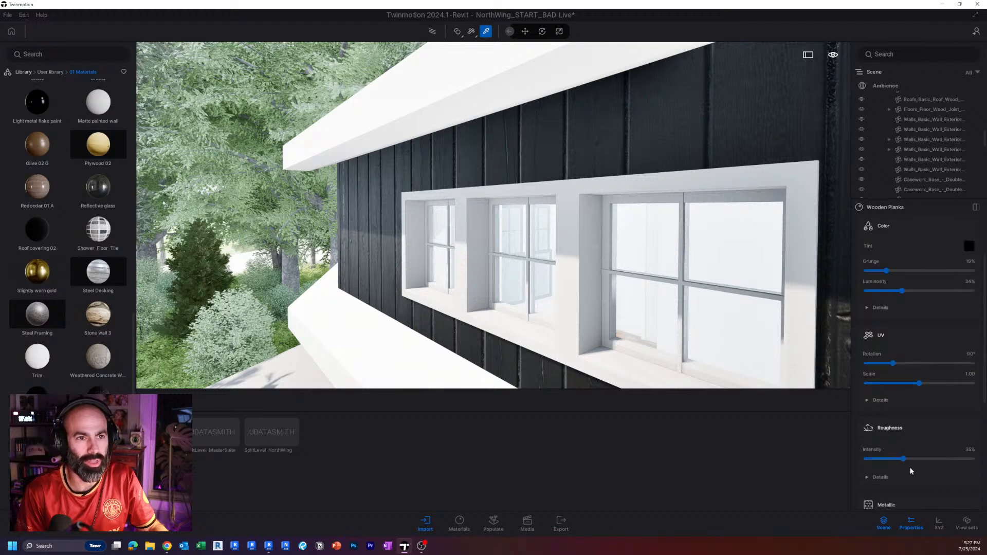
pyautogui.scroll(-1, 915, 470)
pyautogui.moveTo(687, 316); pyautogui.dragTo(607, 311, button='right')
pyautogui.press('s')
pyautogui.moveTo(664, 297); pyautogui.dragTo(668, 300, button='right')
pyautogui.press('d')
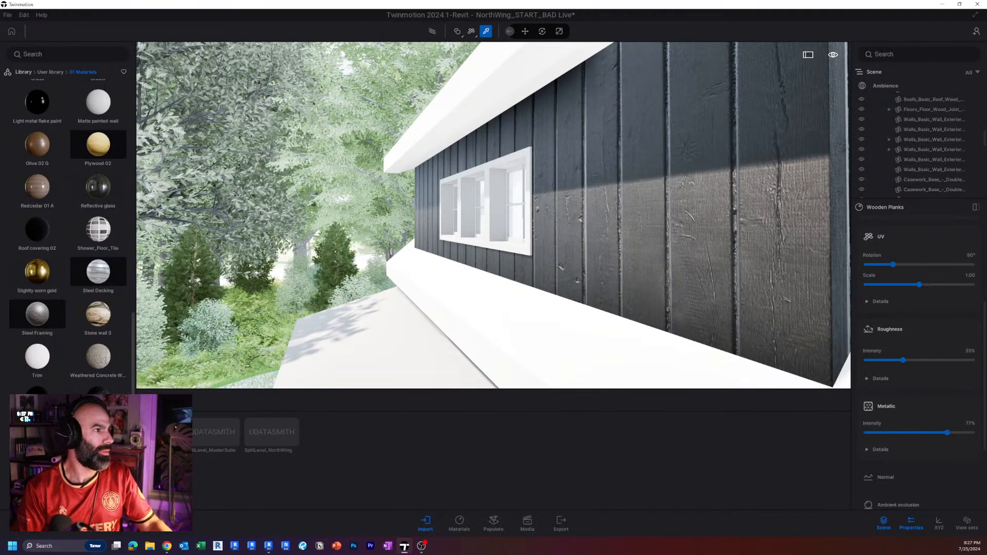
# Apply the Wooden Roof Shingles material to the upper exterior wall of the main house beside the dormer.
pyautogui.press('s')
pyautogui.moveTo(383, 277); pyautogui.dragTo(427, 364, button='right')
pyautogui.moveTo(98, 440); pyautogui.dragTo(668, 329)
pyautogui.moveTo(745, 282); pyautogui.dragTo(732, 285)
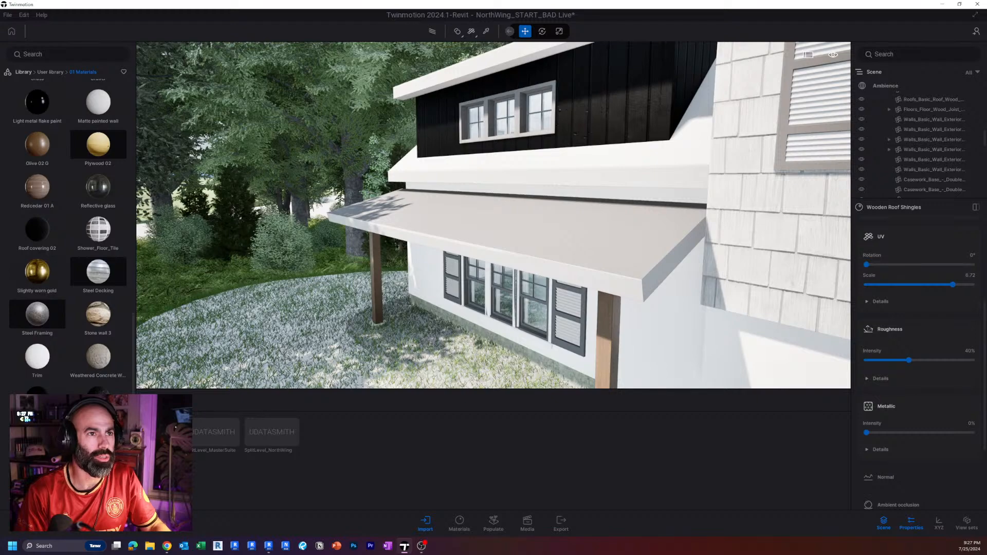
pyautogui.press('s')
pyautogui.moveTo(733, 285); pyautogui.dragTo(777, 282, button='right')
pyautogui.press('d')
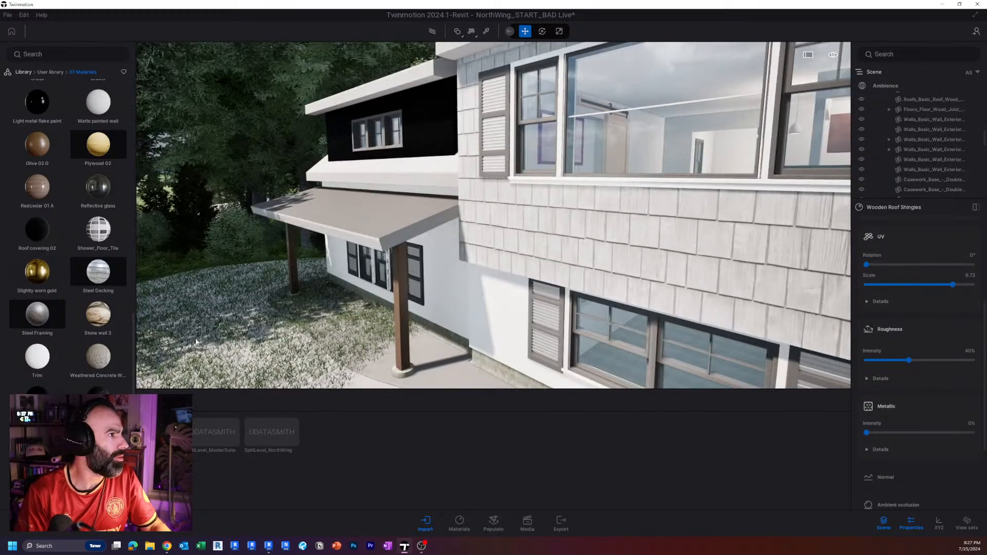
# Apply the Light metal flake paint material to the porch roof below the dormer.
pyautogui.press('w')
pyautogui.press('a')
pyautogui.moveTo(152, 243); pyautogui.dragTo(293, 226, button='right')
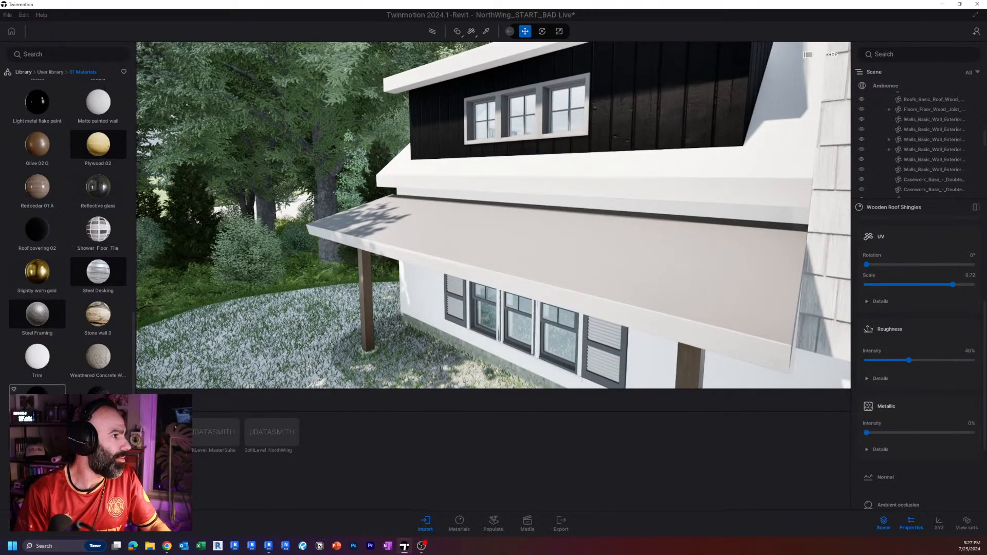
pyautogui.moveTo(37, 101); pyautogui.dragTo(586, 251)
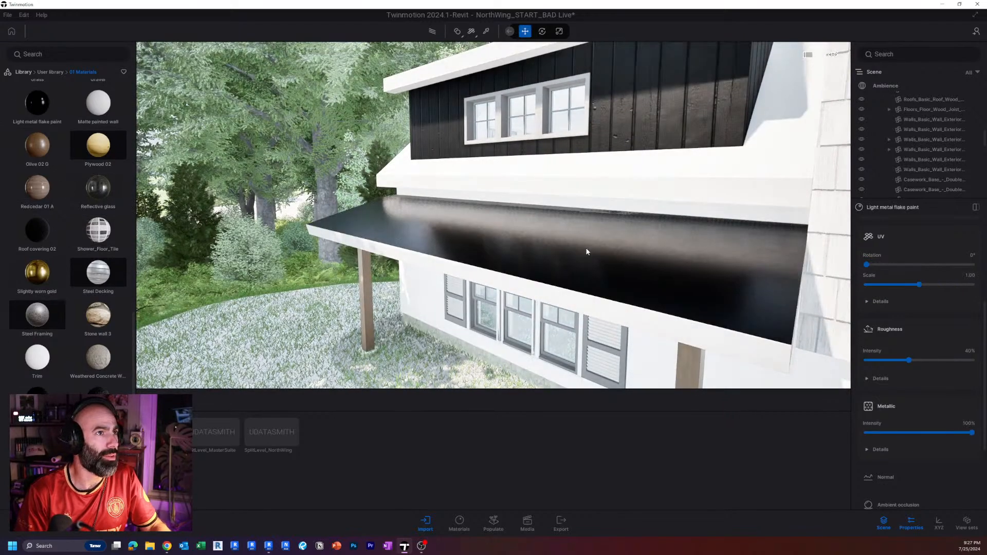
# Examine the painted porch roof up close and review the materials across the whole front facade.
pyautogui.press('w')
pyautogui.moveTo(586, 251)
pyautogui.mouseDown(button='right')
pyautogui.moveTo(551, 253)
pyautogui.moveTo(597, 254)
pyautogui.moveTo(585, 246)
pyautogui.mouseUp(button='right')
pyautogui.press('a')
pyautogui.press('s')
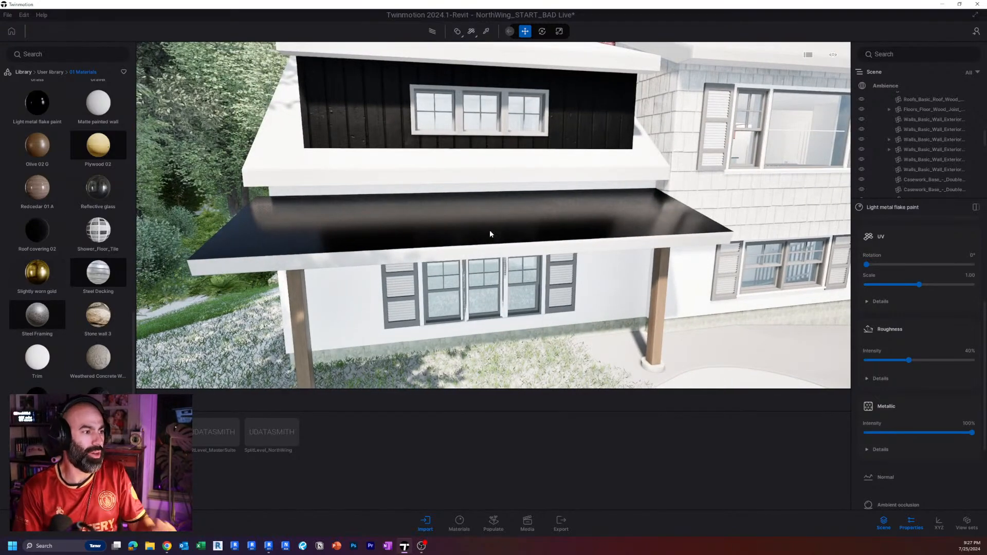
pyautogui.press('s')
pyautogui.moveTo(489, 234); pyautogui.dragTo(489, 234, button='right')
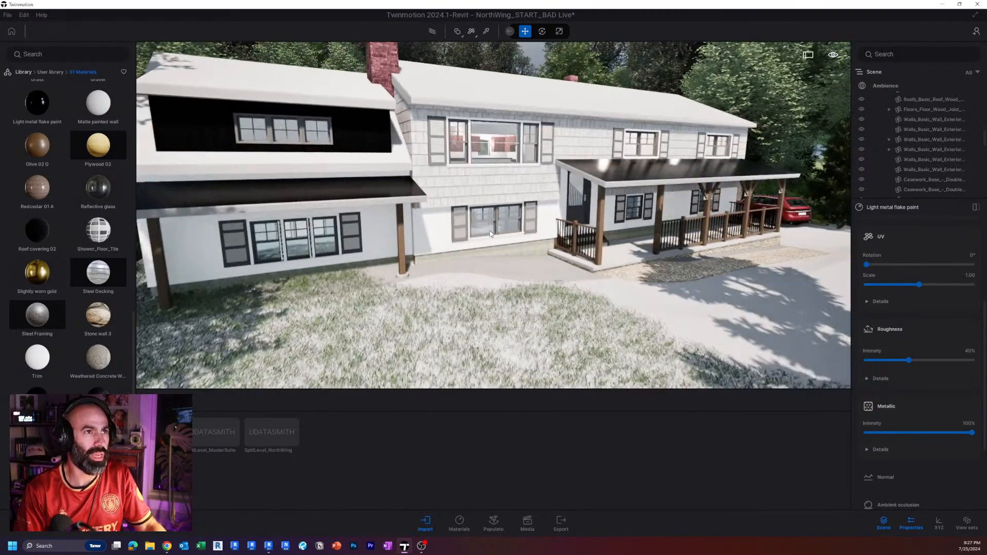
pyautogui.press('w')
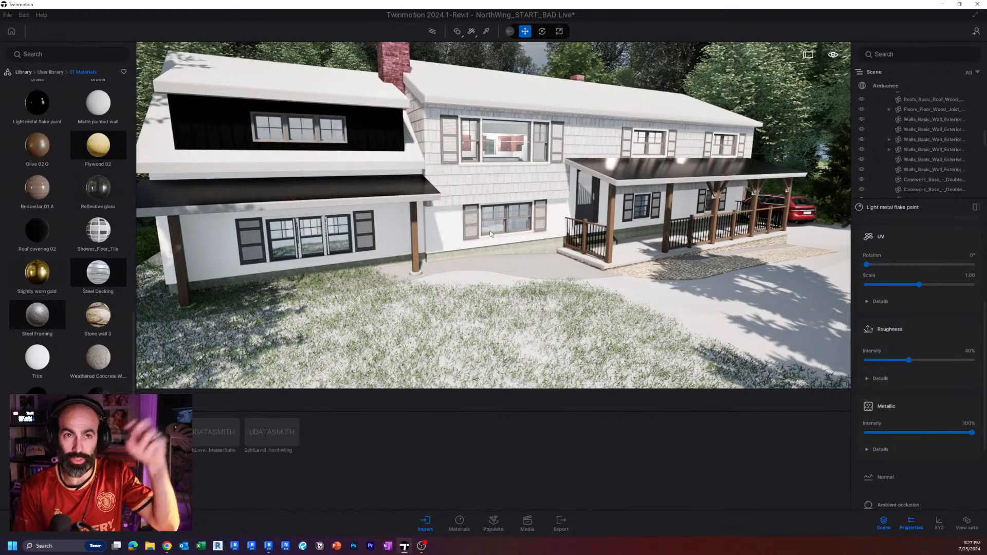
pyautogui.moveTo(490, 233); pyautogui.dragTo(336, 204, button='right')
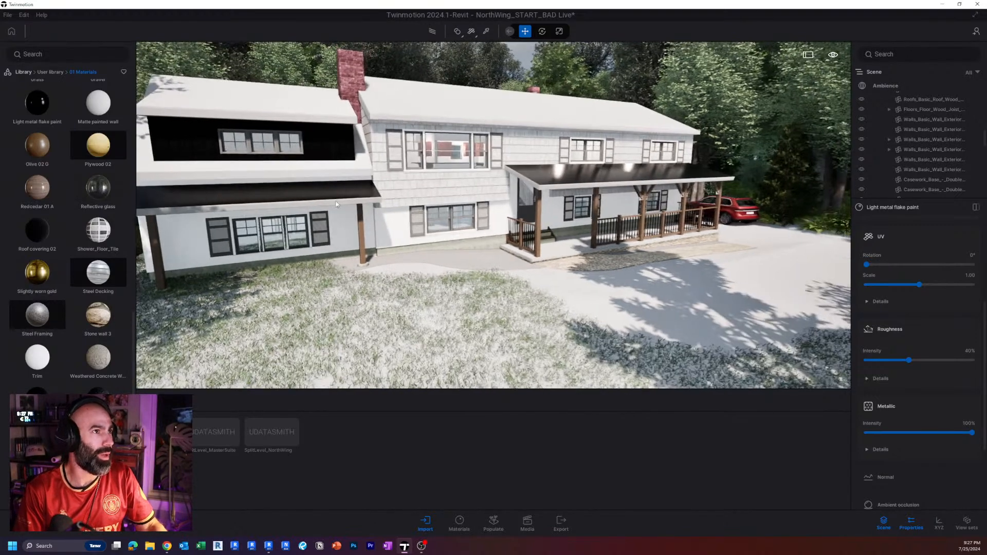
# Open the recent scene SplitLevelRedux_North Wing.tm without saving the current one.
pyautogui.click(7, 15)
pyautogui.moveTo(60, 54)
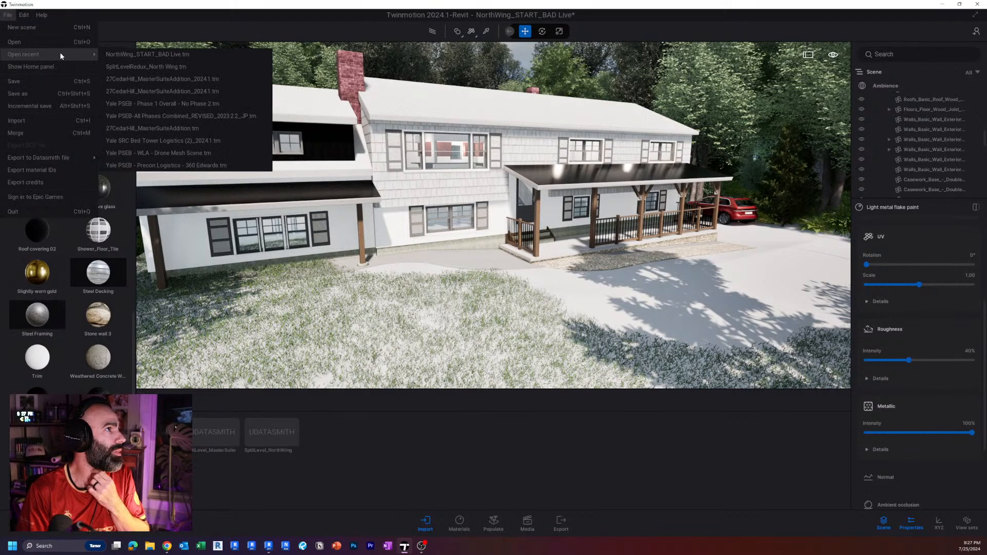
pyautogui.click(175, 67)
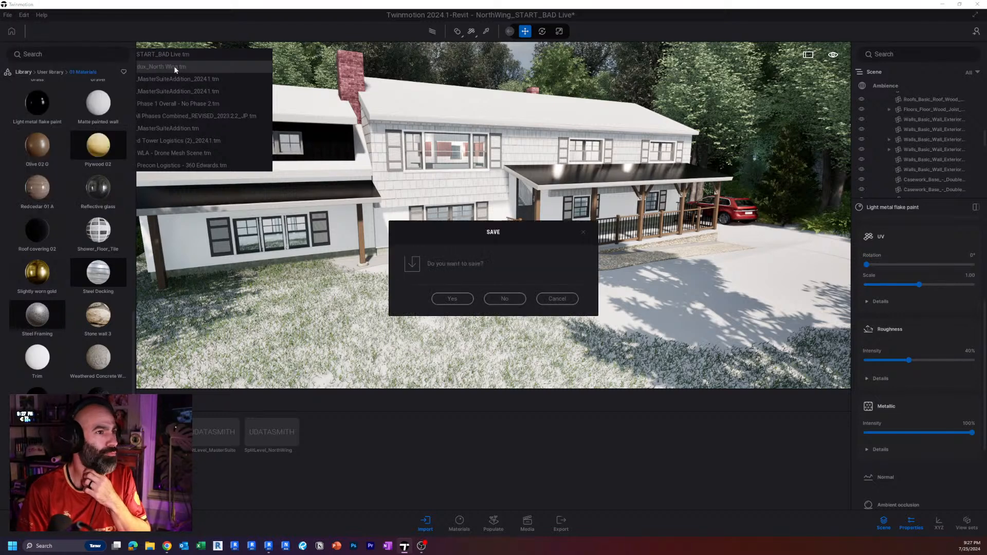
pyautogui.click(497, 299)
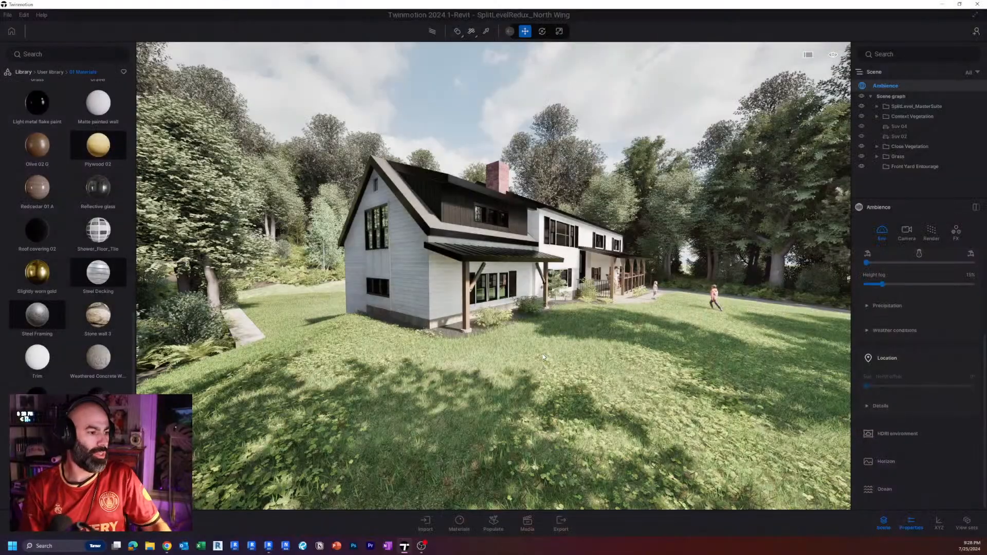
# View the finished house from the front, detach the Ambience properties from the scene list and open the HDRI environment settings.
pyautogui.keyDown('shift'); pyautogui.moveTo(460, 243); pyautogui.dragTo(493, 243, button='middle'); pyautogui.keyUp('shift')
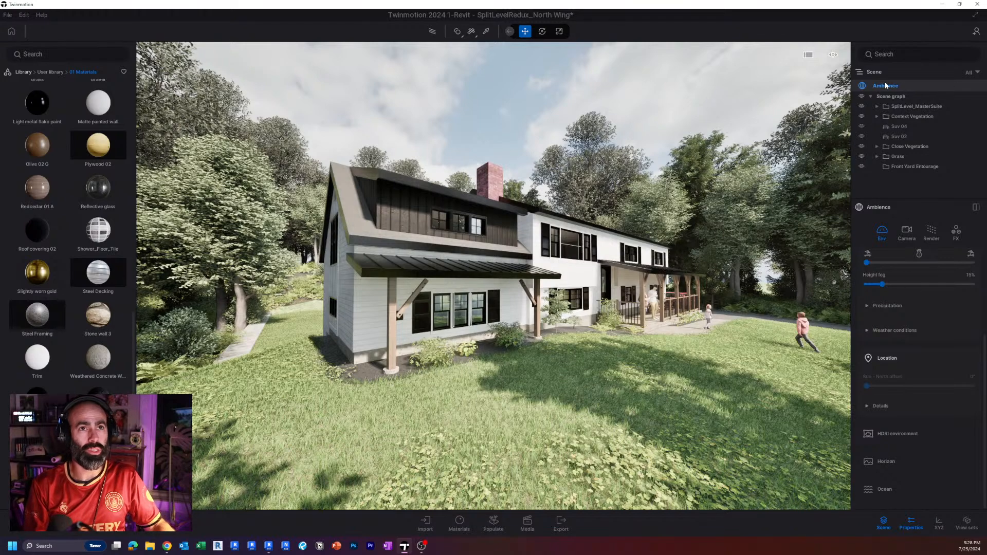
pyautogui.click(975, 206)
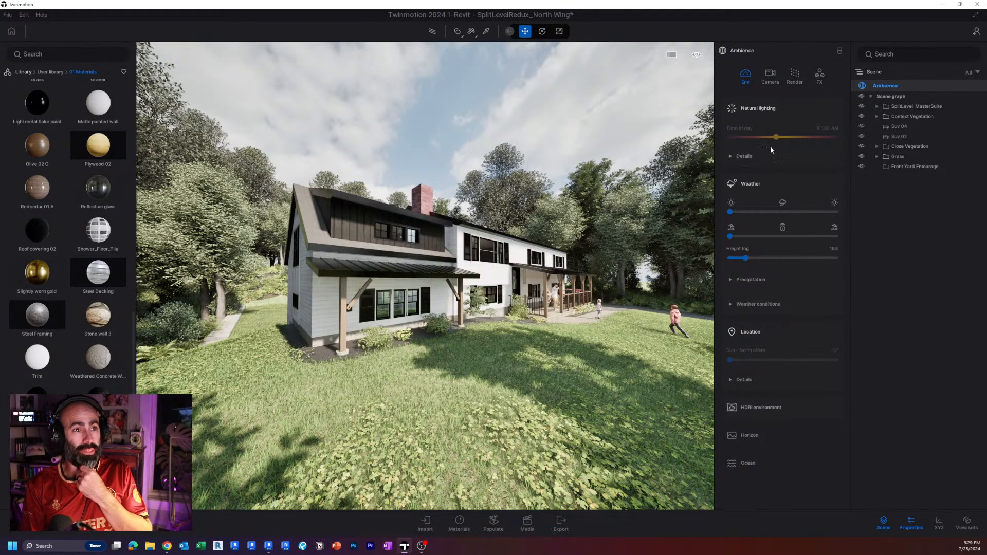
pyautogui.click(743, 408)
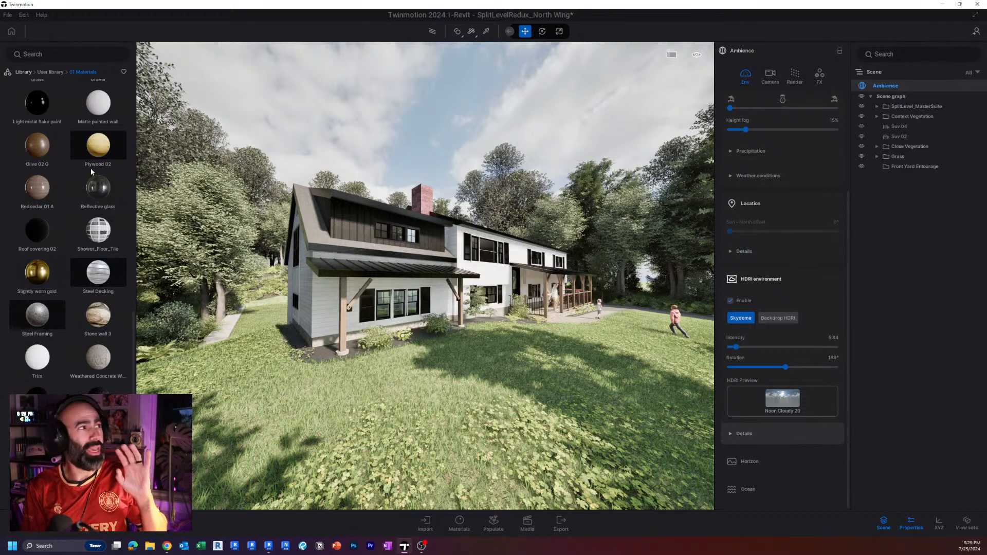
# Browse the library's HDRI environment skies down to the cloudy morning and afternoon set.
pyautogui.click(18, 73)
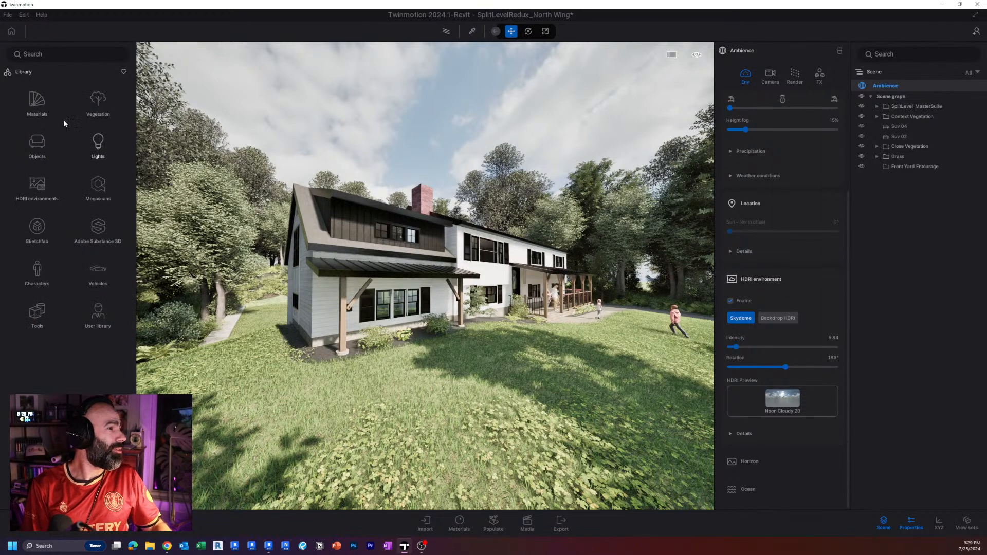
pyautogui.click(47, 196)
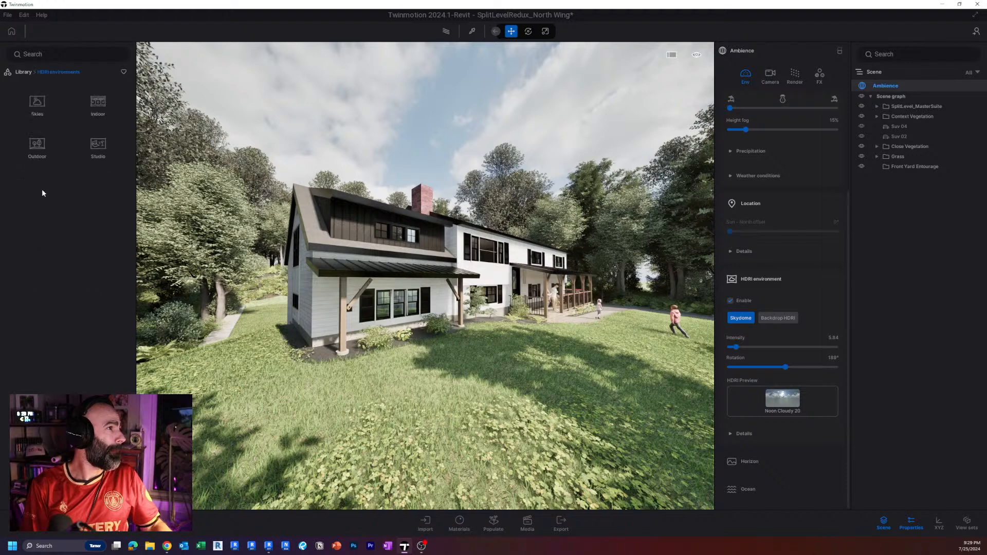
pyautogui.click(29, 102)
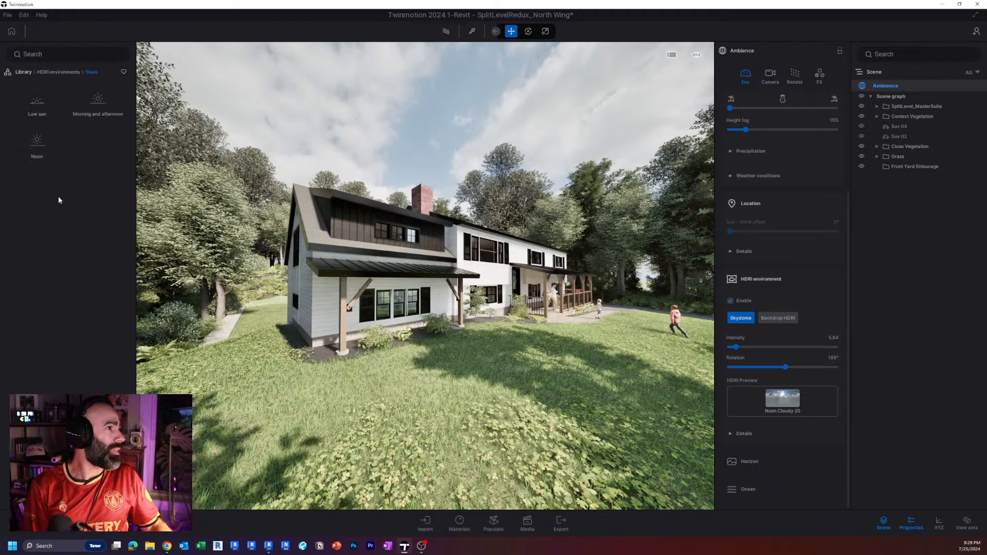
pyautogui.click(100, 106)
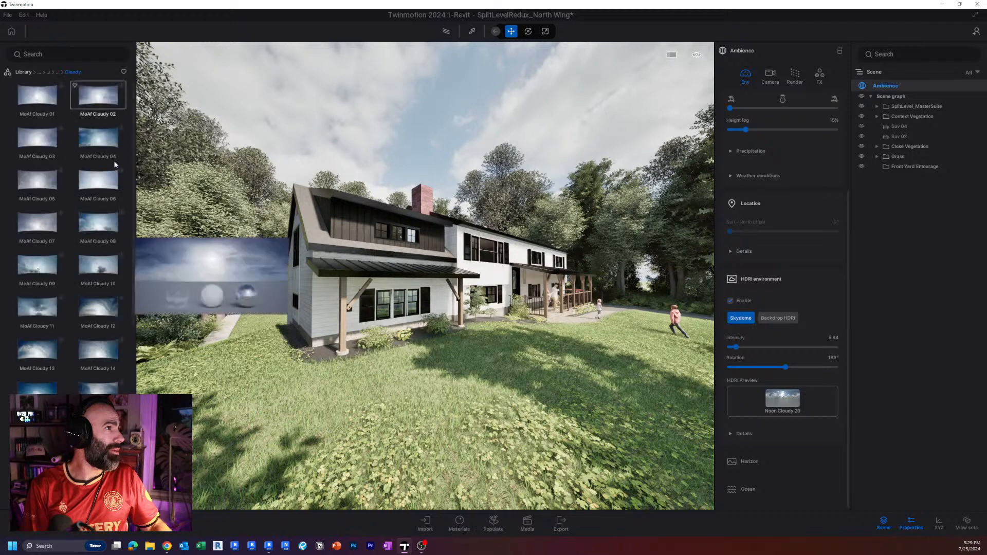
pyautogui.scroll(-8, 133, 152)
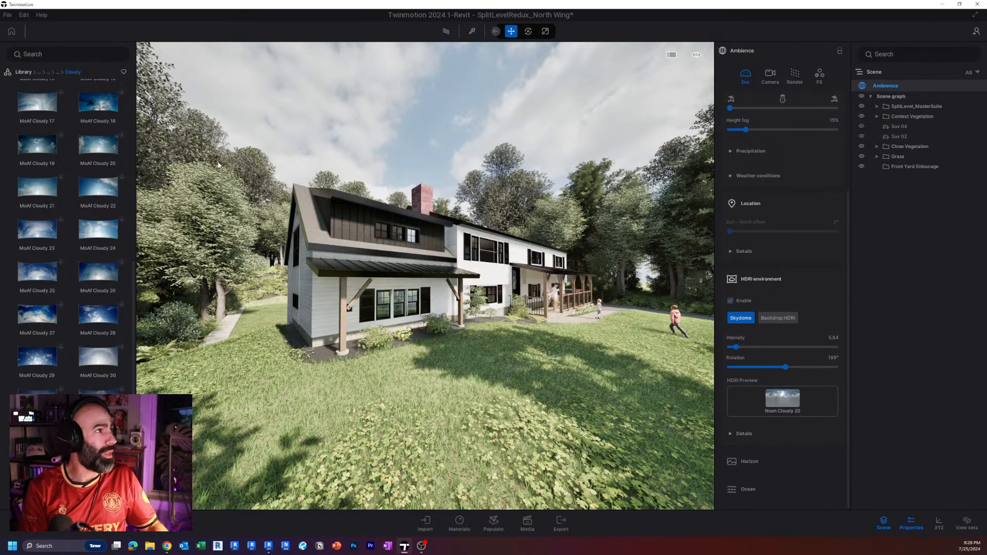
pyautogui.keyDown('shift'); pyautogui.moveTo(511, 245); pyautogui.dragTo(724, 294, button='middle'); pyautogui.keyUp('shift')
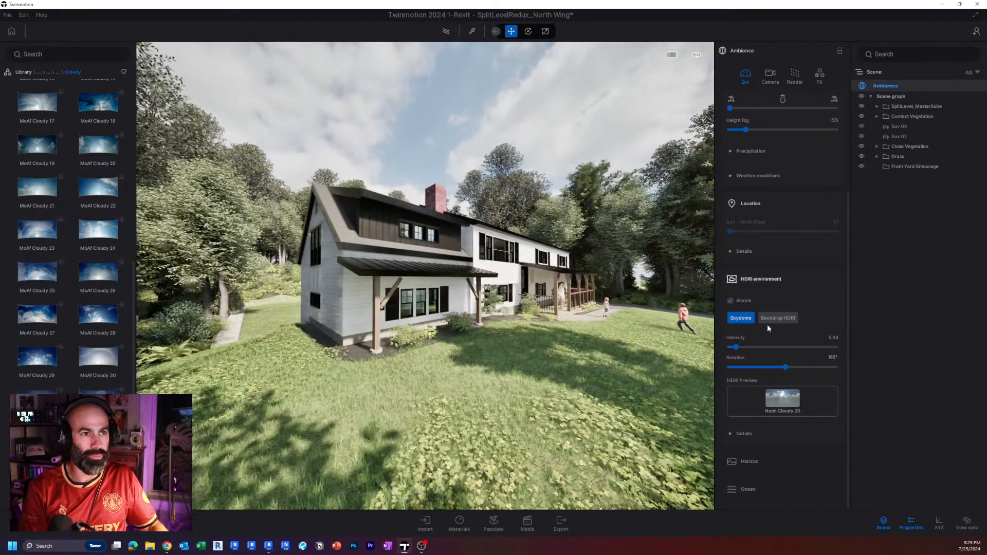
# Disable the HDRI environment, enable it again and compare the lighting on the house.
pyautogui.click(731, 301)
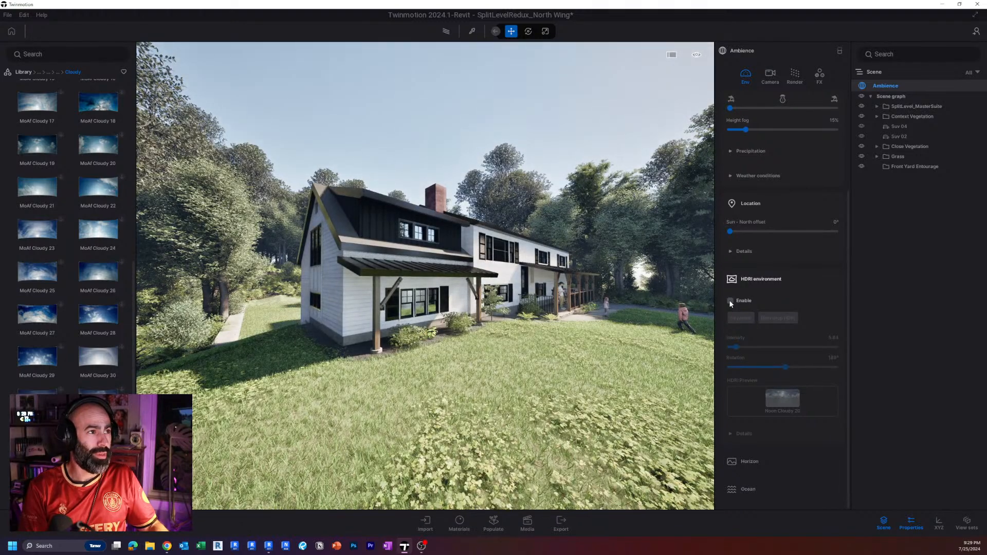
pyautogui.click(730, 301)
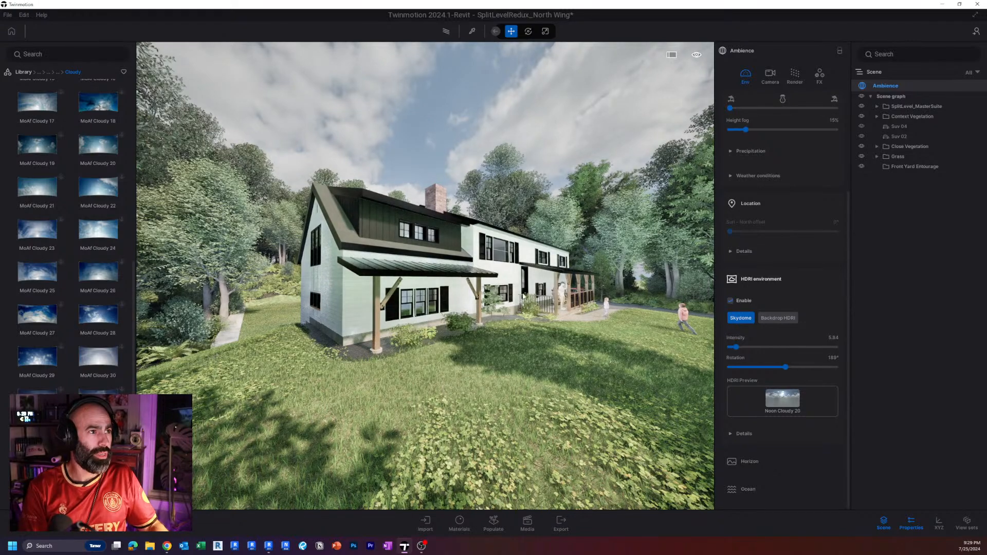
pyautogui.scroll(5, 520, 294)
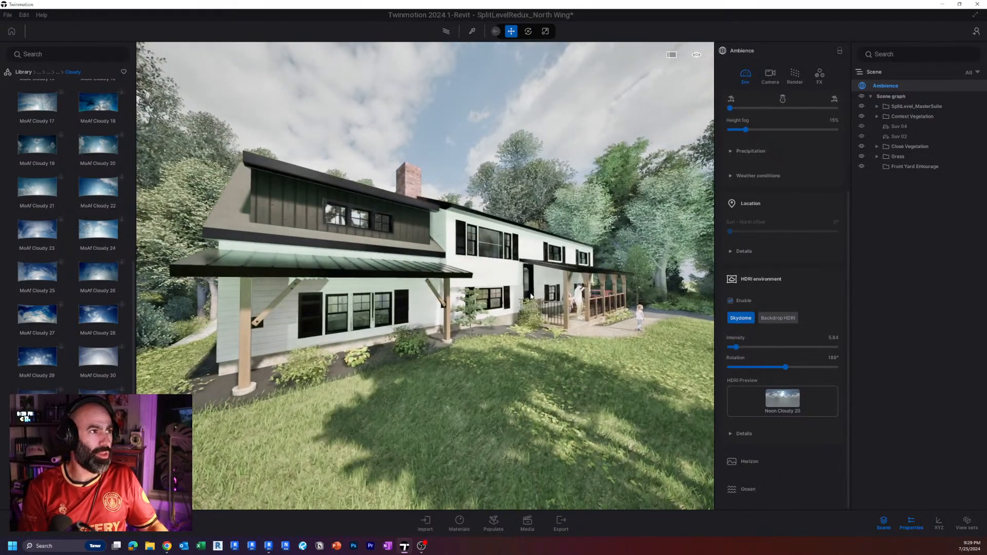
pyautogui.scroll(-5, 521, 294)
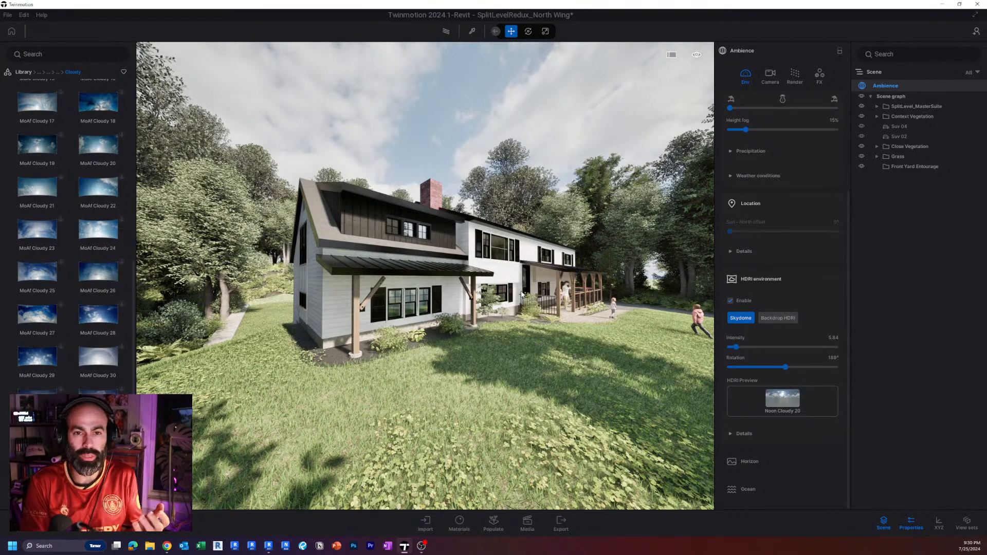
# Face the front of the house and rotate the HDRI environment to 171°.
pyautogui.keyDown('shift'); pyautogui.moveTo(418, 294); pyautogui.dragTo(417, 296, button='middle'); pyautogui.keyUp('shift')
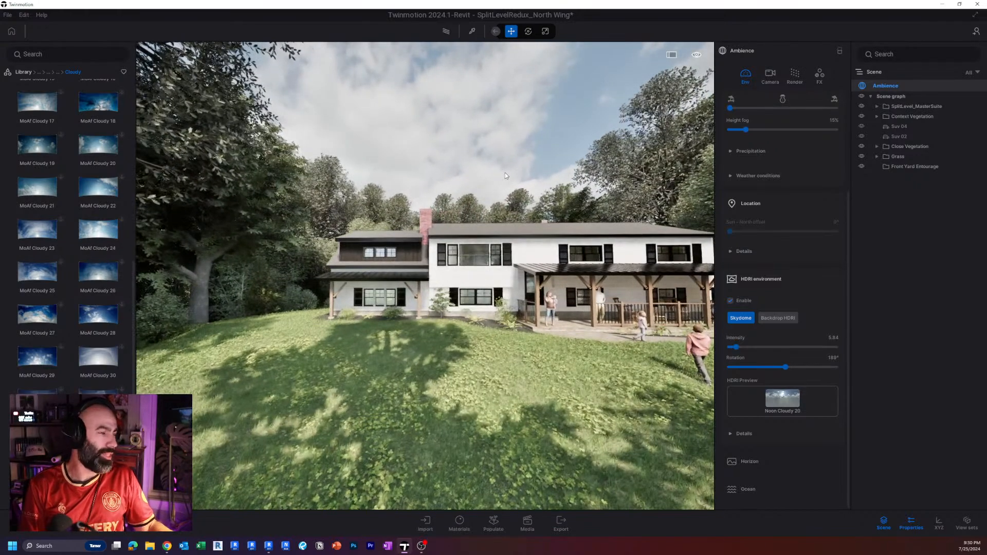
pyautogui.press('ctrl')
pyautogui.press('ctrl')
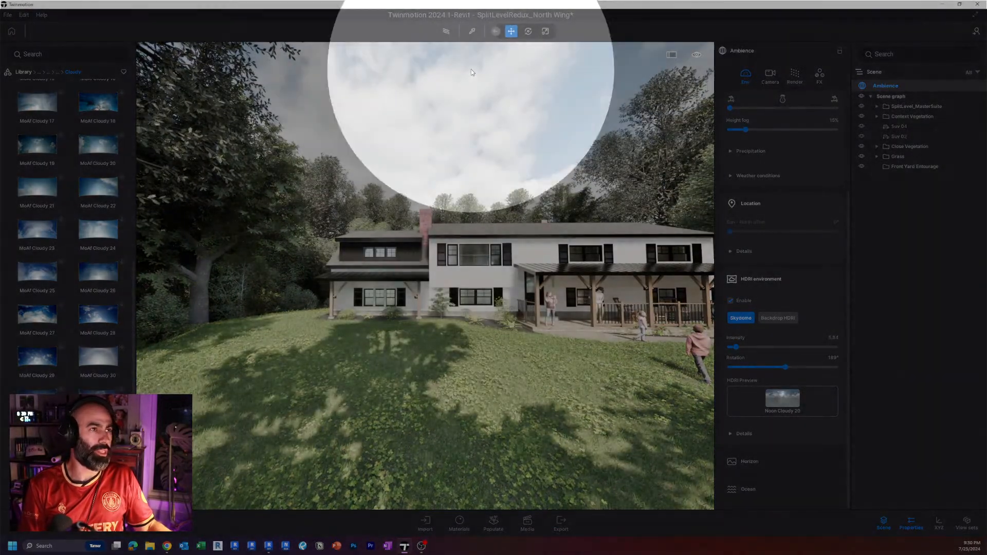
pyautogui.press('w')
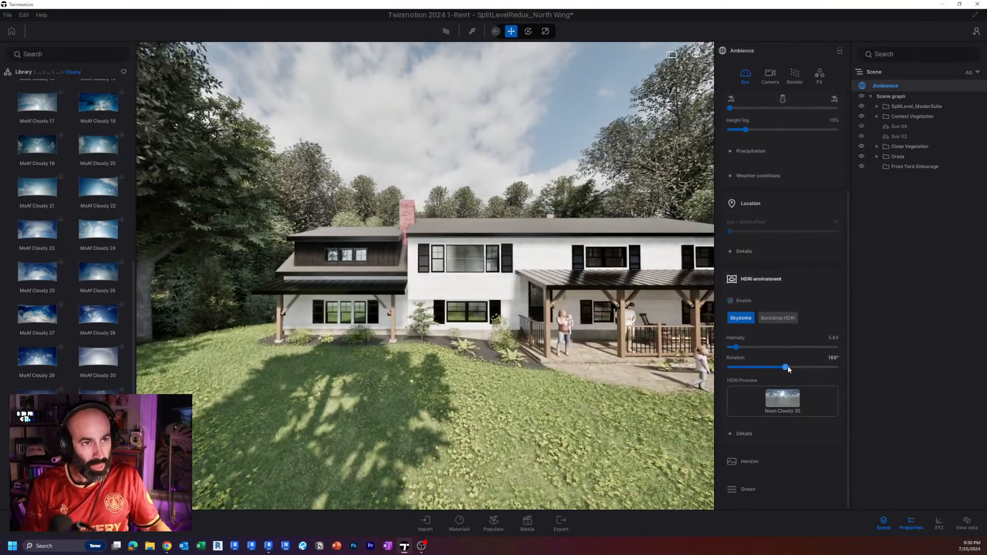
pyautogui.moveTo(788, 365); pyautogui.dragTo(780, 365)
pyautogui.press('w')
# Examine the sun's position in the sky behind the front-yard trees and the shadows falling toward the house.
pyautogui.moveTo(548, 362)
pyautogui.mouseDown(button='right')
pyautogui.moveTo(594, 391)
pyautogui.moveTo(517, 372)
pyautogui.moveTo(549, 361)
pyautogui.mouseUp(button='right')
pyautogui.press('s')
pyautogui.press('w')
pyautogui.press('s')
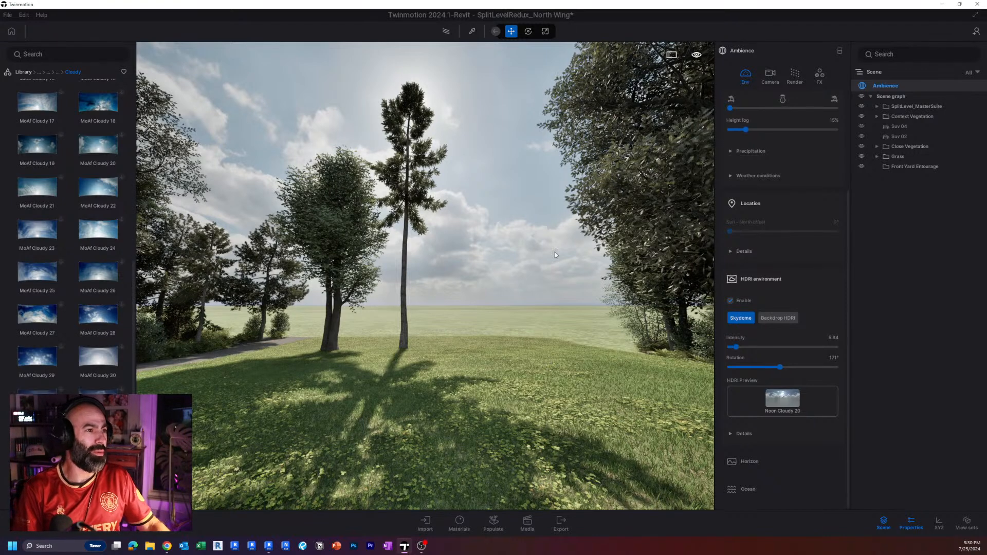
pyautogui.moveTo(549, 361); pyautogui.dragTo(740, 374, button='right')
pyautogui.press('w')
pyautogui.press('a')
pyautogui.press('s')
pyautogui.press('e')
pyautogui.moveTo(528, 322); pyautogui.dragTo(539, 320, button='right')
pyautogui.press('w')
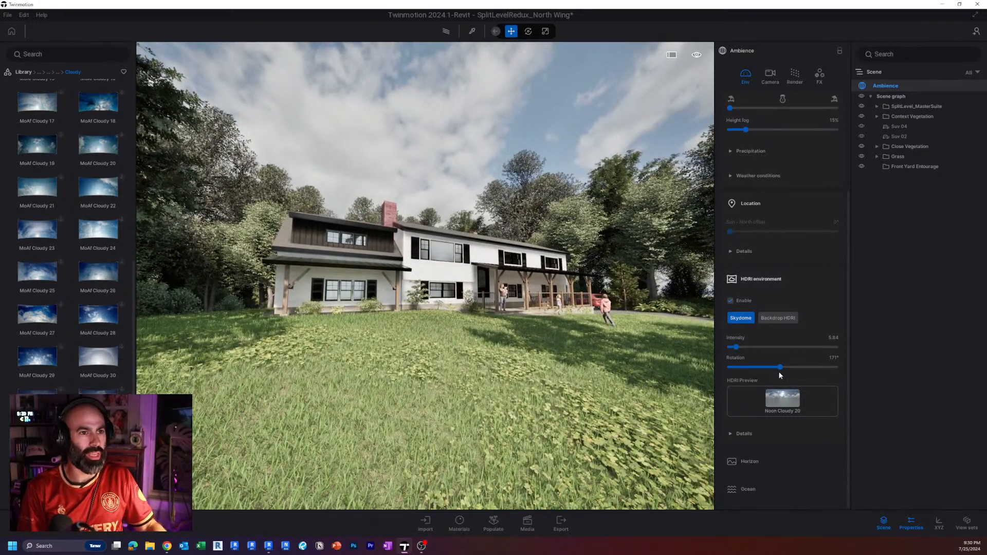
# Set the HDRI rotation to 201° and check the shadows in front of the house.
pyautogui.moveTo(781, 366)
pyautogui.mouseDown()
pyautogui.moveTo(766, 367)
pyautogui.moveTo(789, 364)
pyautogui.mouseUp()
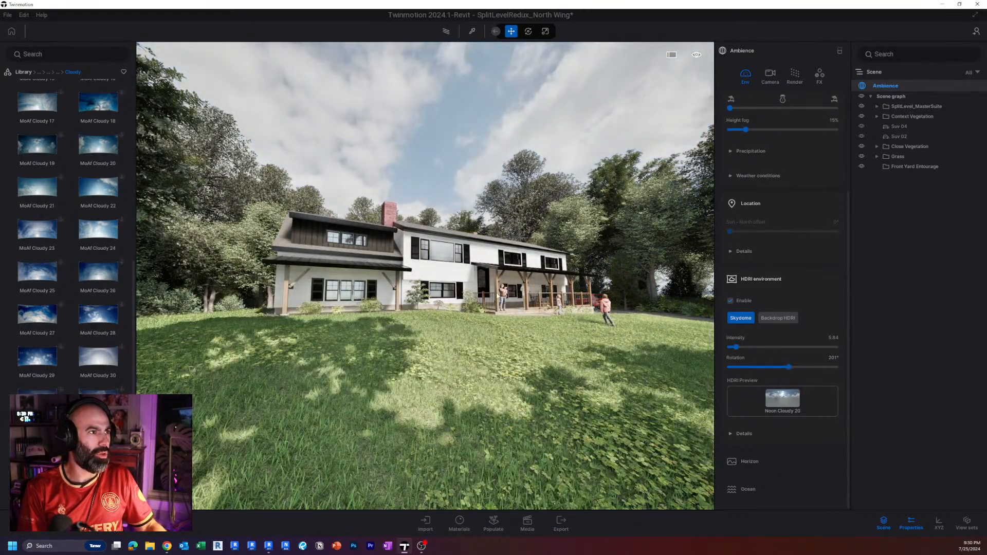
pyautogui.press('w')
pyautogui.press('e')
pyautogui.moveTo(498, 296)
pyautogui.mouseDown(button='right')
pyautogui.moveTo(473, 307)
pyautogui.moveTo(288, 298)
pyautogui.moveTo(501, 293)
pyautogui.mouseUp(button='right')
pyautogui.press('a')
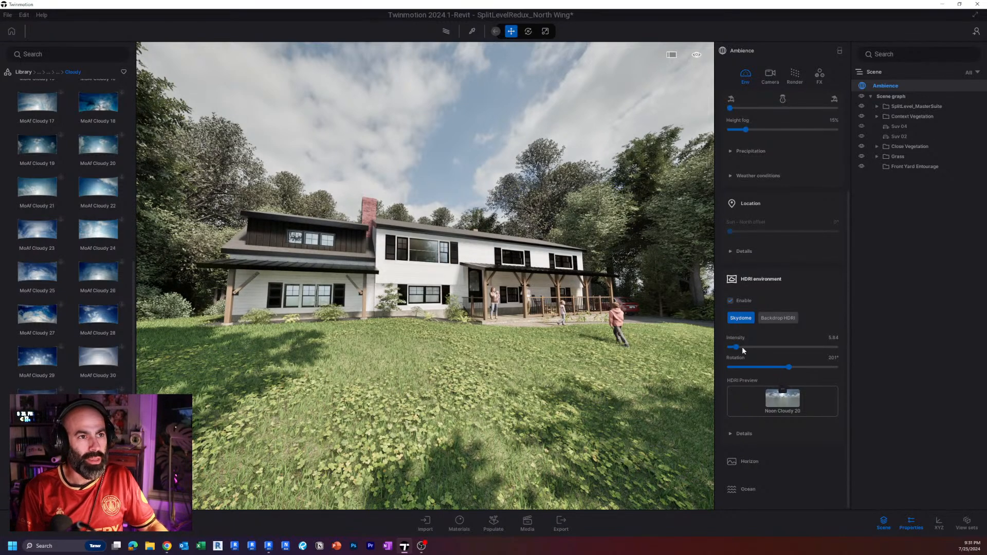
# Try HDRI intensities of 1 and 5 on the front view of the house.
pyautogui.click(833, 338)
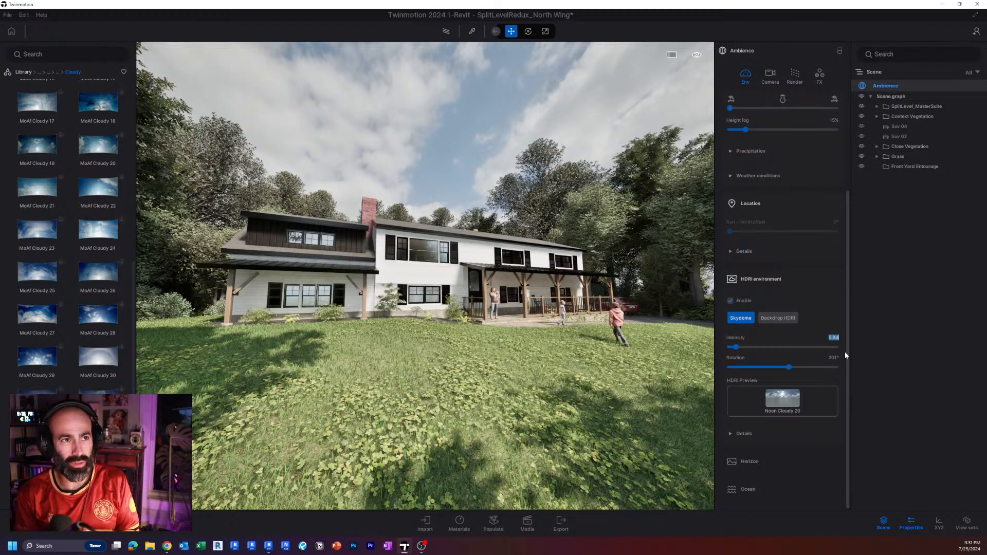
pyautogui.write('1')
pyautogui.press('Return')
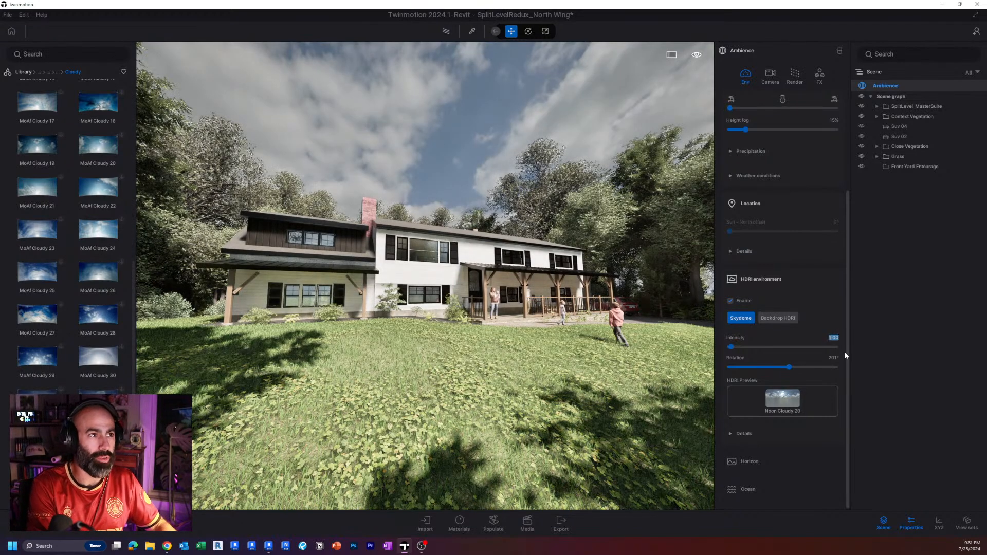
pyautogui.write('5')
pyautogui.press('Return')
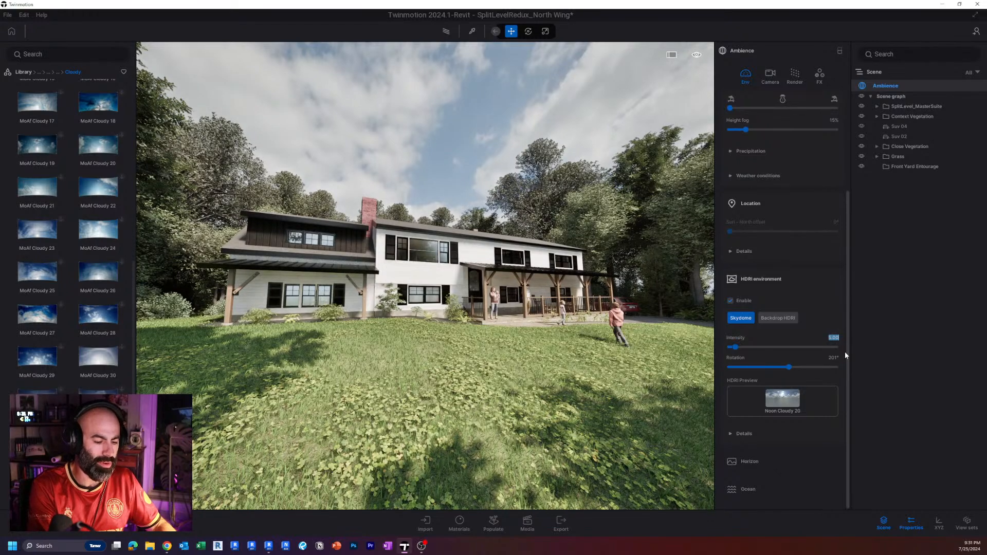
# Turn the HDRI environment off and on again to compare the sky with the default one.
pyautogui.click(817, 303)
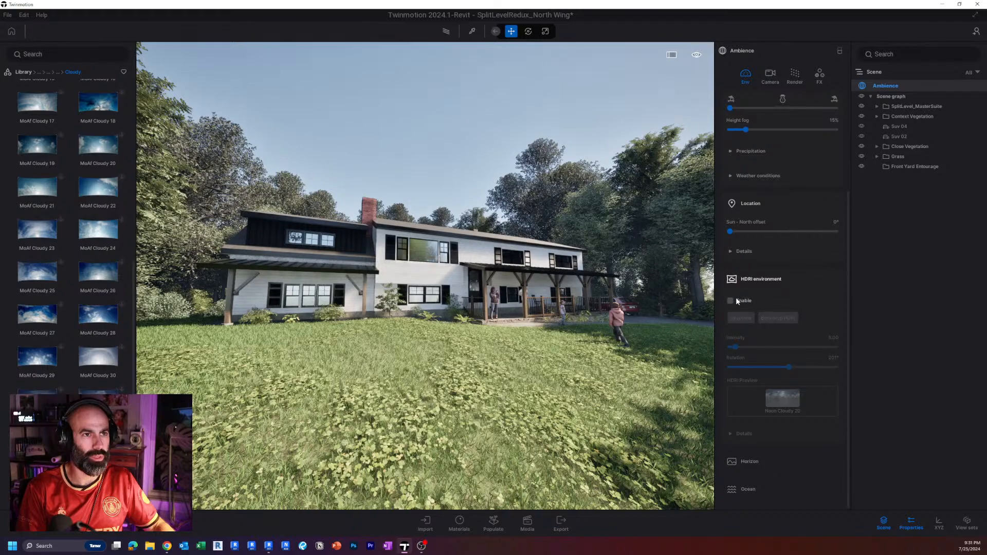
pyautogui.click(735, 300)
pyautogui.click(732, 300)
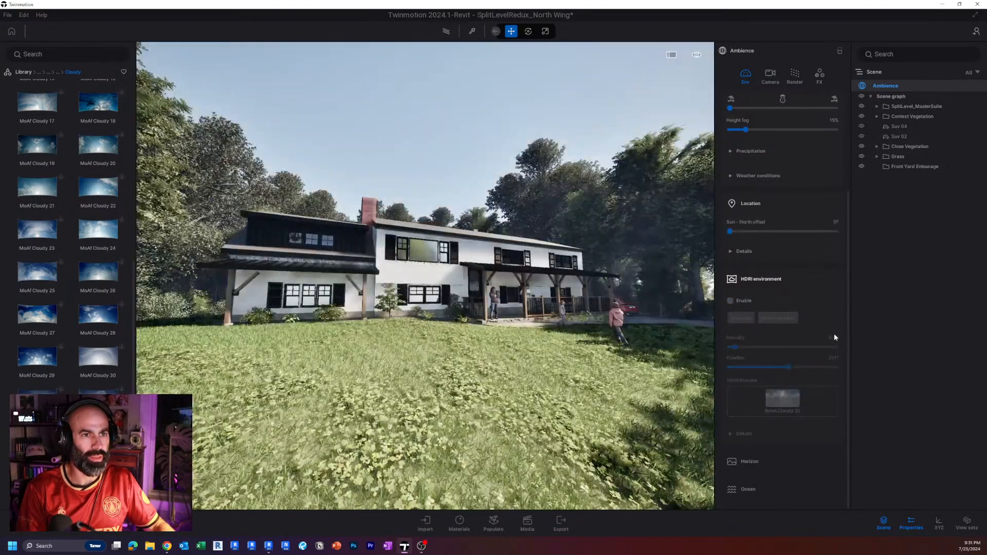
pyautogui.click(731, 300)
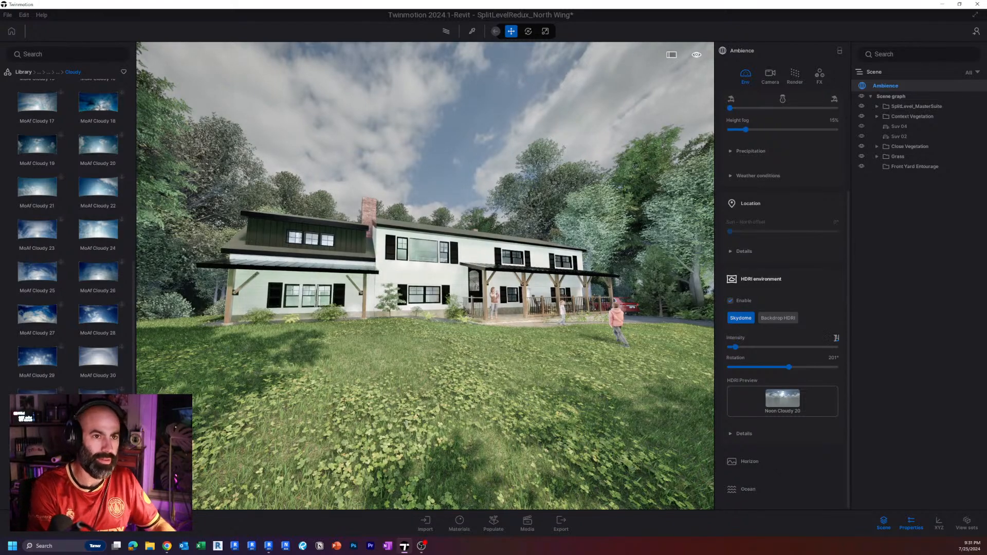
# Set the HDRI intensity to 5.80 and check the lighting across the front facade.
pyautogui.moveTo(568, 323); pyautogui.dragTo(560, 327, button='right')
pyautogui.press('w')
pyautogui.press('d')
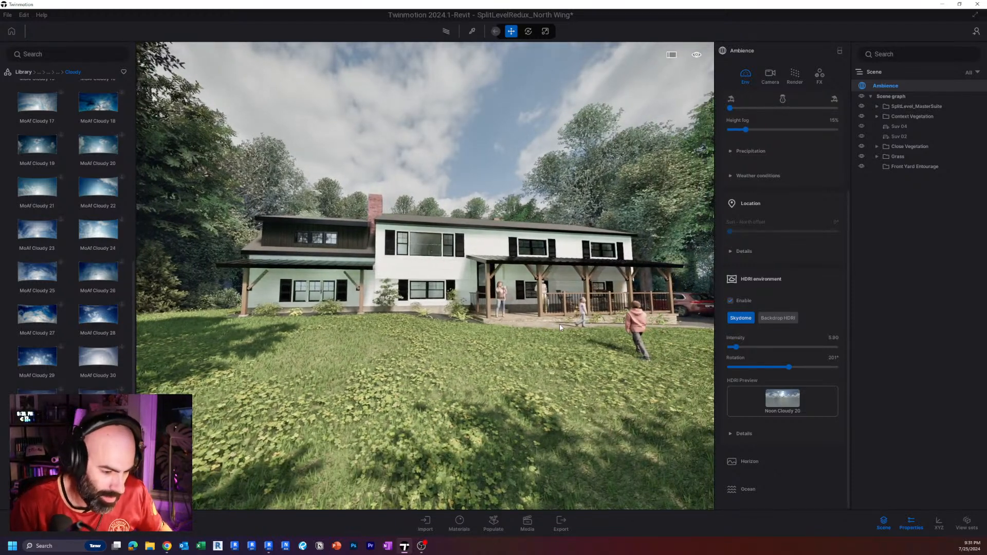
pyautogui.press('a')
pyautogui.moveTo(488, 324); pyautogui.dragTo(491, 327, button='right')
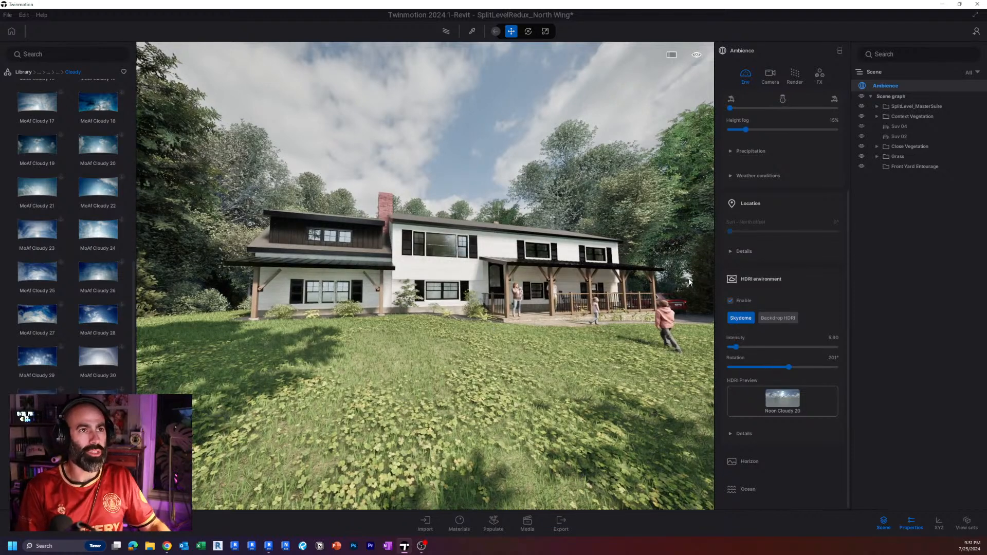
# Expand the natural lighting details, try a sun intensity of 0 and return it to 50.
pyautogui.click(742, 251)
pyautogui.click(743, 251)
pyautogui.scroll(3, 761, 243)
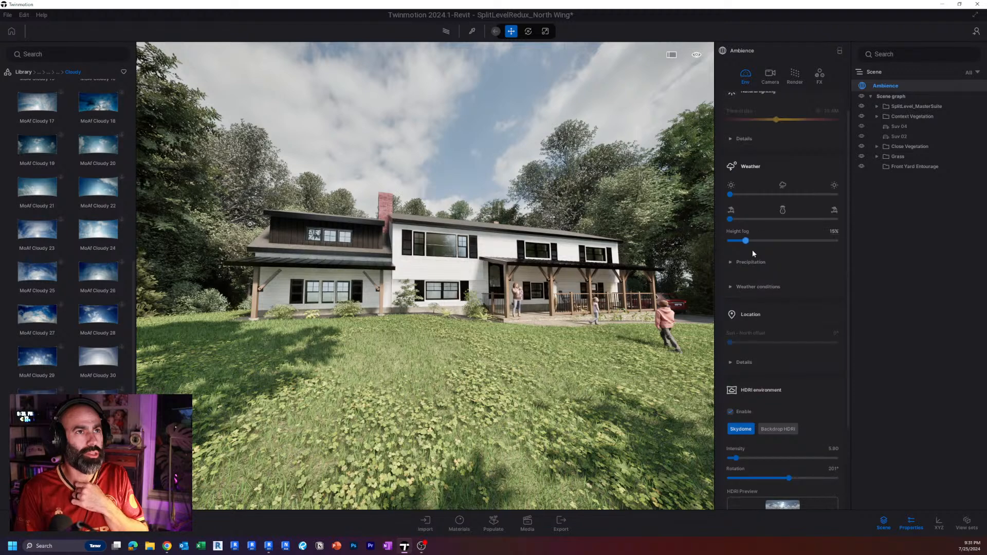
pyautogui.click(748, 159)
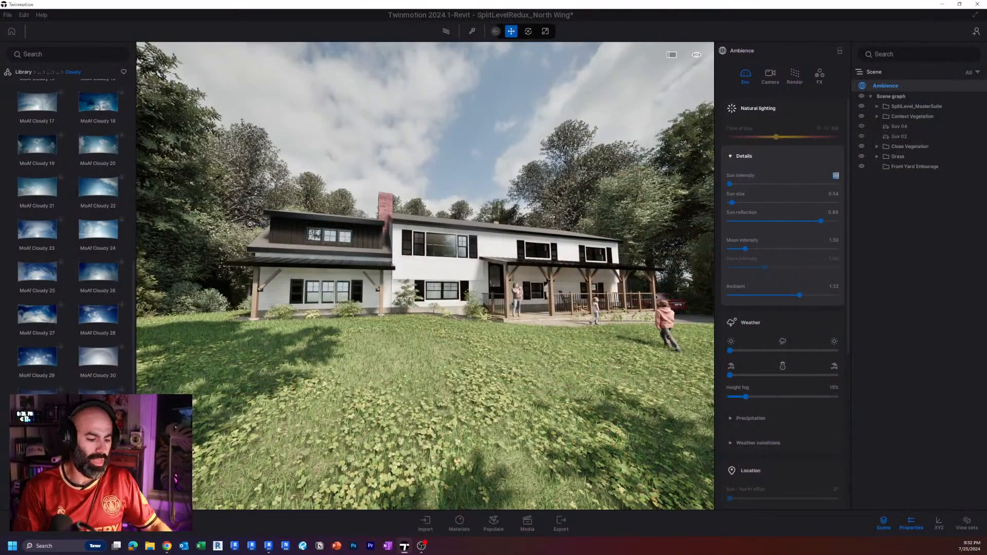
pyautogui.write('0')
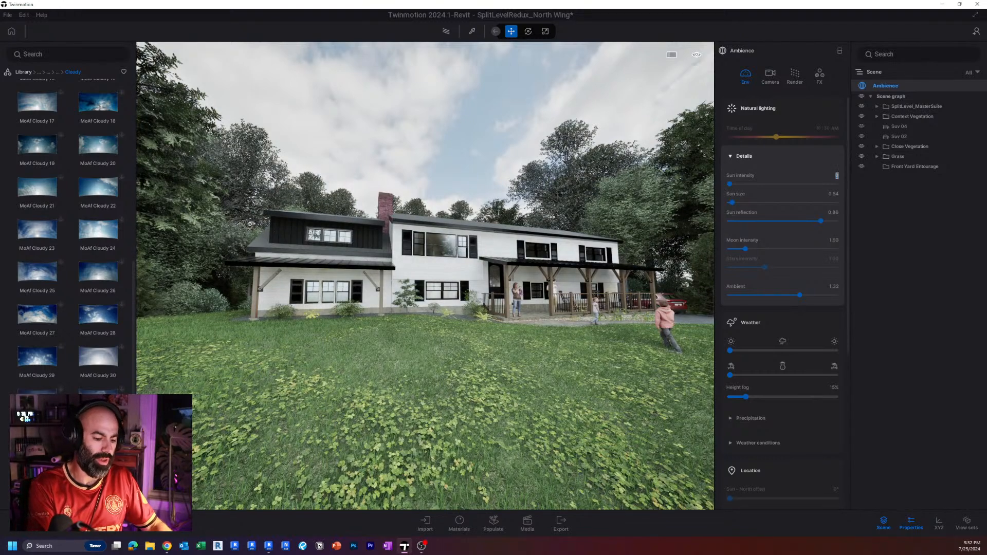
pyautogui.write('50')
pyautogui.press('Return')
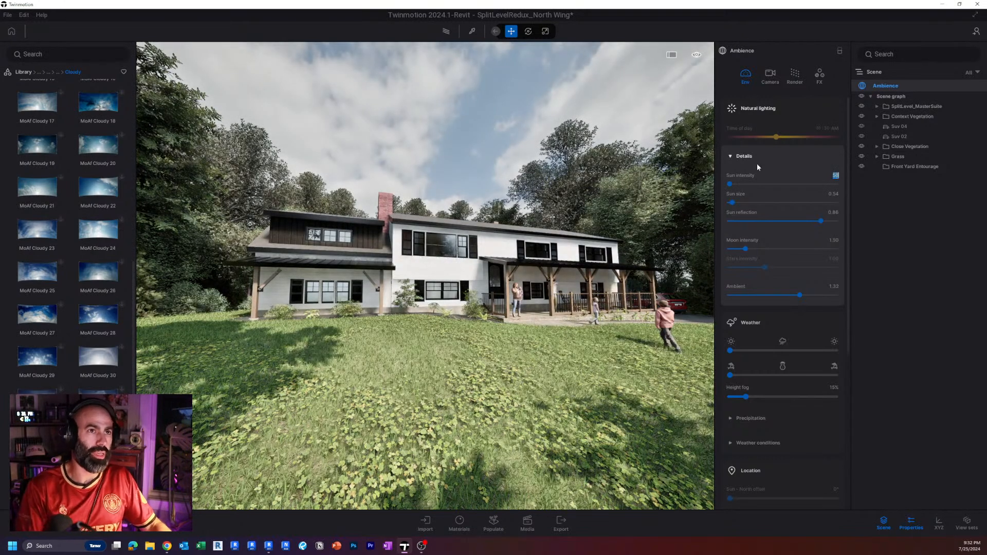
# Try much stronger sun intensities to see their effect on the sky and shadows, and restore the value to 50.
pyautogui.moveTo(739, 182); pyautogui.dragTo(765, 188)
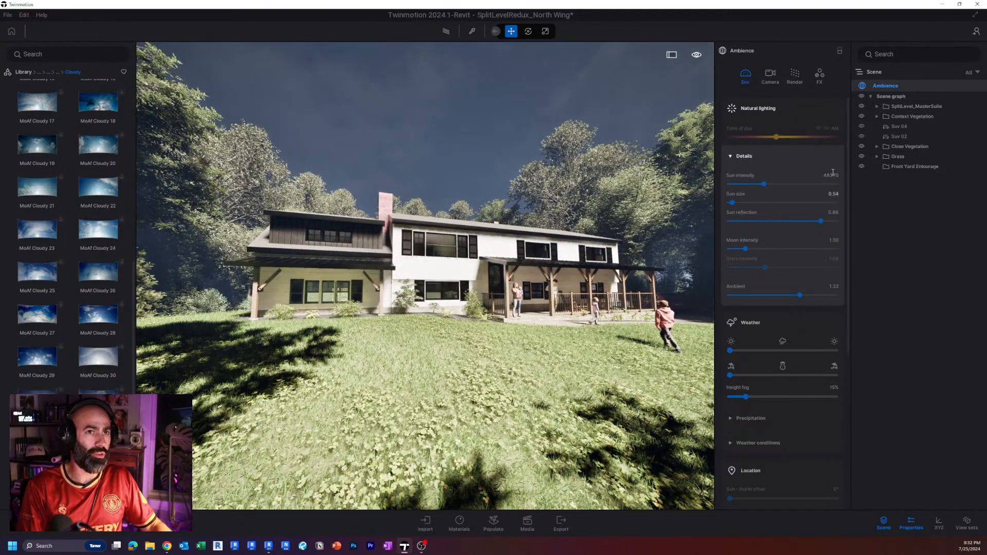
pyautogui.moveTo(765, 184); pyautogui.dragTo(732, 185)
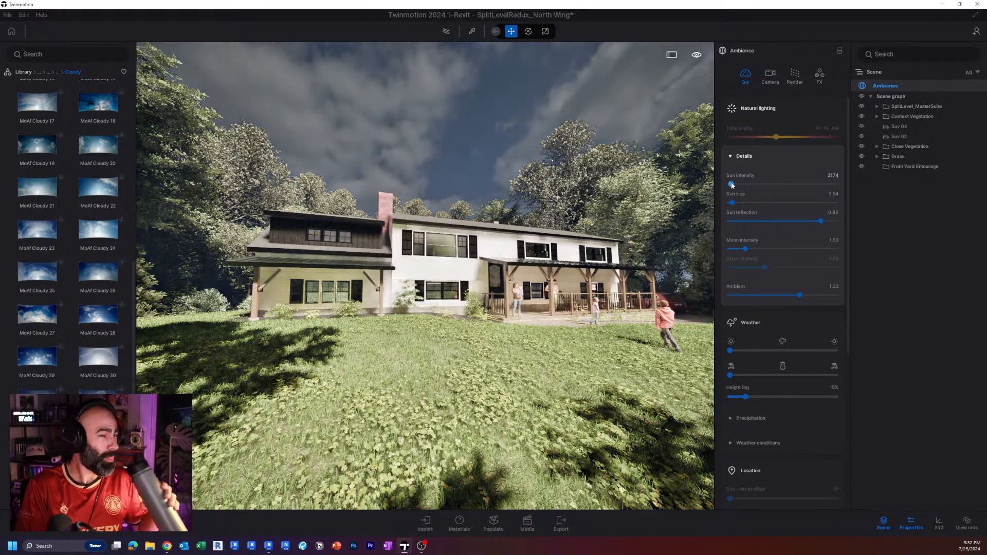
pyautogui.click(832, 176)
pyautogui.write('5')
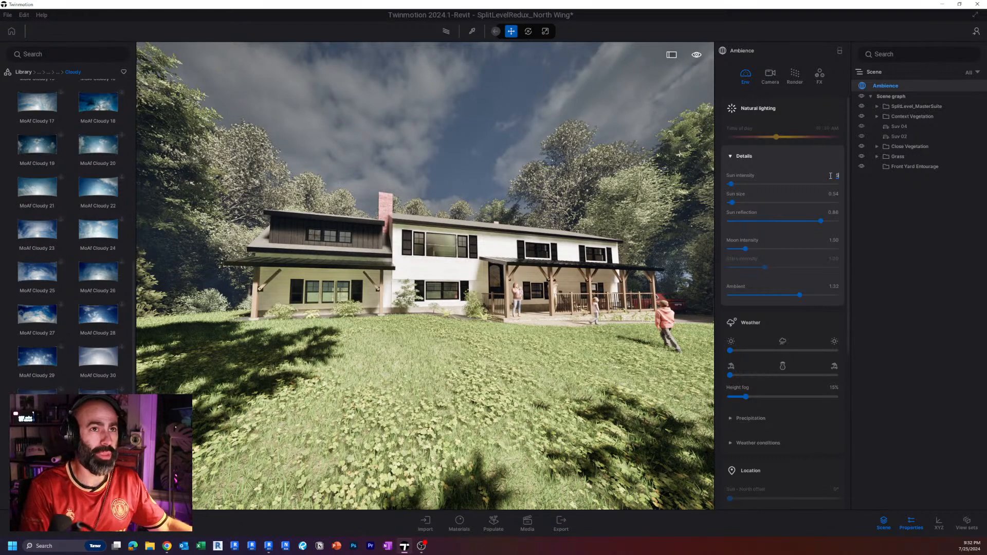
pyautogui.write('0')
pyautogui.press('Return')
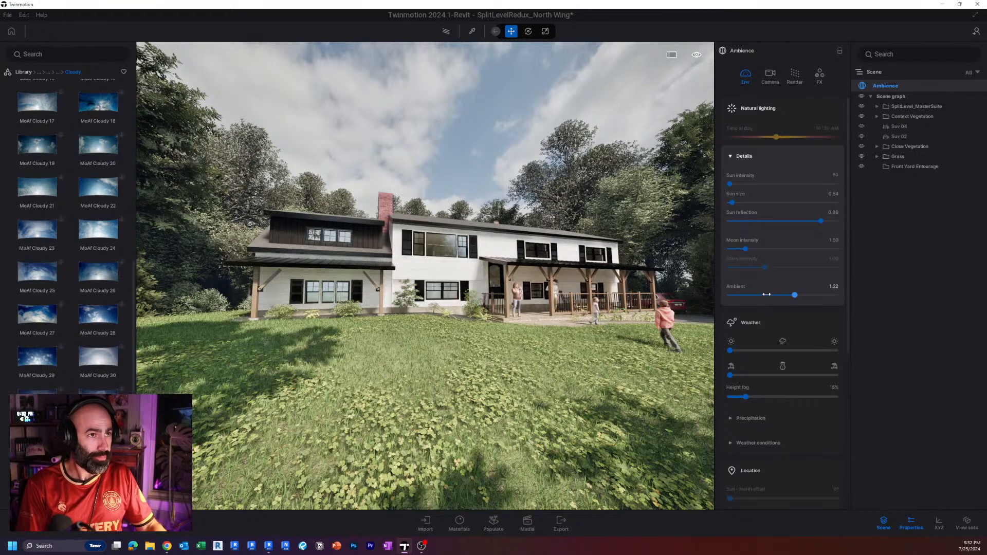
# Try higher and lower ambient light levels on the front facade and set the ambient value to 1.04.
pyautogui.moveTo(728, 293); pyautogui.dragTo(854, 292)
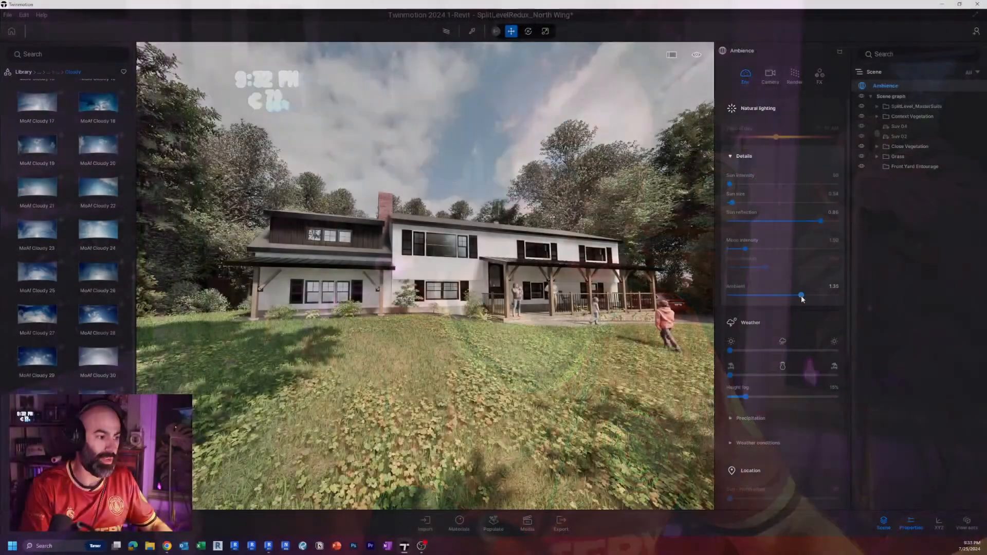
pyautogui.press('w')
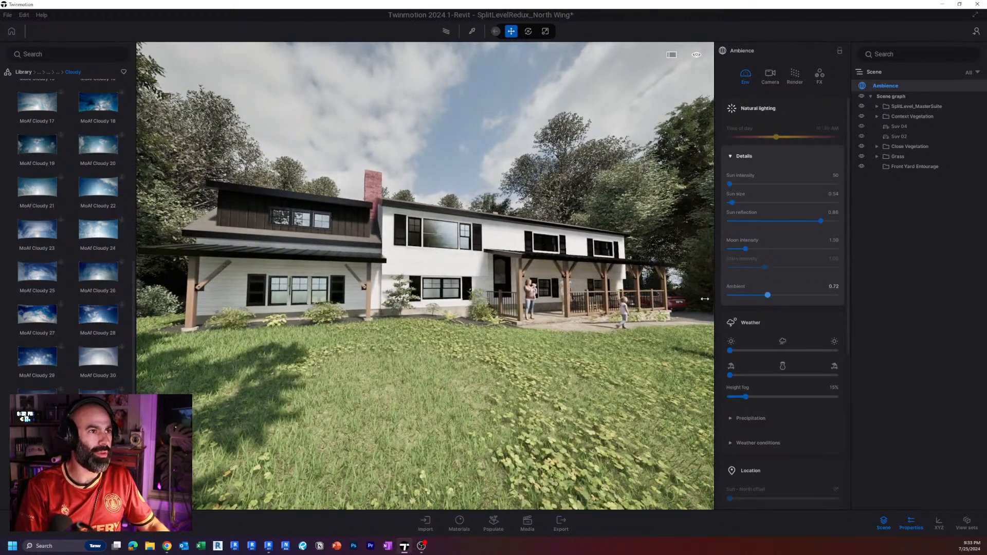
pyautogui.moveTo(705, 299); pyautogui.dragTo(704, 299)
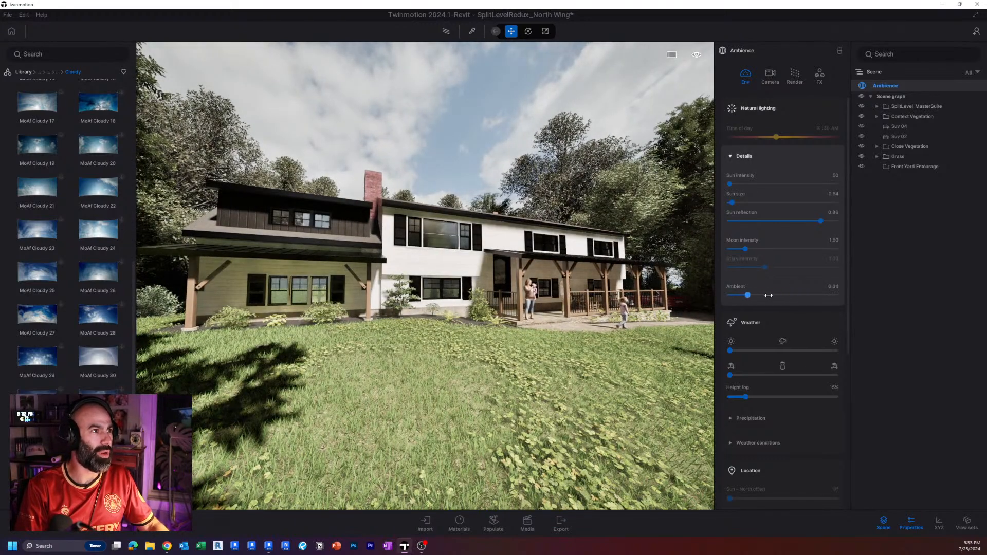
pyautogui.click(744, 296)
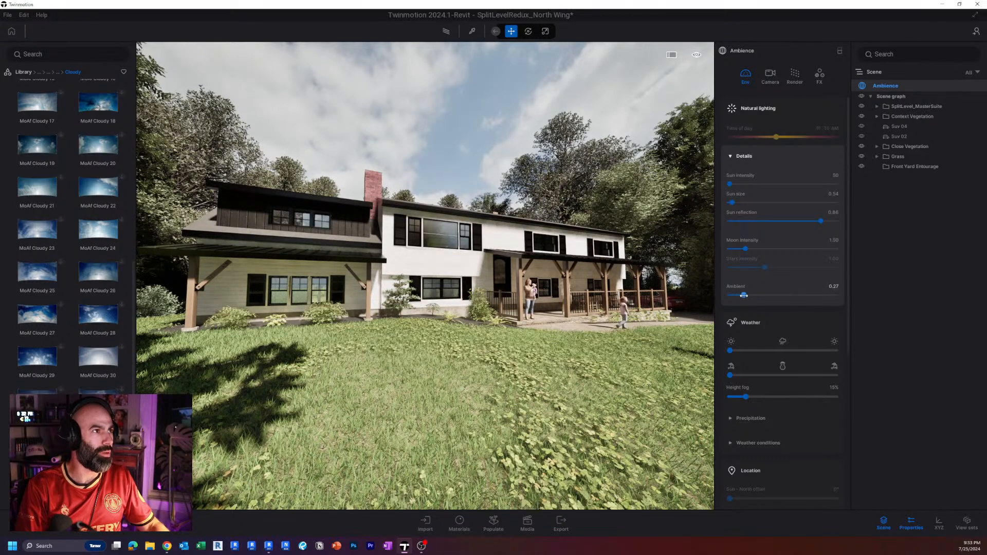
pyautogui.moveTo(769, 294); pyautogui.dragTo(789, 296)
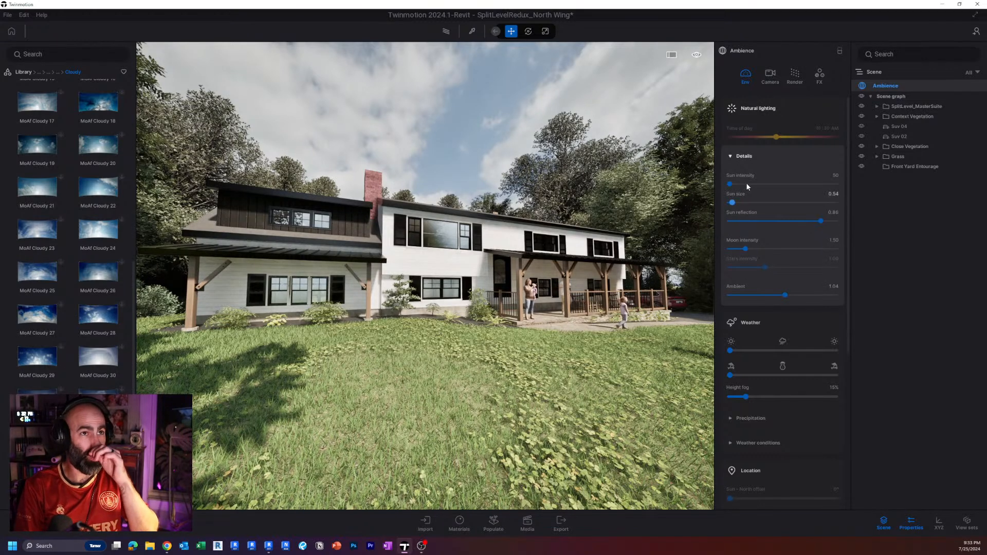
# Open the ambience's camera settings and view the whole front of the house with its lawn and surrounding trees.
pyautogui.click(770, 76)
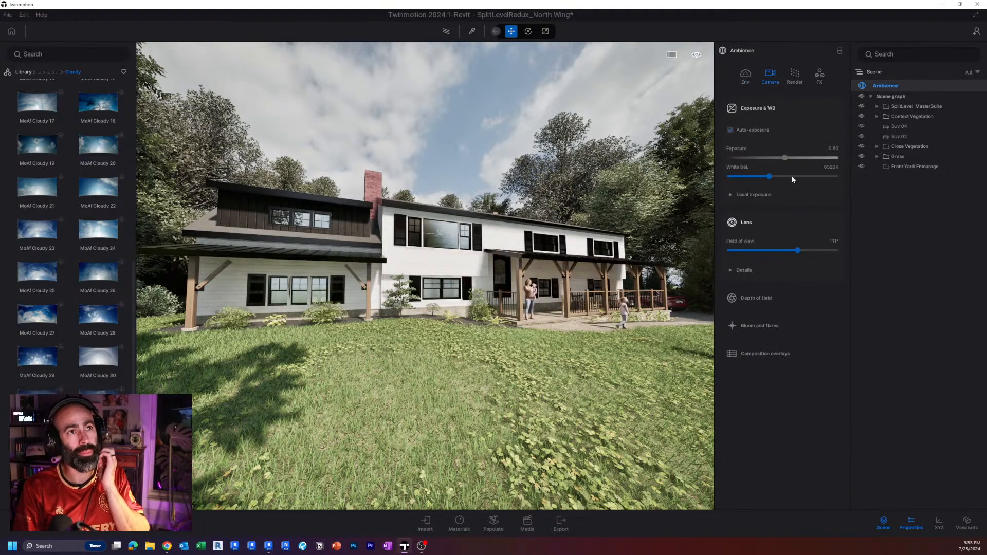
pyautogui.keyDown('shift'); pyautogui.moveTo(488, 262); pyautogui.dragTo(365, 261, button='middle'); pyautogui.keyUp('shift')
pyautogui.moveTo(487, 265); pyautogui.dragTo(417, 262, button='right')
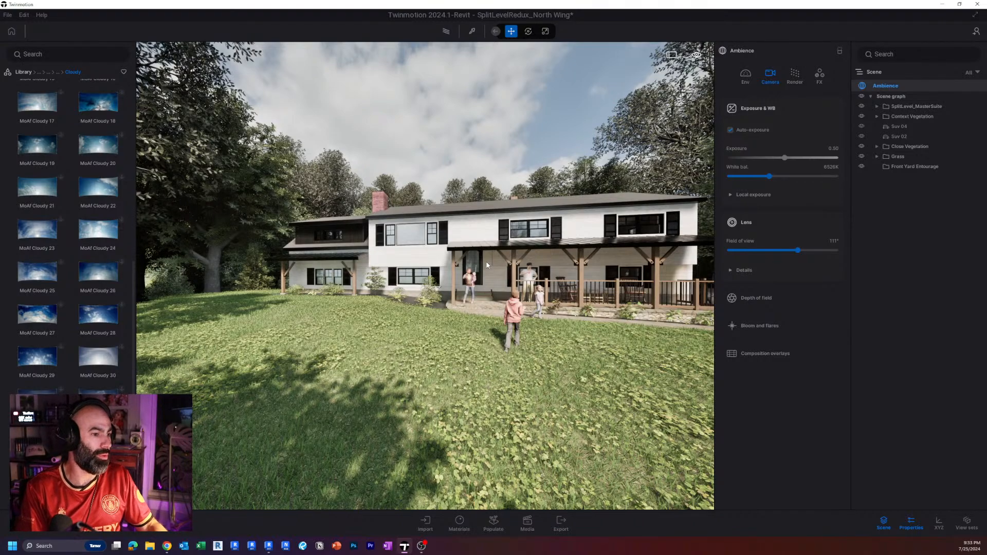
pyautogui.press('s')
pyautogui.moveTo(487, 265); pyautogui.dragTo(529, 265, button='right')
pyautogui.press('a')
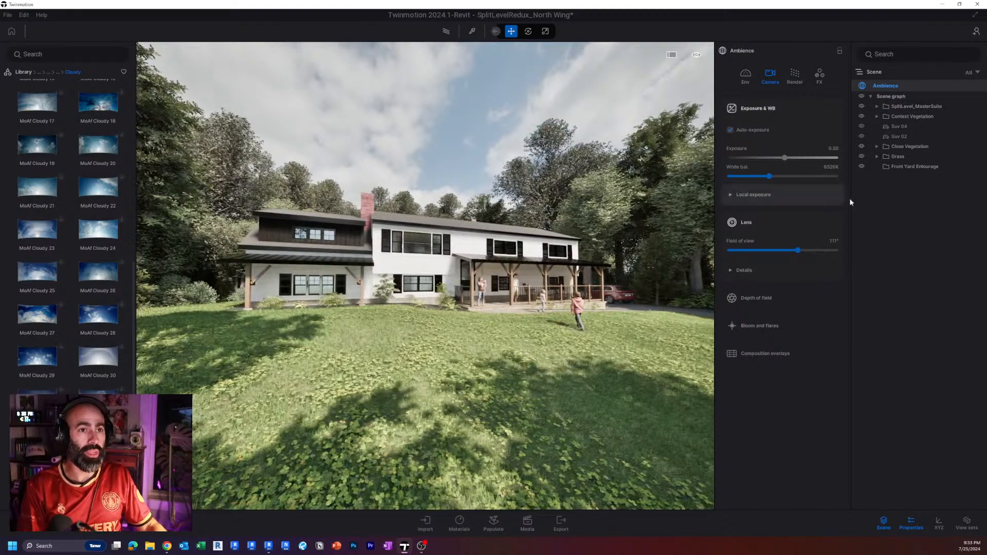
# Compare an exposure of 1 with 0.5 twice and return the exposure to 0.5.
pyautogui.click(731, 129)
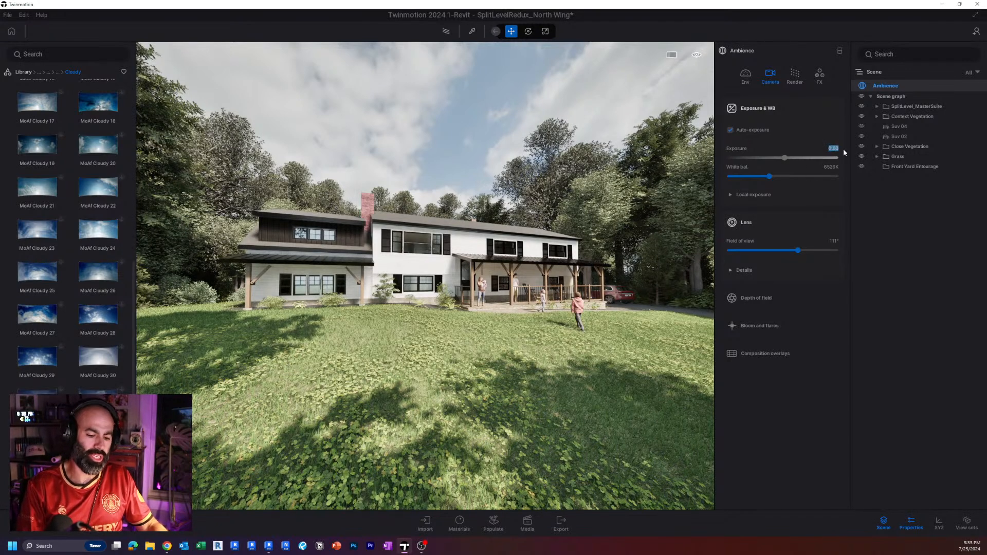
pyautogui.write('1')
pyautogui.press('Return')
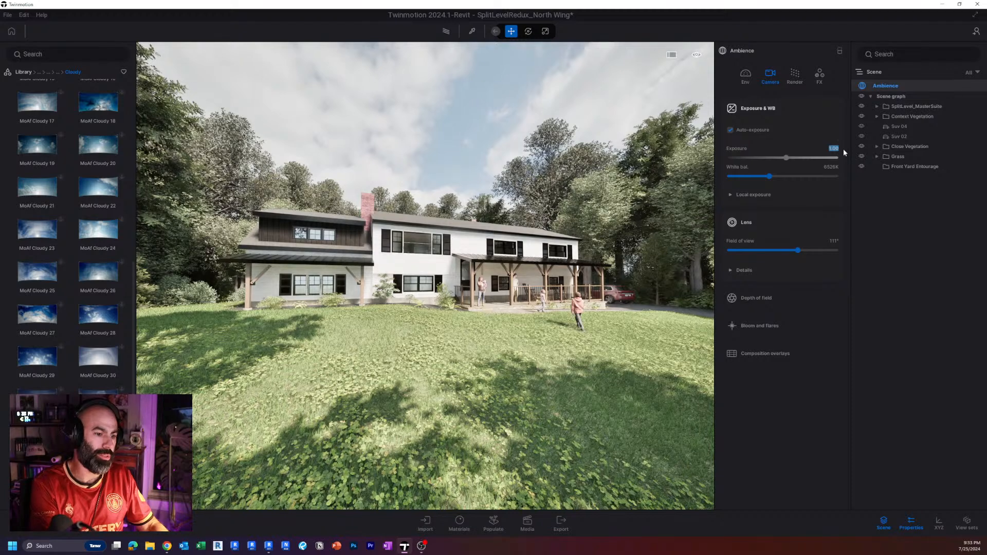
pyautogui.write('0.5')
pyautogui.press('Return')
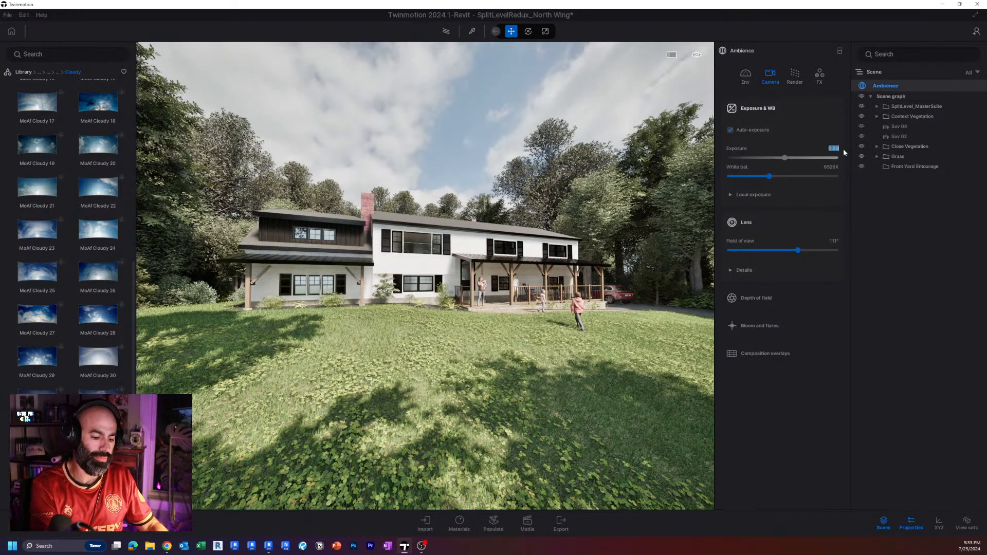
pyautogui.write('1')
pyautogui.press('Return')
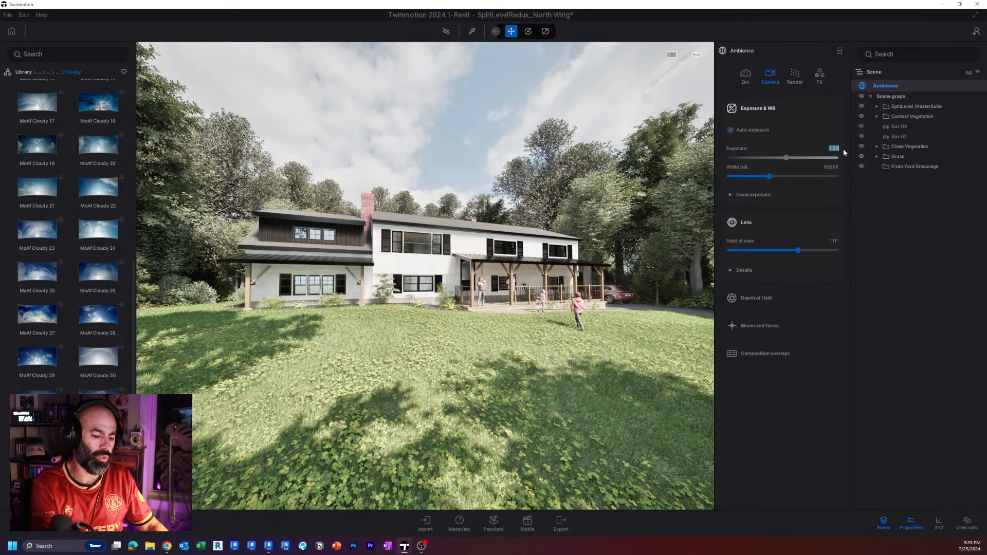
pyautogui.write('0.5')
pyautogui.press('Return')
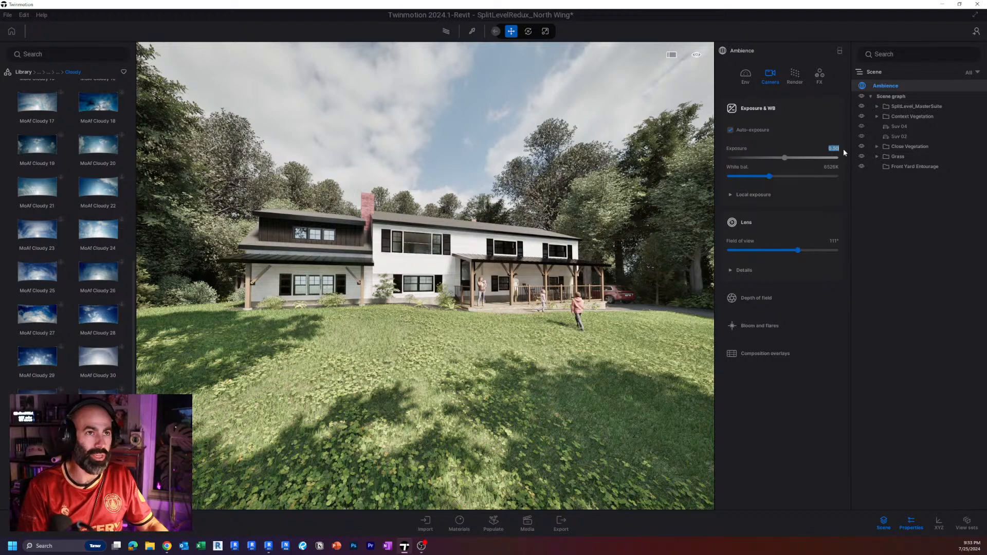
pyautogui.hotkey('ctrl', 's')
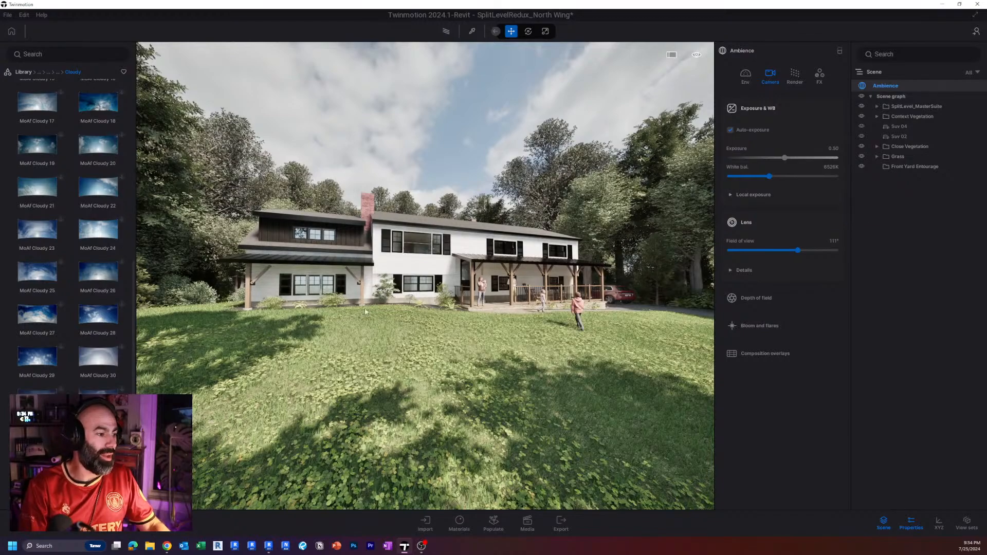
# Examine from high above how the trees enclose the house, yard and driveway within the surrounding open ground.
pyautogui.press('Up')
pyautogui.press('d')
pyautogui.press('e')
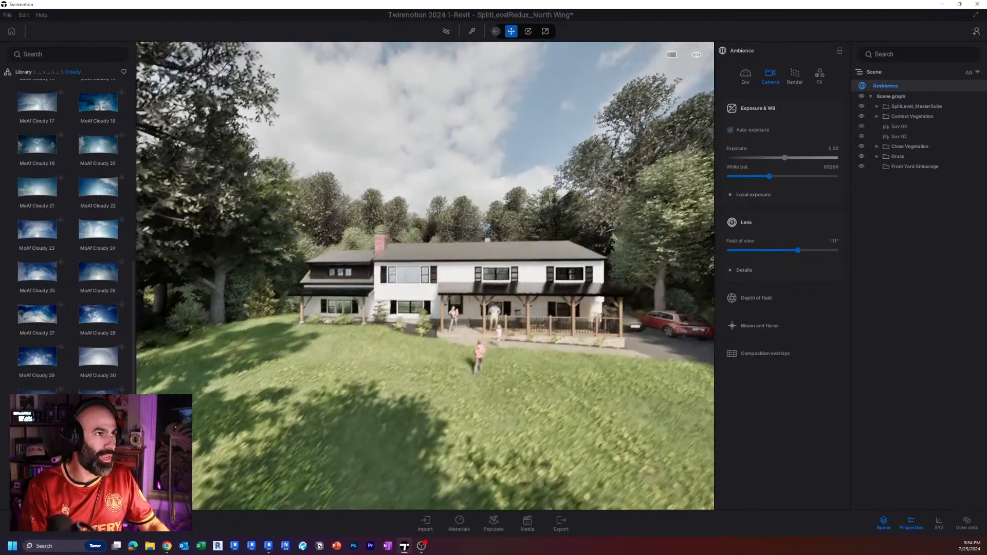
pyautogui.press('s')
pyautogui.press('d')
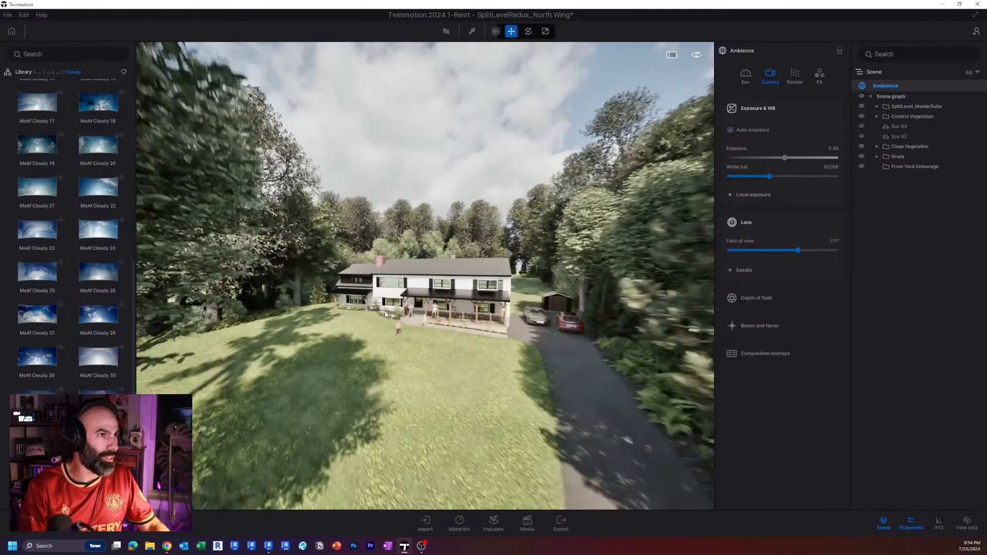
pyautogui.press('e')
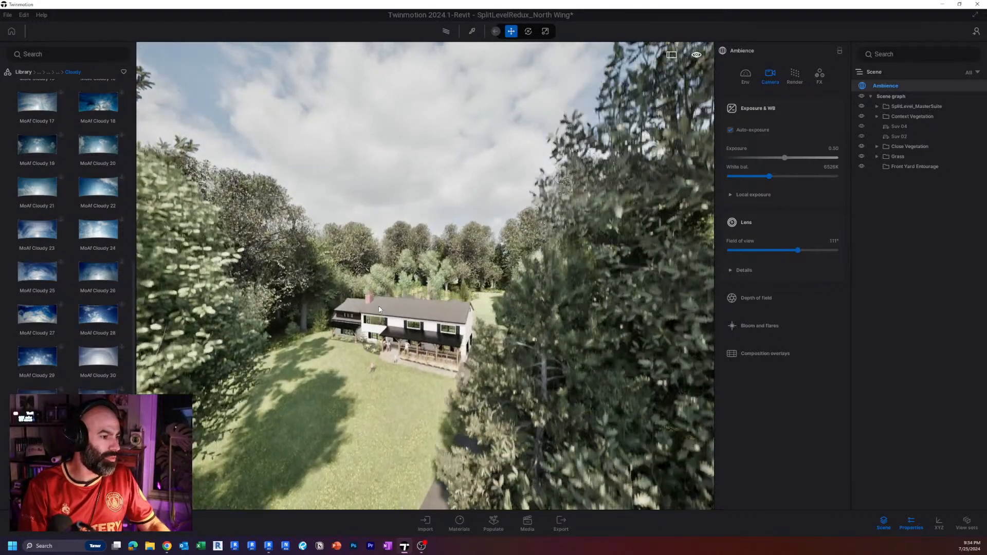
pyautogui.press('s')
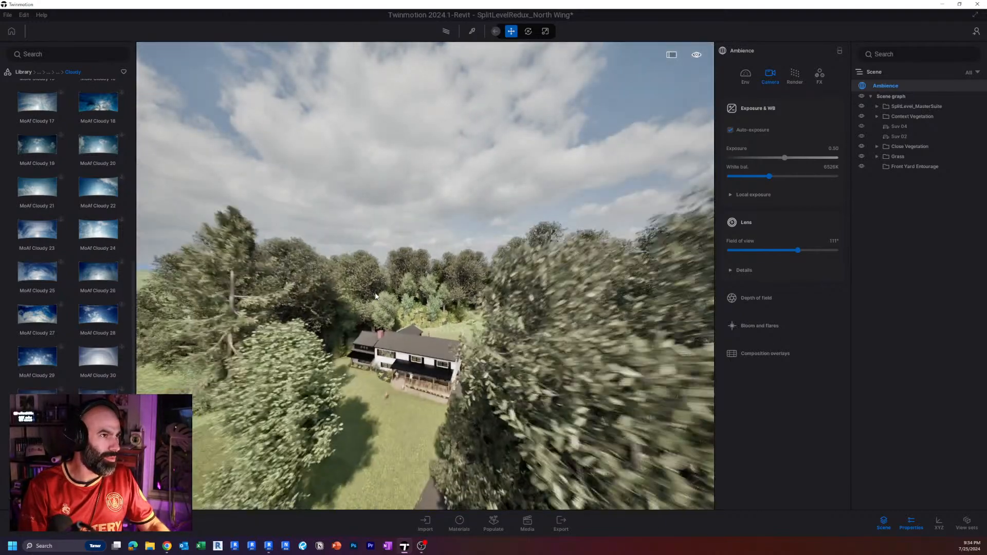
pyautogui.press('e')
pyautogui.press('e')
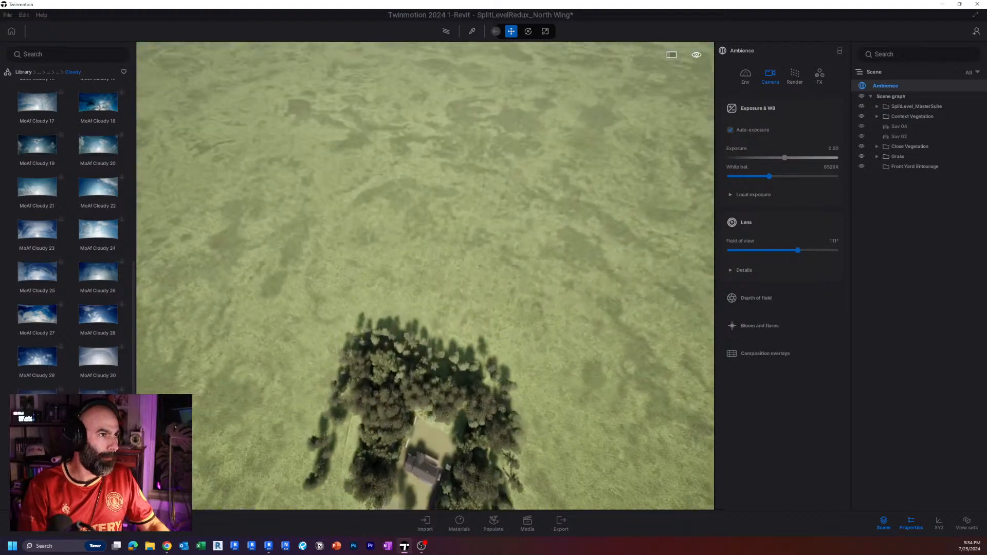
pyautogui.press('q')
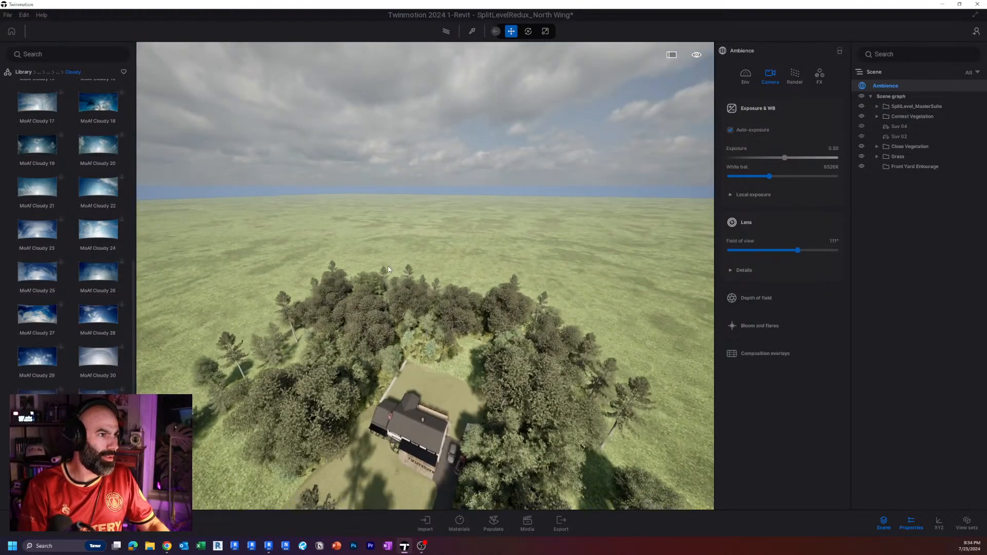
pyautogui.press('w')
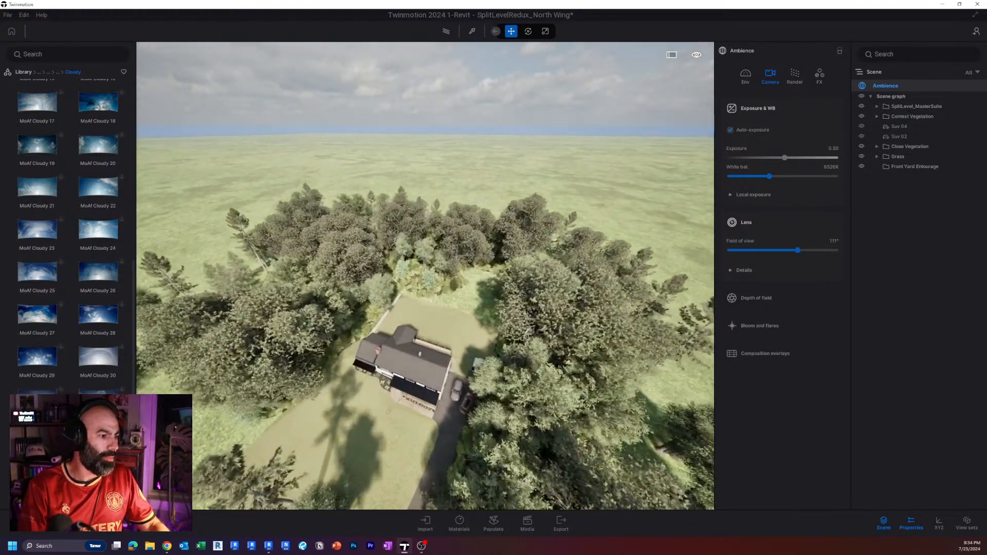
pyautogui.press('ctrl')
pyautogui.press('ctrl')
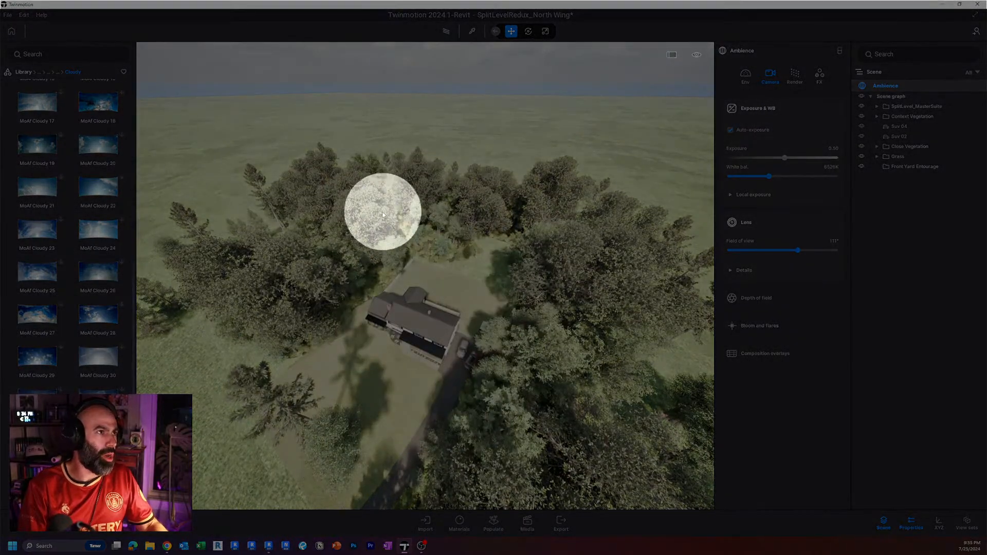
pyautogui.press('w')
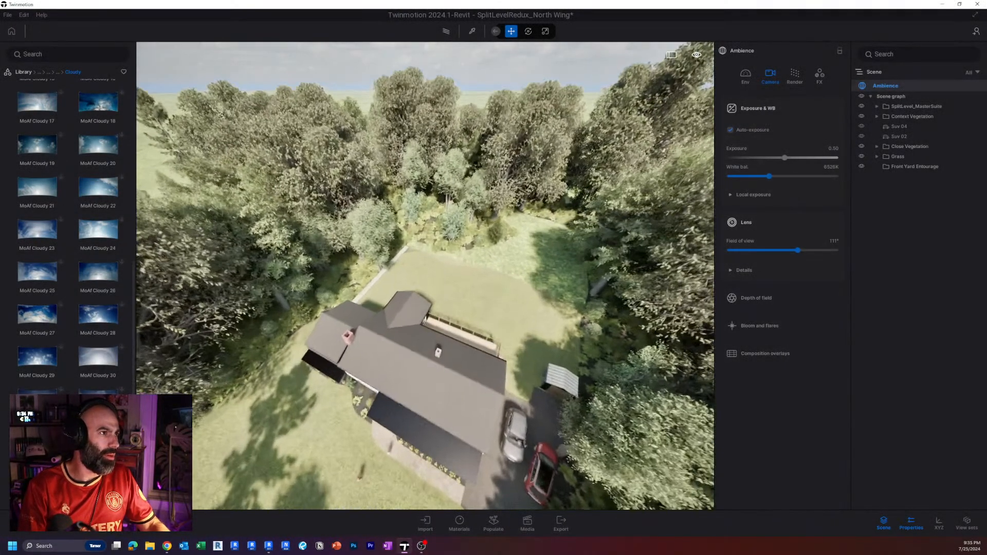
pyautogui.moveTo(302, 334); pyautogui.dragTo(329, 281, button='right')
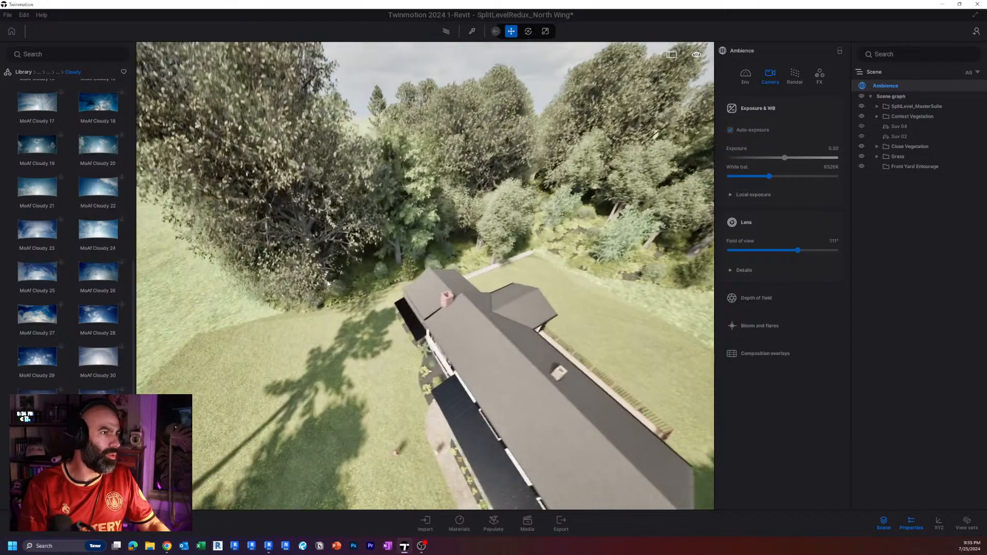
# Inspect the front facade and planting from close up, finishing with a wide view across the shaded lawn.
pyautogui.scroll(4, 329, 281)
pyautogui.press('q')
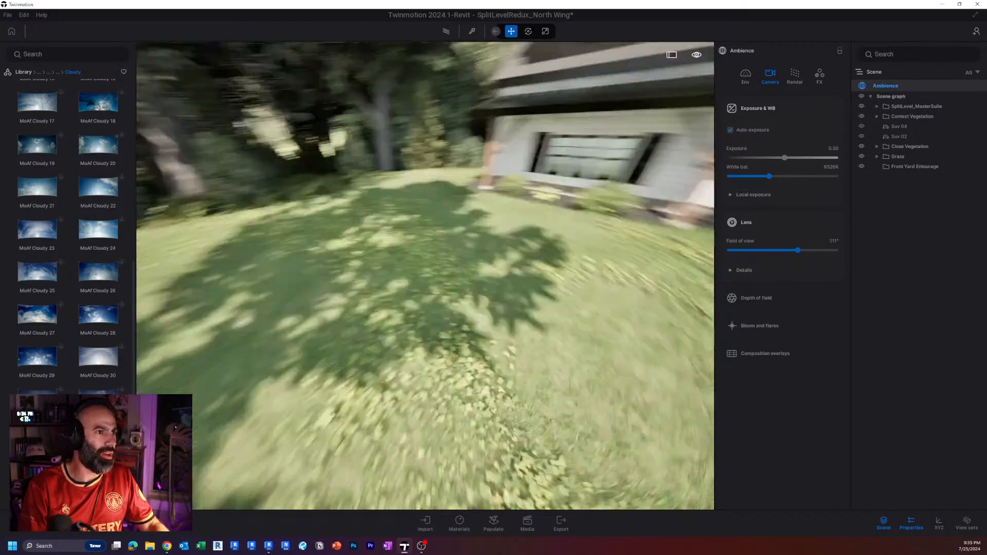
pyautogui.moveTo(329, 281); pyautogui.dragTo(424, 197, button='right')
pyautogui.press('w')
pyautogui.moveTo(425, 291); pyautogui.dragTo(458, 301, button='right')
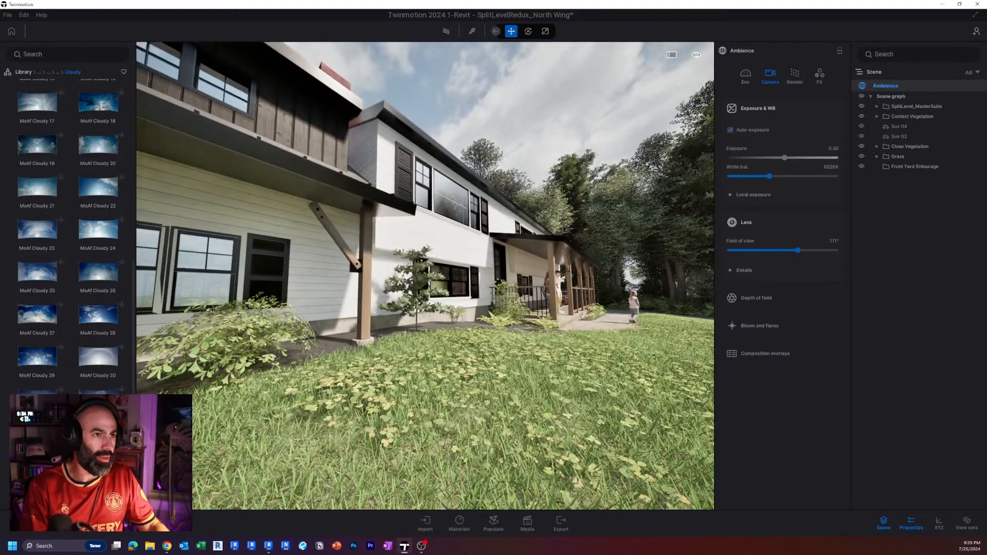
pyautogui.press('d')
pyautogui.moveTo(458, 301); pyautogui.dragTo(530, 354, button='right')
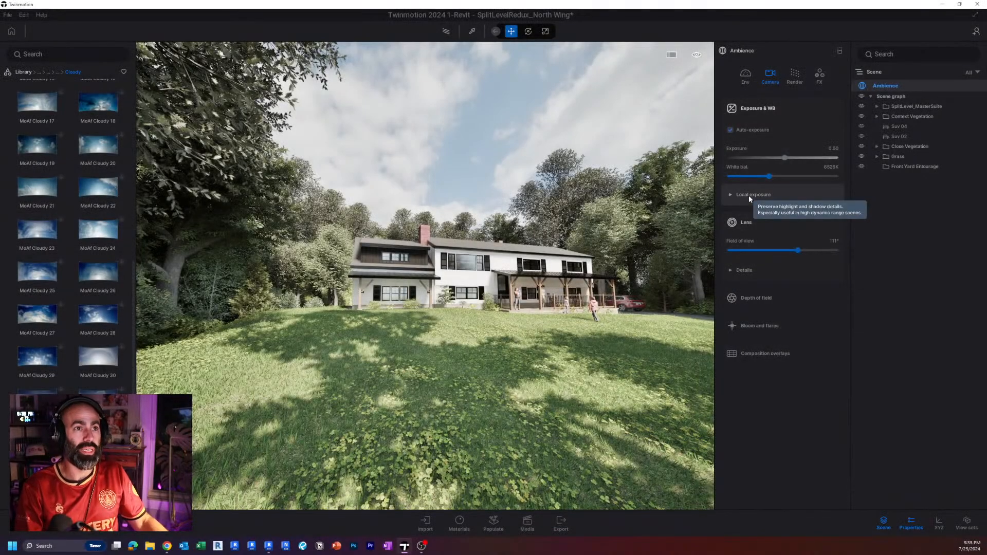
# Expand the local exposure settings, disable local exposure and check the contrast in the facade, lawn shadows and trees.
pyautogui.click(749, 196)
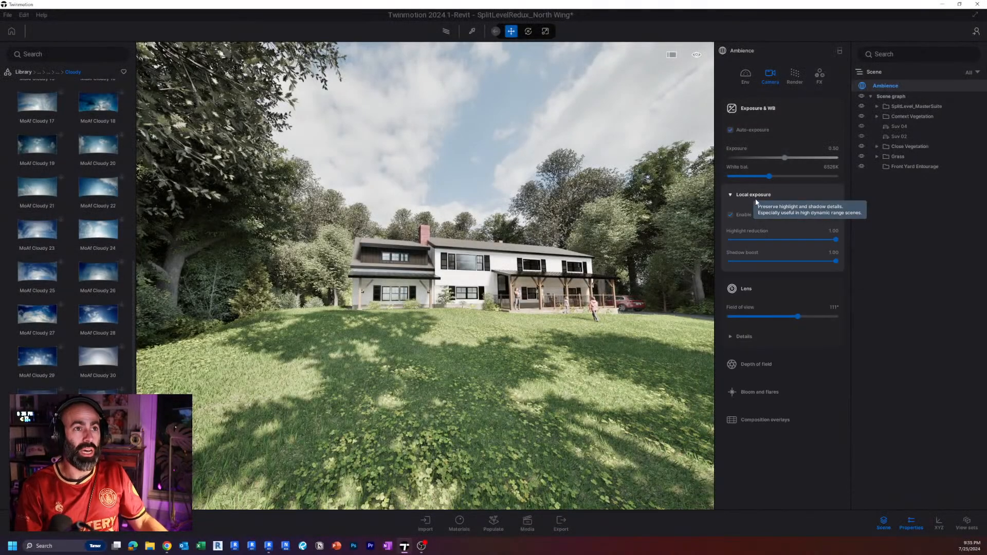
pyautogui.click(735, 215)
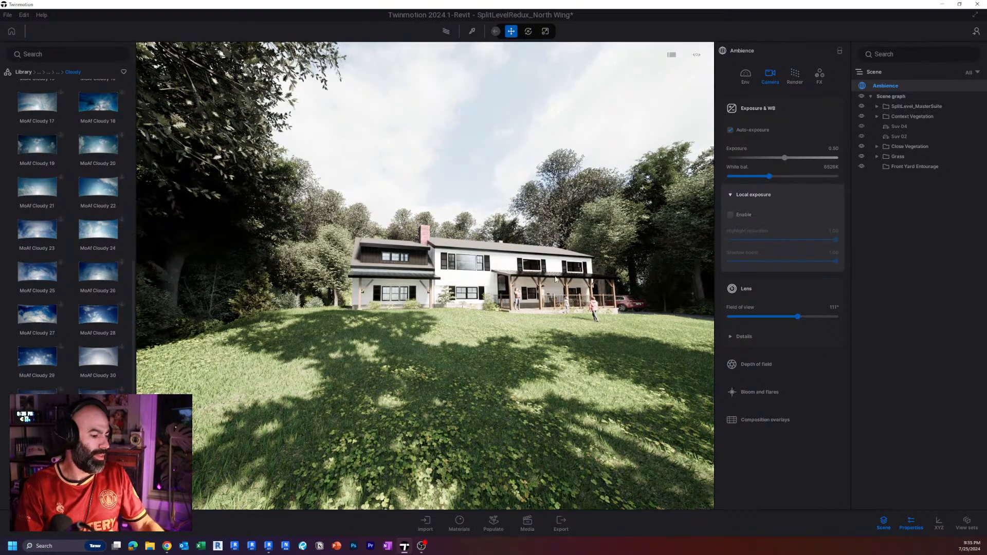
pyautogui.moveTo(555, 280); pyautogui.dragTo(594, 289, button='right')
pyautogui.press('w')
pyautogui.press('s')
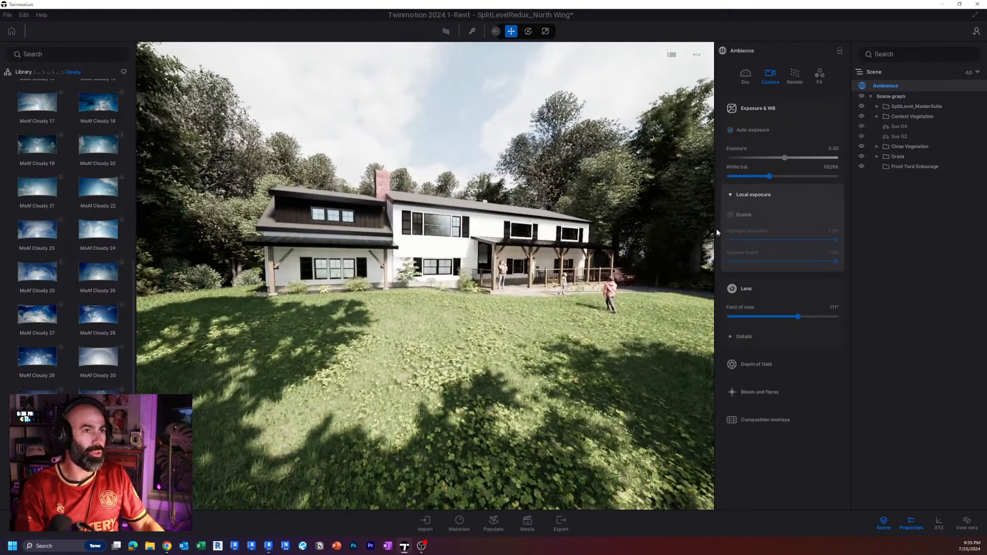
pyautogui.moveTo(575, 241); pyautogui.dragTo(393, 240, button='right')
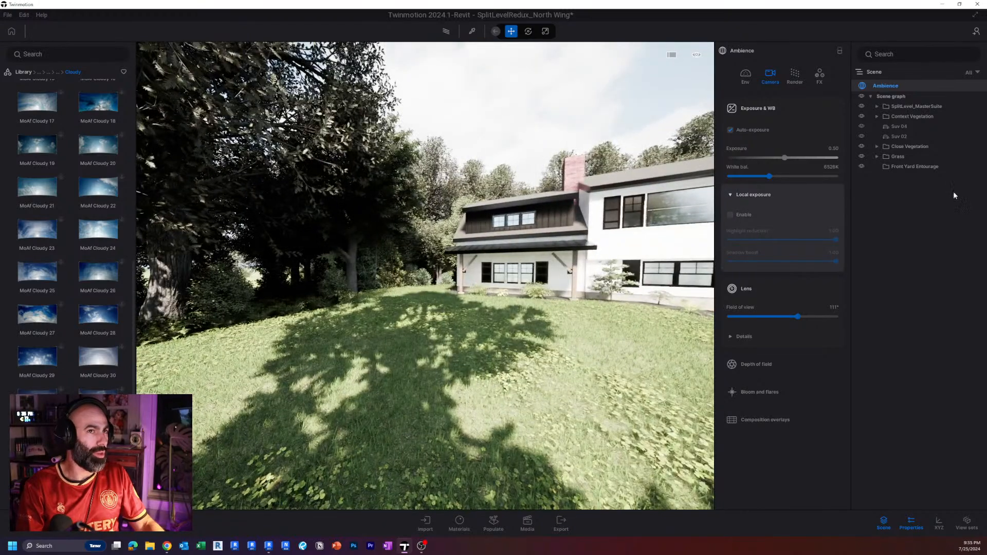
# Toggle local exposure repeatedly to compare the tree shadows, sky and facade, and leave it enabled.
pyautogui.click(733, 212)
pyautogui.click(732, 213)
pyautogui.click(733, 212)
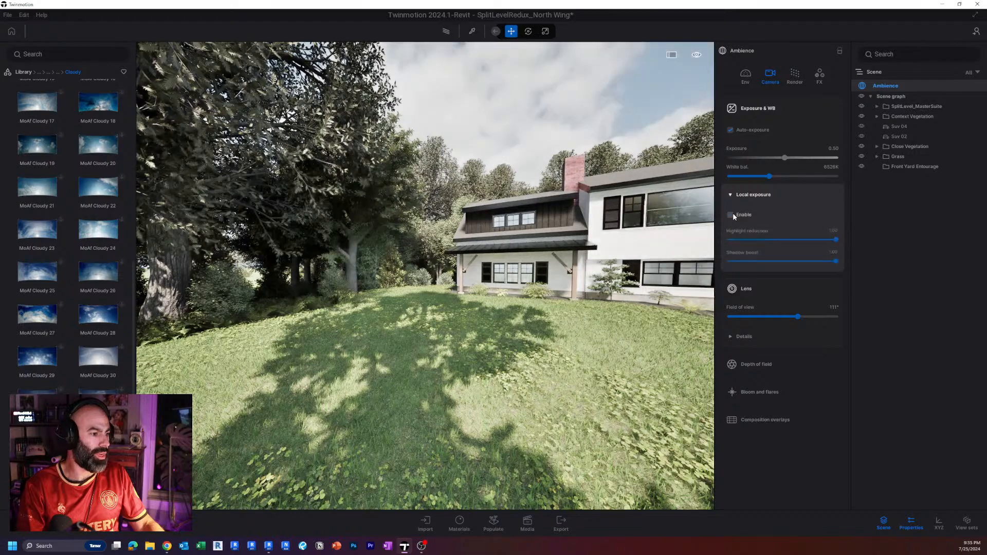
pyautogui.click(733, 212)
pyautogui.click(736, 213)
pyautogui.moveTo(381, 218); pyautogui.dragTo(507, 241, button='right')
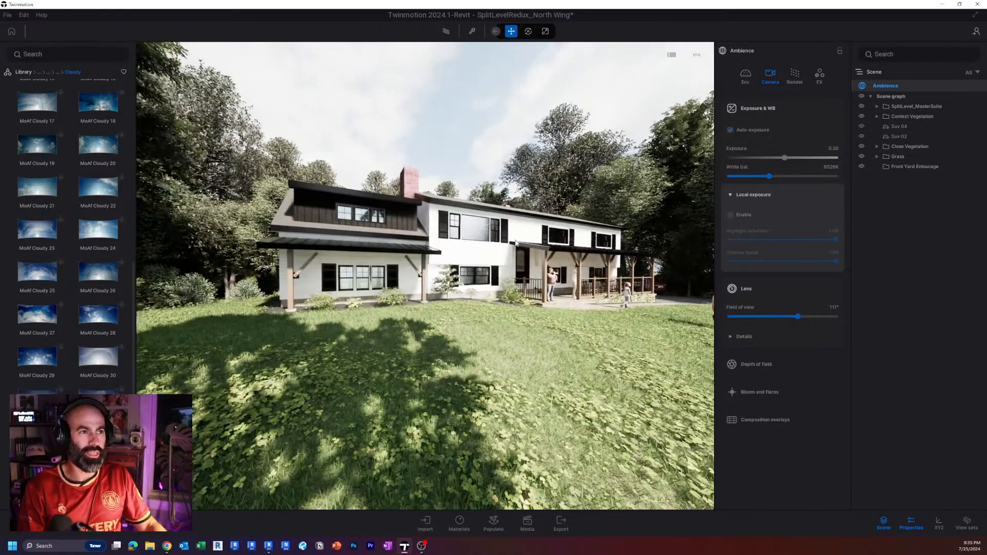
pyautogui.press('s')
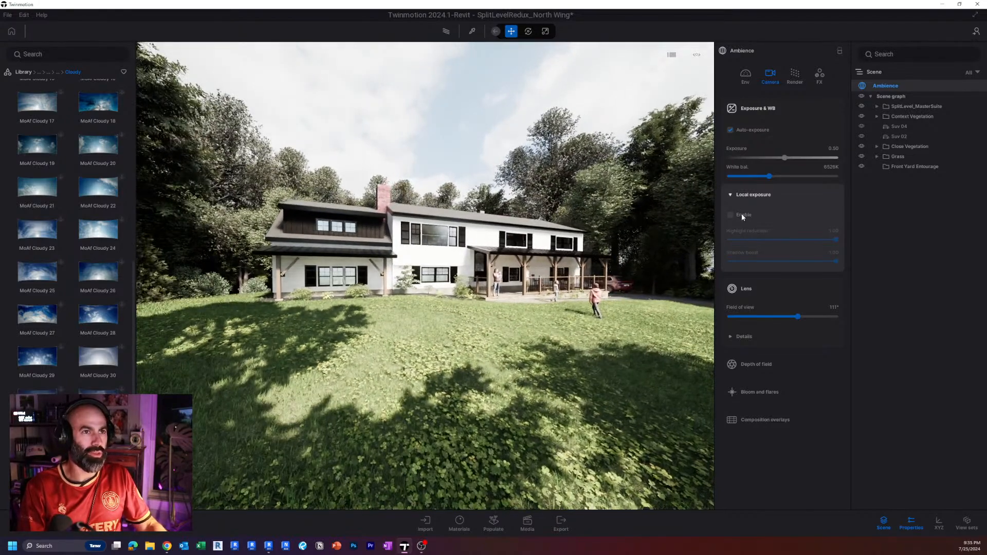
pyautogui.click(741, 214)
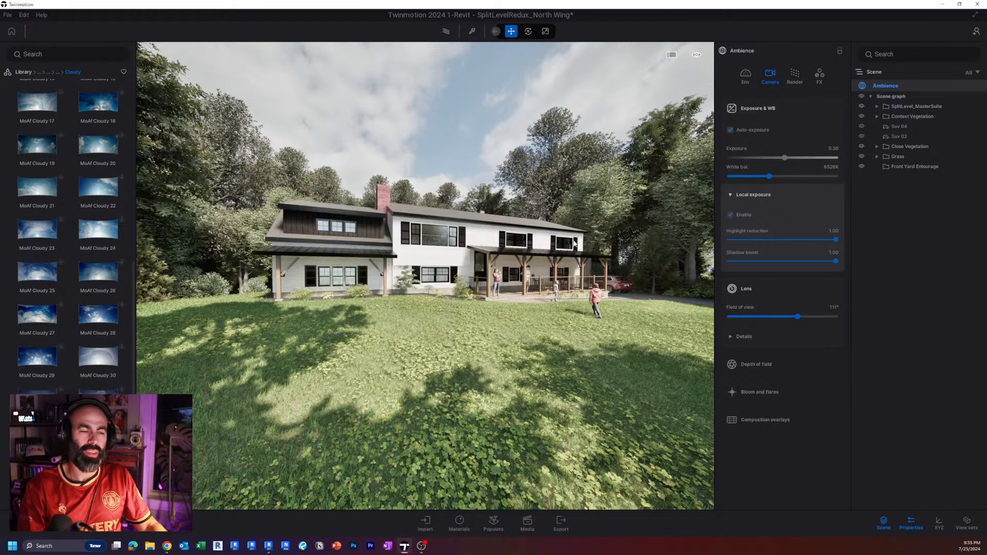
# Vary the local exposure's highlight reduction and shadow boost to compare their effect, leaving both at 1.00.
pyautogui.moveTo(603, 239); pyautogui.dragTo(574, 244, button='right')
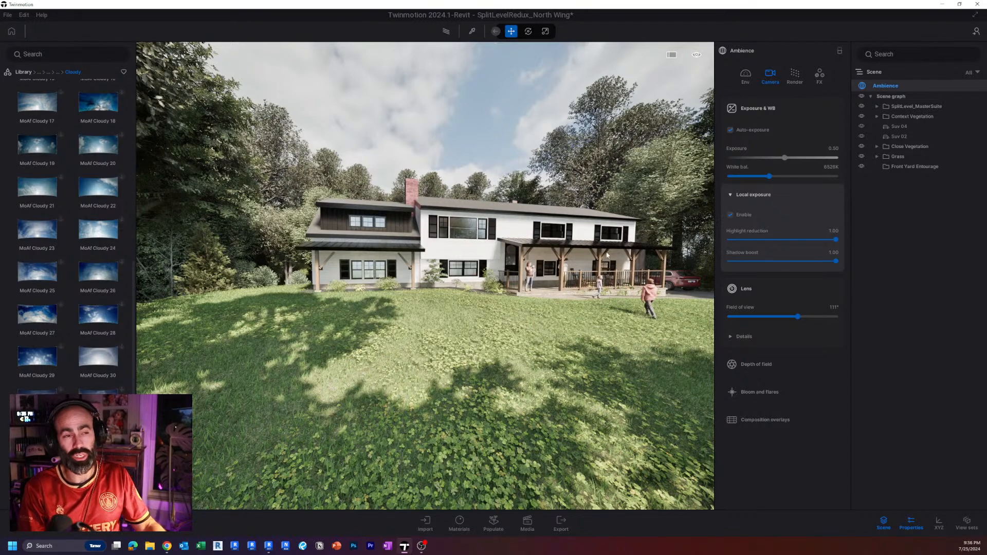
pyautogui.moveTo(835, 261); pyautogui.dragTo(925, 269)
pyautogui.click(831, 239)
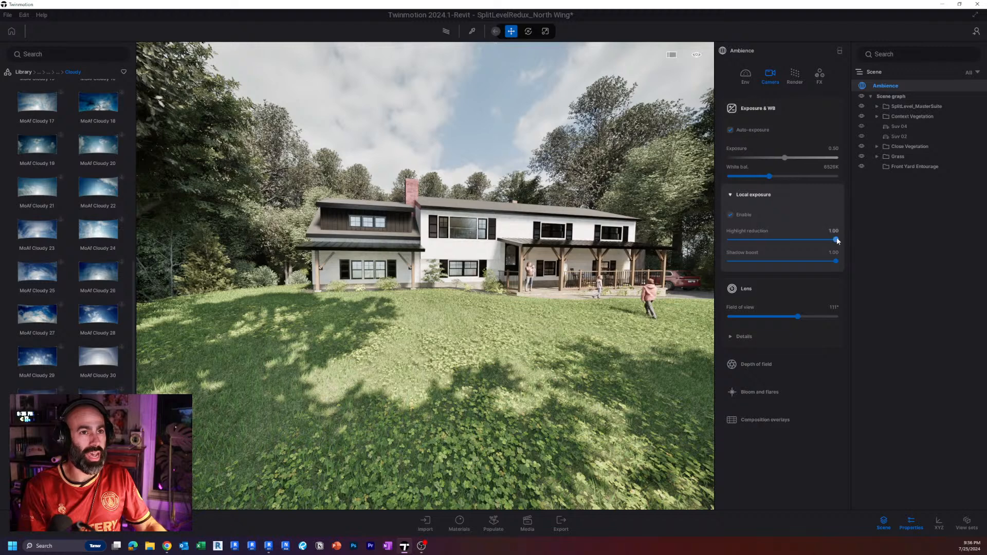
pyautogui.moveTo(905, 243); pyautogui.dragTo(907, 243)
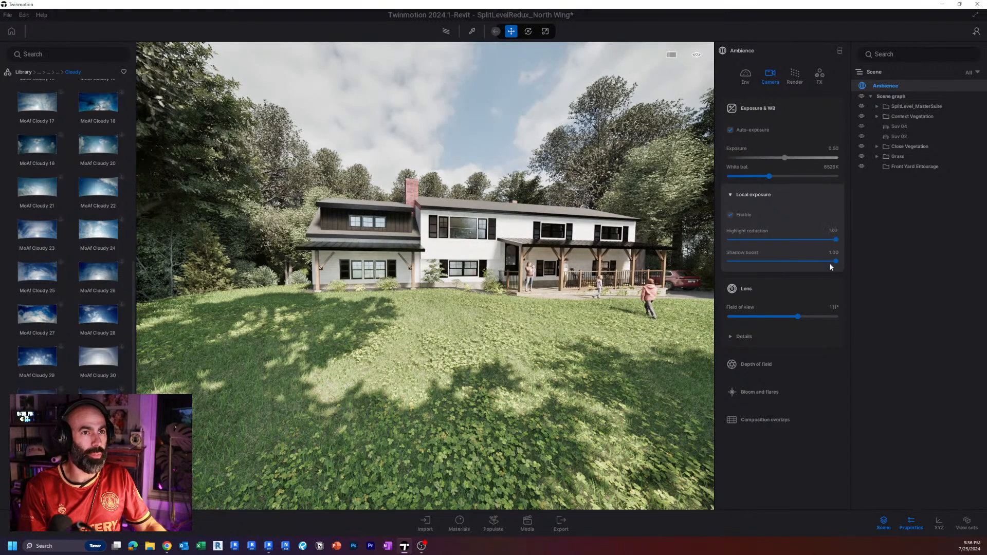
pyautogui.moveTo(834, 261); pyautogui.dragTo(887, 260)
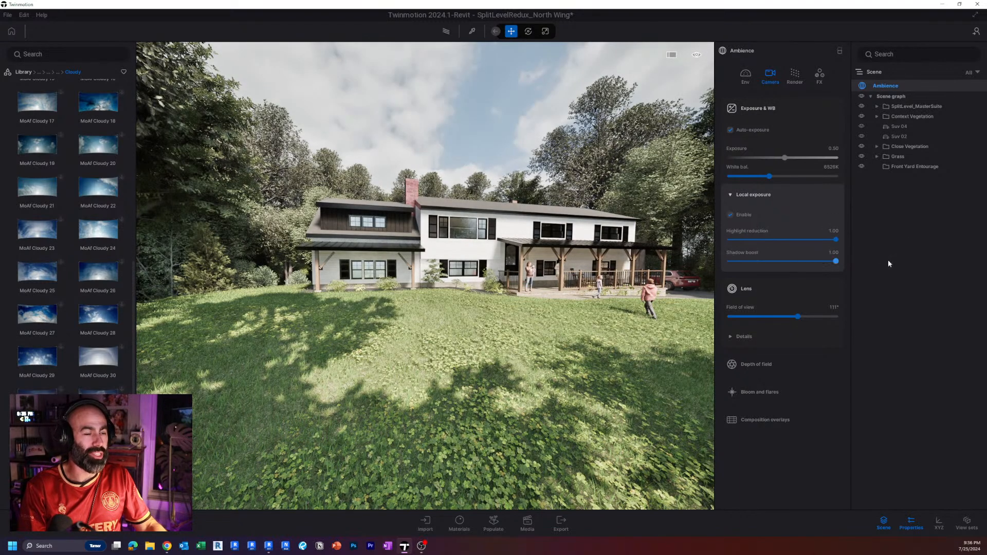
pyautogui.moveTo(784, 240); pyautogui.dragTo(928, 252)
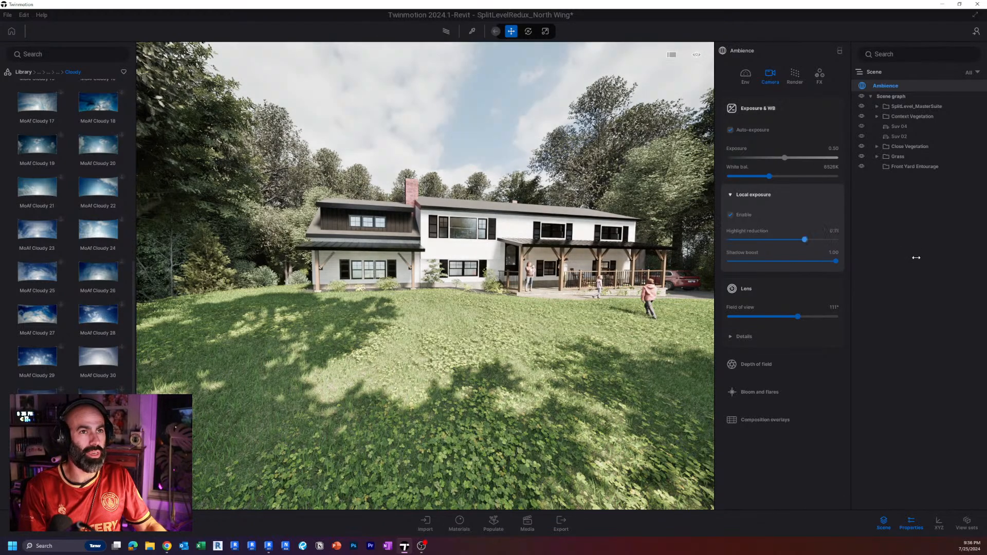
# Set the camera exposure to 0.25 and check the brightness of the facade and lawn from closer.
pyautogui.moveTo(836, 148); pyautogui.dragTo(854, 149)
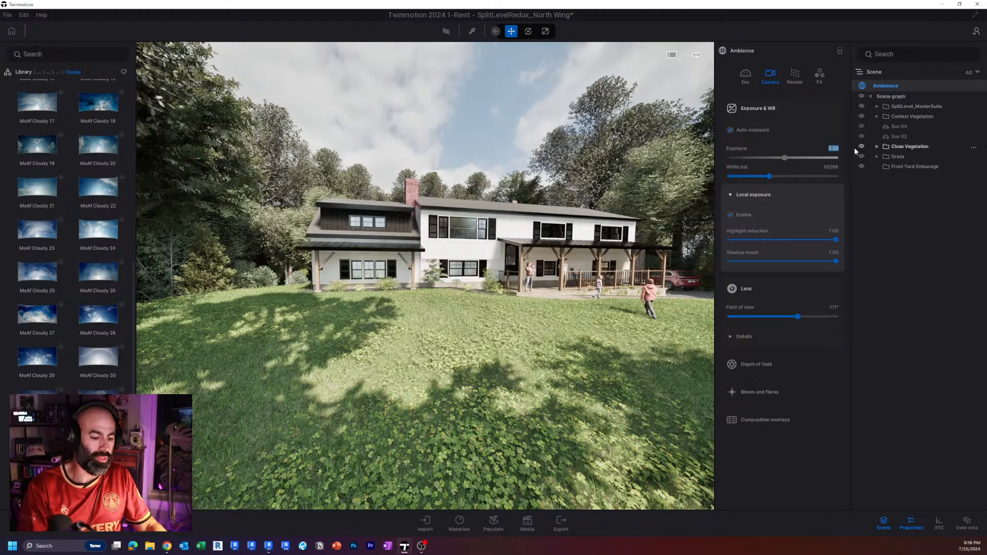
pyautogui.write('.25')
pyautogui.press('Return')
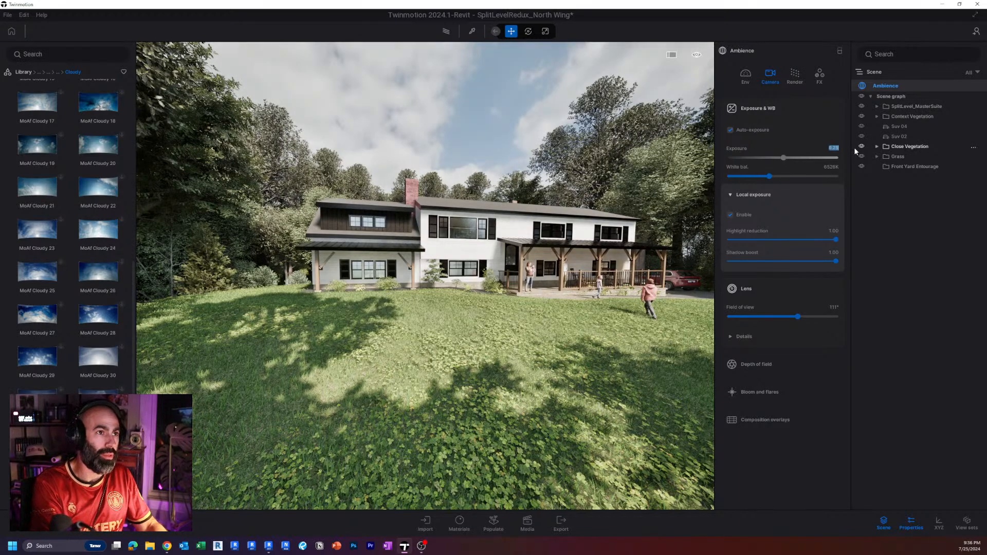
pyautogui.moveTo(534, 174); pyautogui.dragTo(608, 203, button='right')
pyautogui.press('w')
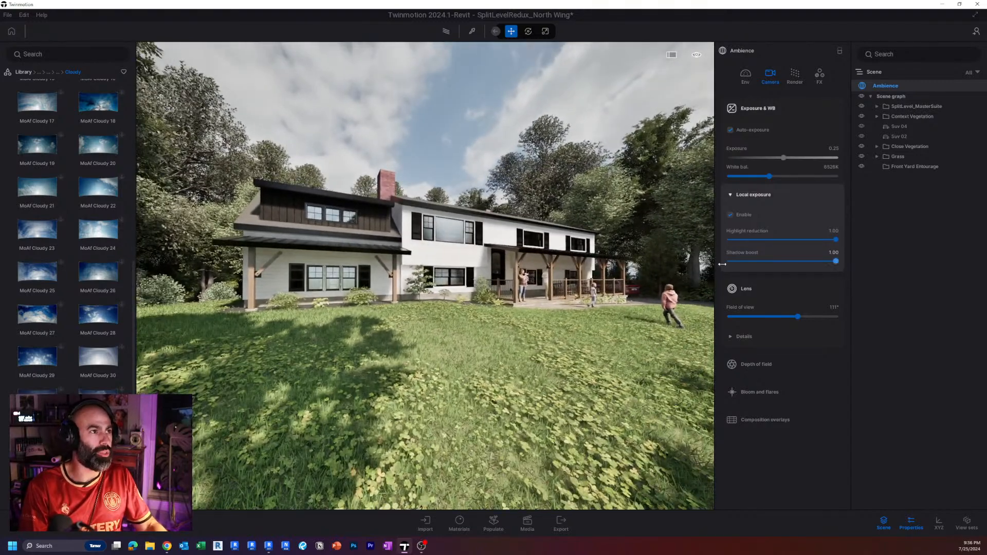
# Recheck shadow boost and highlight reduction from the closer view, keep both at 1.00 and collapse the local exposure settings.
pyautogui.moveTo(722, 264); pyautogui.dragTo(710, 264)
pyautogui.moveTo(866, 272); pyautogui.dragTo(968, 251)
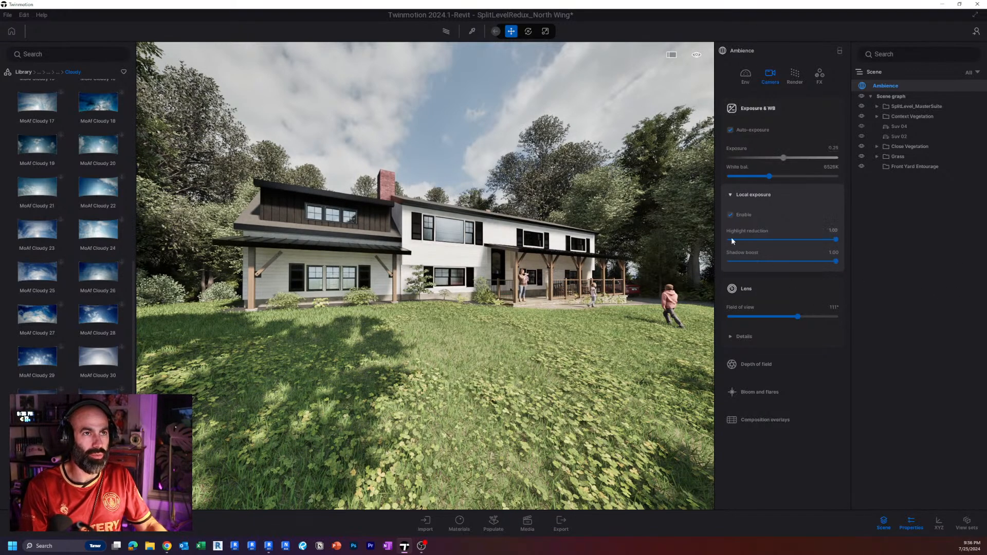
pyautogui.click(736, 193)
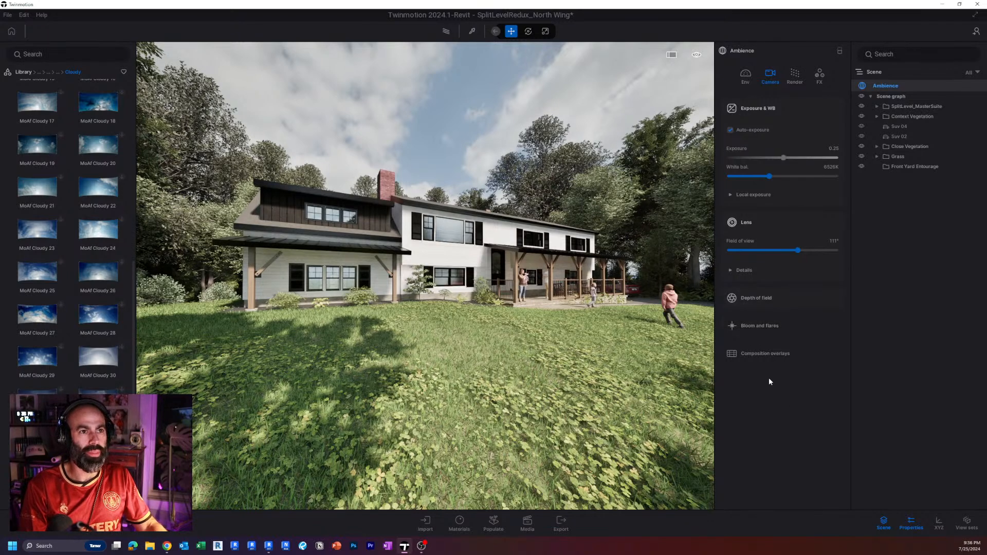
# Review the camera's bloom and flares settings and bring up the render settings.
pyautogui.click(760, 326)
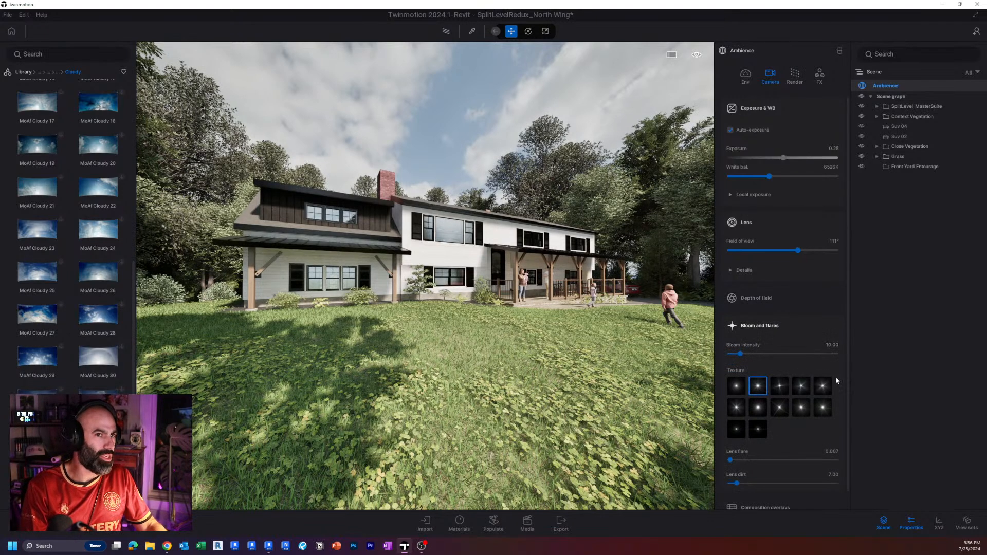
pyautogui.scroll(-2, 837, 380)
pyautogui.moveTo(524, 335); pyautogui.dragTo(612, 318, button='right')
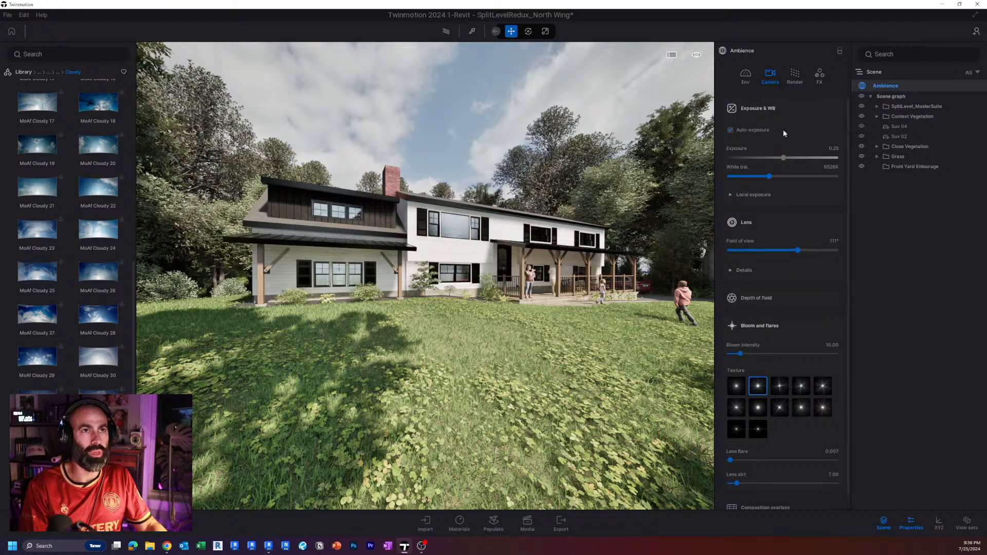
pyautogui.scroll(1, 783, 128)
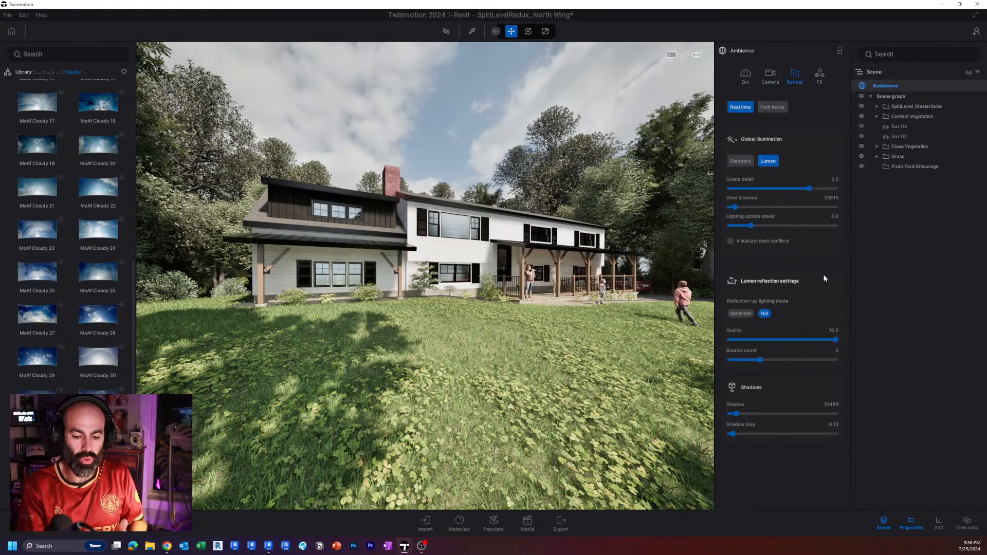
# Switch global illumination to Standard and examine the facade, porch and trees from several viewpoints.
pyautogui.moveTo(548, 295)
pyautogui.keyDown('shift'); pyautogui.mouseDown(button='middle')
pyautogui.moveTo(344, 293)
pyautogui.moveTo(535, 294)
pyautogui.mouseUp(button='middle'); pyautogui.keyUp('shift')
pyautogui.moveTo(535, 294); pyautogui.dragTo(556, 295, button='right')
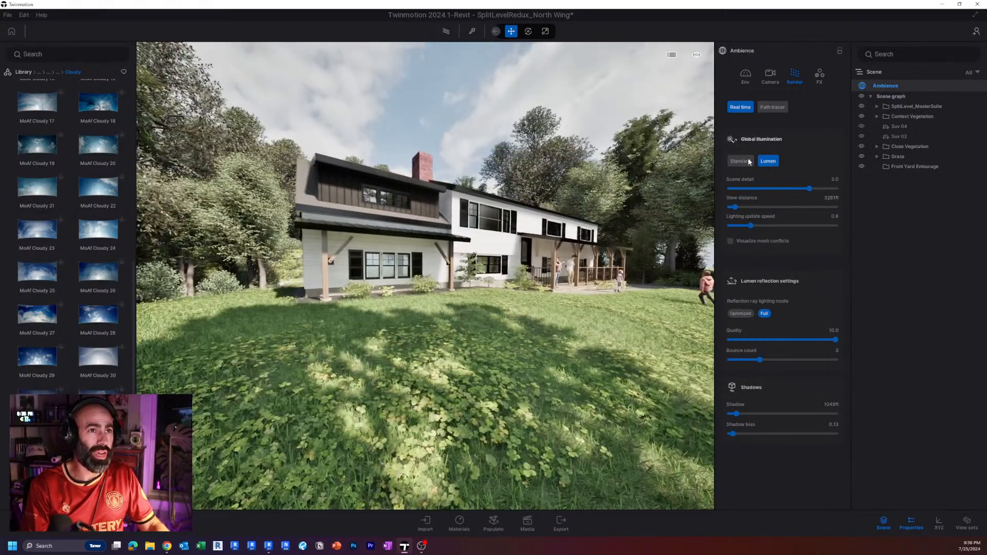
pyautogui.click(750, 160)
pyautogui.press('w')
pyautogui.moveTo(462, 254); pyautogui.dragTo(494, 255, button='right')
pyautogui.press('d')
pyautogui.moveTo(688, 210); pyautogui.dragTo(625, 210, button='right')
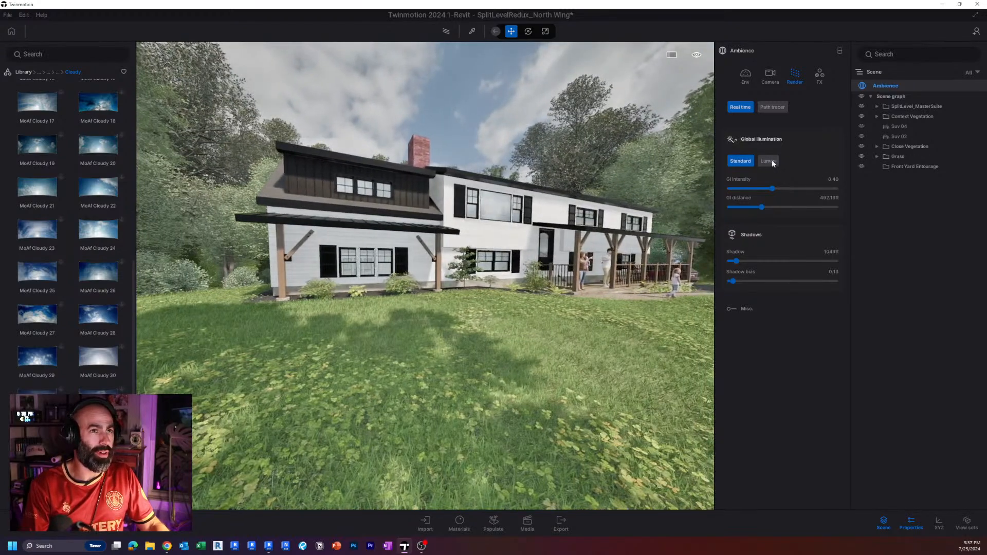
pyautogui.press('s')
pyautogui.moveTo(671, 163); pyautogui.dragTo(678, 169, button='right')
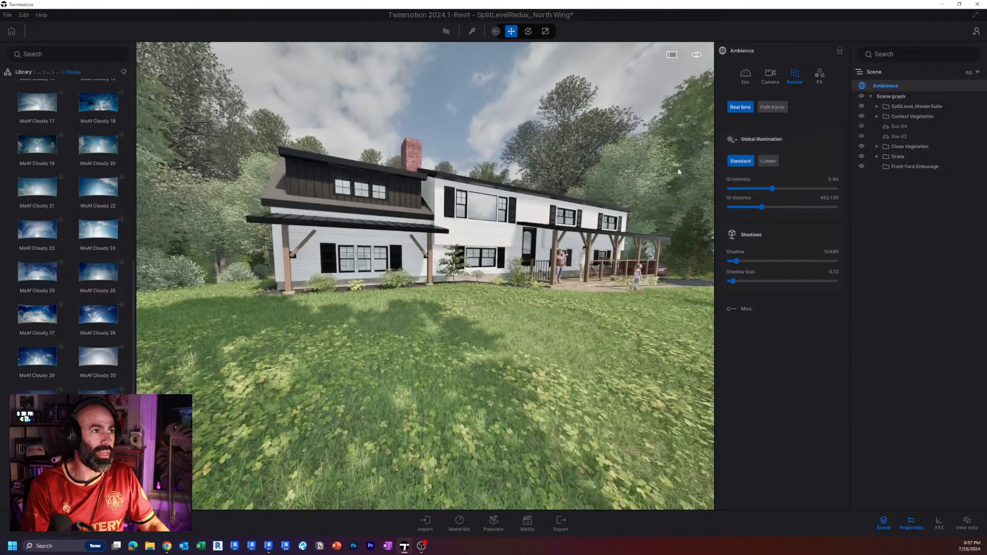
# Alternate global illumination between Lumen and Standard to compare the lighting, leaving Lumen active.
pyautogui.click(767, 161)
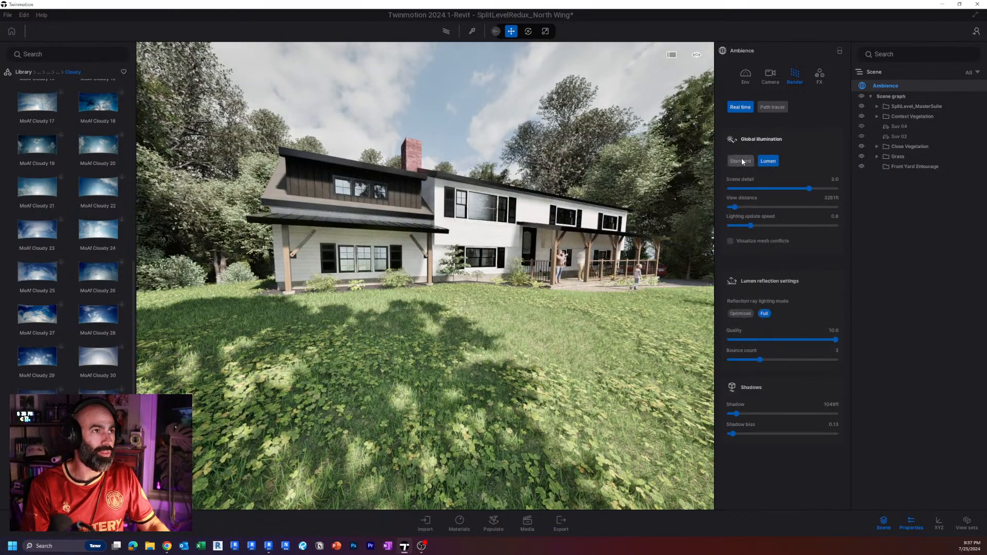
pyautogui.click(741, 161)
pyautogui.click(769, 162)
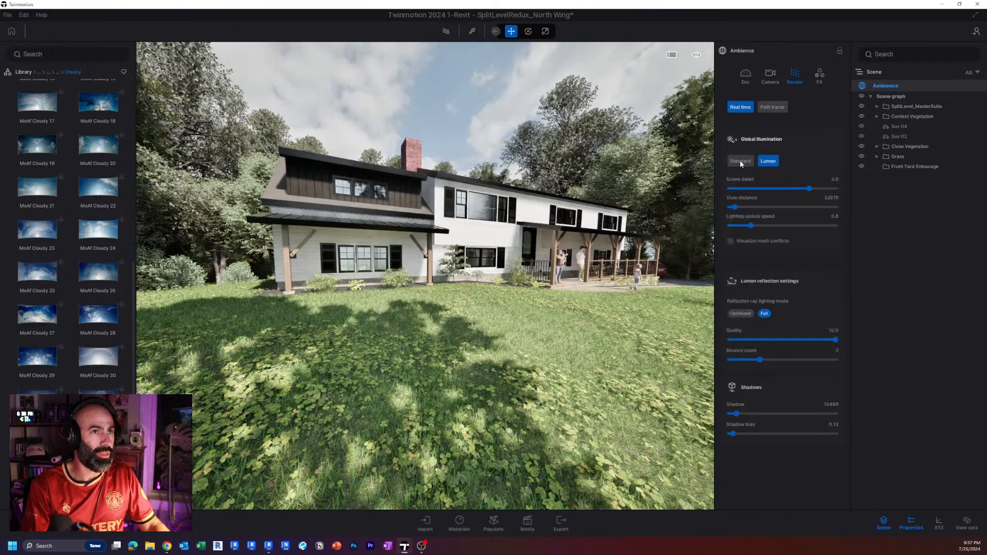
pyautogui.click(739, 160)
pyautogui.click(768, 161)
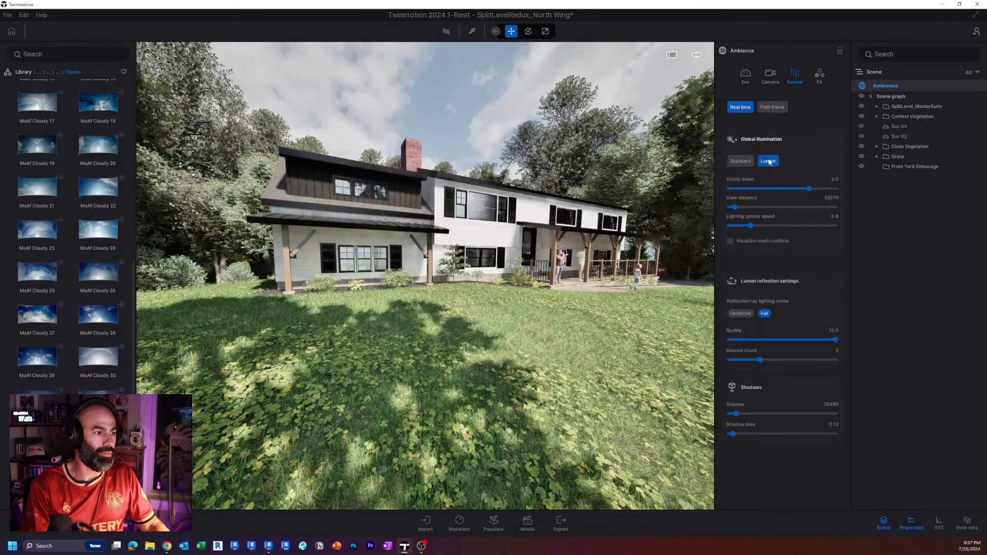
# Check the Lumen lighting on the facade from near and far and set the scene detail to 3.1.
pyautogui.press('w')
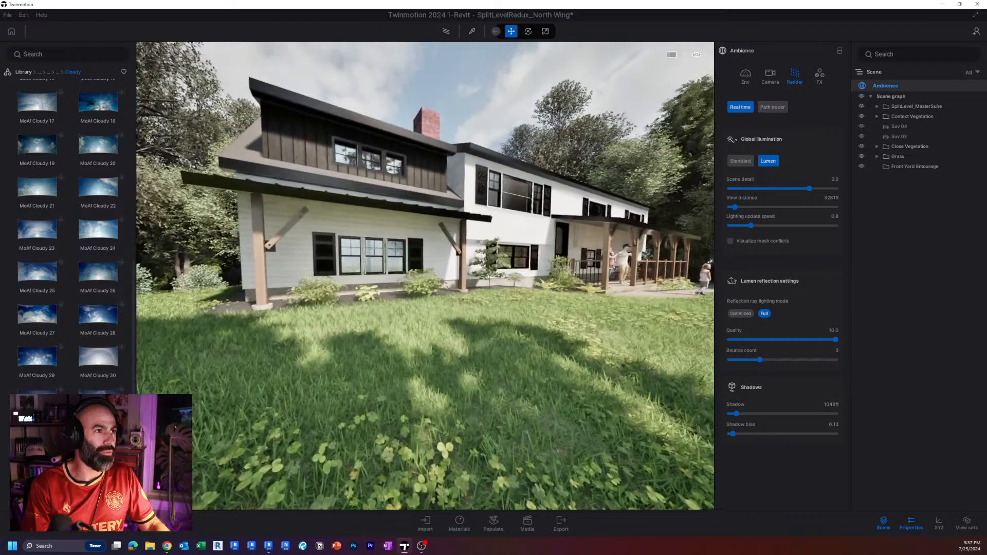
pyautogui.moveTo(425, 276)
pyautogui.mouseDown(button='right')
pyautogui.moveTo(509, 276)
pyautogui.moveTo(425, 276)
pyautogui.mouseUp(button='right')
pyautogui.press('s')
pyautogui.press('d')
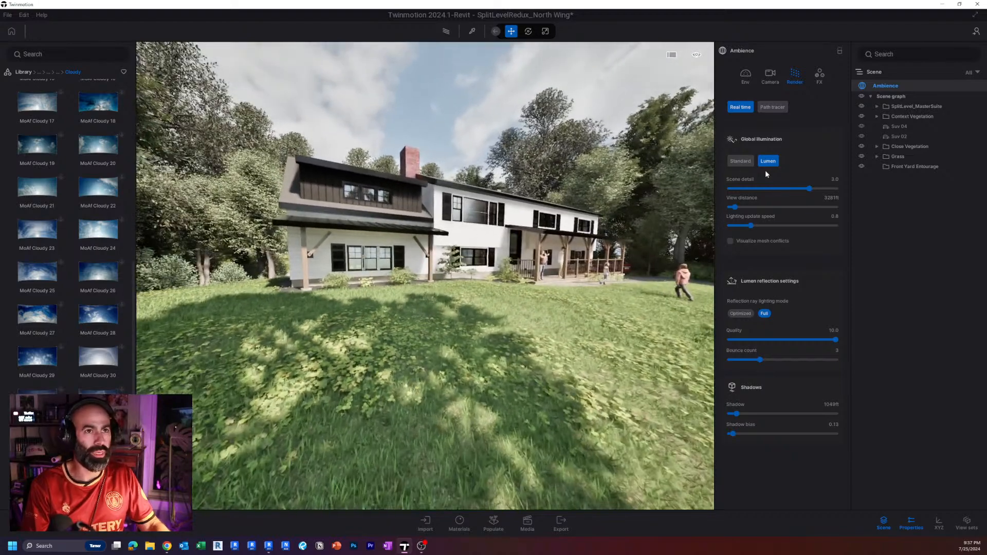
pyautogui.moveTo(452, 225); pyautogui.dragTo(463, 228, button='right')
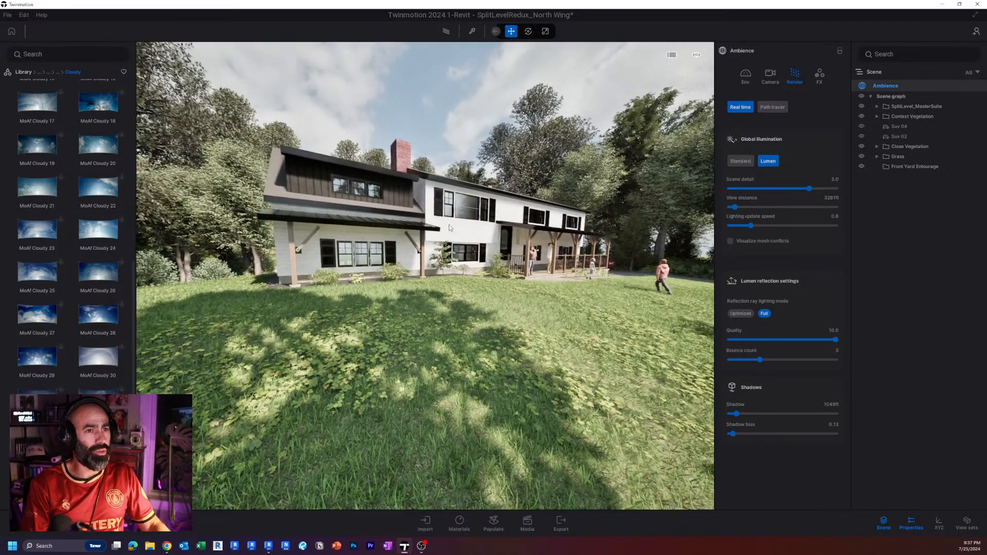
pyautogui.press('w')
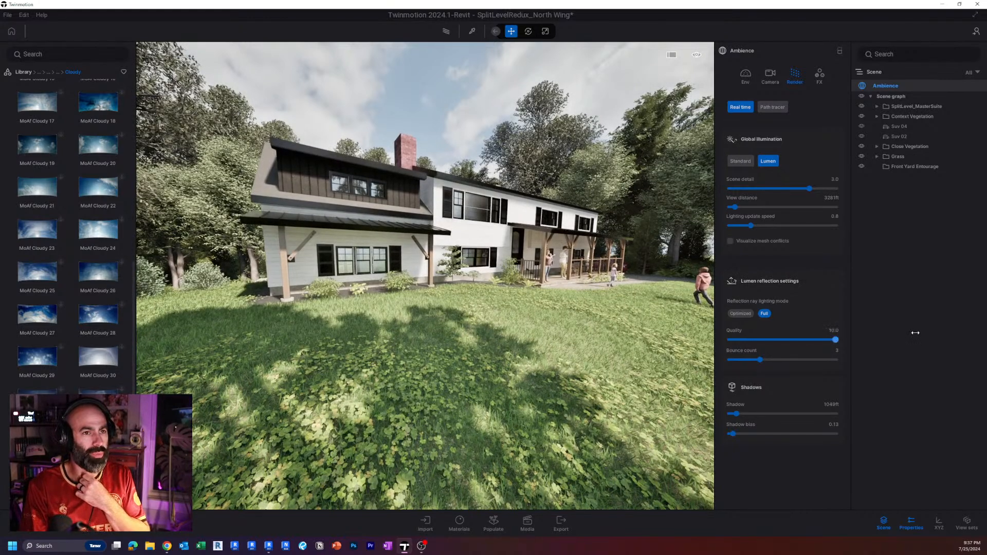
pyautogui.moveTo(808, 189)
pyautogui.mouseDown()
pyautogui.moveTo(864, 189)
pyautogui.moveTo(810, 188)
pyautogui.mouseUp()
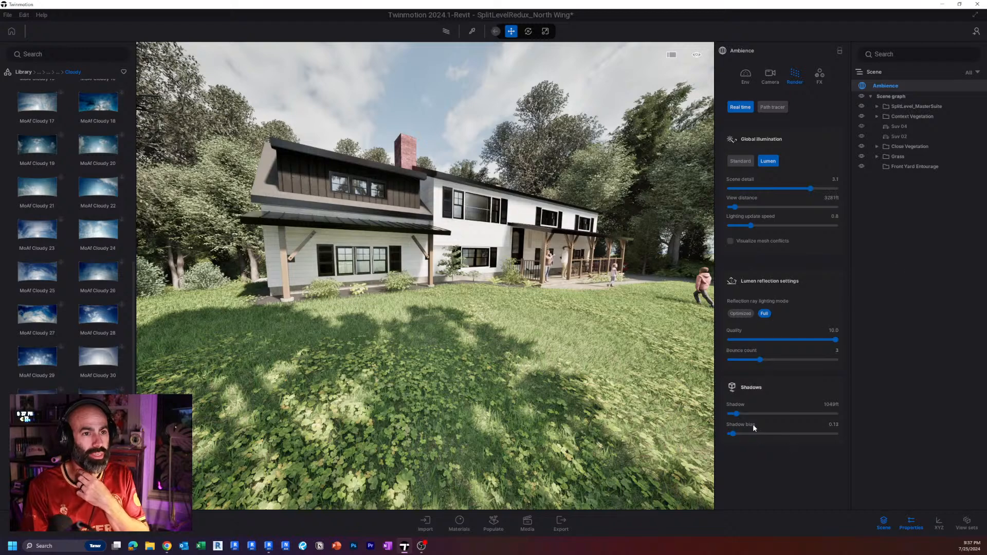
# Raise the shadow distance to about 1586 ft and inspect the lawn shadows from close to the ground.
pyautogui.press('d')
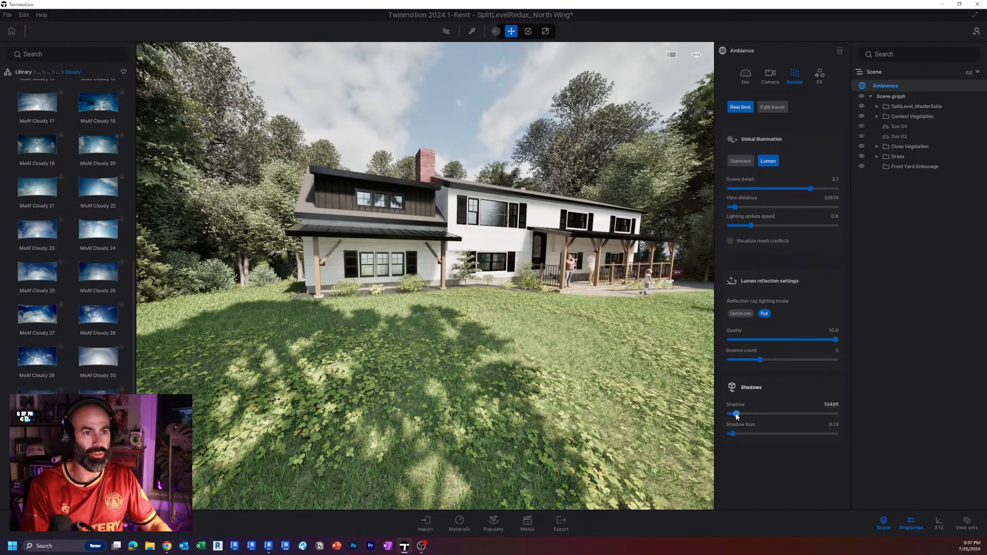
pyautogui.moveTo(736, 414); pyautogui.dragTo(740, 413)
pyautogui.press('q')
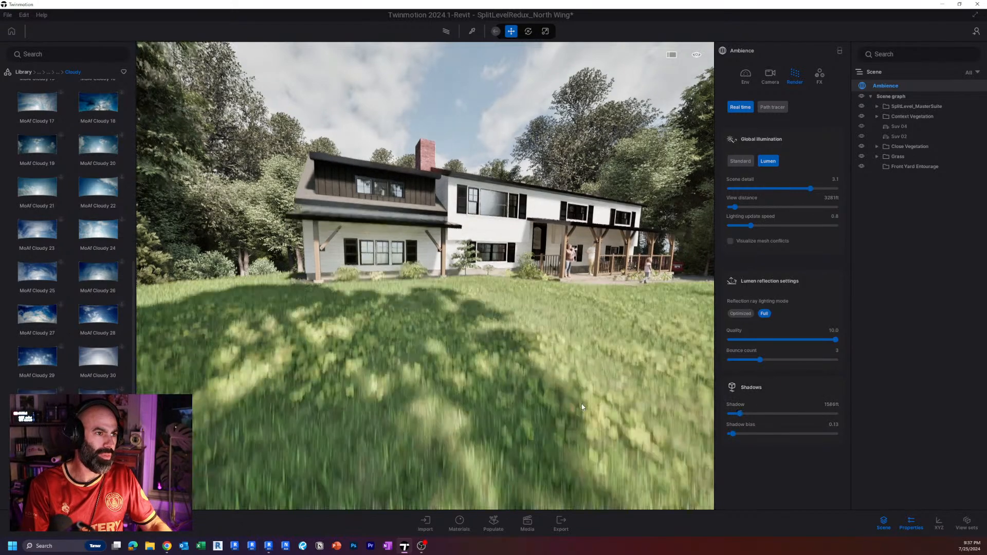
pyautogui.press('w')
pyautogui.press('w')
pyautogui.press('q')
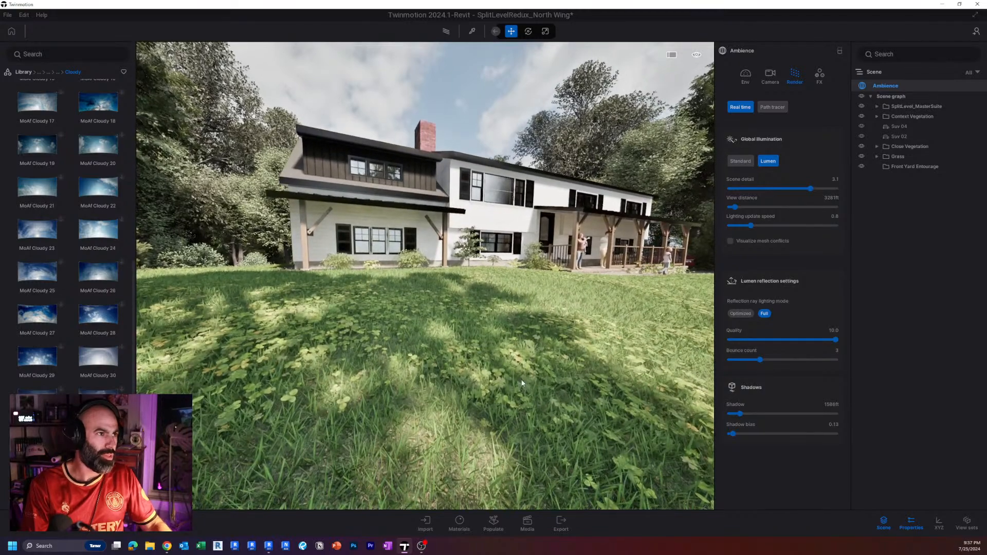
pyautogui.press('ctrl')
pyautogui.press('ctrl')
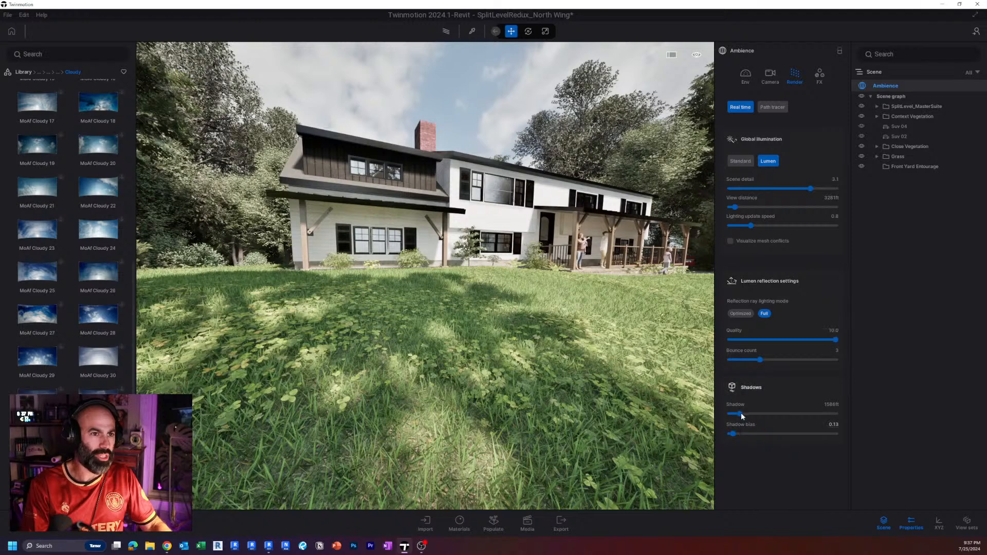
# Try shadow distances down to 33 ft and set the shadow distance to 212 ft.
pyautogui.moveTo(741, 414); pyautogui.dragTo(719, 413)
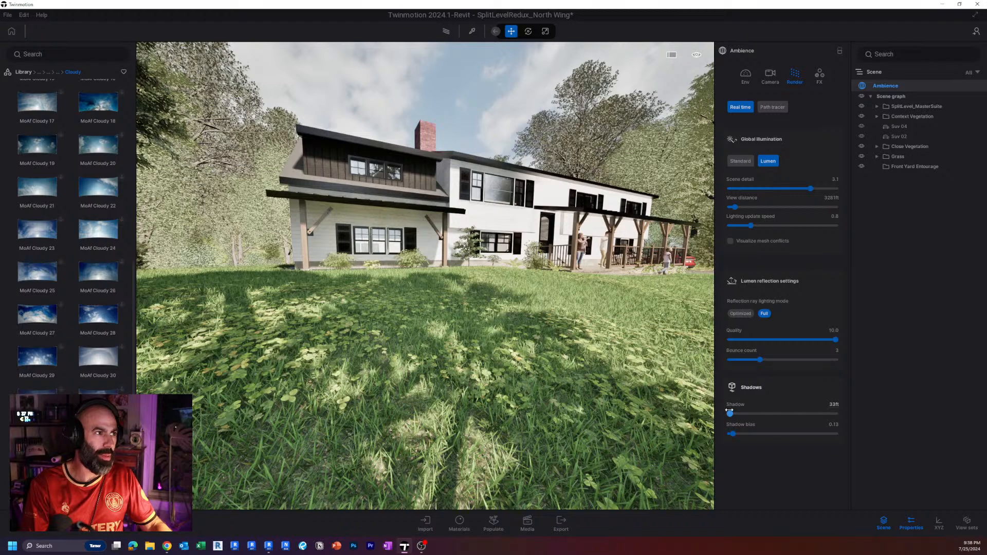
pyautogui.moveTo(730, 411); pyautogui.dragTo(734, 410)
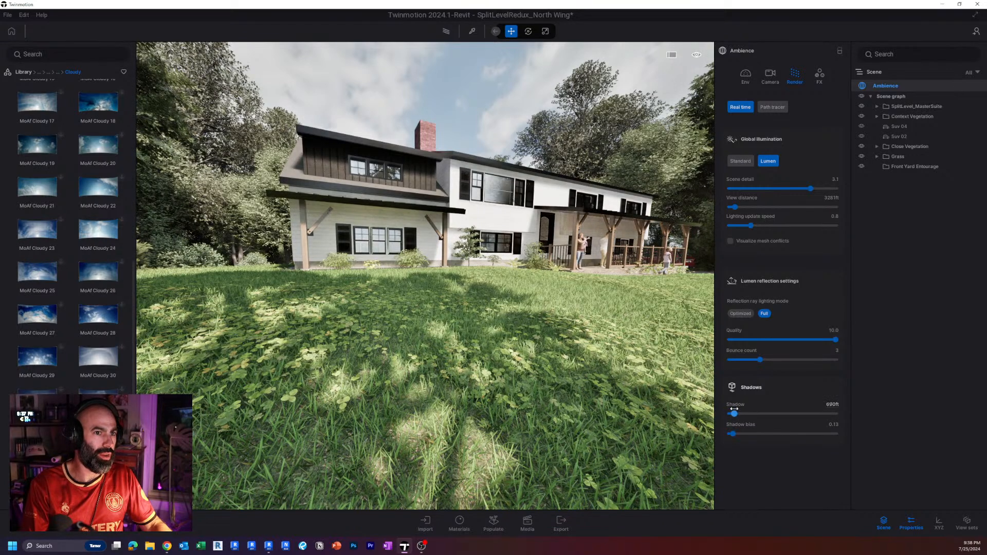
pyautogui.moveTo(733, 408); pyautogui.dragTo(730, 410)
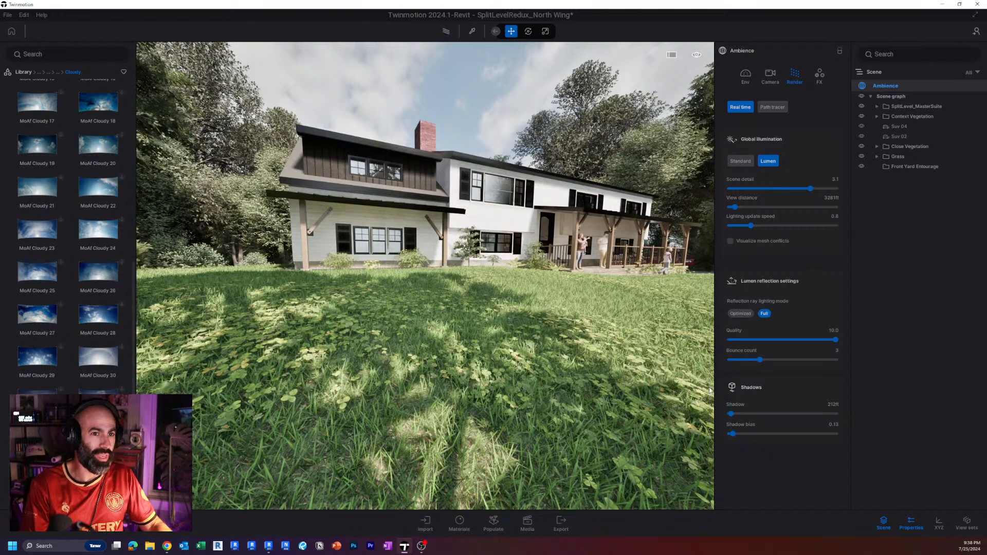
# Examine the shadows on the grass, facade and tree line from several low viewpoints across the front lawn.
pyautogui.press('s')
pyautogui.moveTo(466, 337)
pyautogui.mouseDown(button='right')
pyautogui.moveTo(455, 347)
pyautogui.moveTo(462, 320)
pyautogui.mouseUp(button='right')
pyautogui.press('e')
pyautogui.press('w')
pyautogui.press('q')
pyautogui.press('q')
pyautogui.press('s')
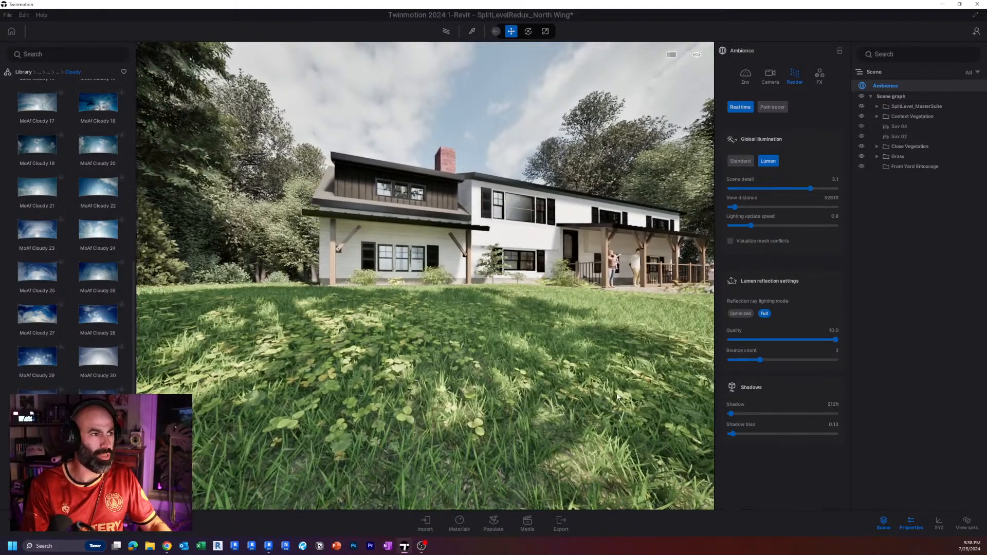
pyautogui.press('d')
pyautogui.press('e')
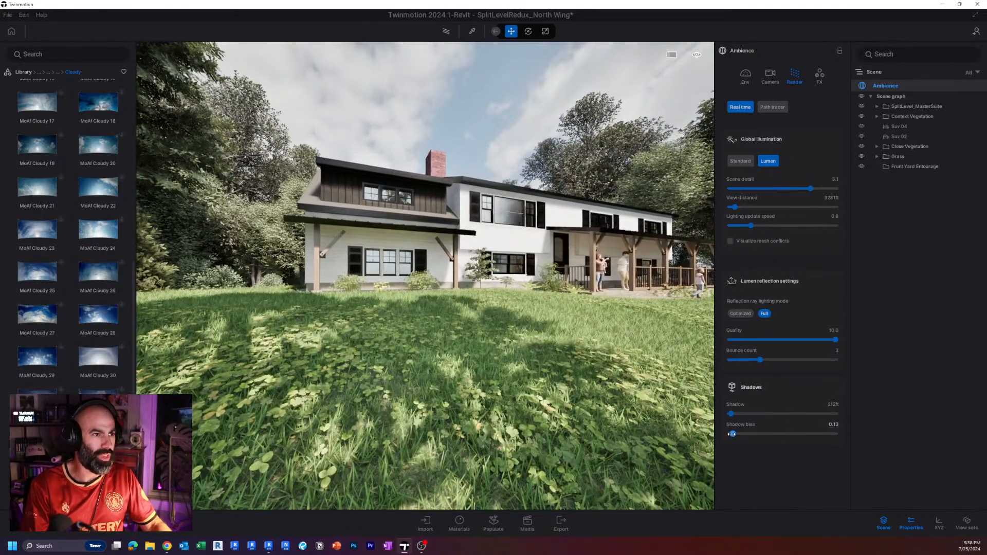
# Set the shadow bias to 0.11 and check the shadows in the grass from close up.
pyautogui.moveTo(733, 433); pyautogui.dragTo(729, 435)
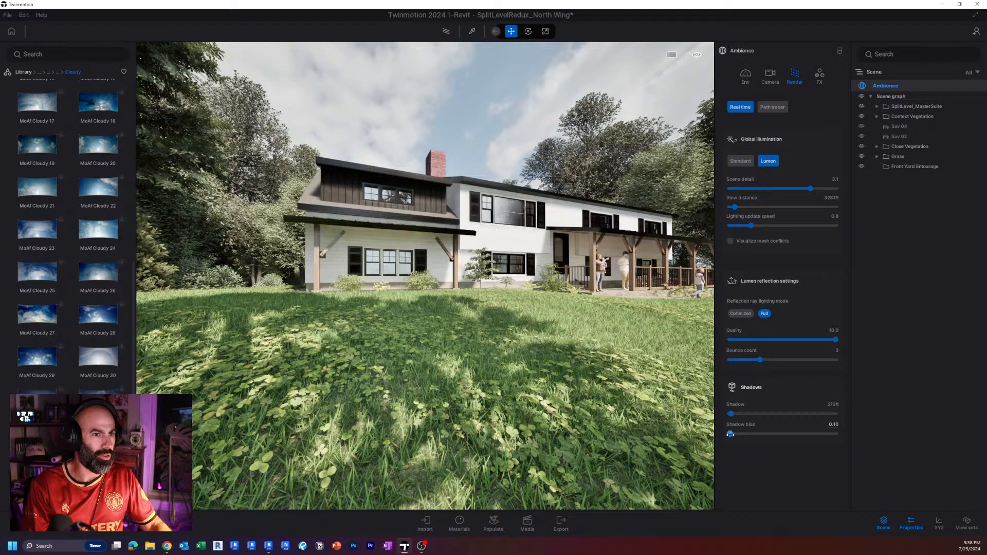
pyautogui.press('w')
pyautogui.moveTo(560, 329); pyautogui.dragTo(560, 317, button='right')
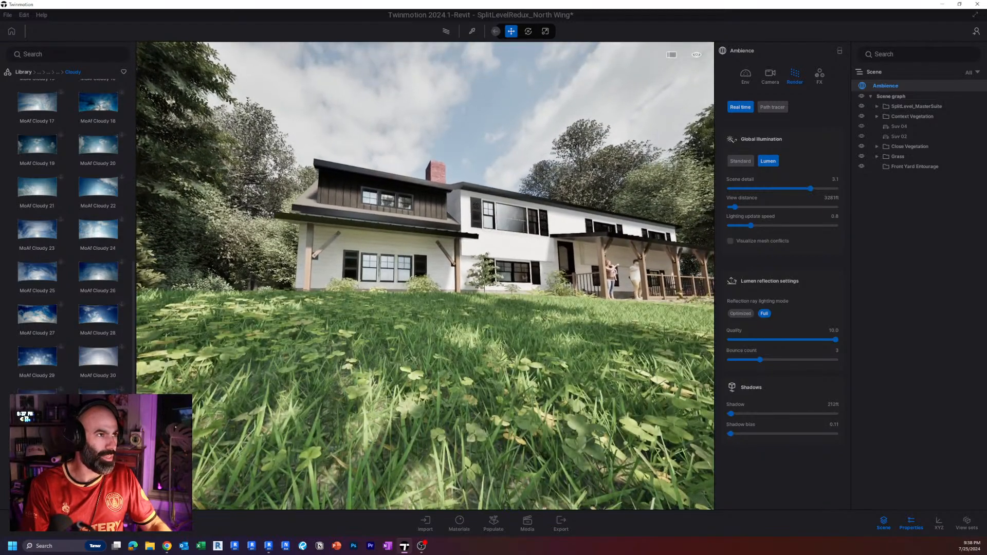
# Try a shadow distance of about 1347 ft, set it to 200 ft, and check the lawn shadows from farther back.
pyautogui.moveTo(460, 421); pyautogui.dragTo(468, 424, button='right')
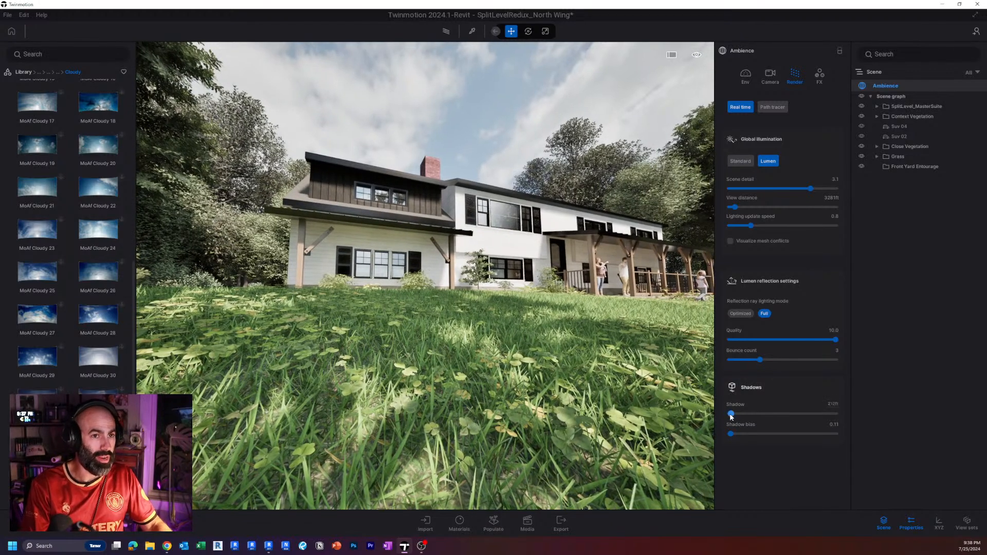
pyautogui.moveTo(733, 413); pyautogui.dragTo(739, 414)
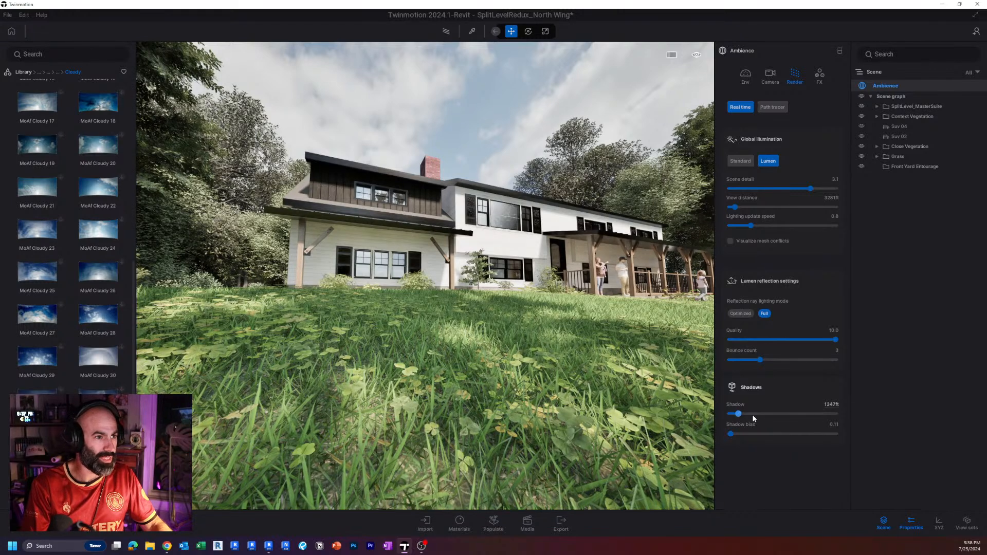
pyautogui.click(829, 402)
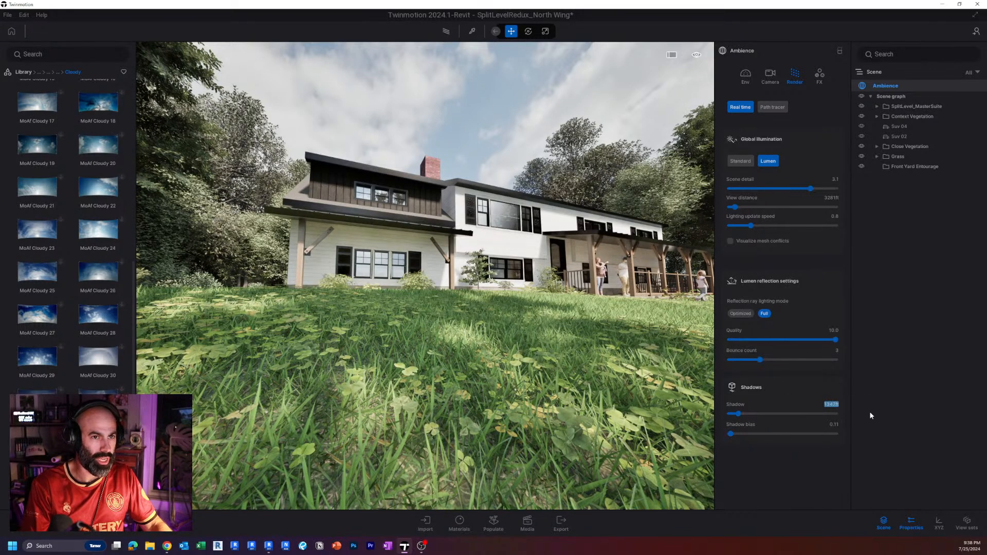
pyautogui.write('2')
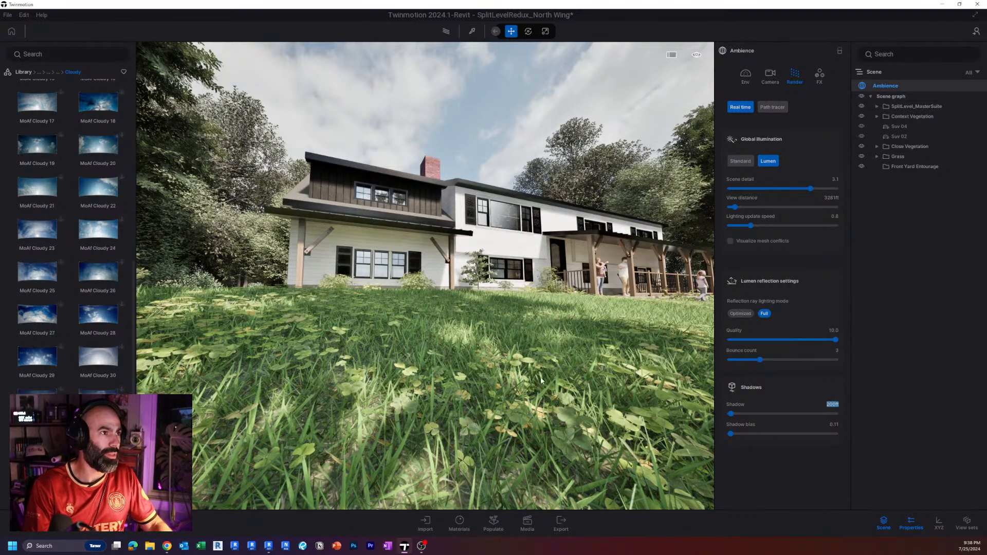
pyautogui.write('00')
pyautogui.press('Return')
pyautogui.press('s')
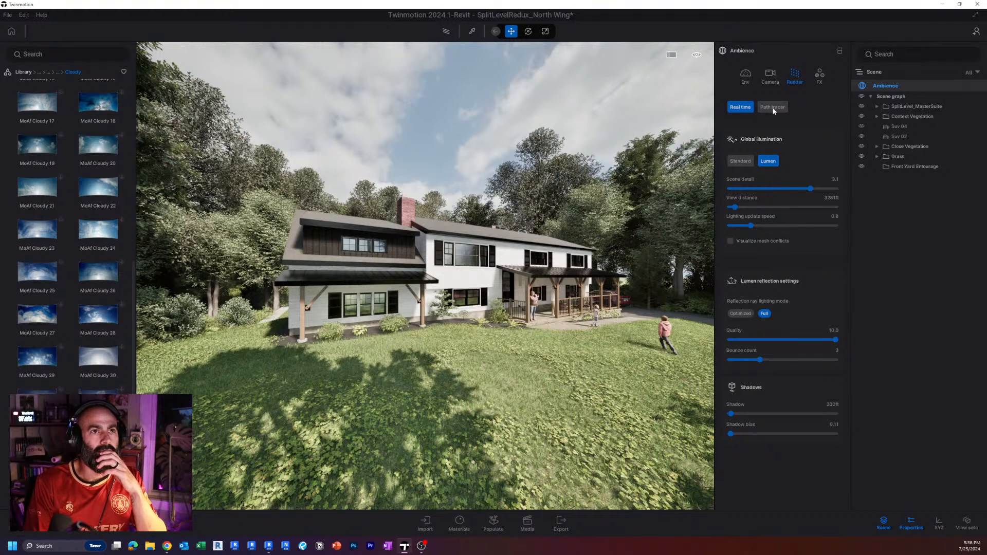
# Switch the color grading filter to None for comparison and reapply the Line Light filter.
pyautogui.click(819, 83)
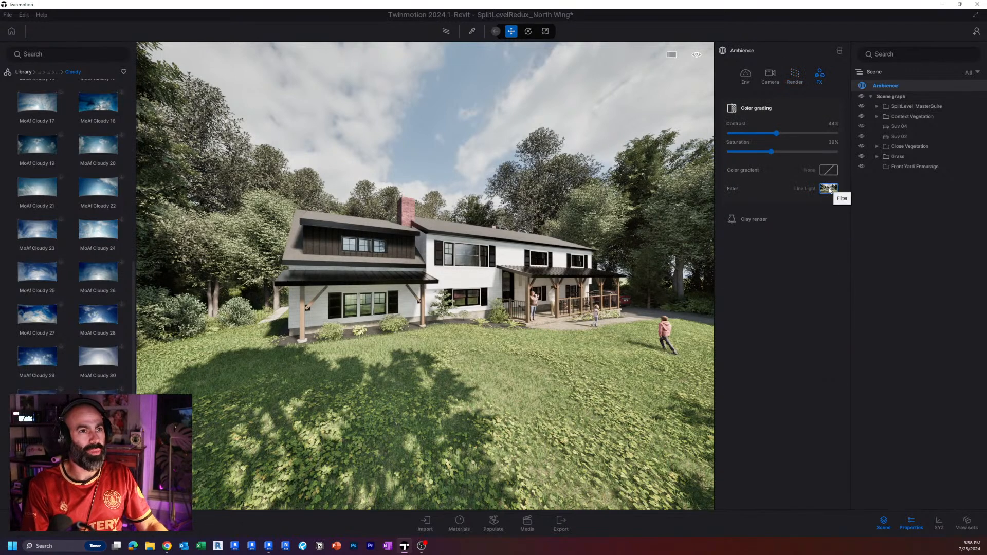
pyautogui.click(828, 189)
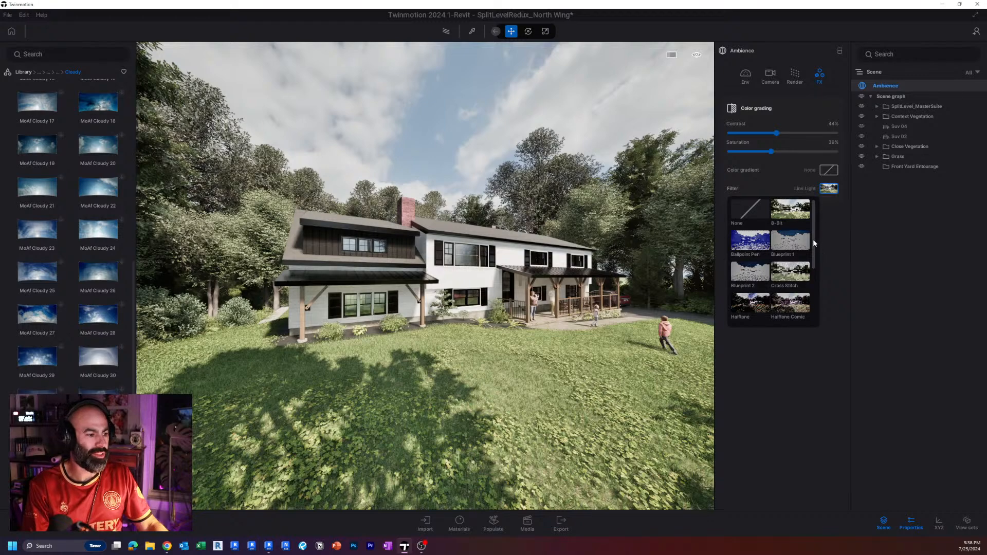
pyautogui.click(833, 189)
pyautogui.moveTo(432, 260); pyautogui.dragTo(423, 260, button='right')
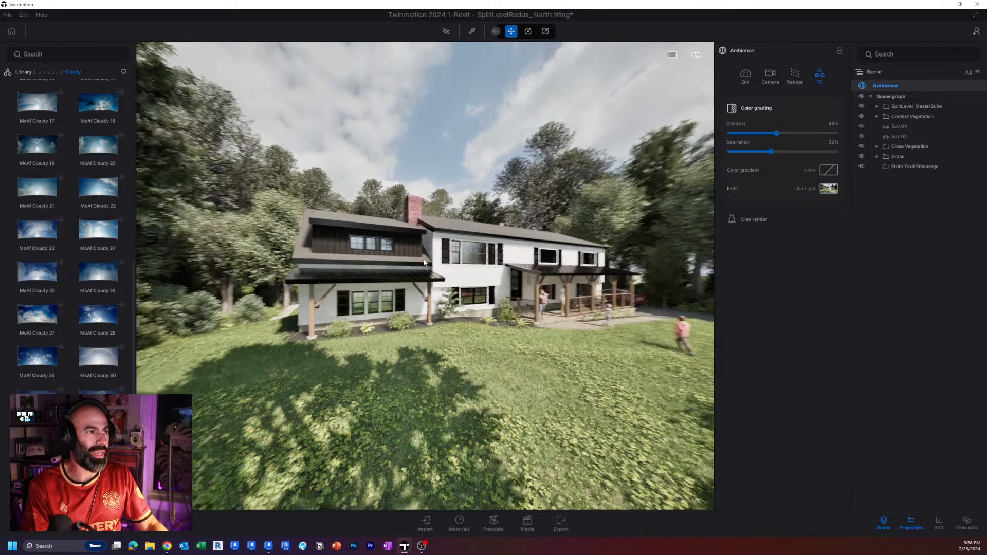
pyautogui.press('w')
pyautogui.press('a')
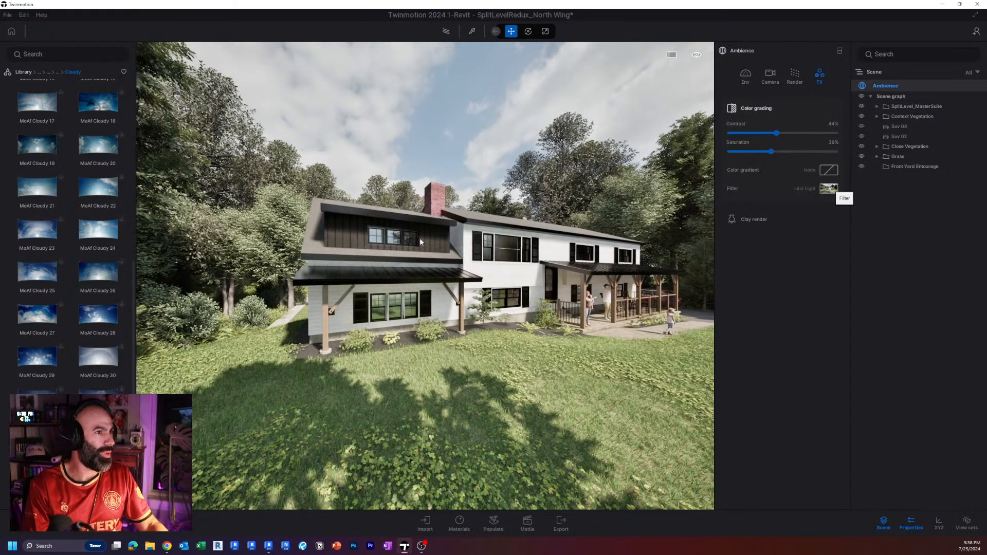
pyautogui.click(829, 188)
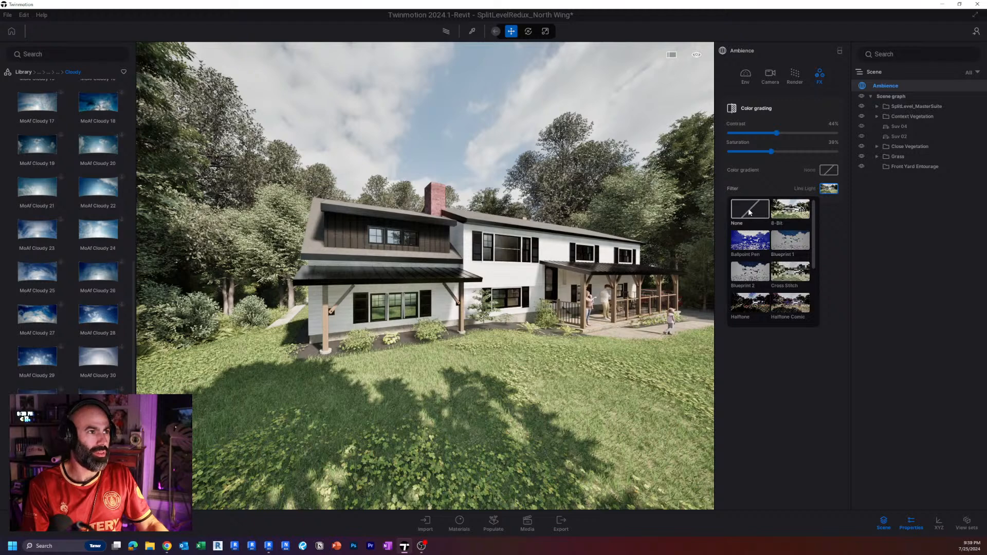
pyautogui.scroll(-3, 796, 255)
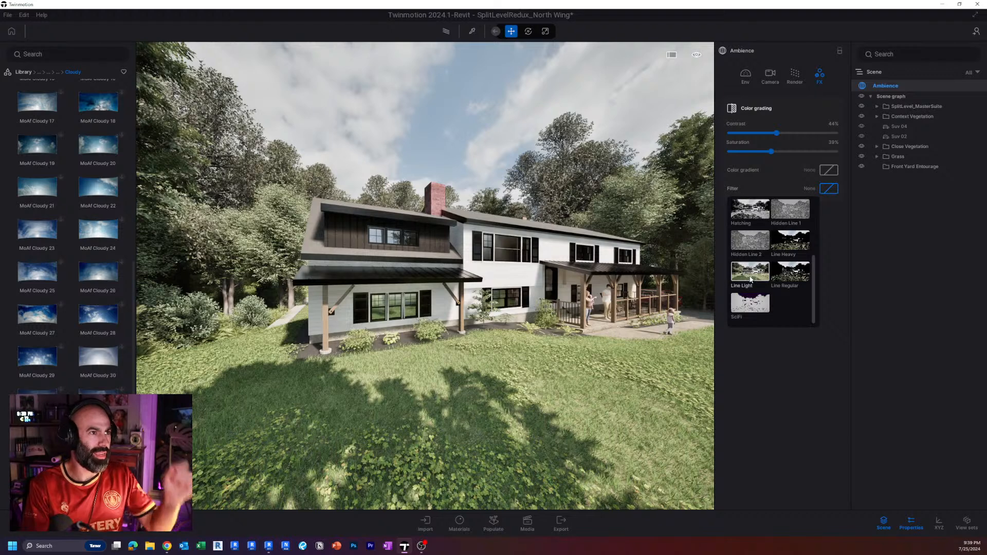
pyautogui.click(751, 279)
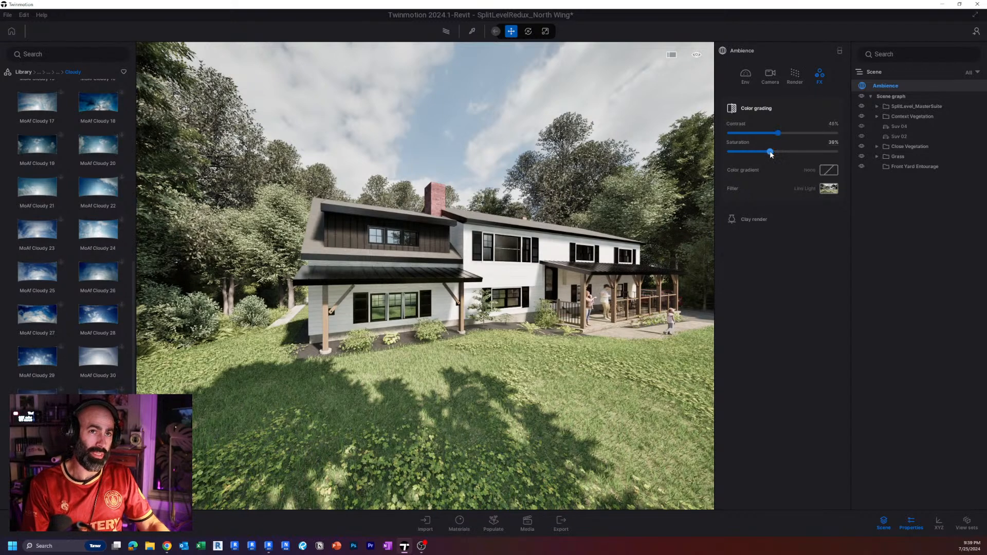
# Set the color grading contrast to 47% and saturation to 38%, and check the look across the facade, porch and driveway.
pyautogui.moveTo(778, 133); pyautogui.dragTo(784, 131)
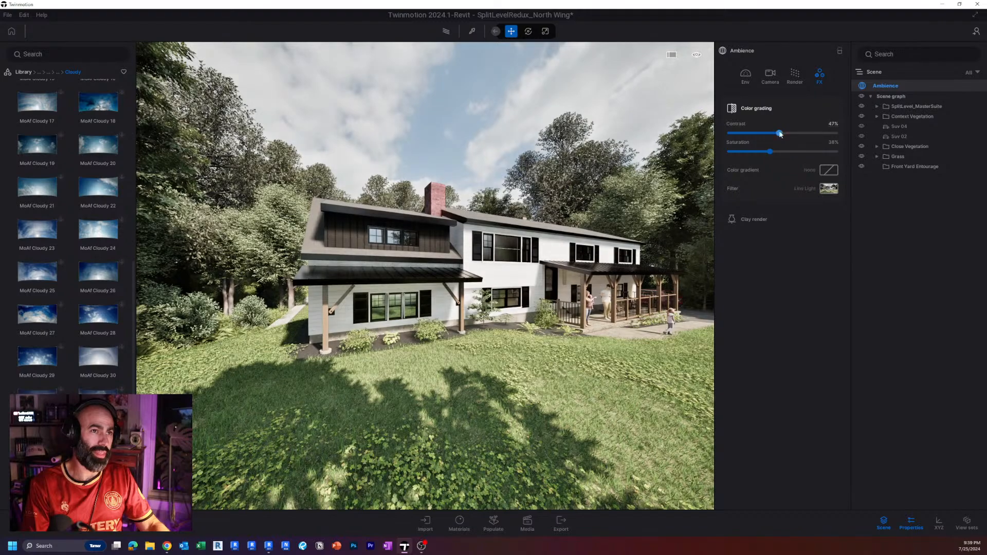
pyautogui.press('w')
pyautogui.moveTo(443, 222); pyautogui.dragTo(391, 226, button='right')
pyautogui.press('a')
pyautogui.press('d')
pyautogui.press('s')
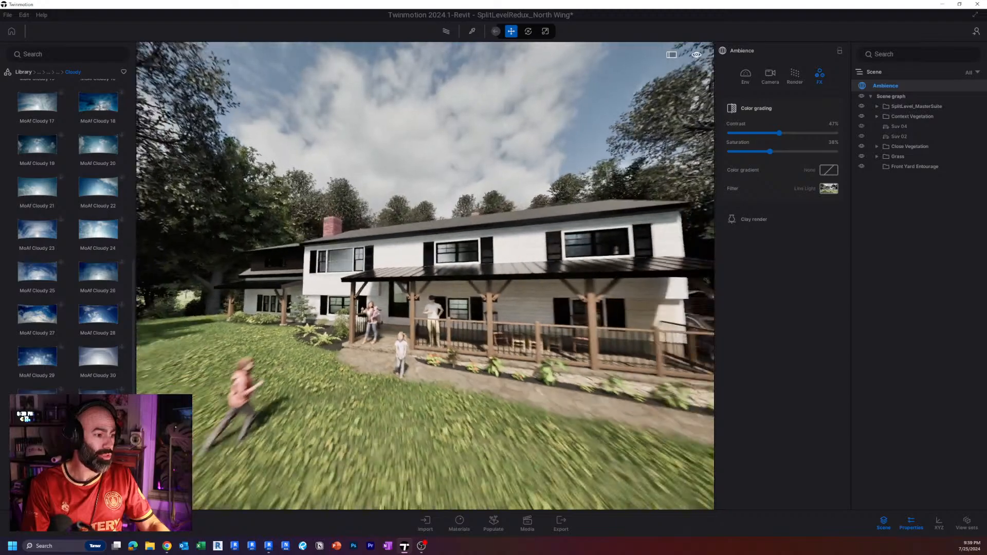
pyautogui.press('d')
pyautogui.press('d')
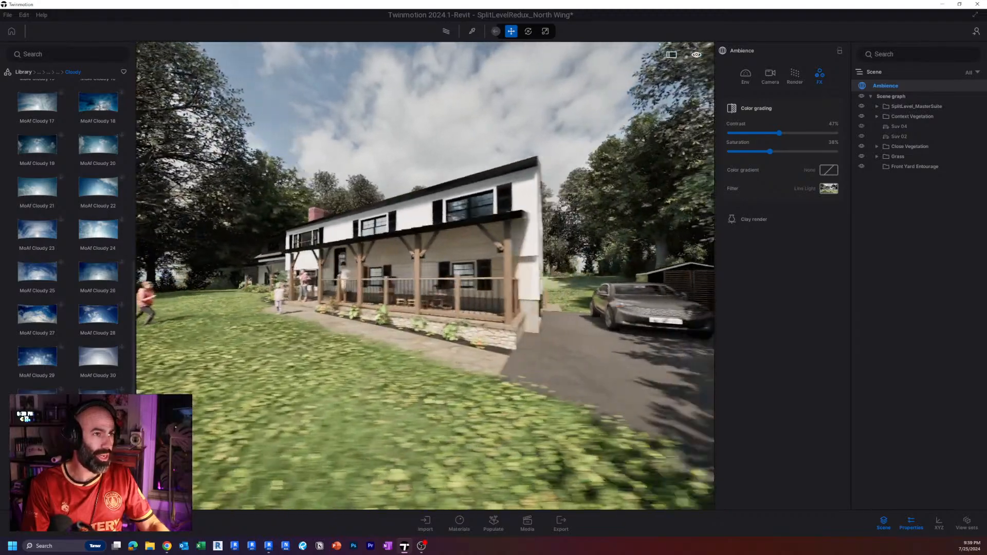
pyautogui.press('a')
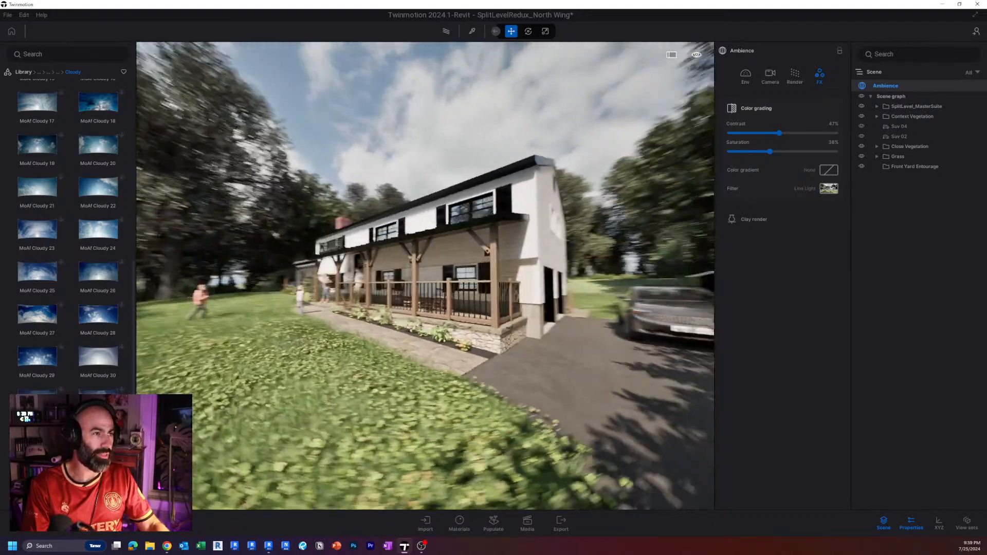
pyautogui.press('a')
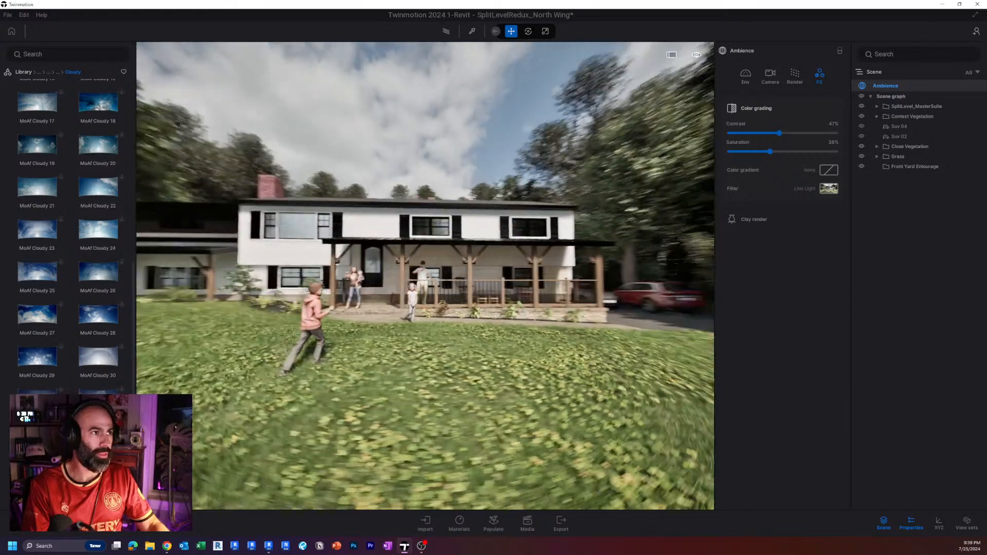
pyautogui.press('a')
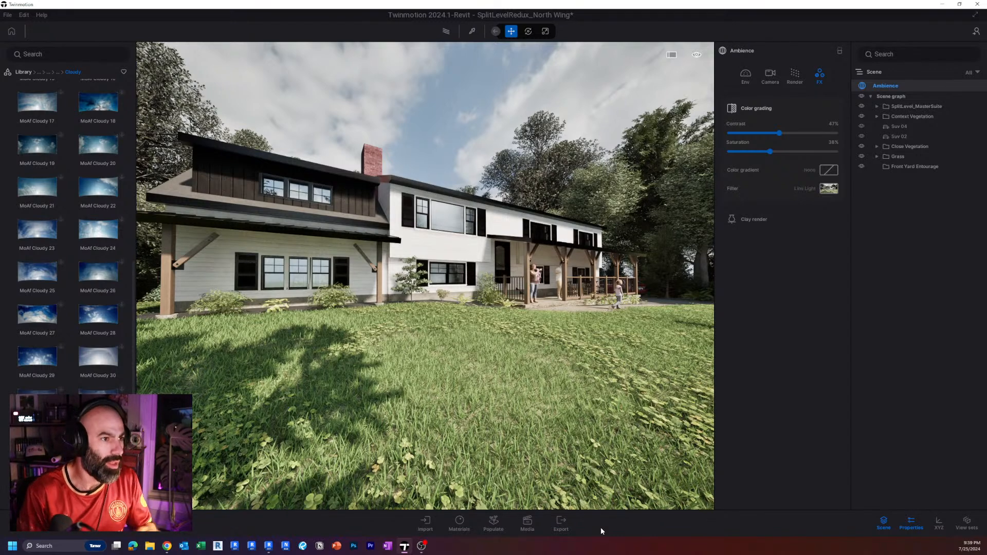
# Open the local export settings for the scene's images.
pyautogui.click(565, 523)
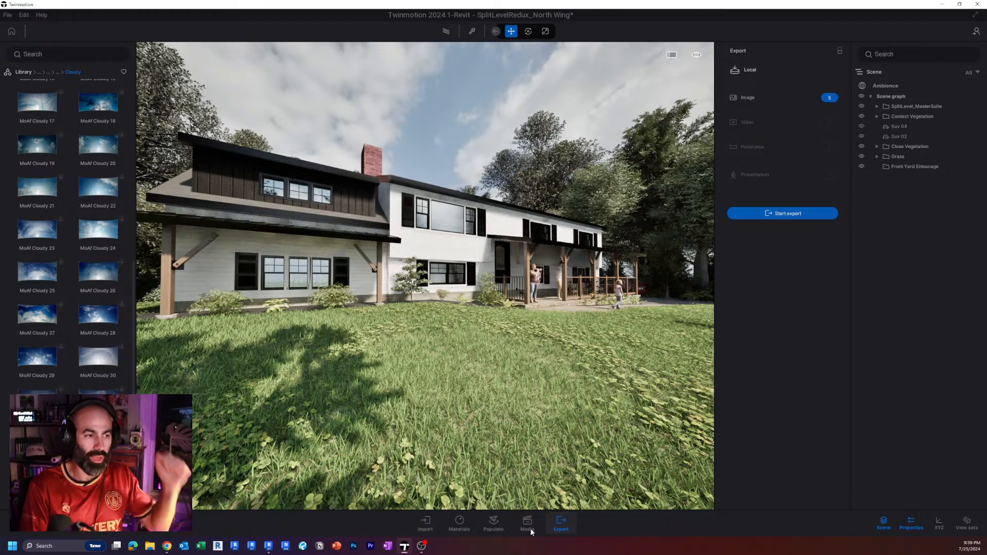
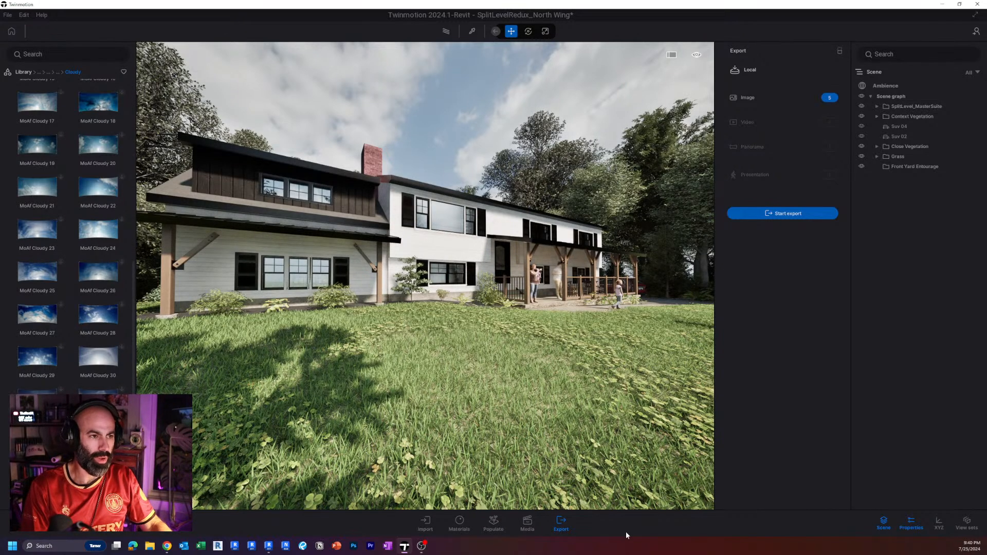
# Check the saved Image8 view in the media list, leave media mode and return to the front lawn facing the house.
pyautogui.click(527, 524)
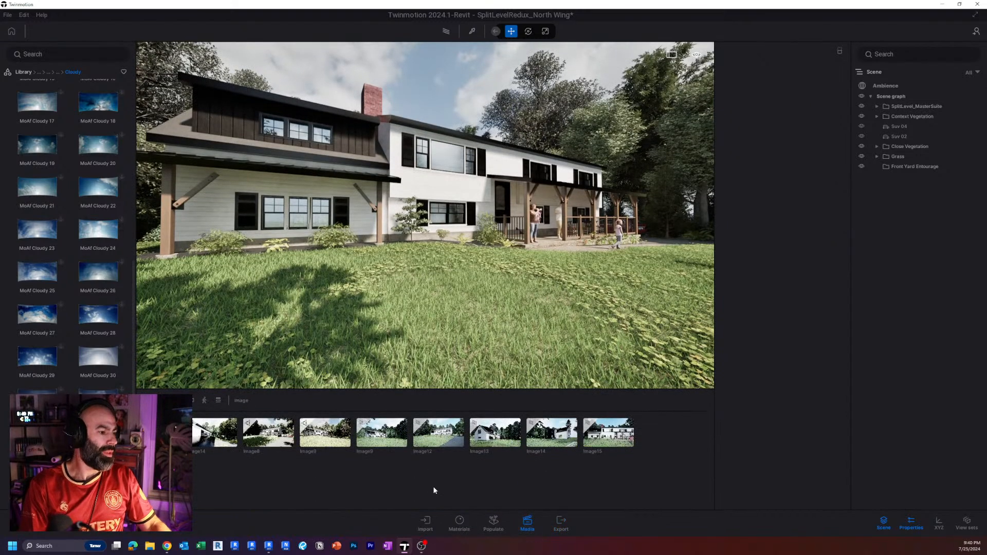
pyautogui.click(273, 441)
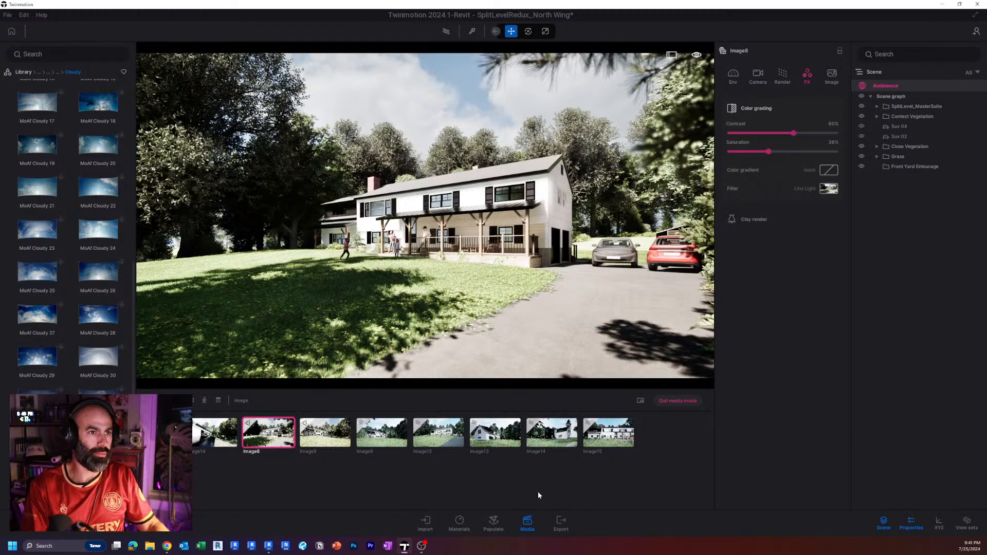
pyautogui.click(691, 403)
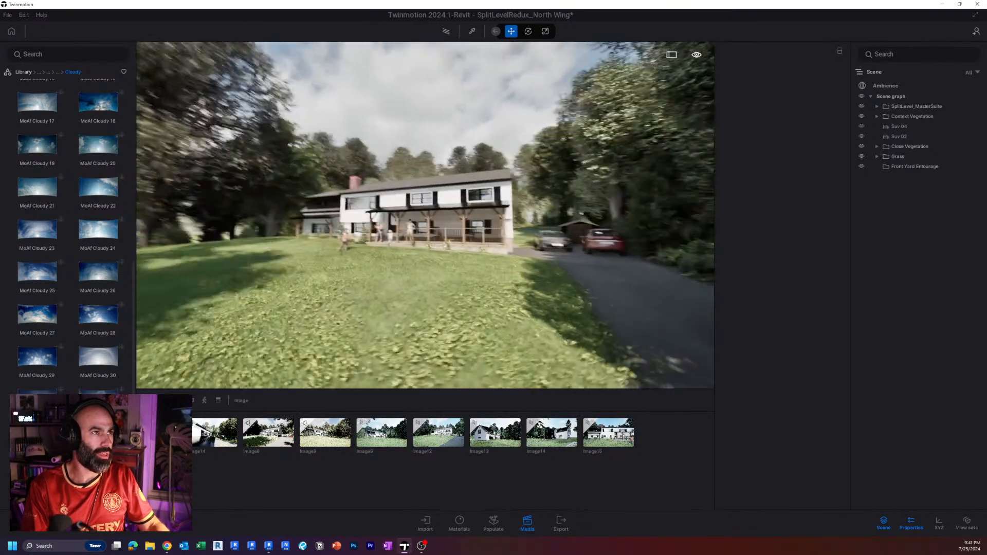
pyautogui.press('a')
pyautogui.press('w')
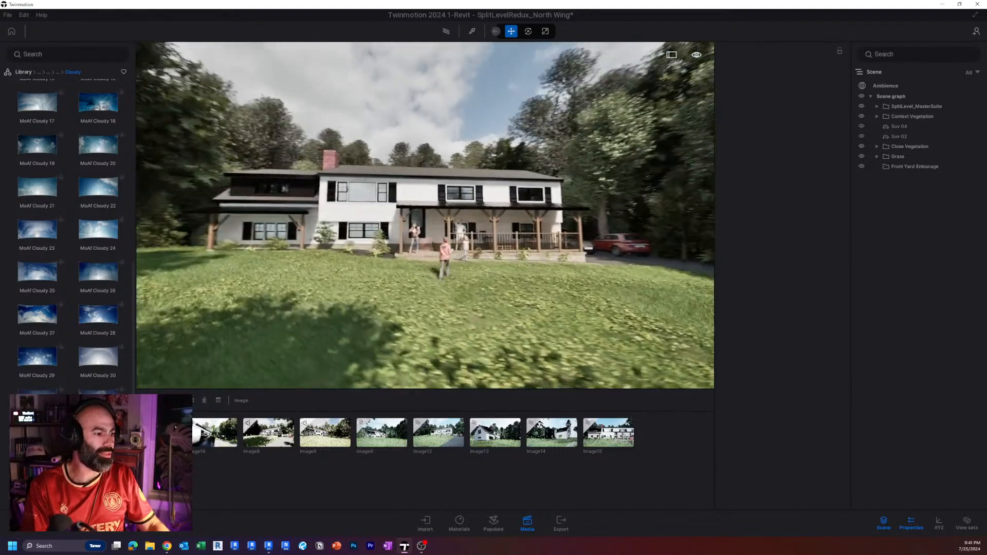
pyautogui.press('a')
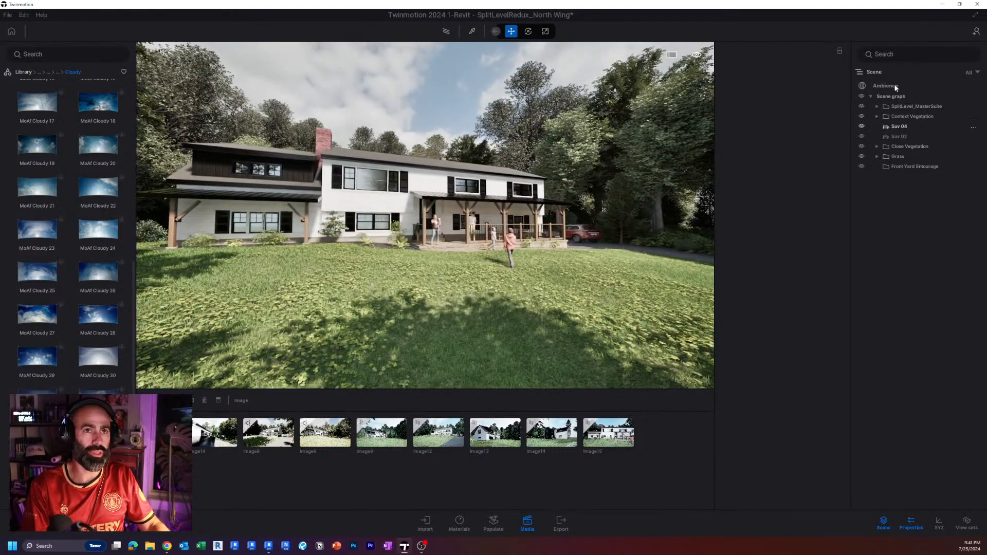
# Switch the Ambience render mode to Path tracer and inspect the front facade and the north wing up close.
pyautogui.click(894, 86)
pyautogui.click(794, 76)
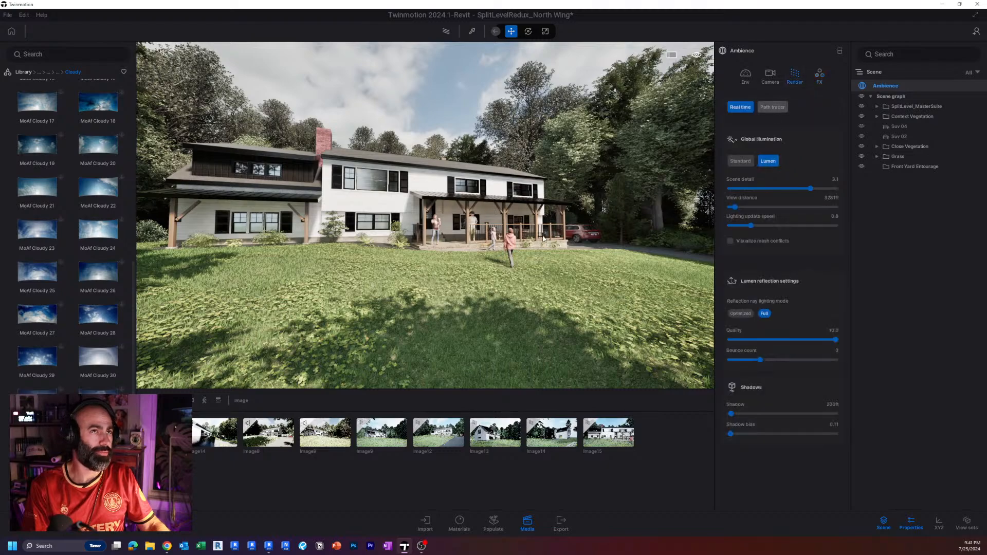
pyautogui.click(772, 107)
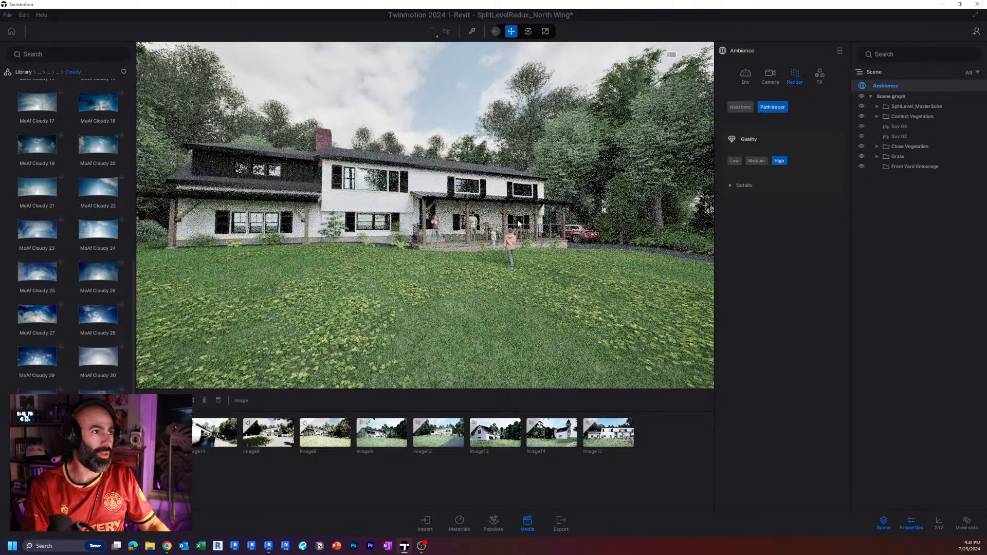
pyautogui.press('w')
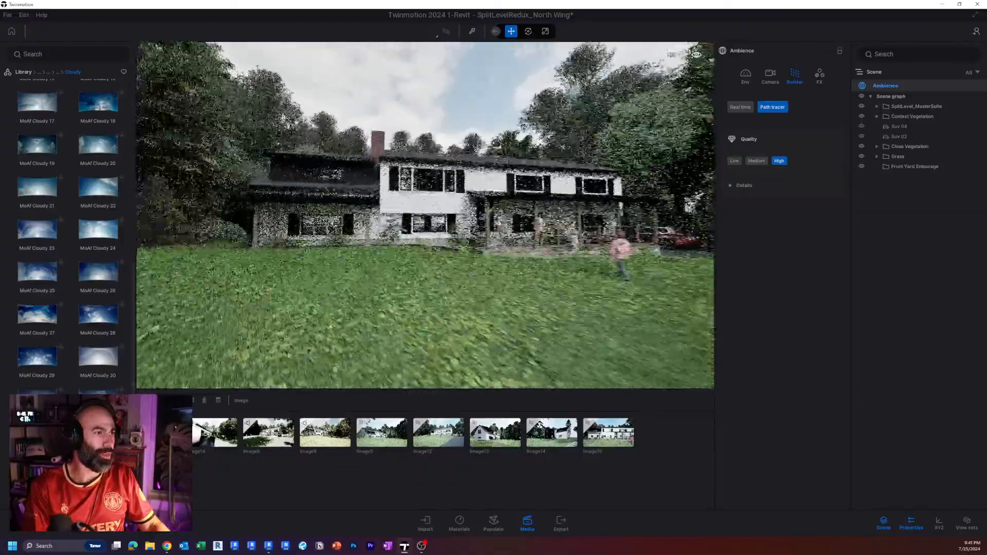
pyautogui.press('a')
pyautogui.moveTo(565, 224); pyautogui.dragTo(518, 224, button='right')
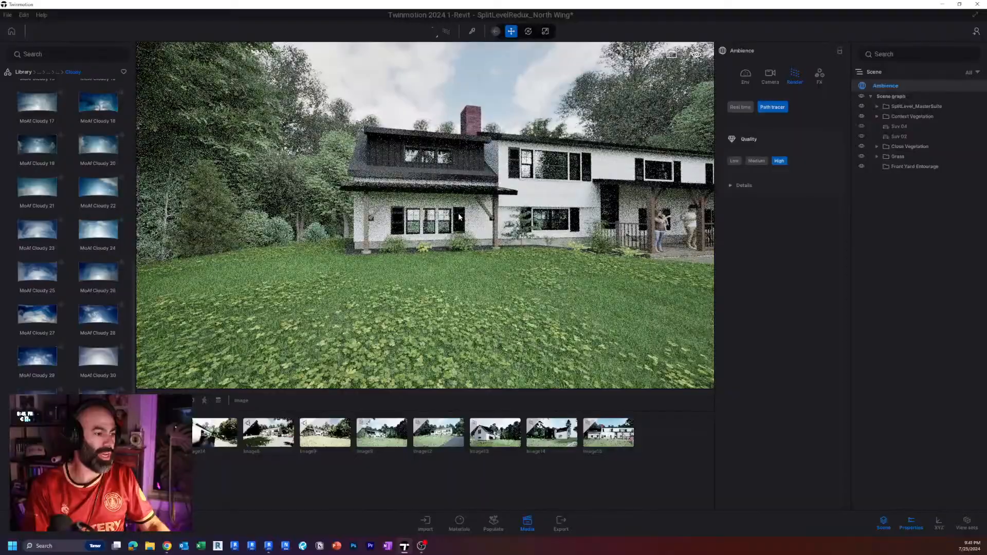
pyautogui.press('w')
pyautogui.press('a')
pyautogui.moveTo(459, 217); pyautogui.dragTo(565, 211, button='right')
pyautogui.press('s')
pyautogui.press('q')
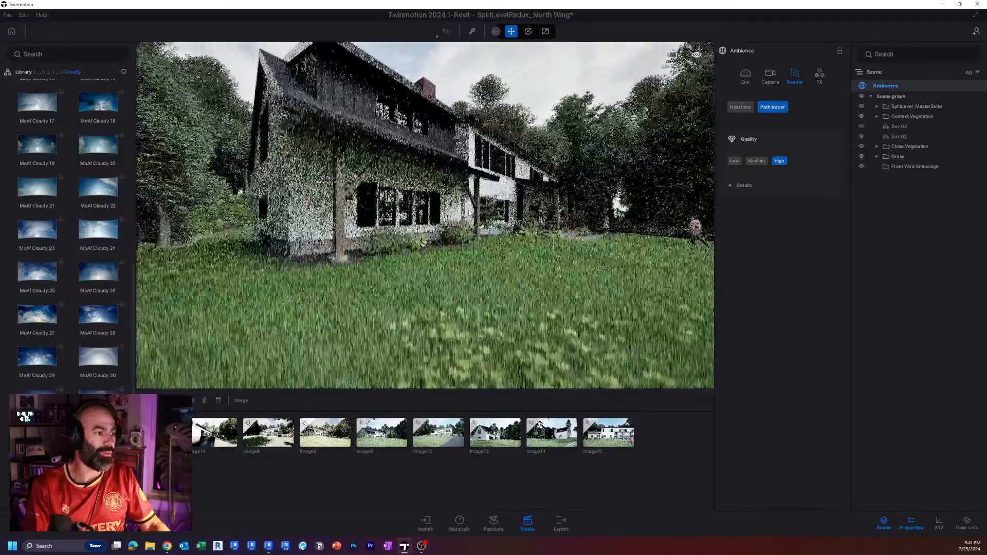
pyautogui.press('e')
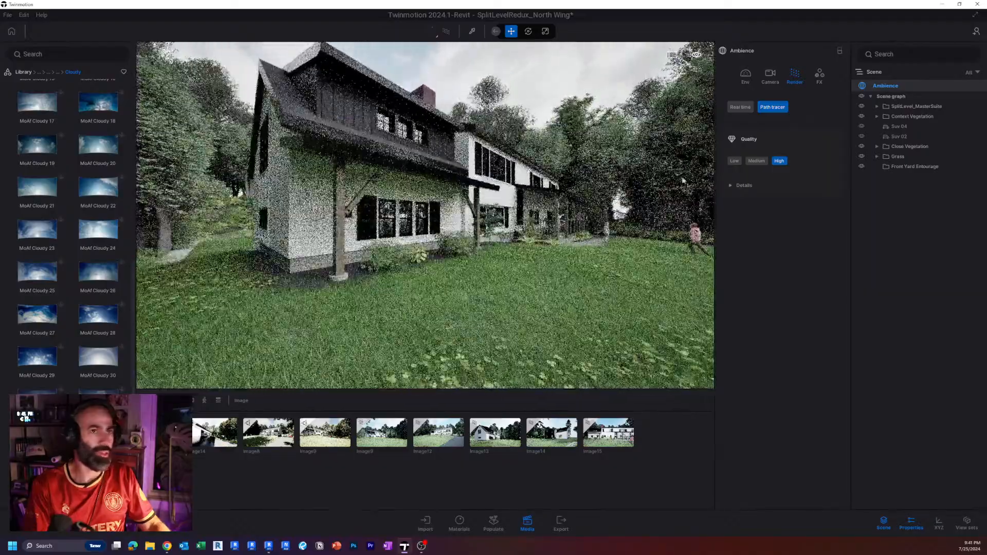
# Expand the path tracer quality details, try a Fireflies value of -10 and check the noise on the facade.
pyautogui.click(742, 188)
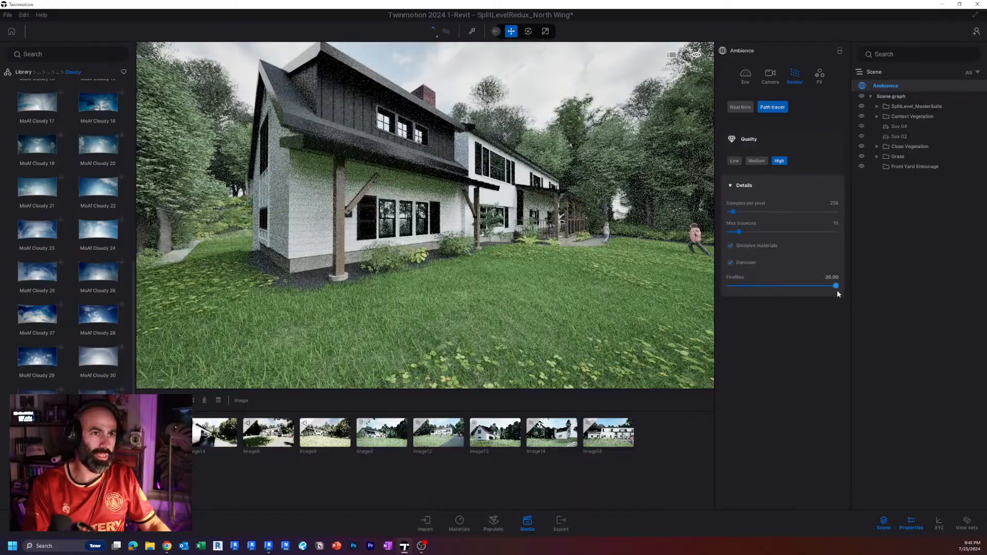
pyautogui.moveTo(750, 285); pyautogui.dragTo(730, 285)
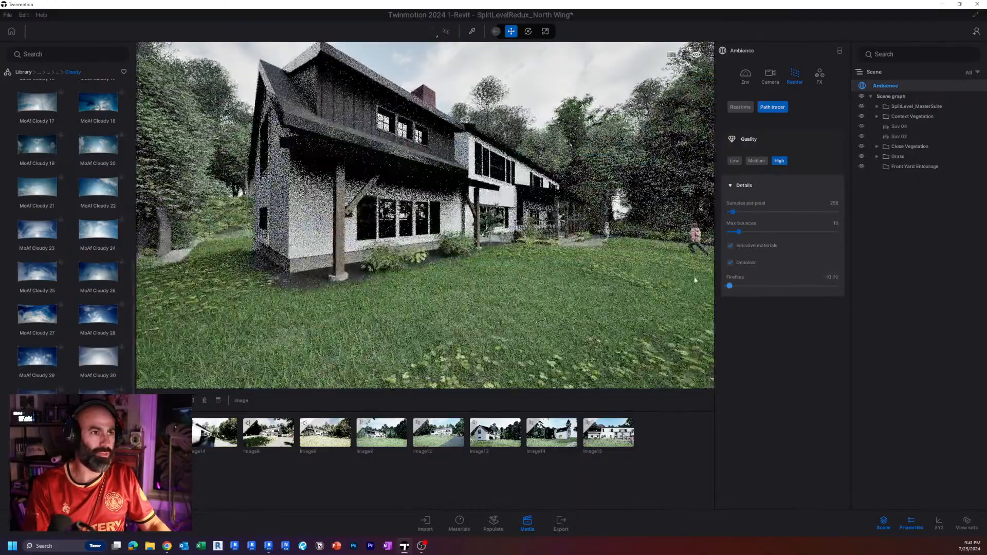
pyautogui.press('d')
pyautogui.moveTo(426, 216); pyautogui.dragTo(324, 216, button='right')
pyautogui.press('w')
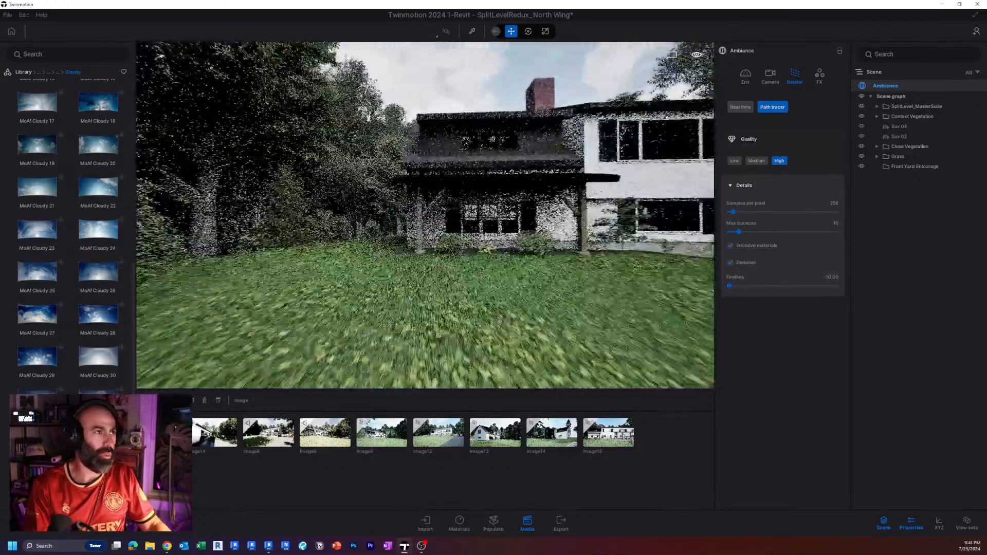
# Set the path tracer's Fireflies to 30, check the wing from another angle and switch the rendering back to Real time.
pyautogui.moveTo(729, 285); pyautogui.dragTo(837, 286)
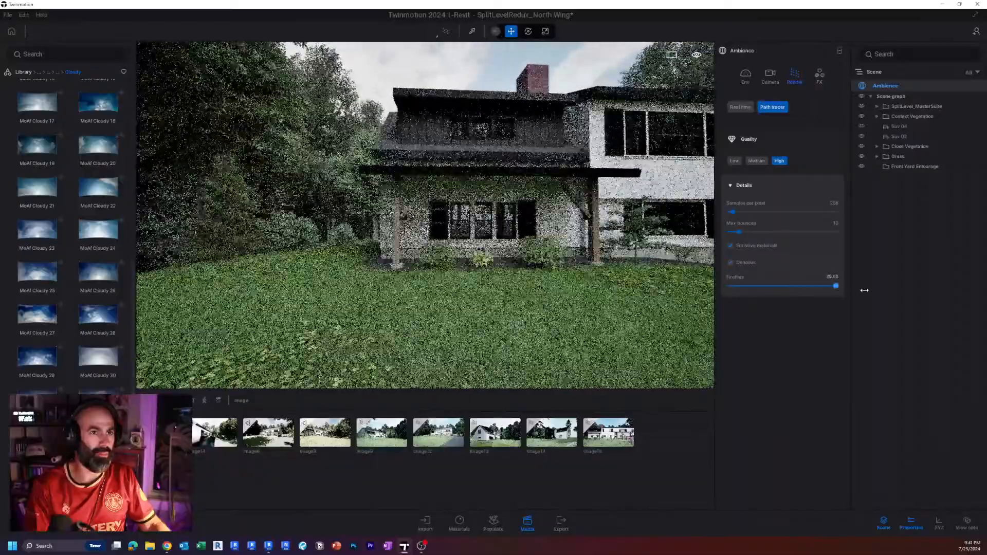
pyautogui.keyDown('shift'); pyautogui.moveTo(360, 226); pyautogui.dragTo(477, 230, button='middle'); pyautogui.keyUp('shift')
pyautogui.scroll(-3, 477, 230)
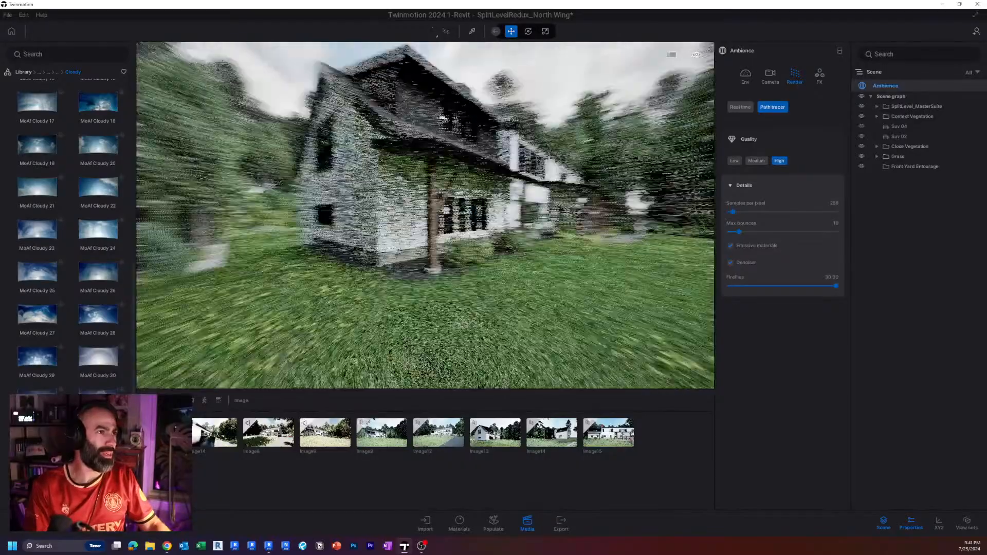
pyautogui.keyDown('shift'); pyautogui.moveTo(653, 198); pyautogui.dragTo(560, 191, button='middle'); pyautogui.keyUp('shift')
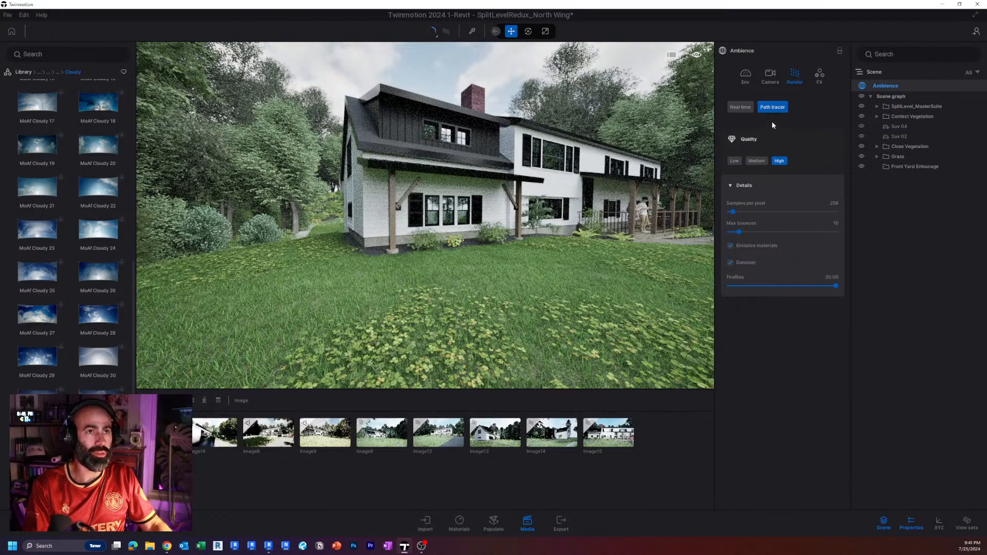
pyautogui.click(740, 107)
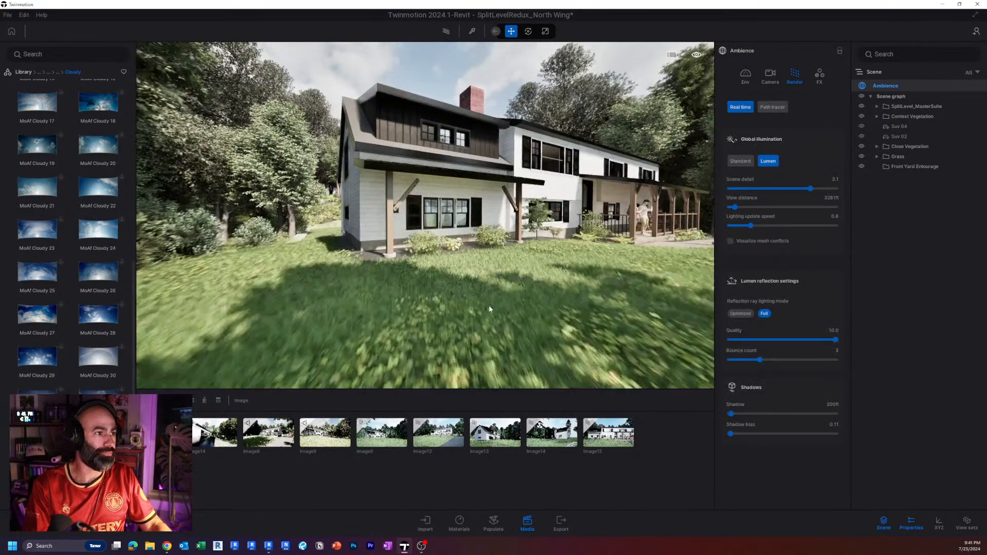
# Open the saved Image9 and examine its camera, environment, color grading and path tracer quality settings.
pyautogui.click(371, 442)
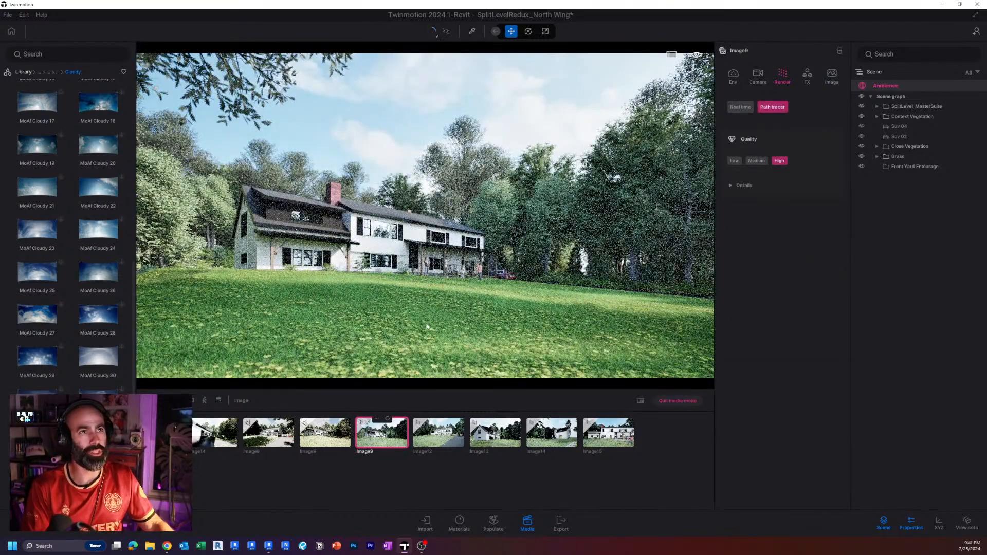
pyautogui.click(753, 77)
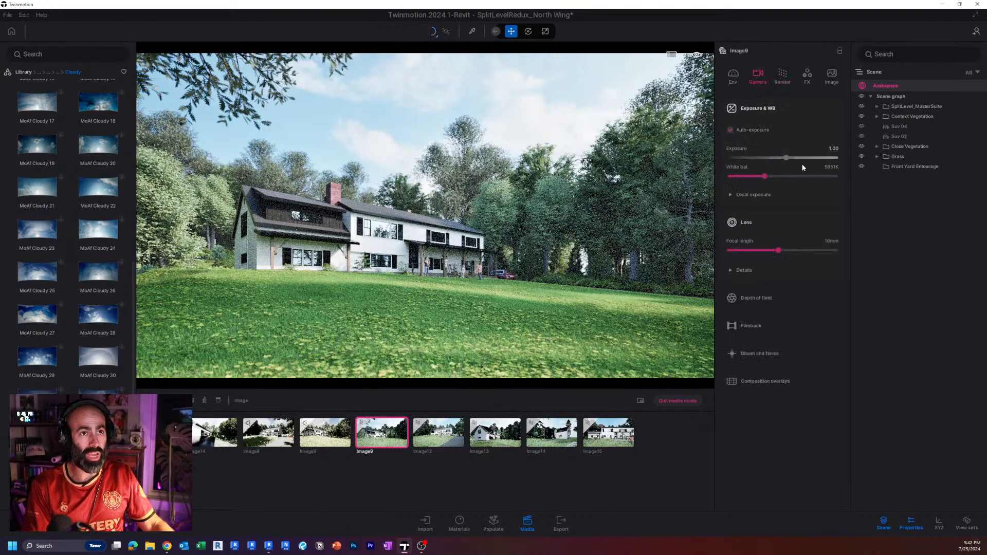
pyautogui.click(734, 77)
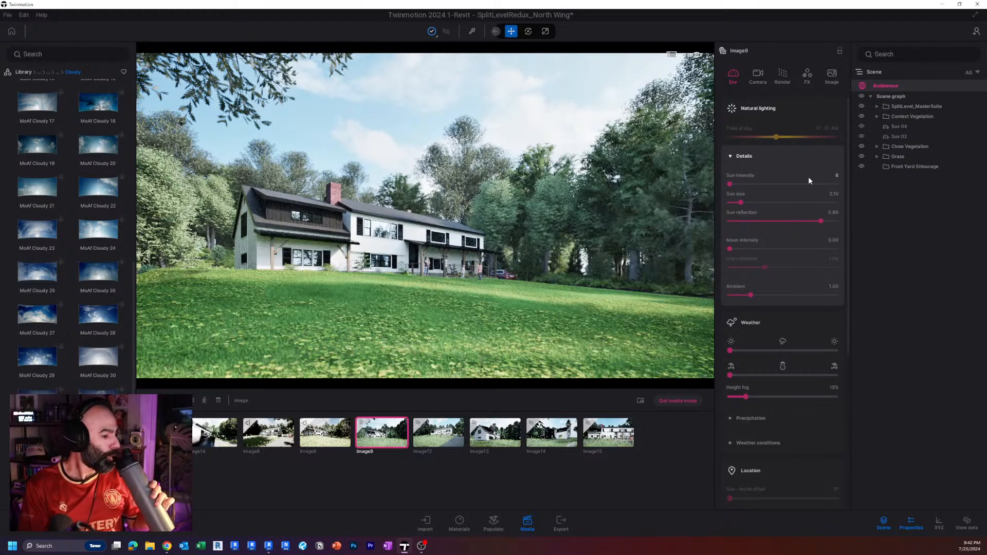
pyautogui.scroll(-1, 817, 374)
pyautogui.scroll(1, 817, 374)
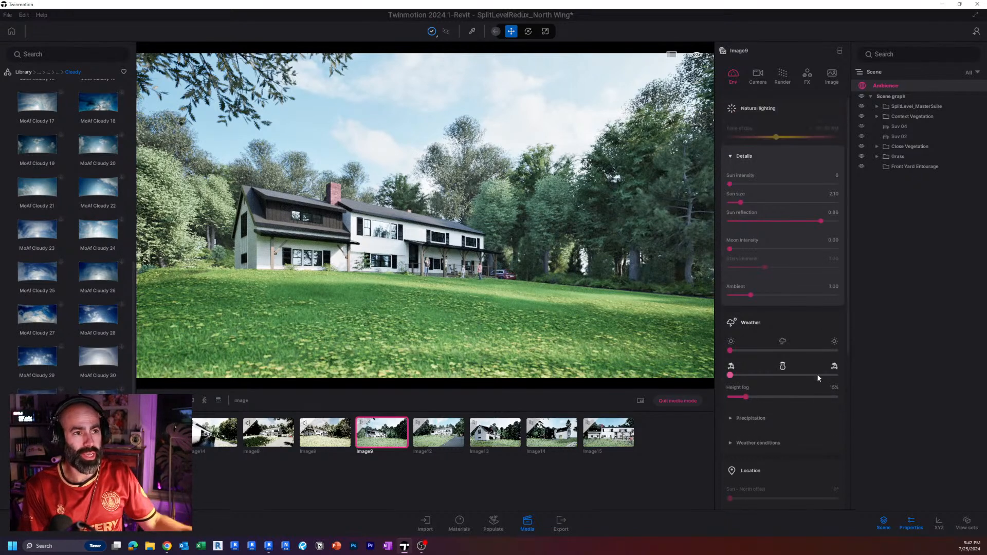
pyautogui.click(810, 77)
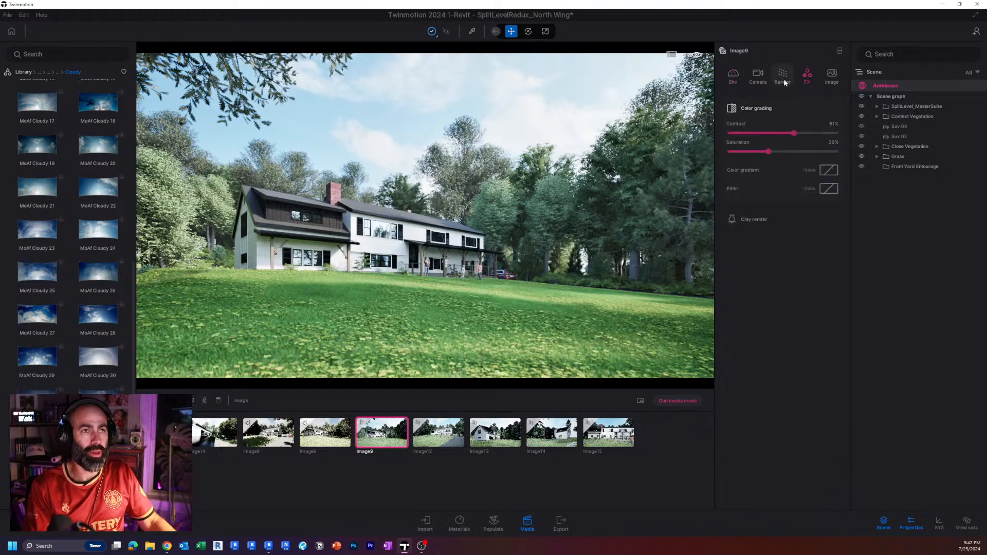
pyautogui.click(784, 79)
pyautogui.click(738, 186)
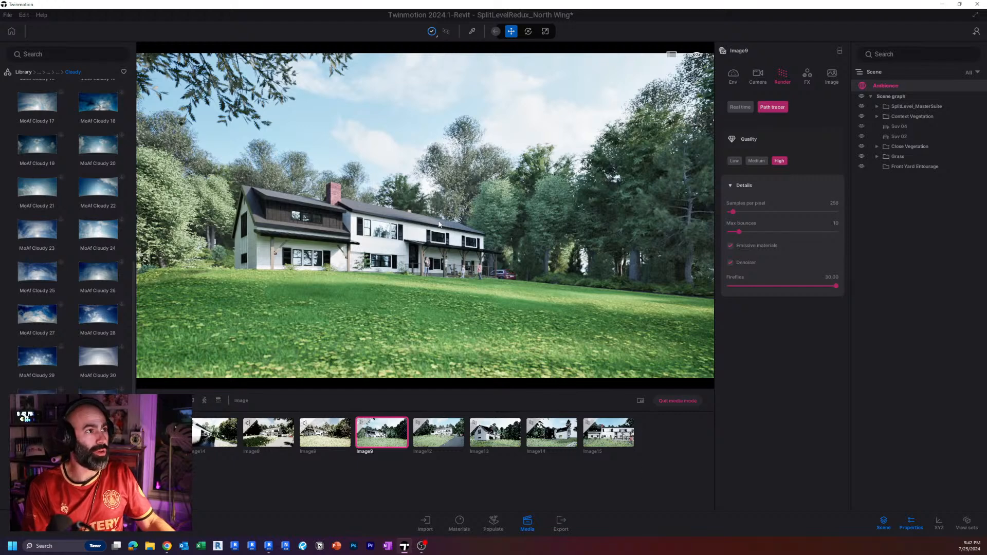
# Expand Image9's depth of field settings and pick the focus distance on the house's front facade.
pyautogui.click(759, 76)
pyautogui.click(759, 299)
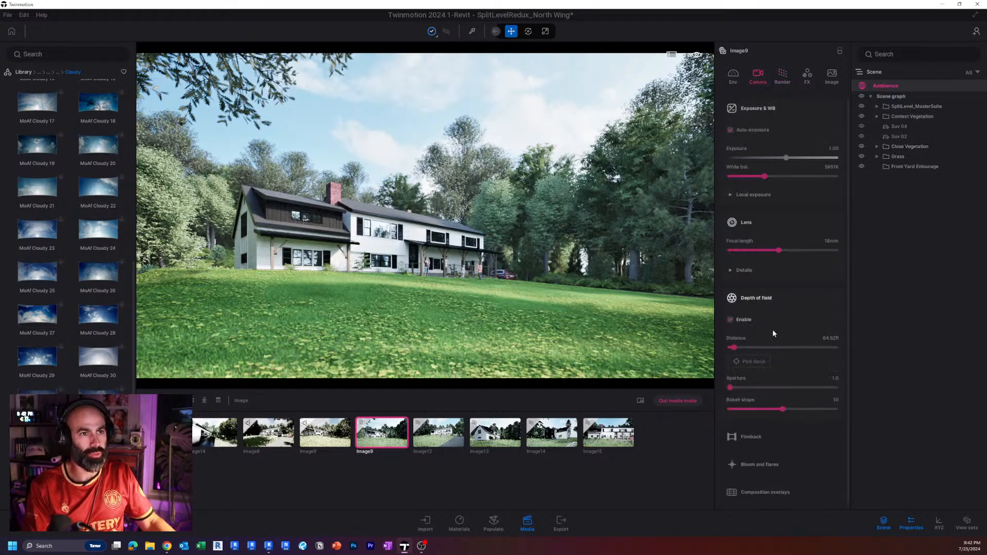
pyautogui.press('ctrl')
pyautogui.press('ctrl')
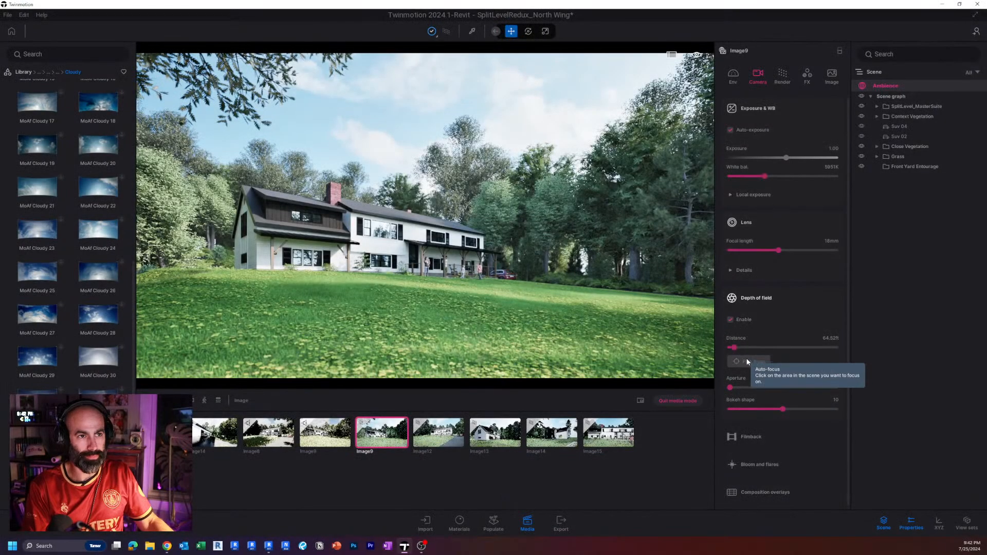
pyautogui.press('ctrl')
pyautogui.press('ctrl')
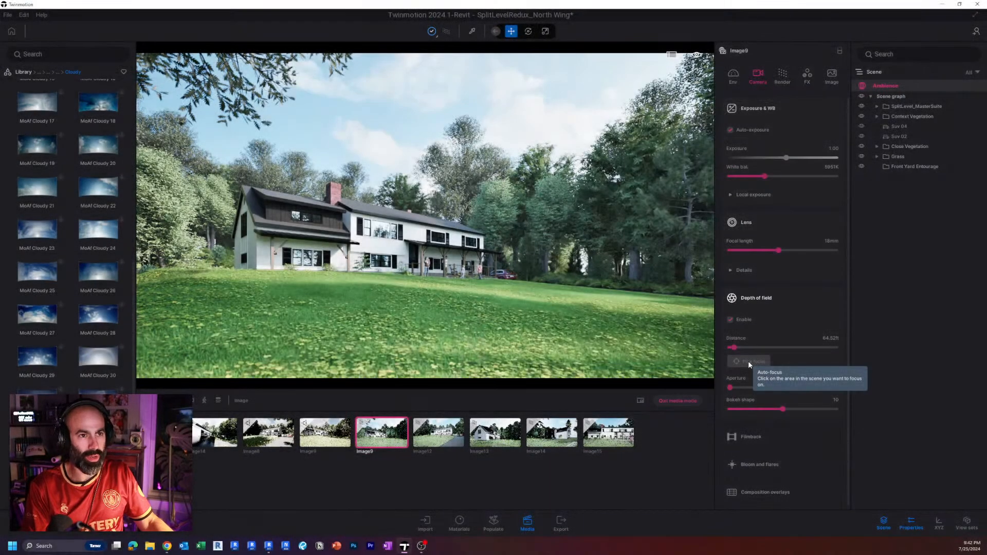
pyautogui.click(748, 361)
pyautogui.click(364, 236)
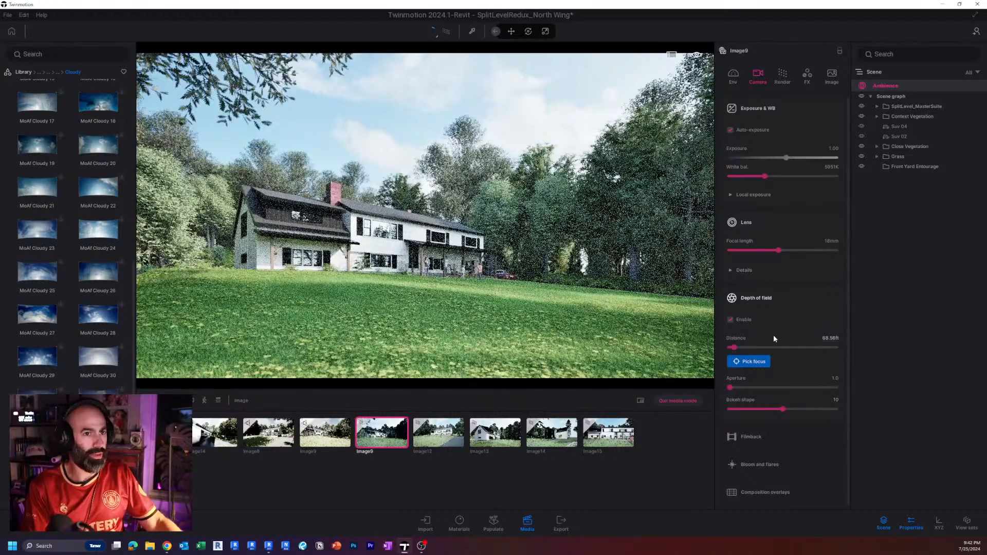
pyautogui.click(753, 362)
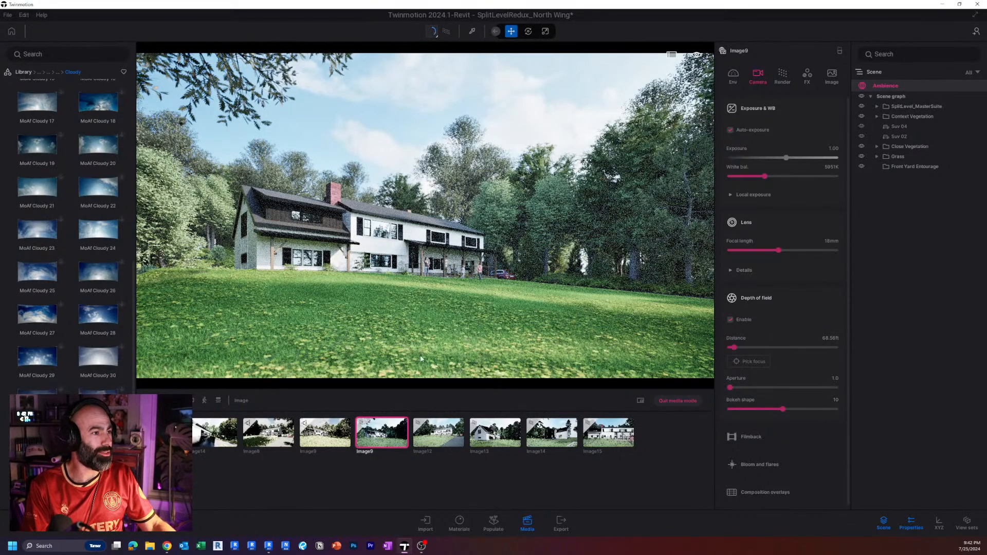
# Examine the lawn in path-traced Image9, leave media mode and compare with the real-time shadows while approaching the front porch.
pyautogui.press('ctrl')
pyautogui.press('ctrl')
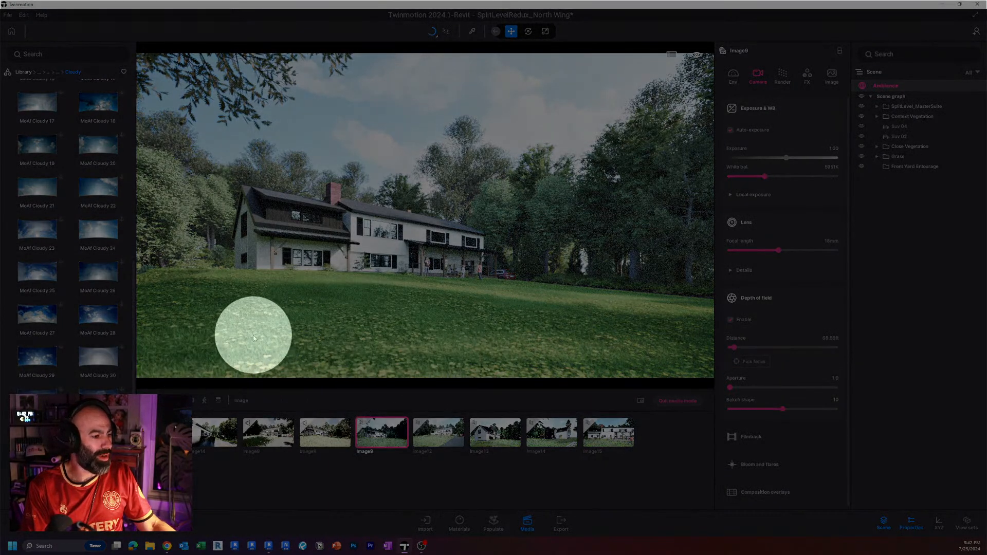
pyautogui.press('ctrl')
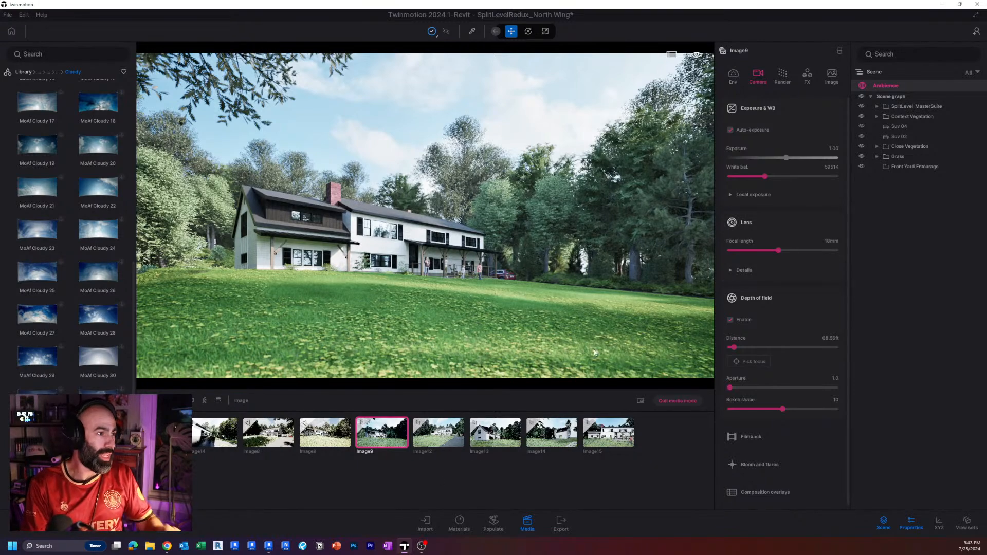
pyautogui.press('Escape')
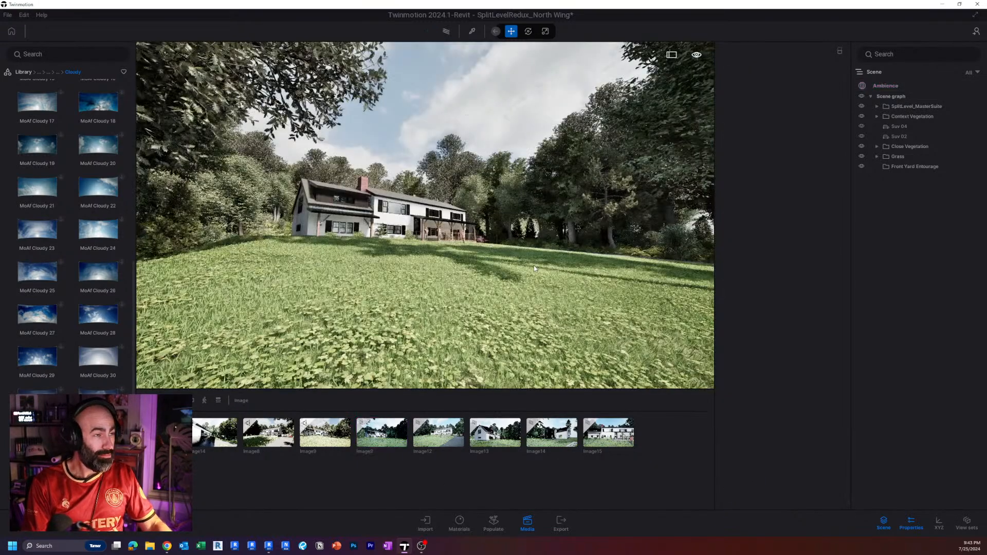
pyautogui.press('w')
pyautogui.press('w')
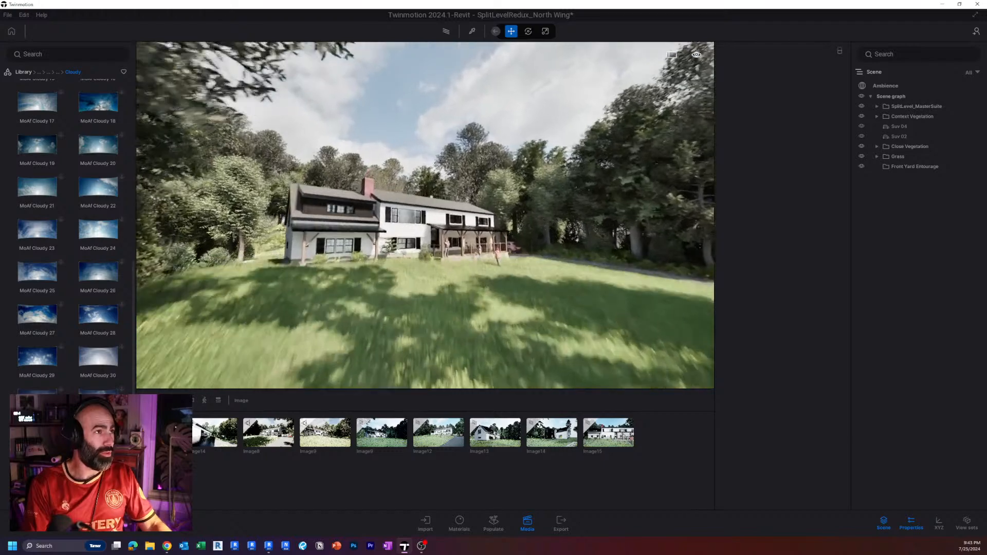
pyautogui.press('w')
pyautogui.press('d')
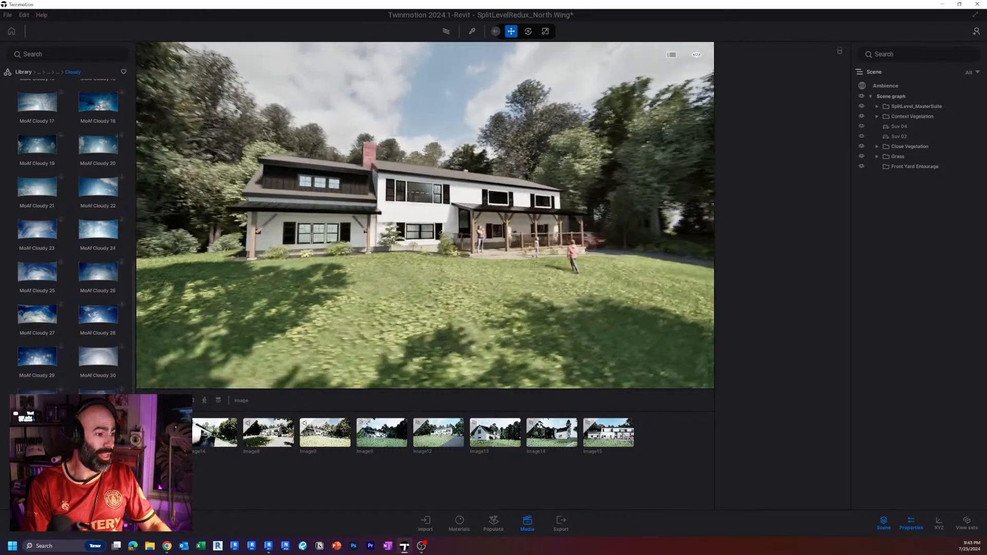
# Close the media view and examine the house exterior from the front porch and driveway around to an elevated view over the front lawn.
pyautogui.press('w')
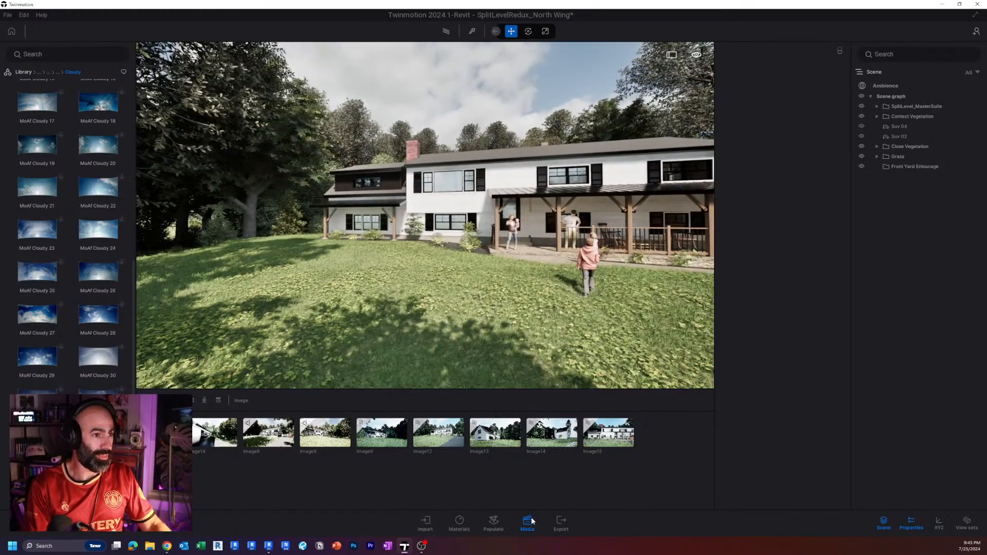
pyautogui.click(528, 524)
pyautogui.press('w')
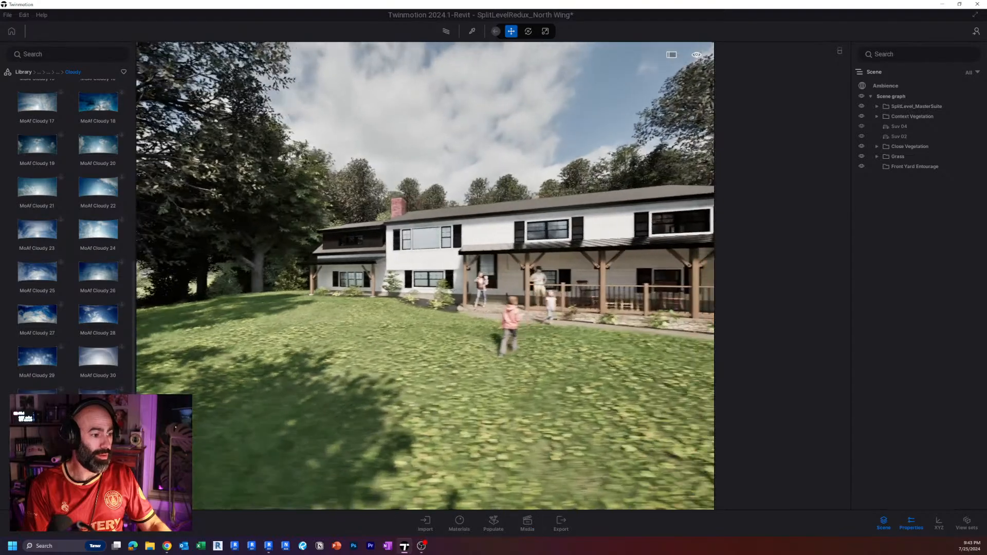
pyautogui.press('d')
pyautogui.press('w')
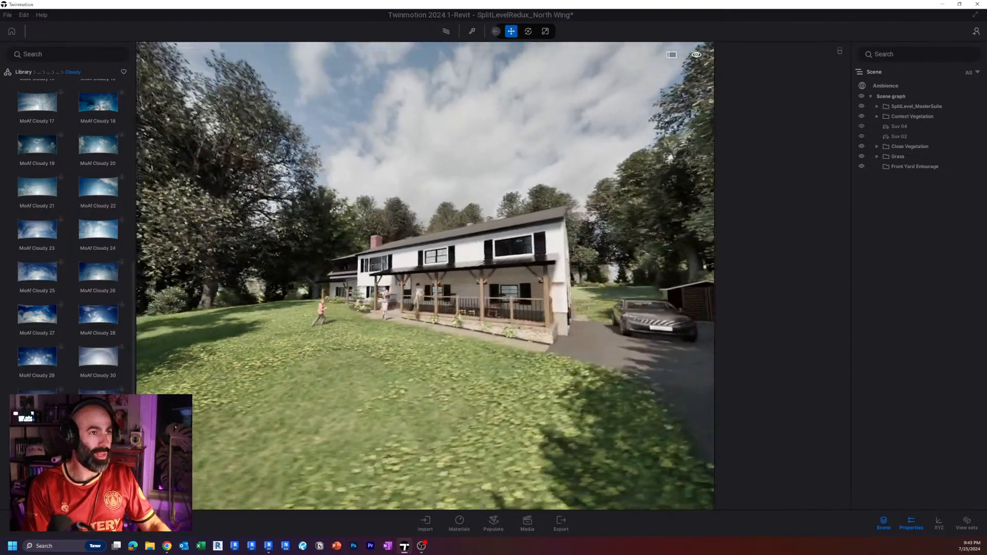
pyautogui.press('d')
pyautogui.press('e')
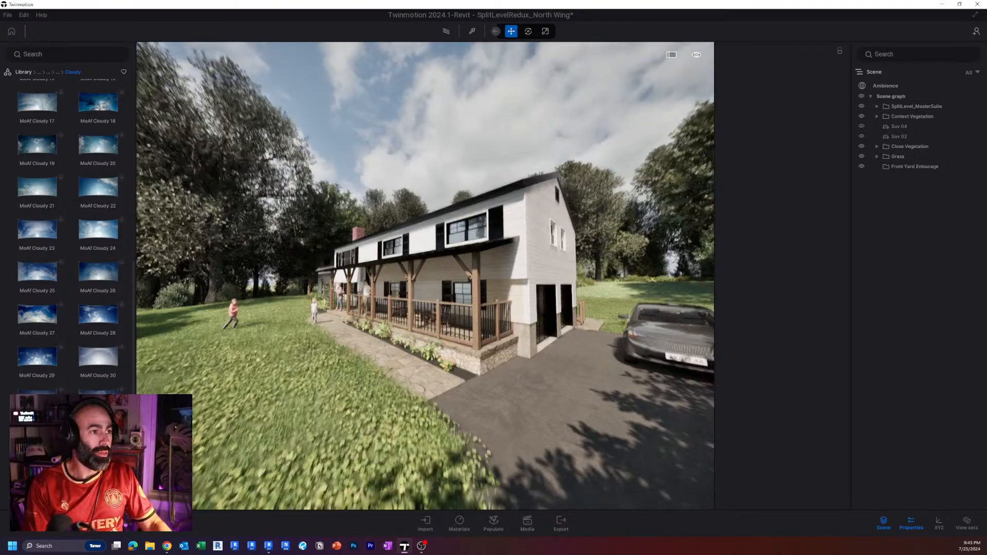
pyautogui.moveTo(571, 350); pyautogui.dragTo(578, 395, button='right')
pyautogui.scroll(-5, 447, 287)
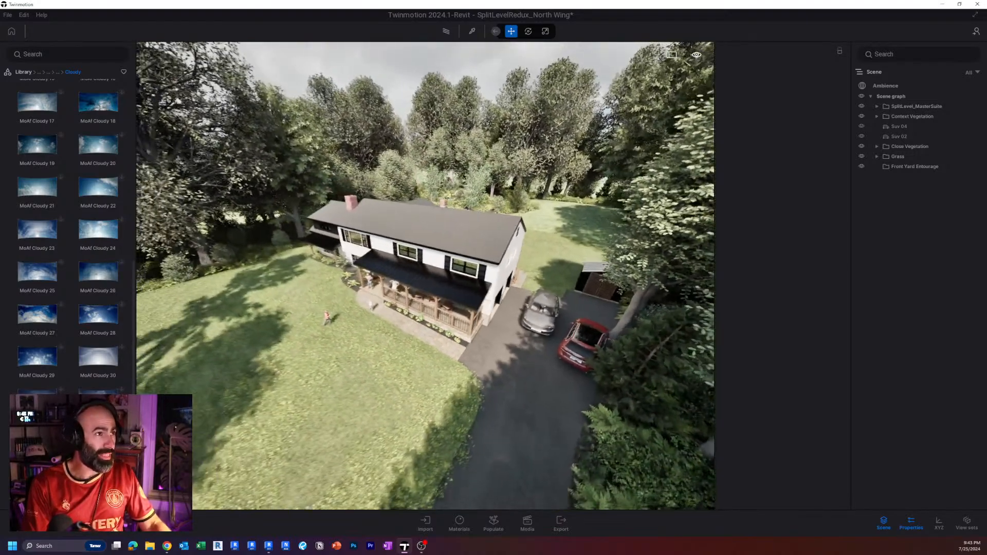
pyautogui.keyDown('shift'); pyautogui.moveTo(447, 288); pyautogui.dragTo(452, 296, button='middle'); pyautogui.keyUp('shift')
pyautogui.press('a')
pyautogui.moveTo(454, 292); pyautogui.dragTo(516, 425, button='right')
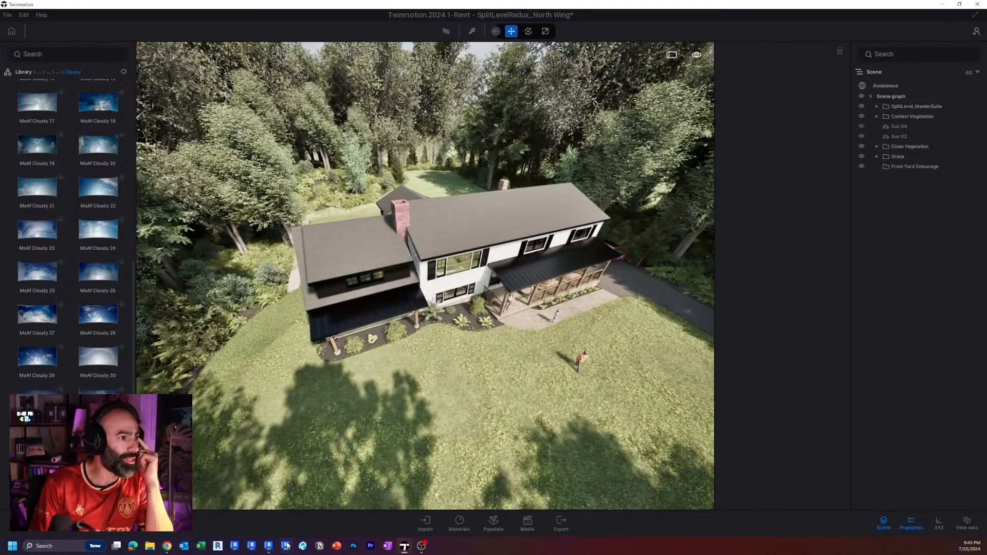
# Switch to Revit and inspect the site topography around the house in the 3D view.
pyautogui.click(269, 545)
pyautogui.scroll(-5, 445, 377)
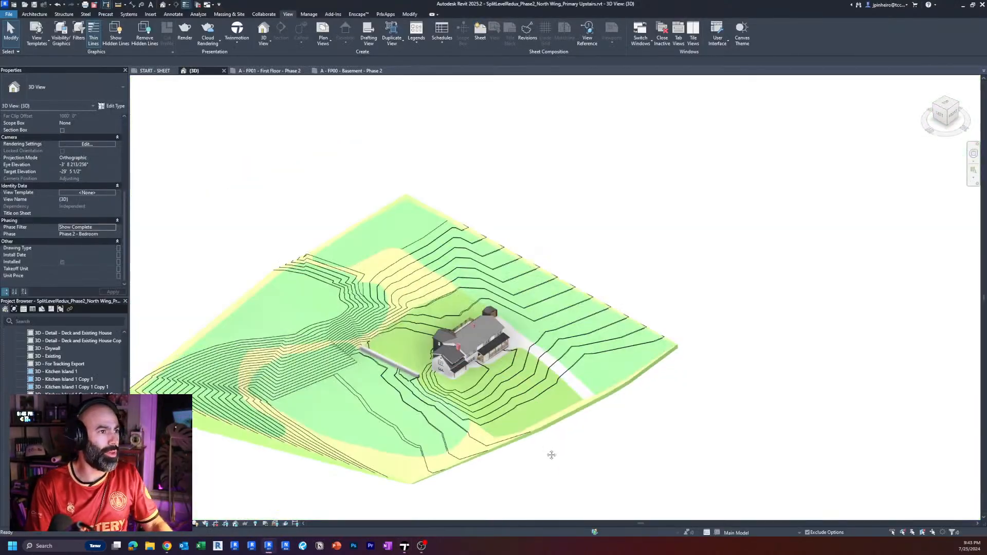
pyautogui.scroll(3, 550, 408)
pyautogui.keyDown('shift'); pyautogui.moveTo(550, 408); pyautogui.dragTo(641, 305, button='middle'); pyautogui.keyUp('shift')
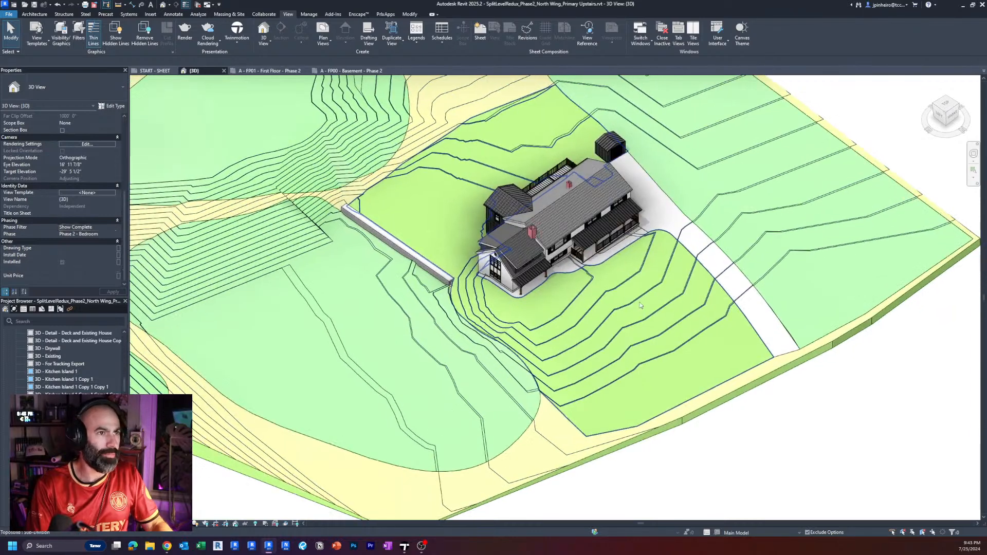
pyautogui.click(641, 305)
pyautogui.press('Escape')
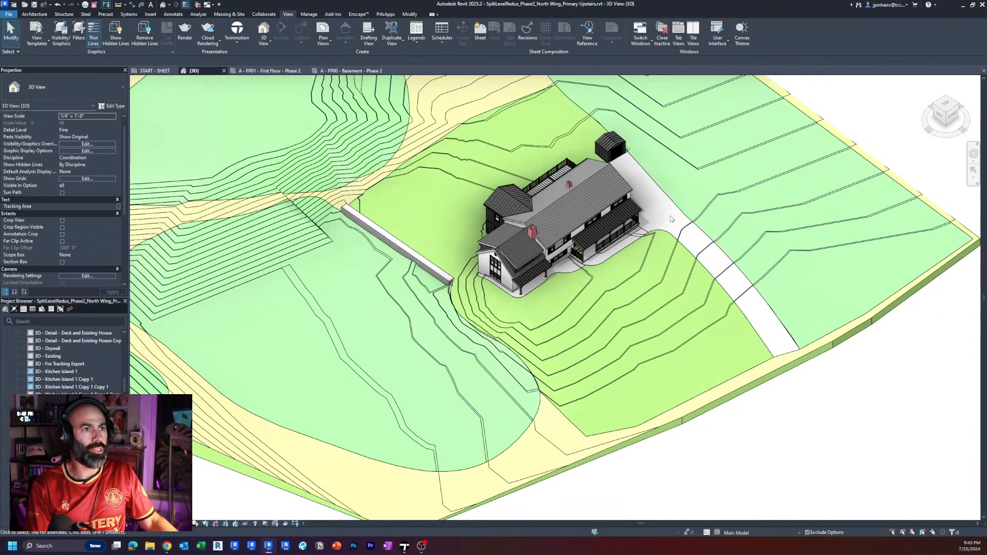
# Inspect the materials of the wooded toposolid subdivisions, the base toposolid and the lawn subdivision around the house.
pyautogui.click(677, 220)
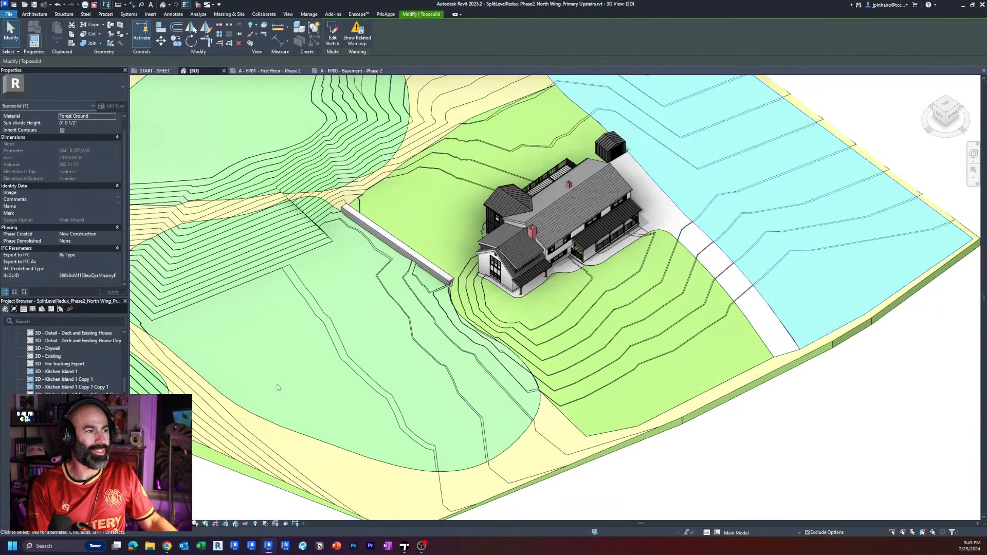
pyautogui.click(456, 368)
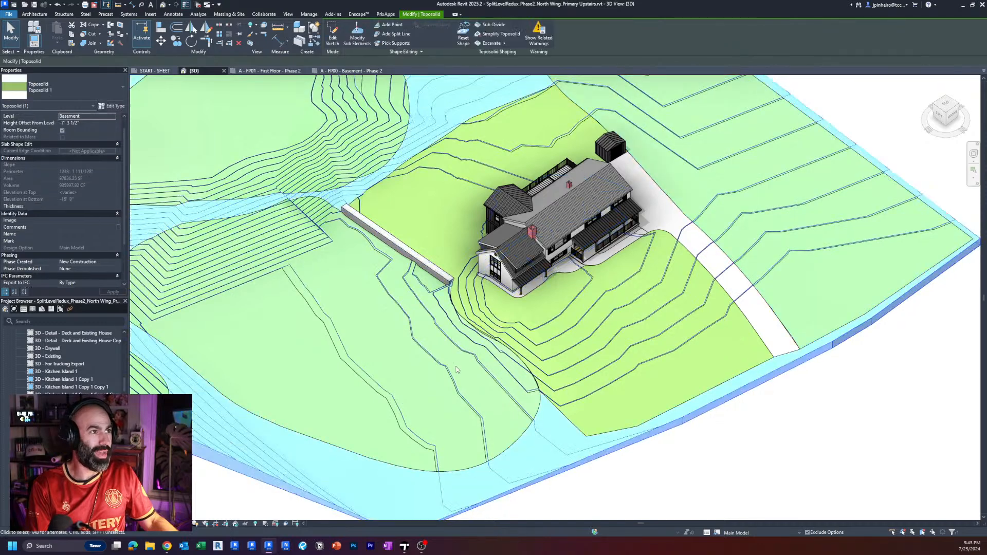
pyautogui.click(519, 426)
pyautogui.moveTo(520, 427); pyautogui.dragTo(534, 479, button='middle')
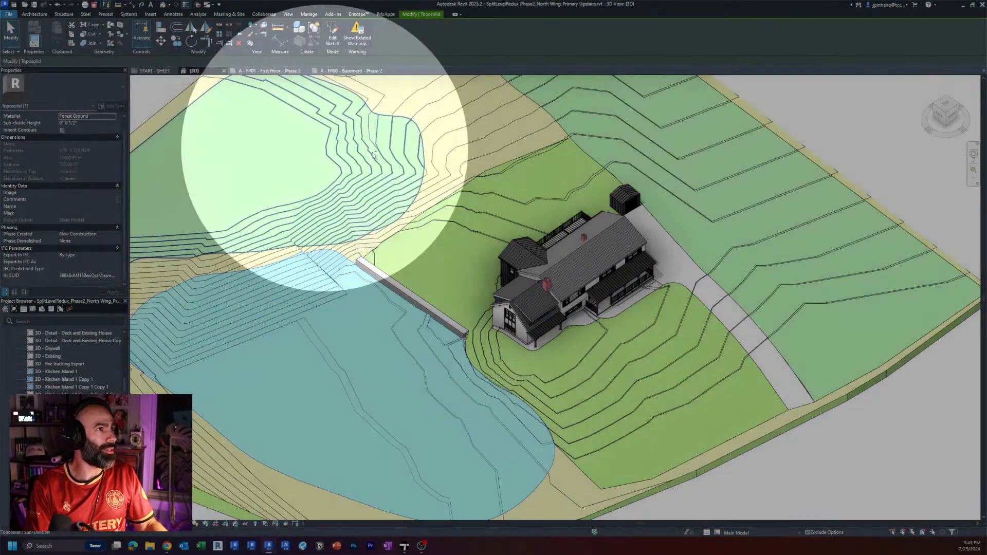
pyautogui.click(367, 154)
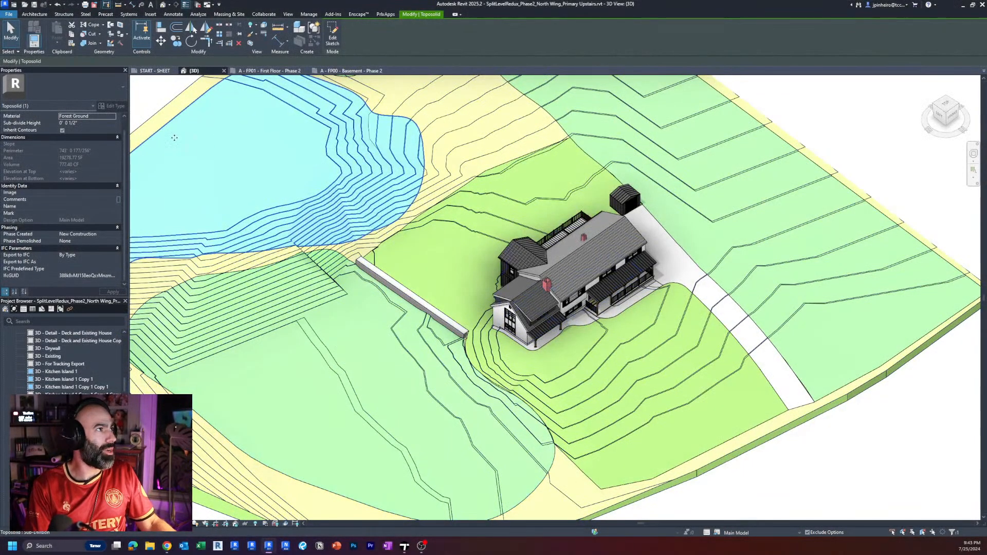
pyautogui.click(488, 132)
pyautogui.click(488, 132)
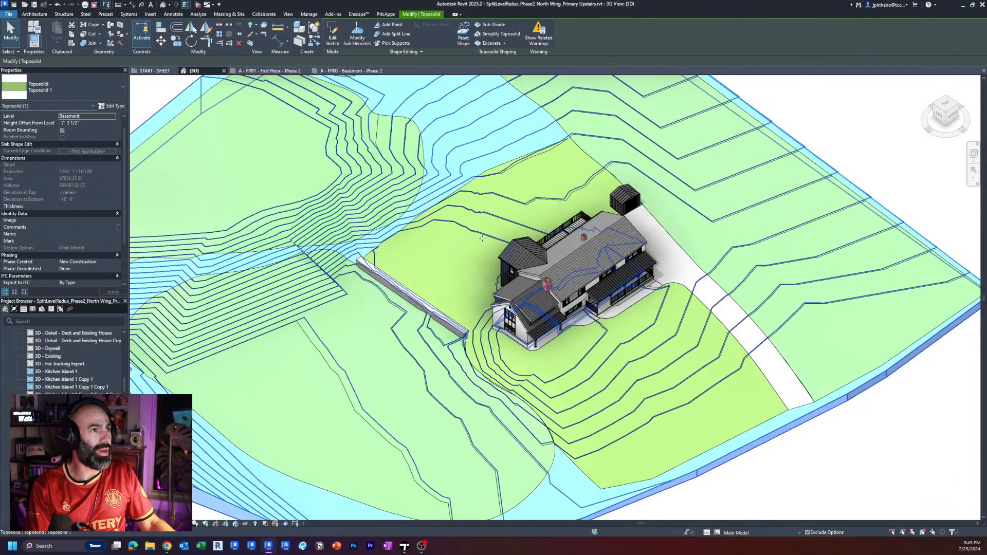
pyautogui.click(461, 199)
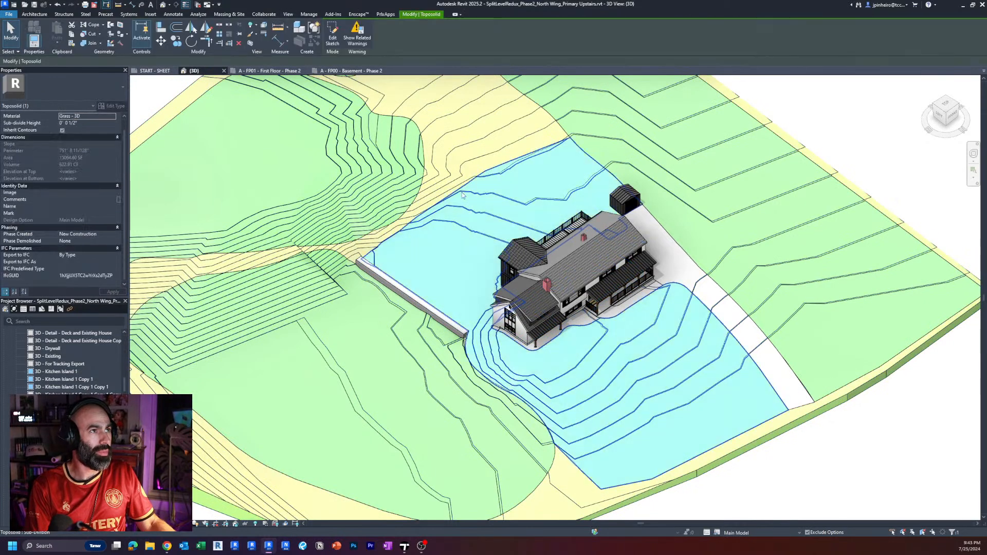
# Inspect the materials of the driveway subdivision and the planting beds along the porch and house front, leaving nothing selected.
pyautogui.click(702, 280)
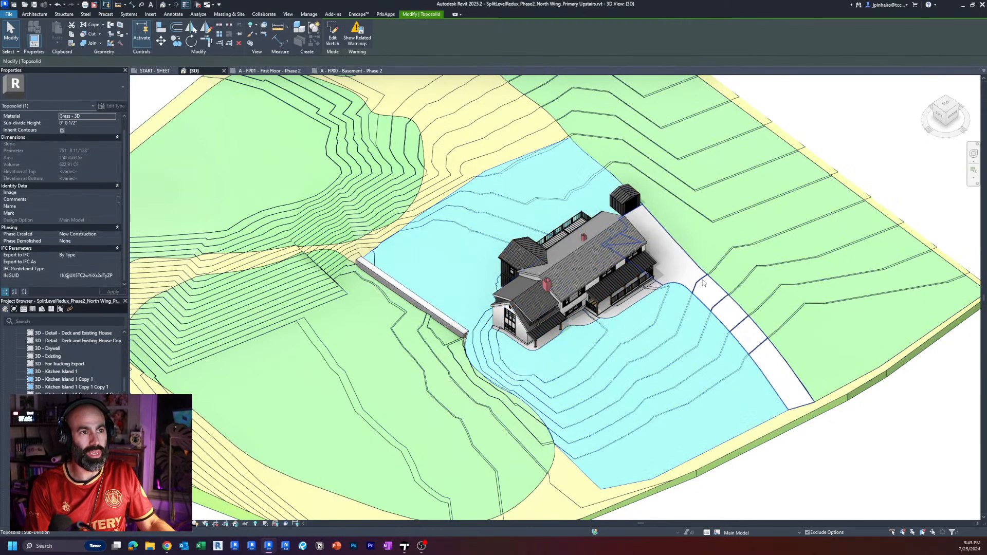
pyautogui.keyDown('shift'); pyautogui.moveTo(703, 280); pyautogui.dragTo(706, 312, button='middle'); pyautogui.keyUp('shift')
pyautogui.scroll(8, 565, 304)
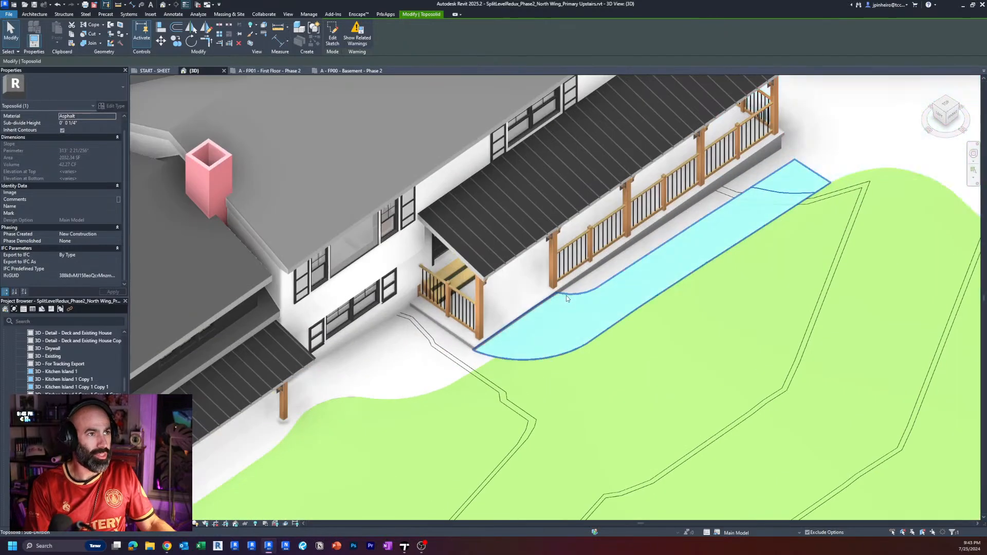
pyautogui.click(581, 284)
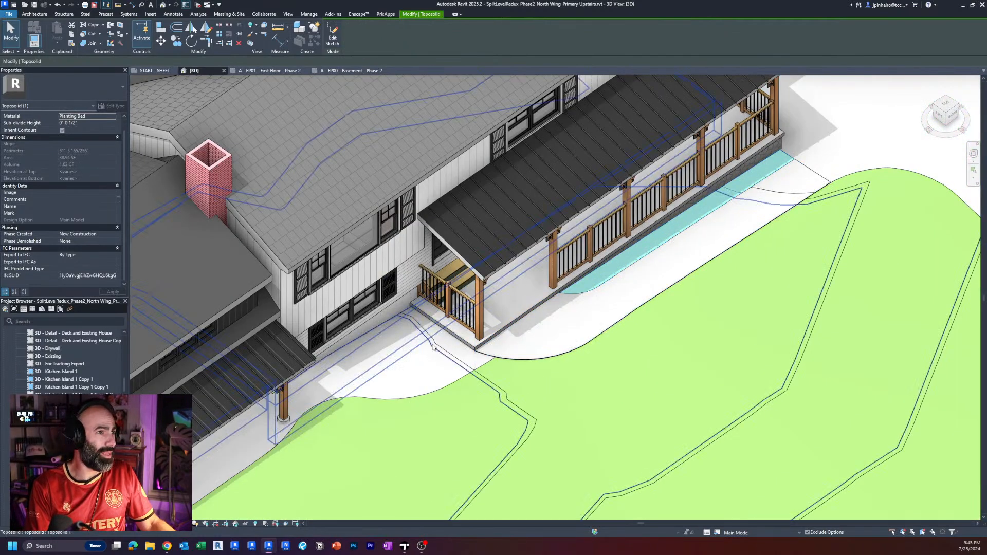
pyautogui.click(378, 398)
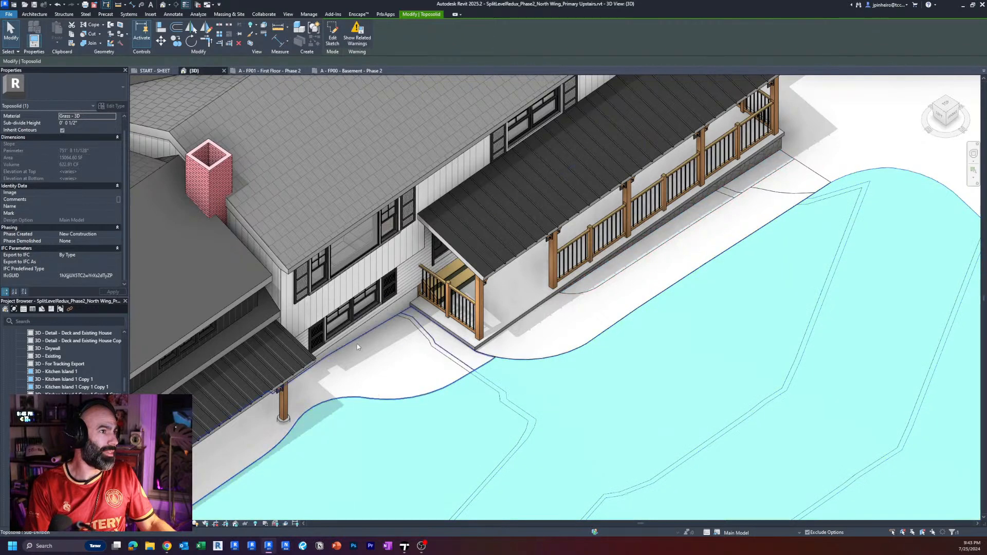
pyautogui.click(356, 343)
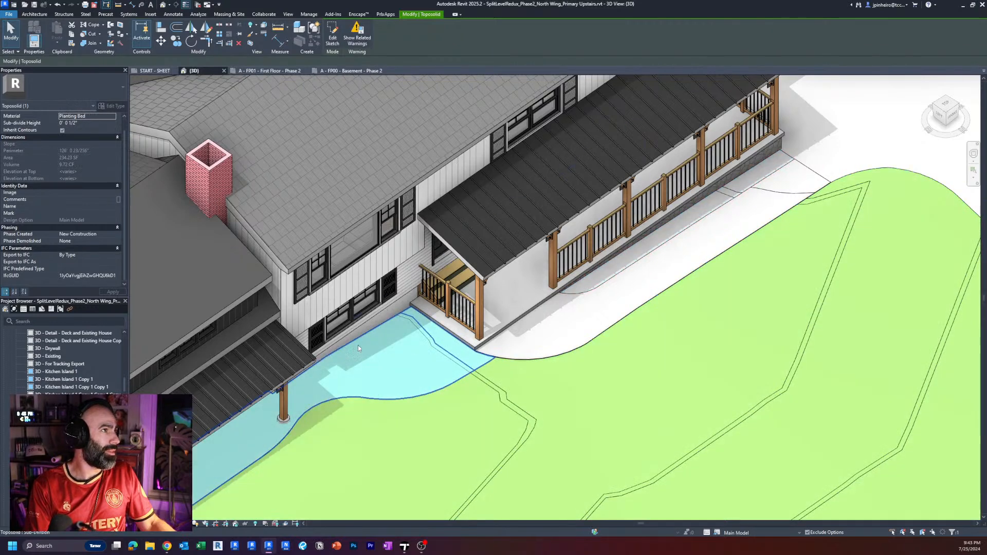
pyautogui.scroll(-4, 358, 348)
pyautogui.press('Escape')
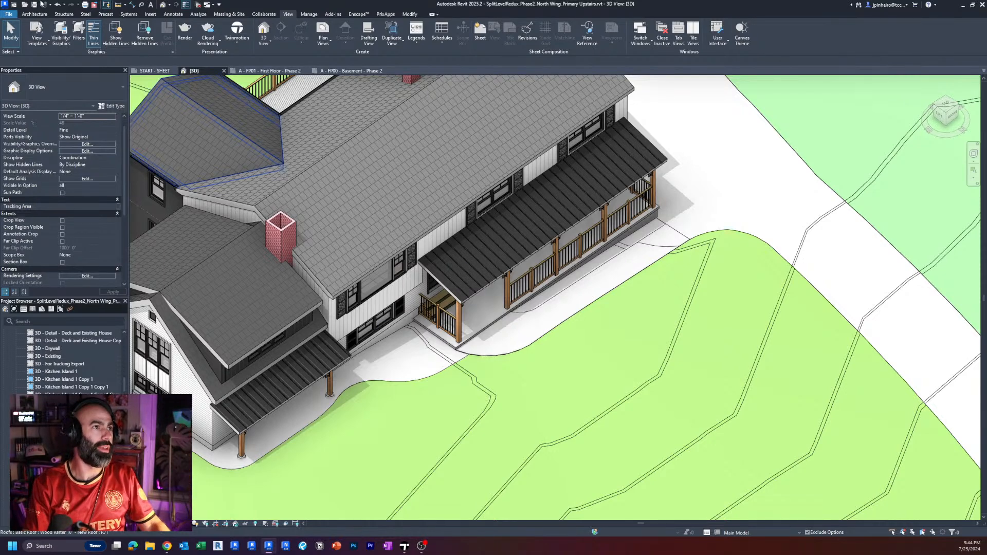
# Switch back to Twinmotion, create a new scene and view its starting base from farther away and higher up.
pyautogui.click(410, 549)
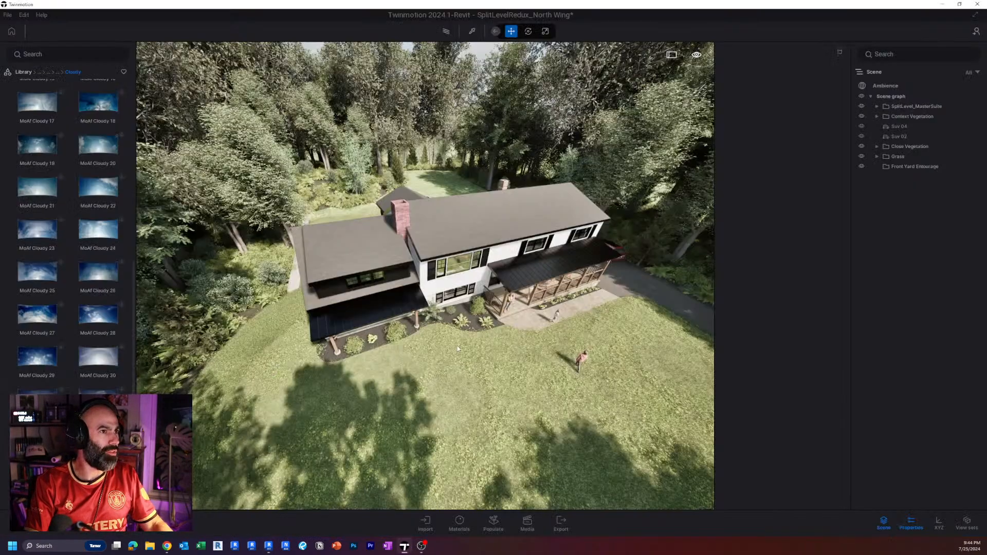
pyautogui.click(7, 15)
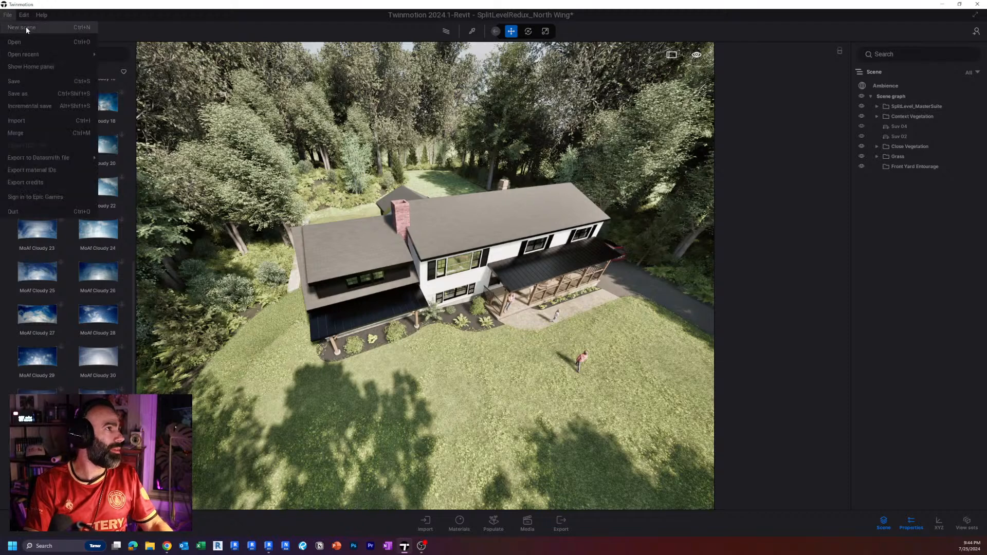
pyautogui.click(504, 298)
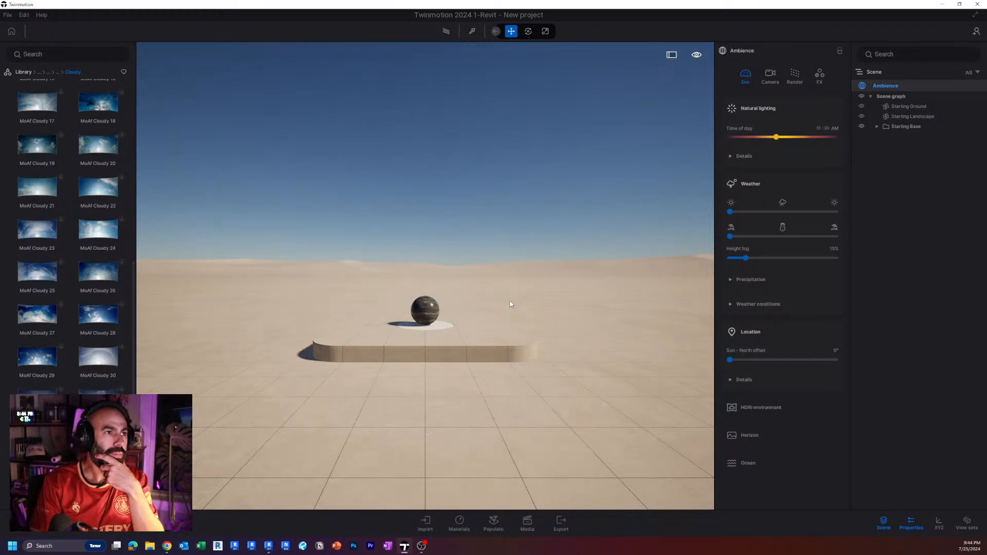
pyautogui.moveTo(371, 234); pyautogui.dragTo(394, 249, button='right')
pyautogui.scroll(-5, 393, 248)
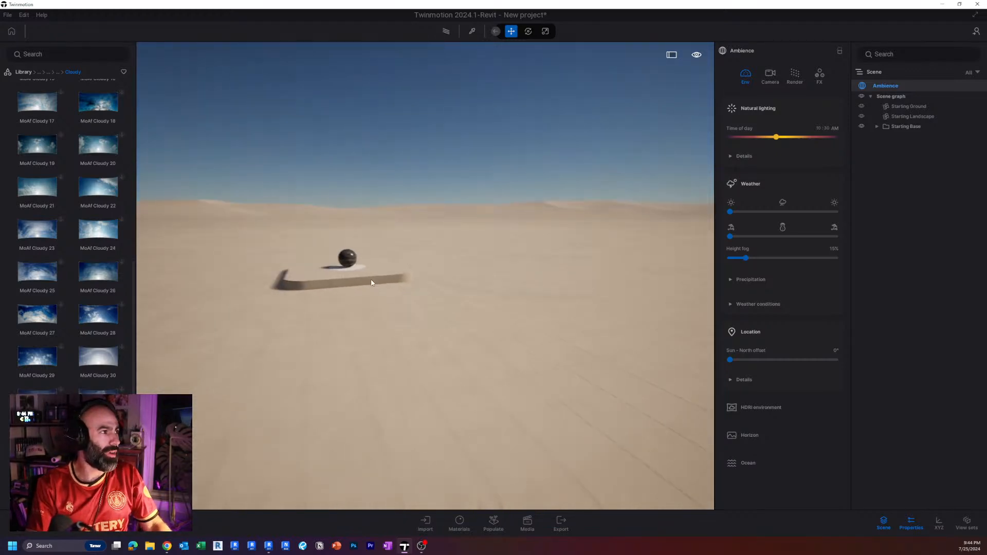
pyautogui.moveTo(375, 281); pyautogui.dragTo(491, 308, button='middle')
pyautogui.moveTo(491, 272); pyautogui.dragTo(519, 286, button='right')
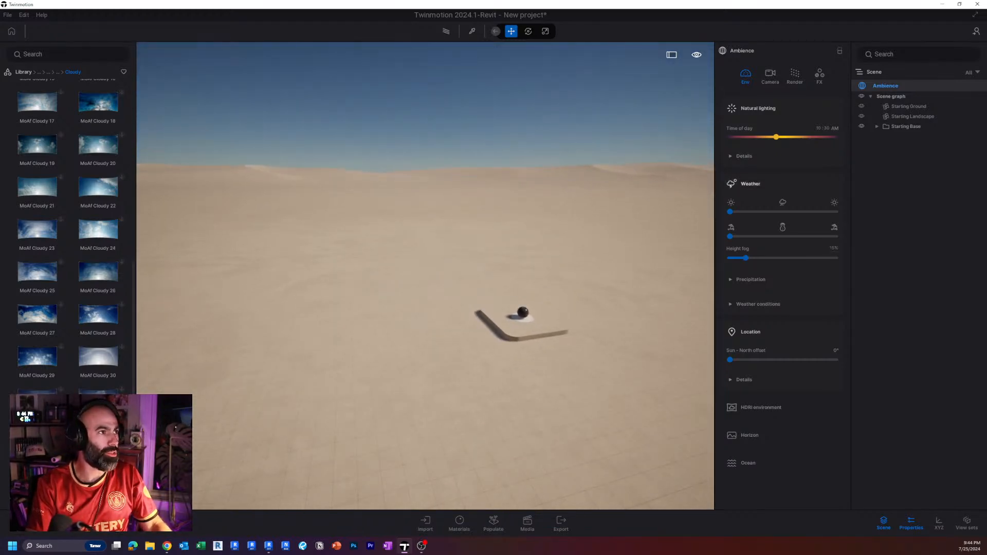
# Enable the HDRI environment in the new scene's ambience settings.
pyautogui.click(783, 406)
pyautogui.scroll(-2, 813, 425)
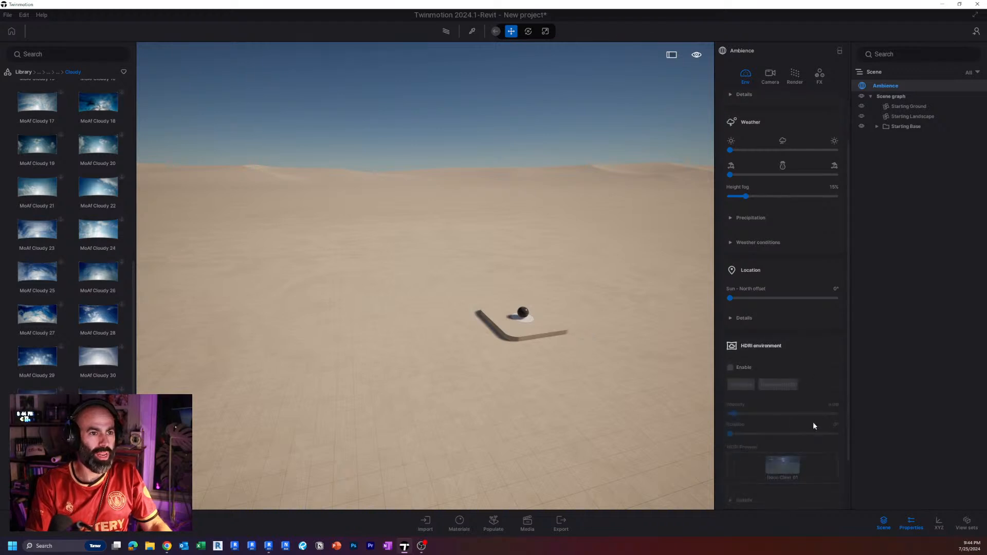
pyautogui.click(730, 368)
# Browse the library's HDRI environment skies and open the cloudy noon collection.
pyautogui.moveTo(126, 368)
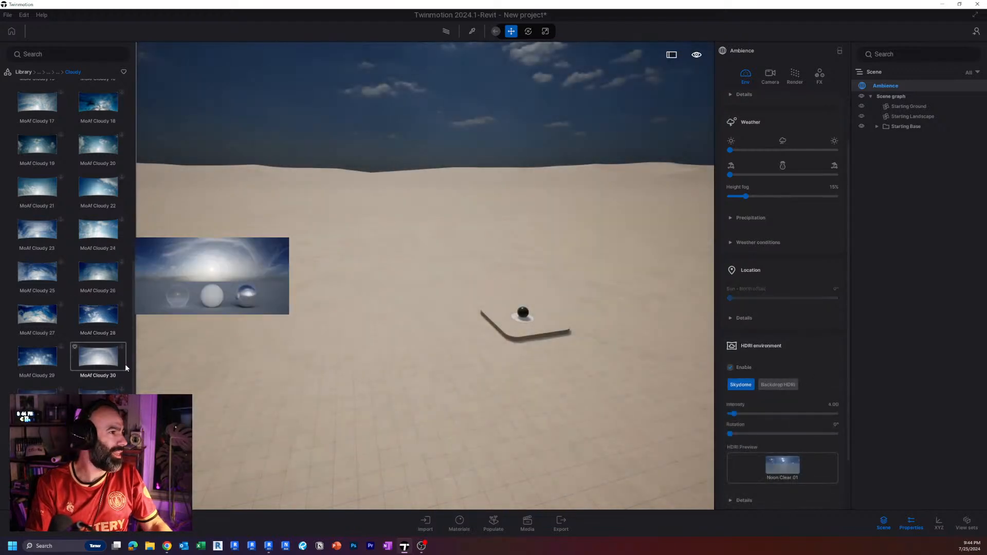
pyautogui.click(48, 72)
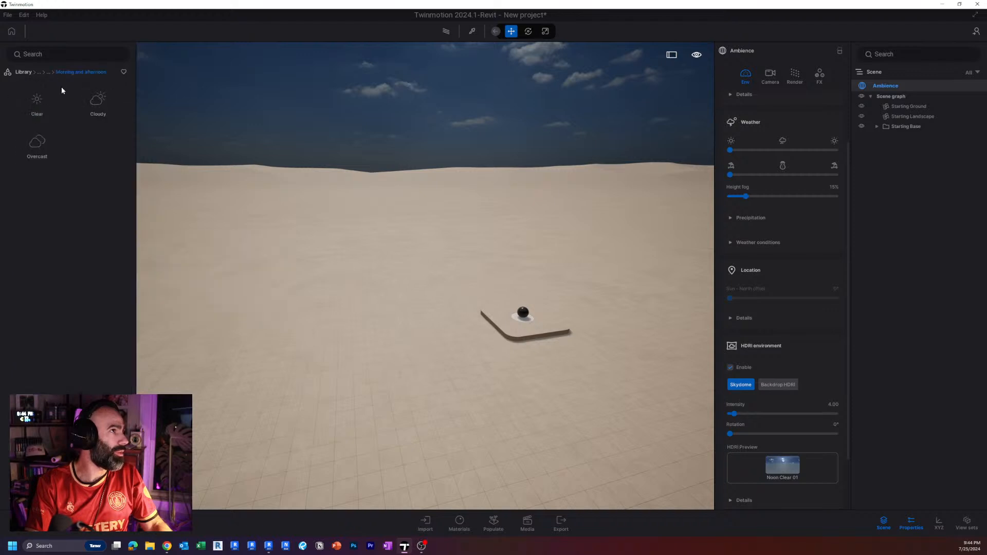
pyautogui.click(37, 100)
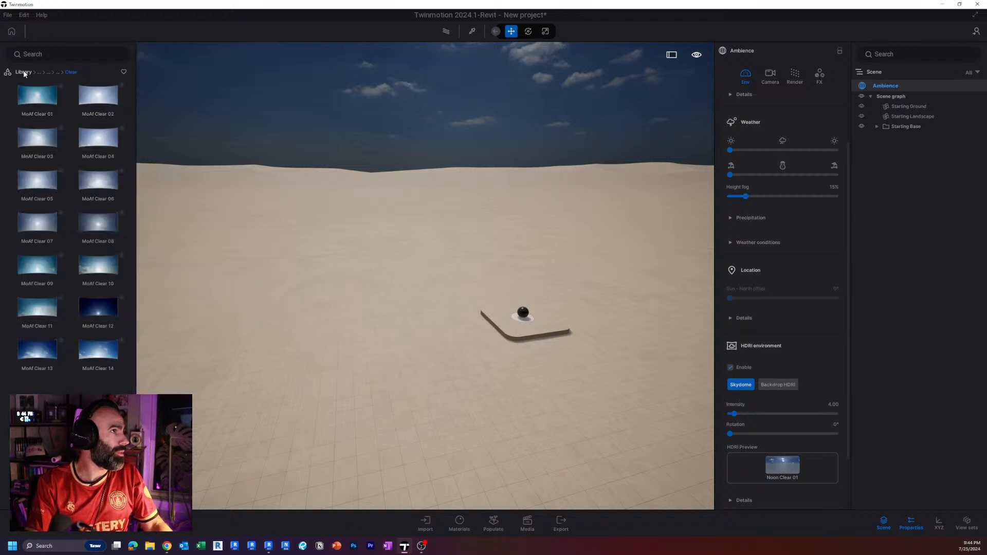
pyautogui.click(24, 73)
pyautogui.click(51, 181)
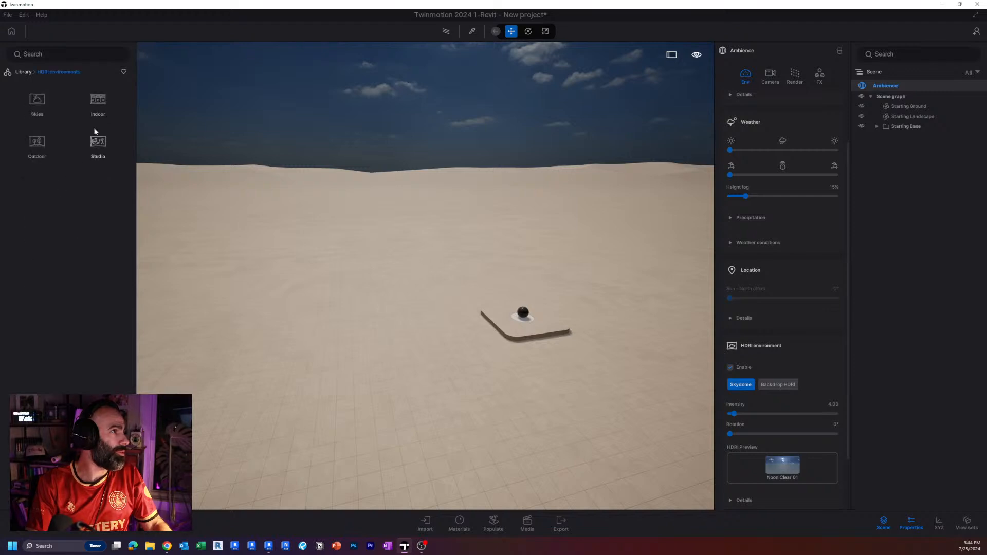
pyautogui.click(30, 100)
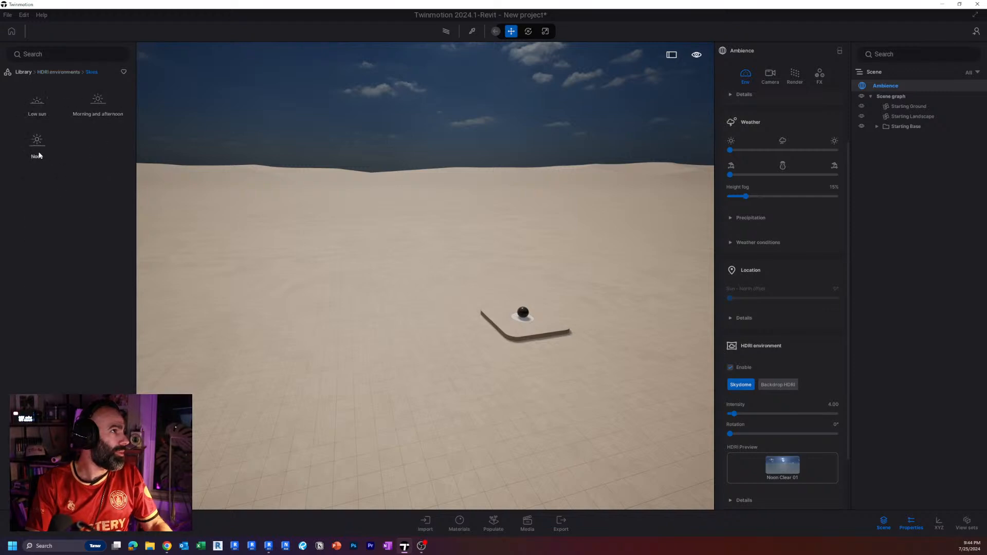
pyautogui.click(92, 101)
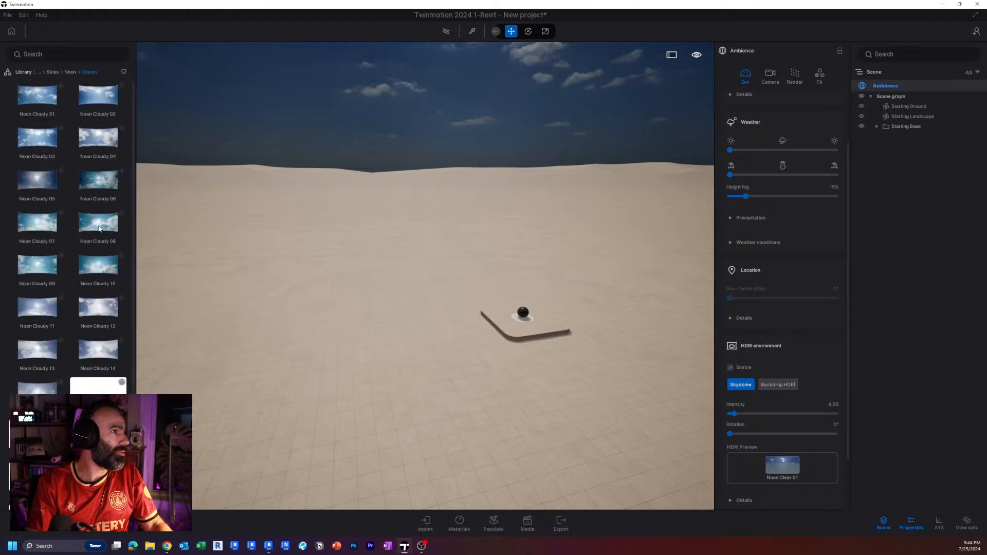
# Download the cloudy noon sky directly below Noon Cloudy 18 and reopen the ambience's HDRI environment settings.
pyautogui.scroll(-3, 118, 280)
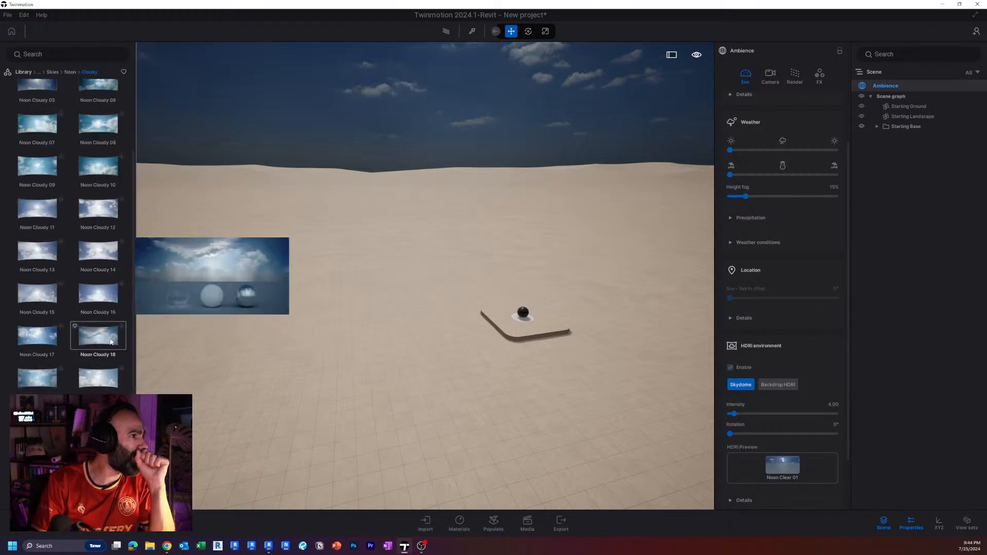
pyautogui.click(123, 371)
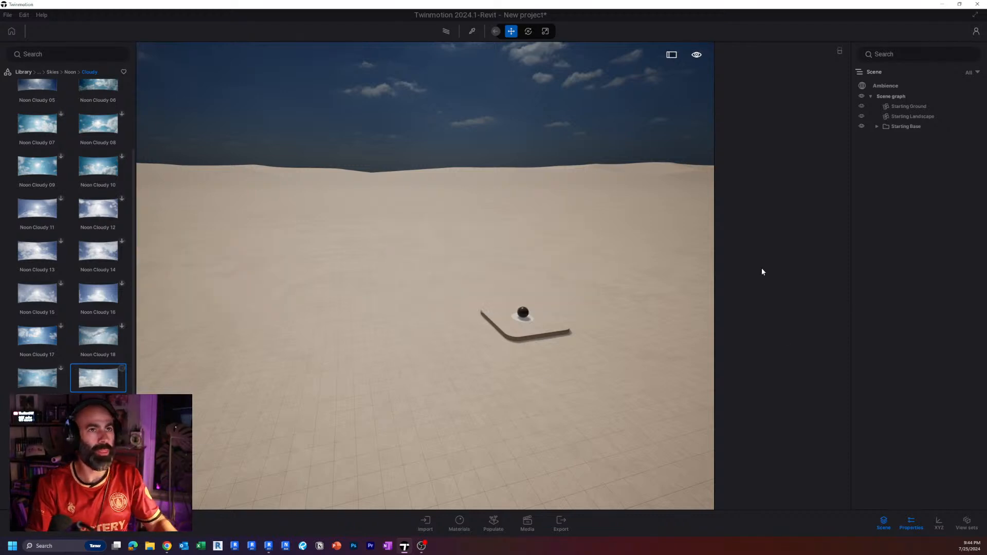
pyautogui.click(887, 87)
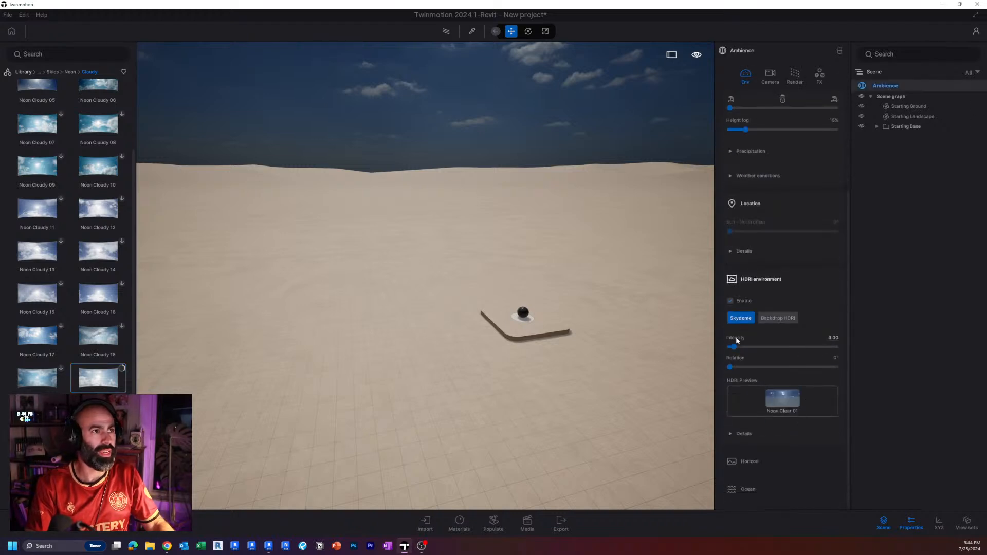
# Assign the downloaded Noon Cloudy 20 sky as the skydome image of the HDRI environment.
pyautogui.moveTo(115, 378)
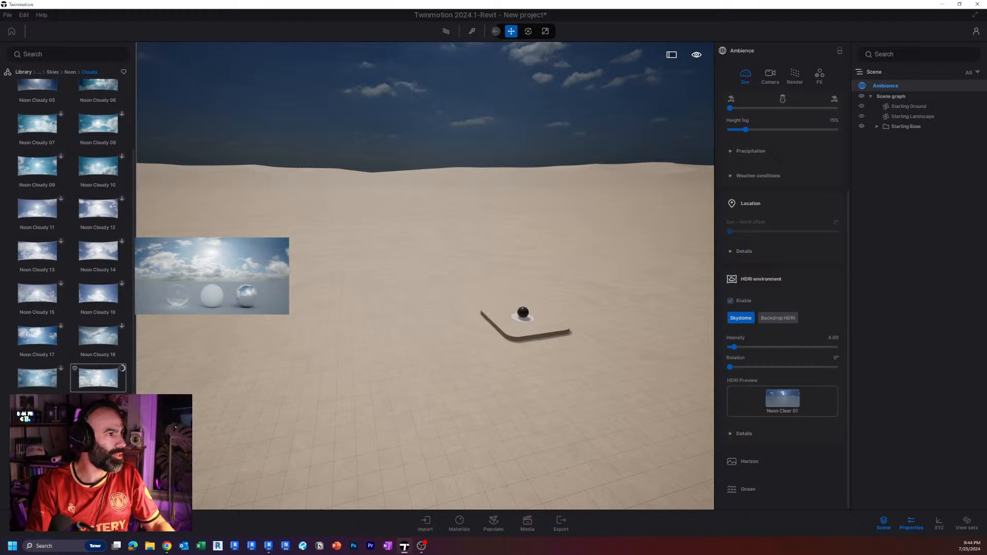
pyautogui.moveTo(451, 356); pyautogui.dragTo(582, 363, button='right')
pyautogui.press('w')
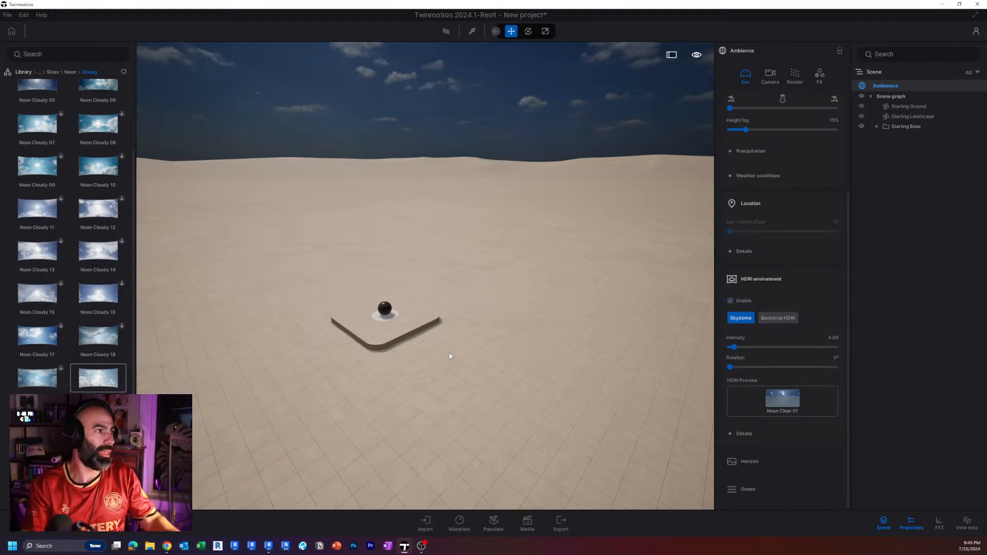
pyautogui.moveTo(111, 381)
pyautogui.moveTo(111, 382); pyautogui.dragTo(796, 404)
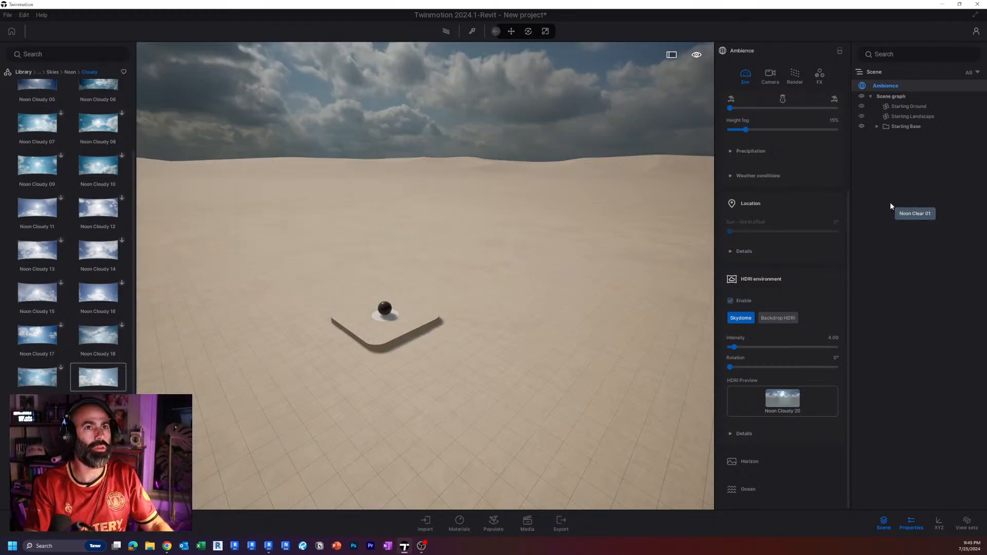
# Delete the Starting Ground, Starting Landscape and Starting Base objects from the scene.
pyautogui.click(896, 107)
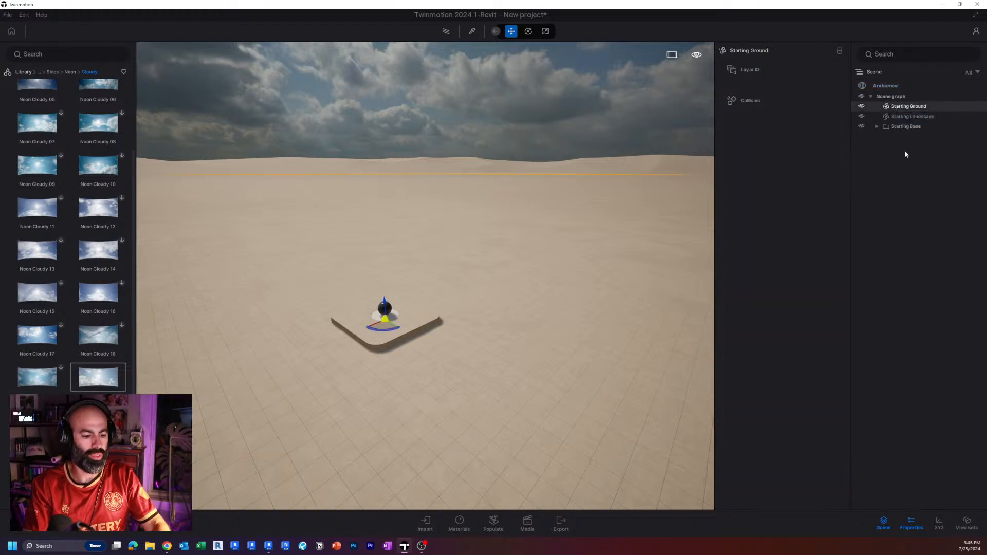
pyautogui.press('Delete')
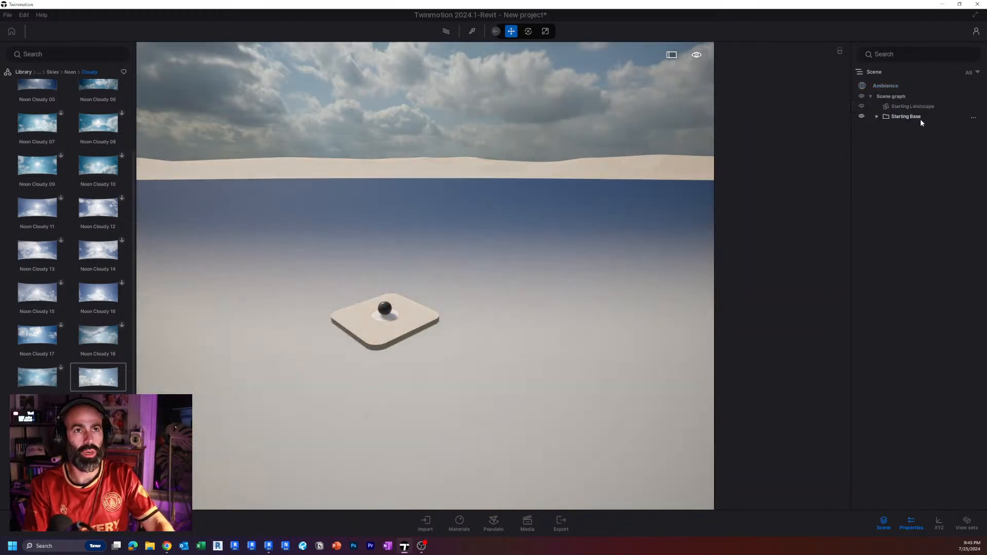
pyautogui.click(928, 107)
pyautogui.press('Delete')
pyautogui.click(921, 106)
pyautogui.press('Delete')
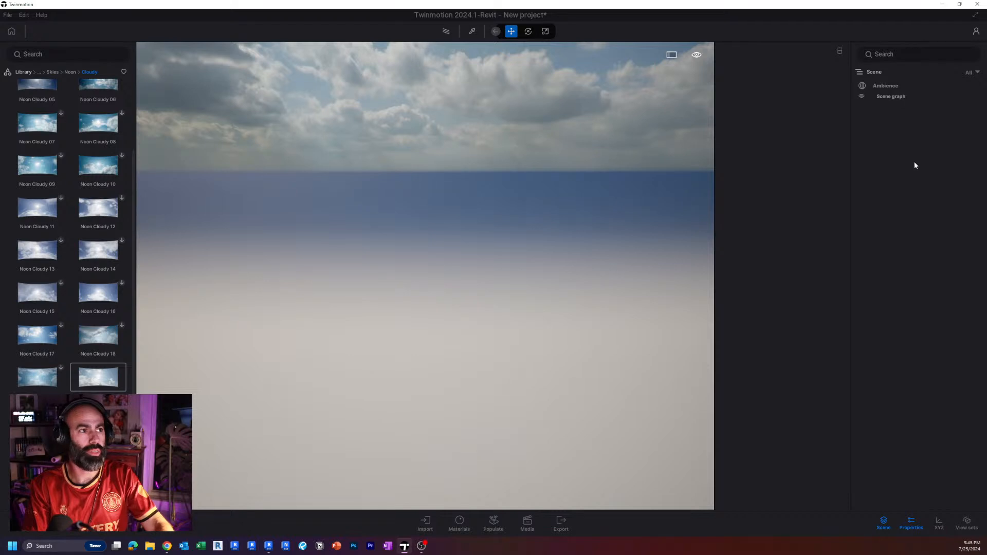
# Import SplitLevel_MasterSuite.udatasmith as geometry with the hierarchy kept and material substitution enabled.
pyautogui.click(425, 522)
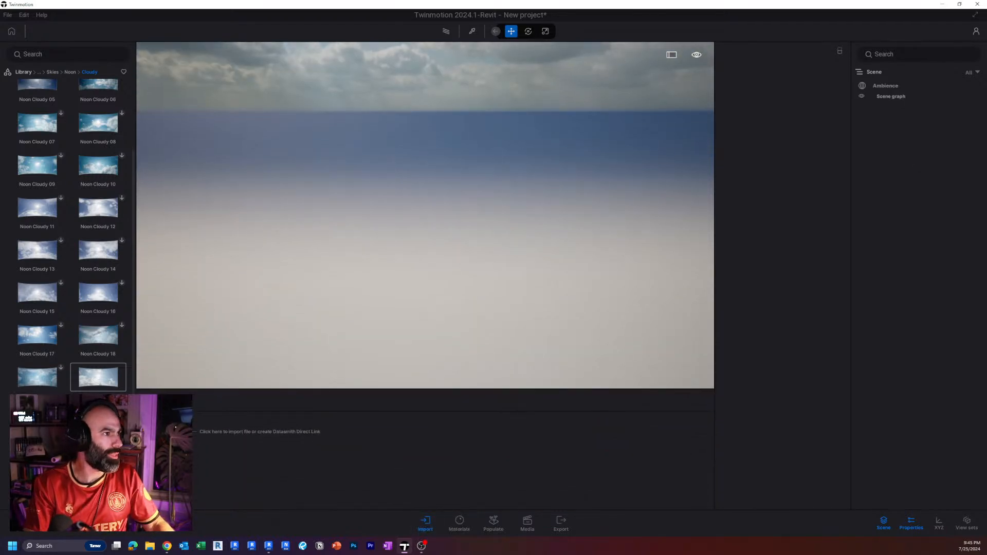
pyautogui.click(576, 258)
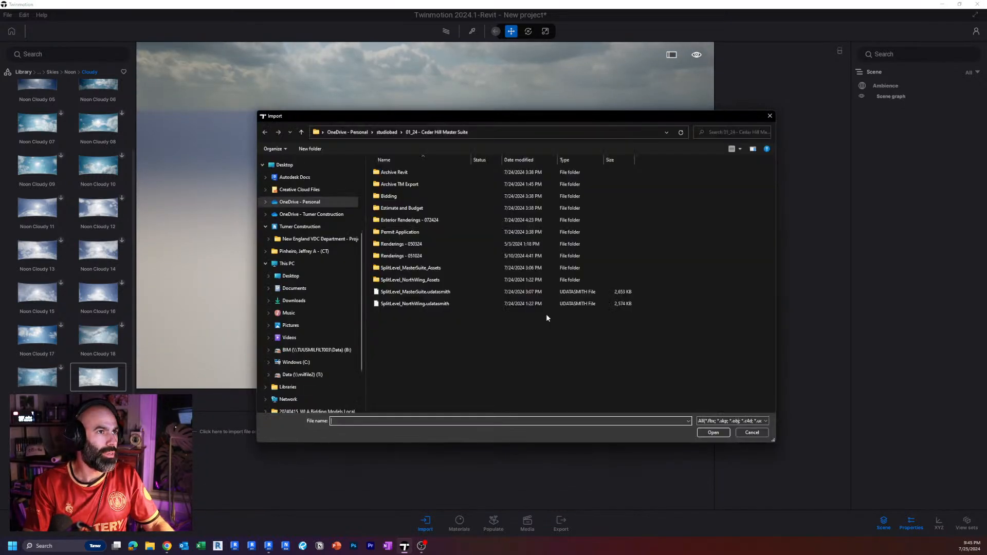
pyautogui.click(434, 292)
pyautogui.click(702, 433)
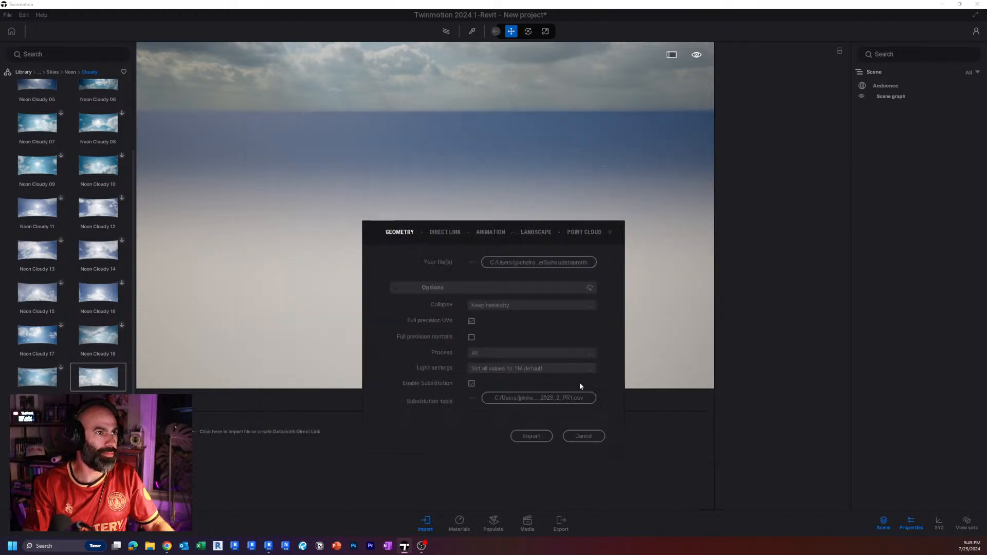
pyautogui.click(531, 436)
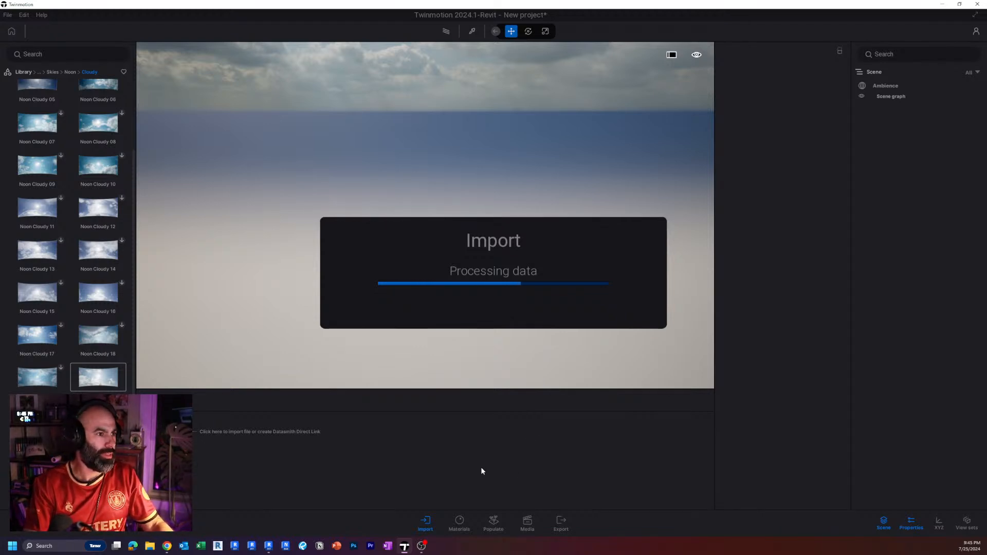
# Switch to Revit, examine the house and surrounding site in the 3D view, and return to Twinmotion.
pyautogui.click(267, 546)
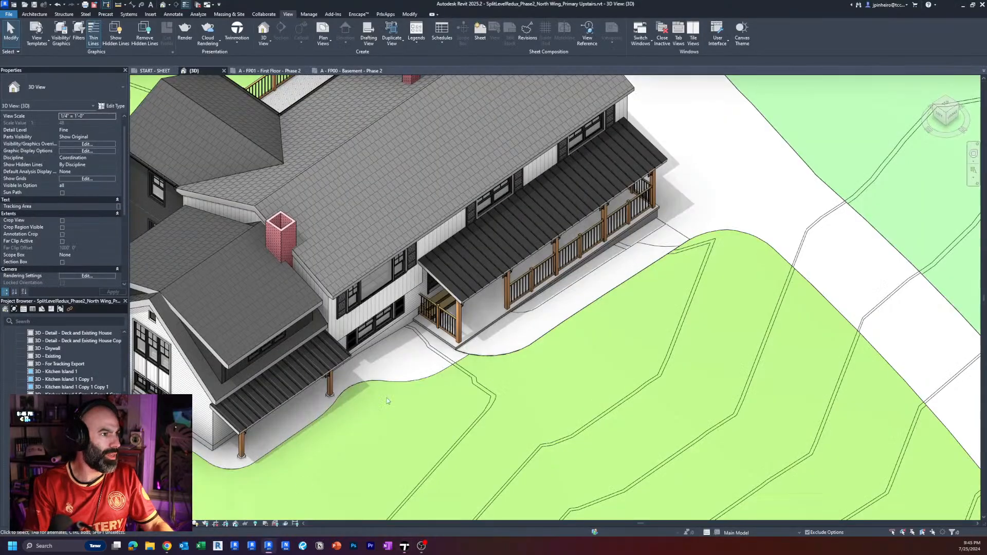
pyautogui.scroll(-4, 443, 298)
pyautogui.scroll(2, 568, 362)
pyautogui.scroll(5, 612, 313)
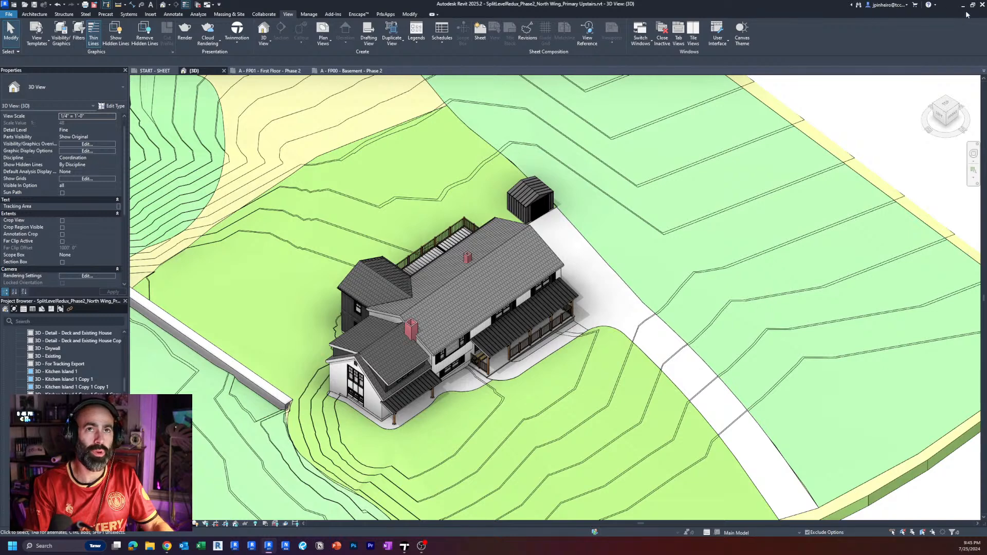
pyautogui.click(964, 6)
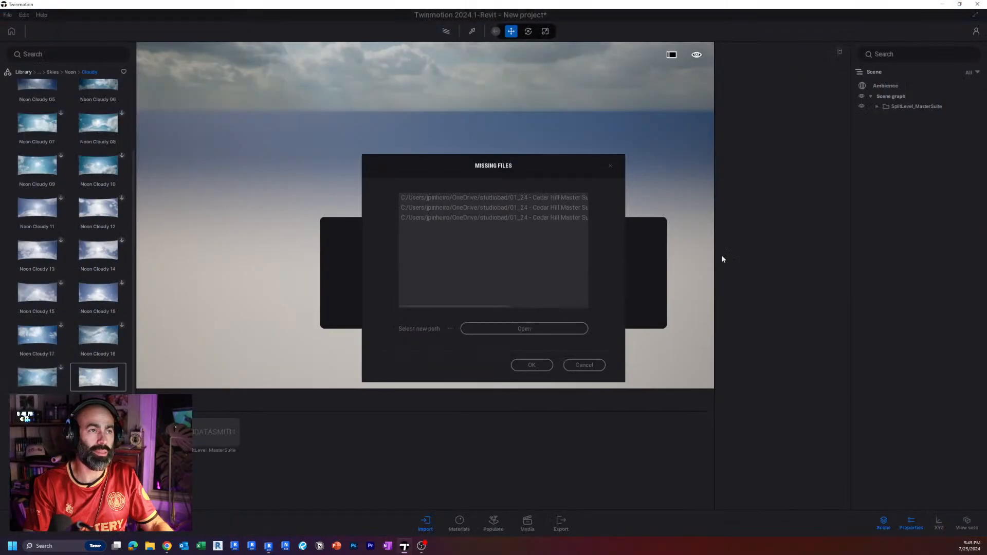
# Accept the missing files notice and inspect the imported house and its toposolid sub-divisions from several angles.
pyautogui.click(531, 365)
pyautogui.moveTo(496, 306); pyautogui.dragTo(536, 248, button='right')
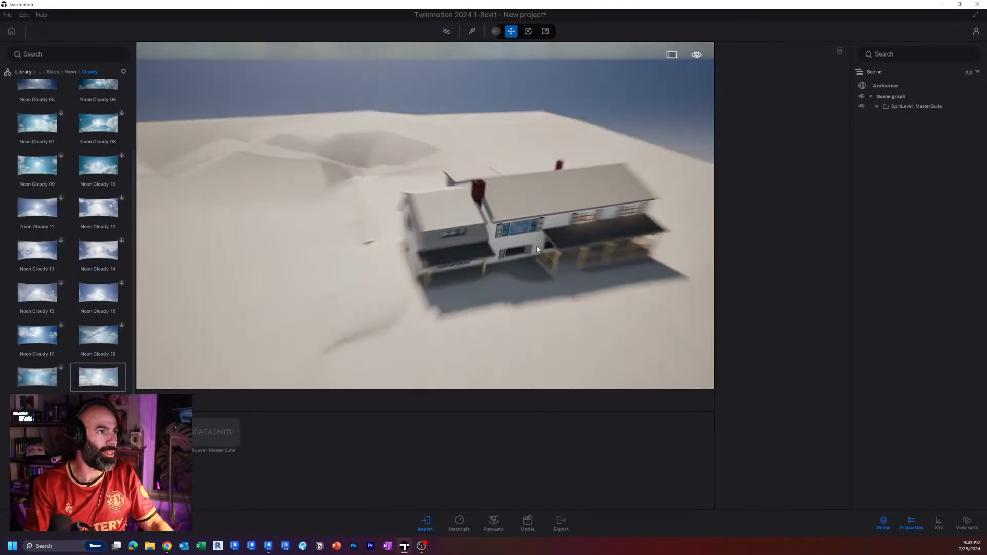
pyautogui.scroll(-5, 537, 248)
pyautogui.keyDown('shift'); pyautogui.moveTo(538, 263); pyautogui.dragTo(466, 268, button='middle'); pyautogui.keyUp('shift')
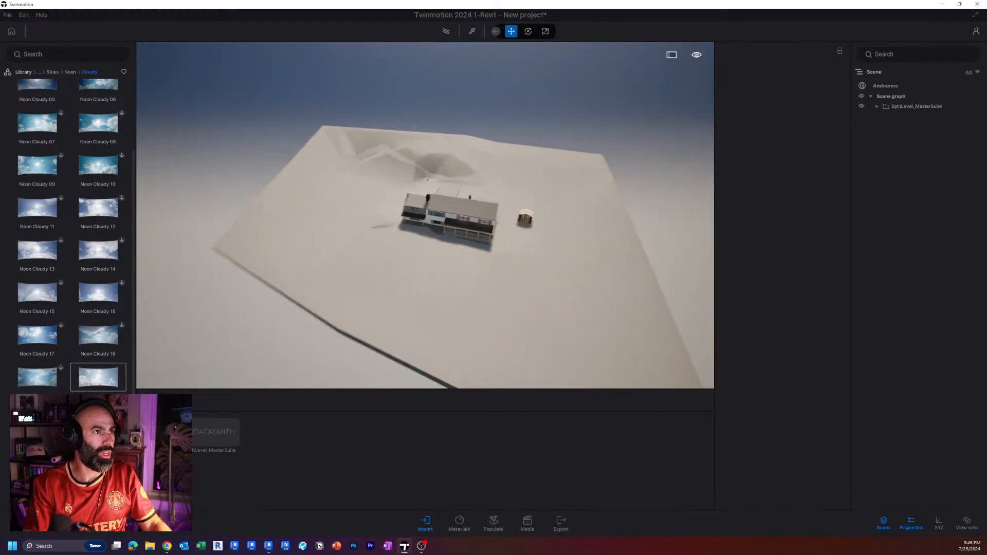
pyautogui.click(450, 276)
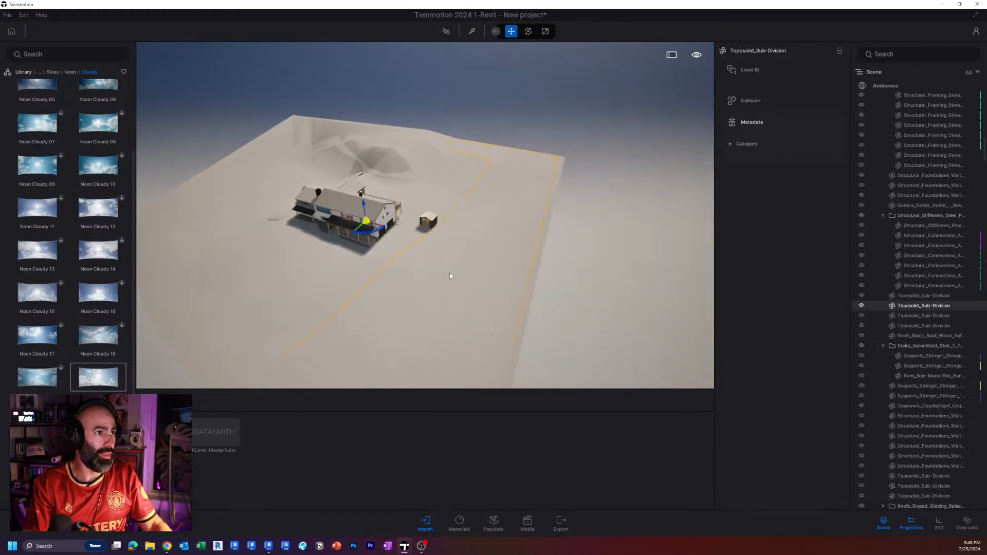
pyautogui.click(320, 260)
pyautogui.moveTo(391, 295)
pyautogui.mouseDown(button='right')
pyautogui.moveTo(324, 293)
pyautogui.moveTo(406, 298)
pyautogui.mouseUp(button='right')
pyautogui.moveTo(456, 282)
pyautogui.keyDown('shift'); pyautogui.mouseDown(button='middle')
pyautogui.moveTo(520, 285)
pyautogui.moveTo(456, 282)
pyautogui.mouseUp(button='middle'); pyautogui.keyUp('shift')
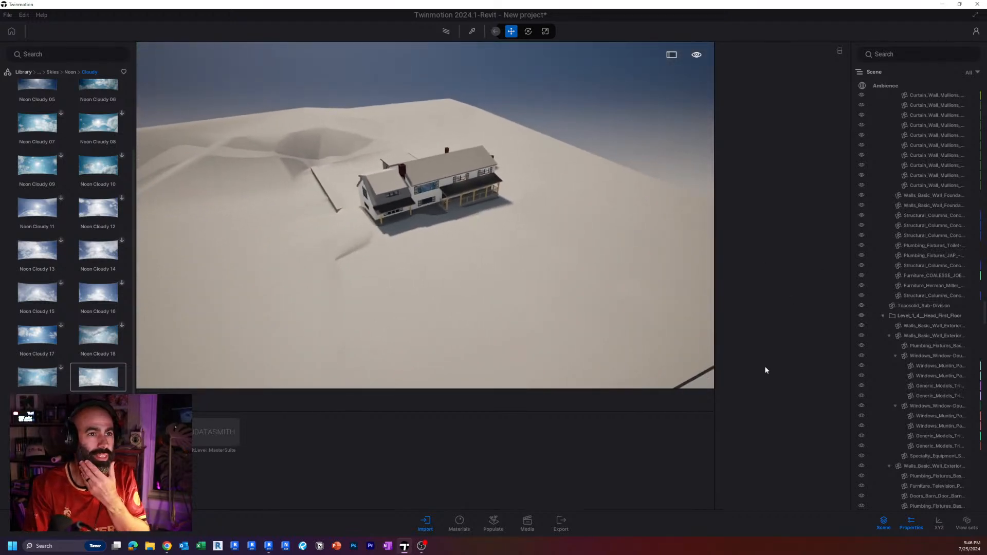
# Set the HDRI environment's intensity to 5 and confirm the sun intensity in the natural lighting details.
pyautogui.click(893, 85)
pyautogui.scroll(-1, 786, 433)
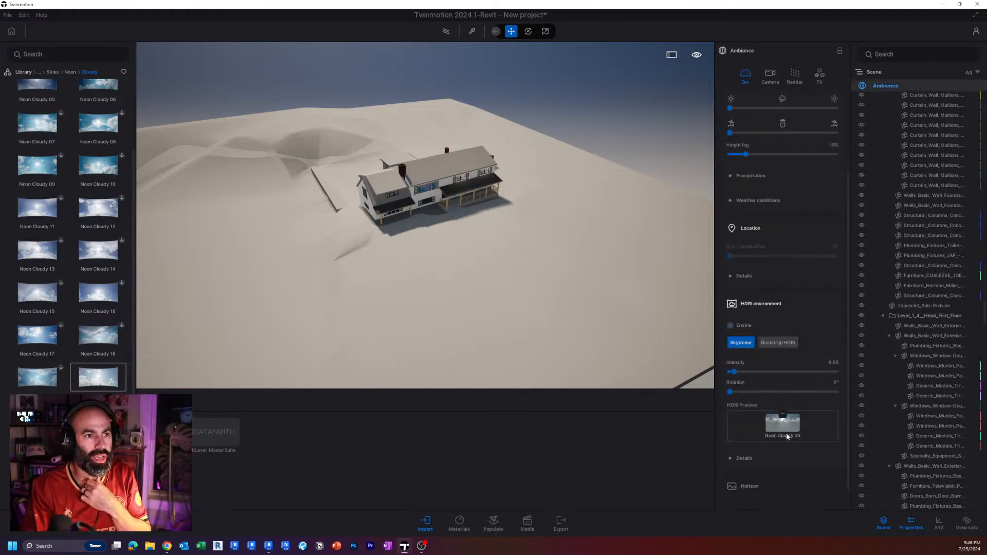
pyautogui.scroll(2, 786, 393)
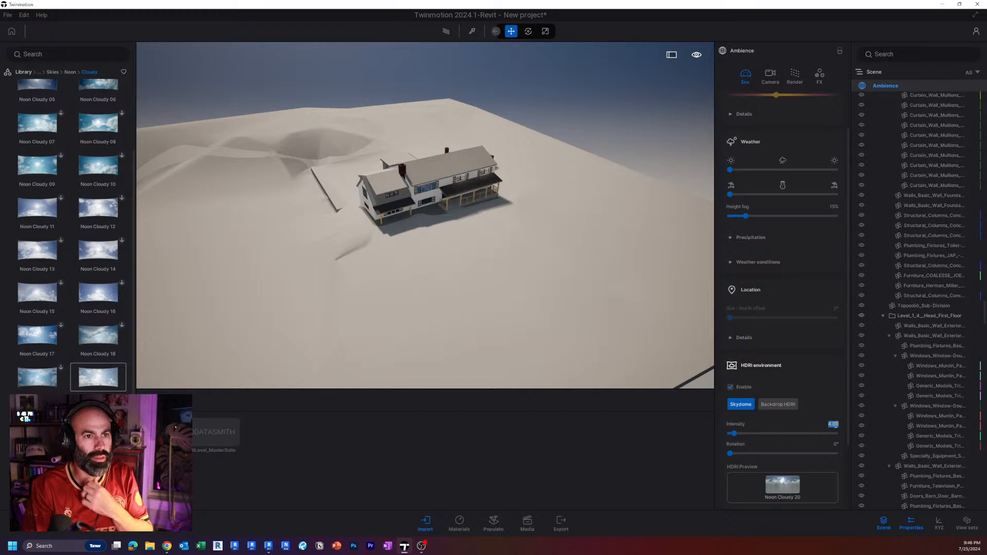
pyautogui.write('5')
pyautogui.press('Return')
pyautogui.scroll(2, 800, 261)
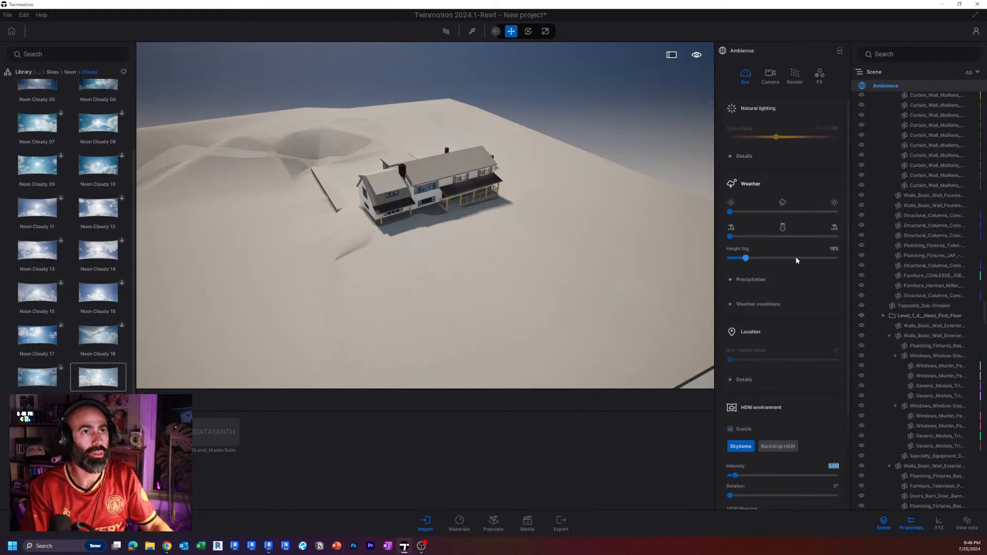
pyautogui.click(785, 150)
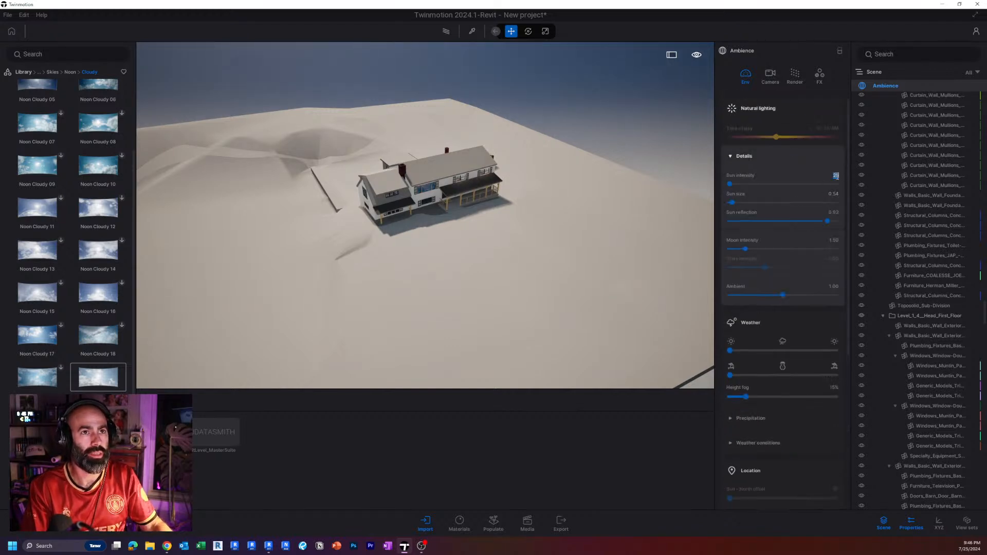
pyautogui.press('Return')
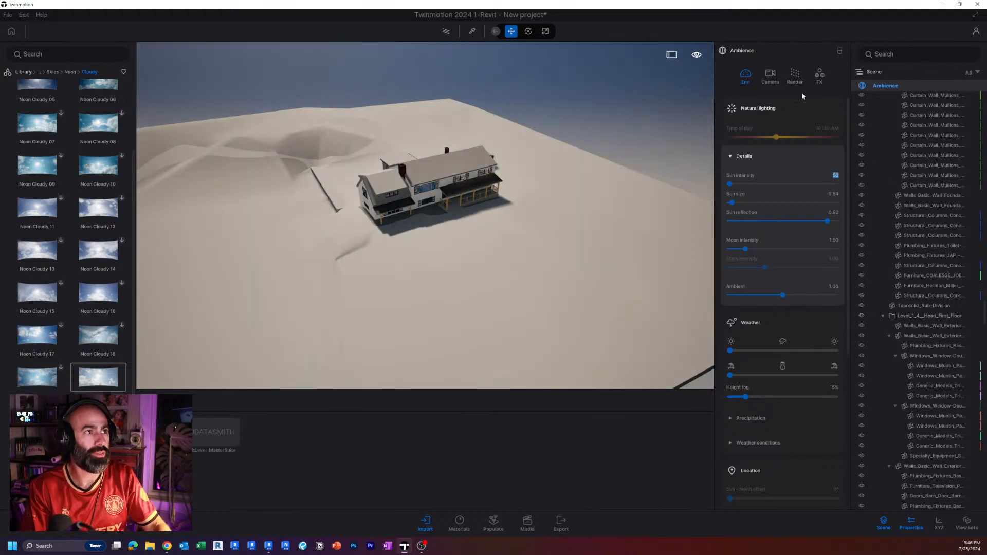
# Set the ambience camera's exposure to 0.5 and raise the local exposure's shadow boost to its maximum.
pyautogui.click(774, 77)
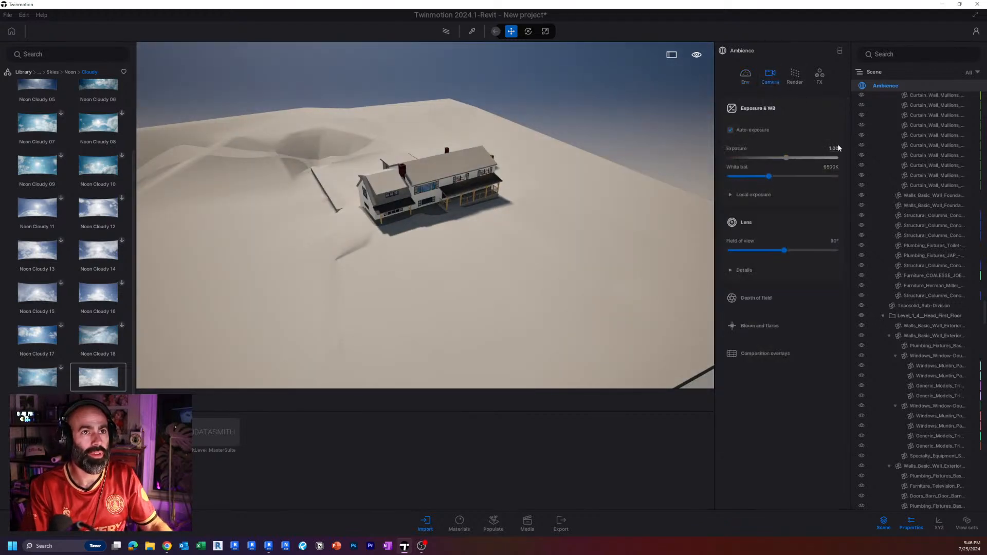
pyautogui.write('0.5')
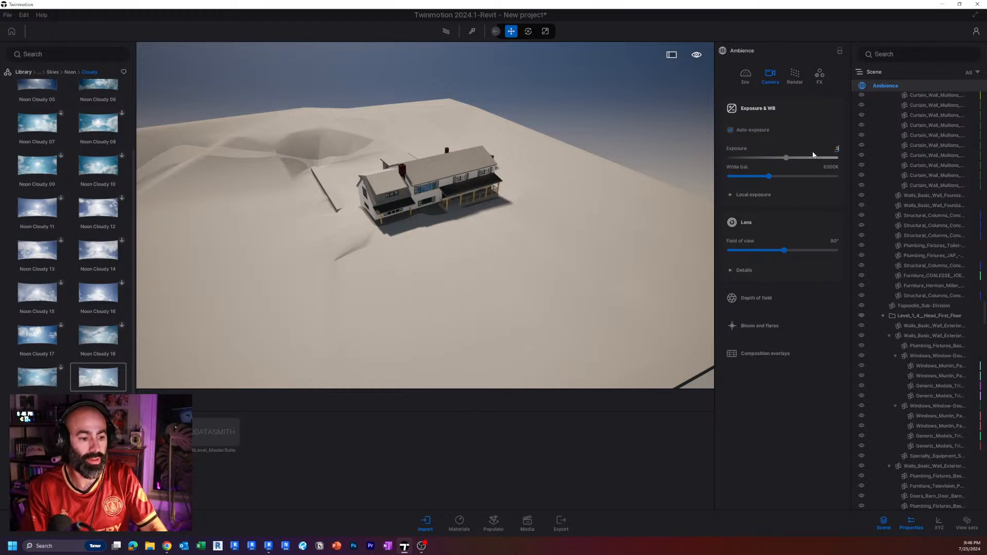
pyautogui.press('Return')
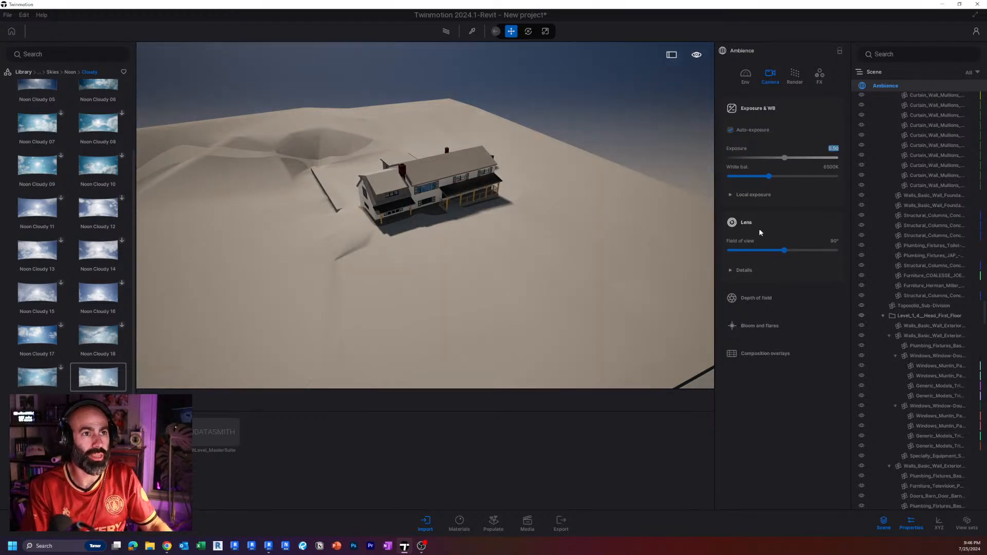
pyautogui.click(753, 195)
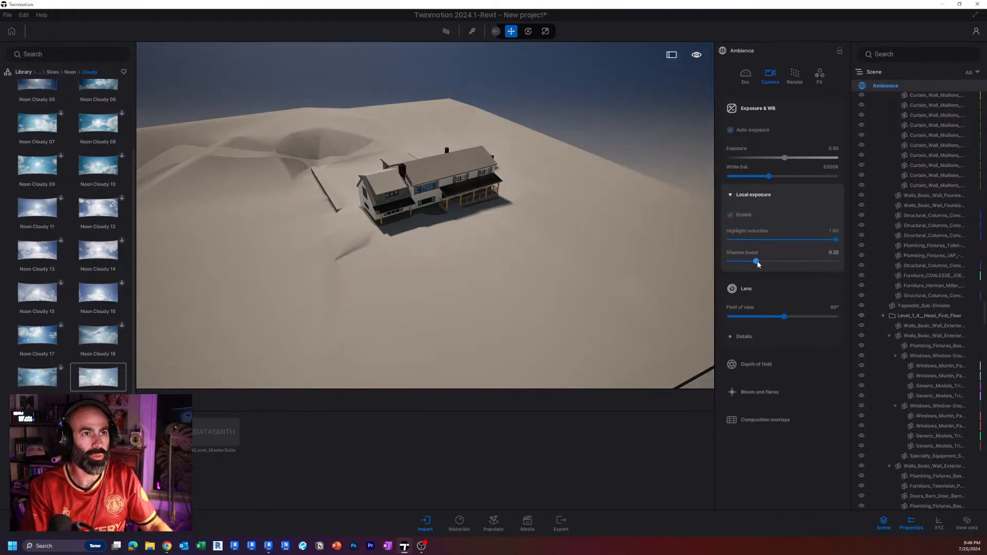
pyautogui.moveTo(756, 262); pyautogui.dragTo(838, 261)
# Change the real-time global illumination to Lumen and raise the Lumen reflection quality to 10.
pyautogui.click(796, 74)
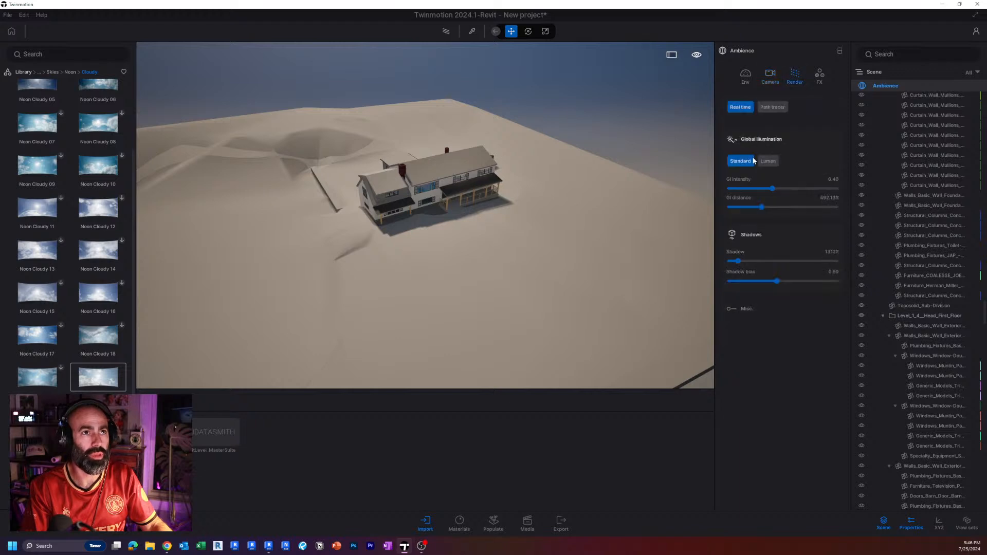
pyautogui.click(765, 163)
pyautogui.moveTo(741, 339); pyautogui.dragTo(838, 339)
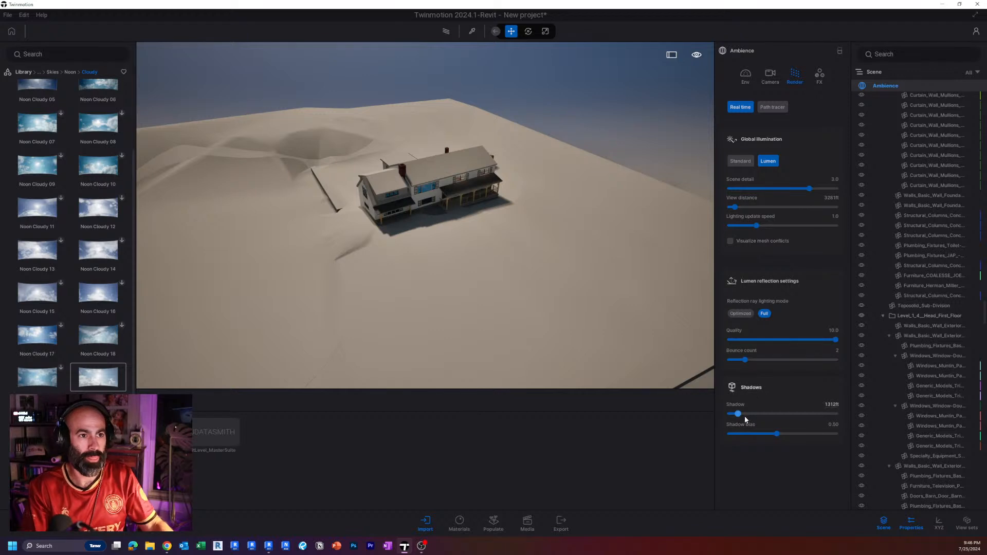
# Set the shadow distance to 200 ft and lower the shadow bias to 0.15.
pyautogui.moveTo(742, 415); pyautogui.dragTo(731, 414)
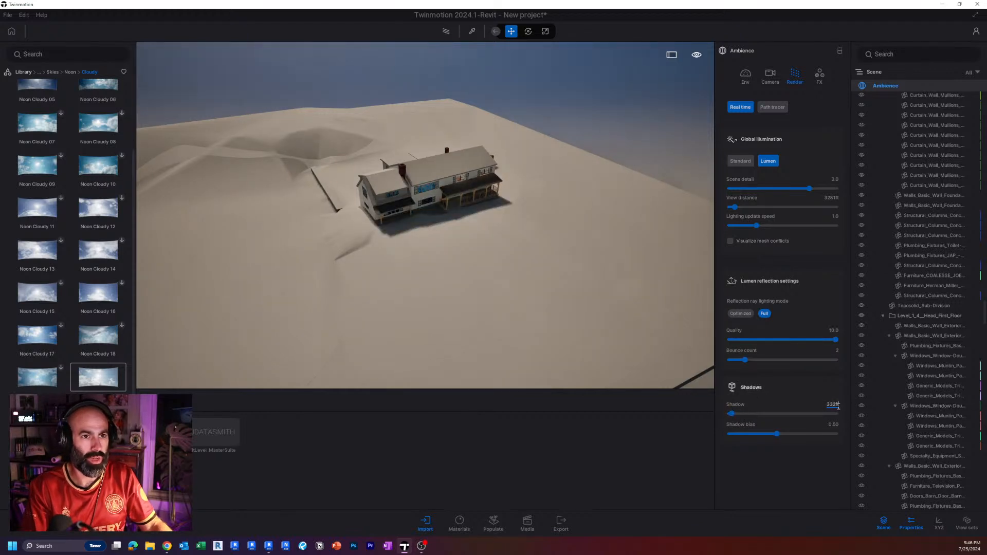
pyautogui.write('200')
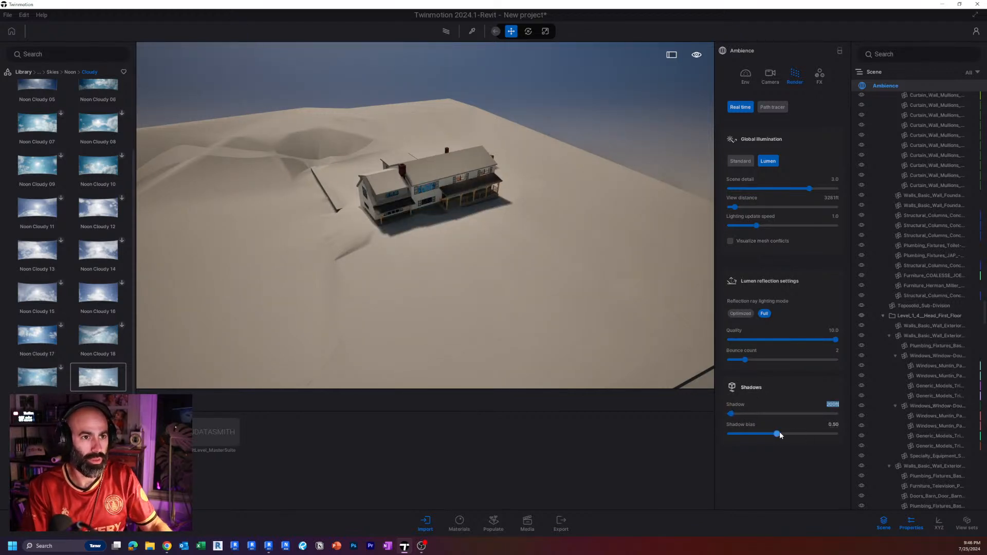
pyautogui.moveTo(777, 434); pyautogui.dragTo(739, 434)
# Frame the front of the house and rotate the HDRI sky to about 210° so its facade is lit.
pyautogui.press('w')
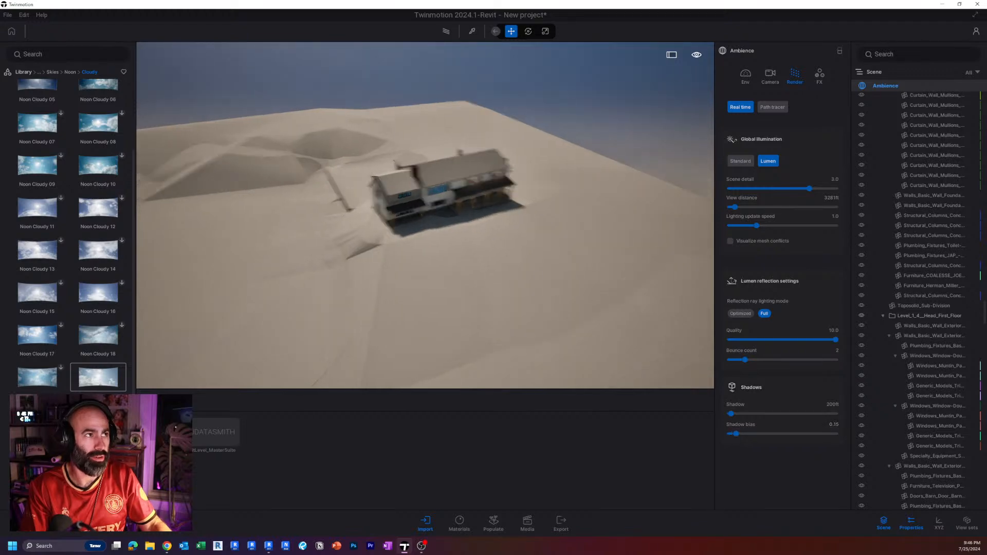
pyautogui.moveTo(586, 270); pyautogui.dragTo(599, 239, button='right')
pyautogui.press('s')
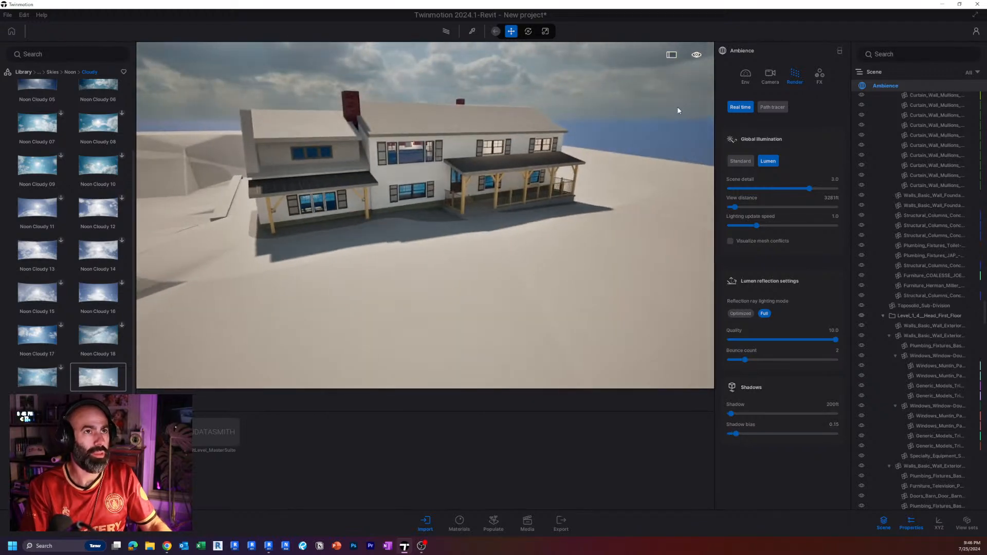
pyautogui.click(745, 78)
pyautogui.scroll(-3, 799, 455)
pyautogui.scroll(-2, 800, 455)
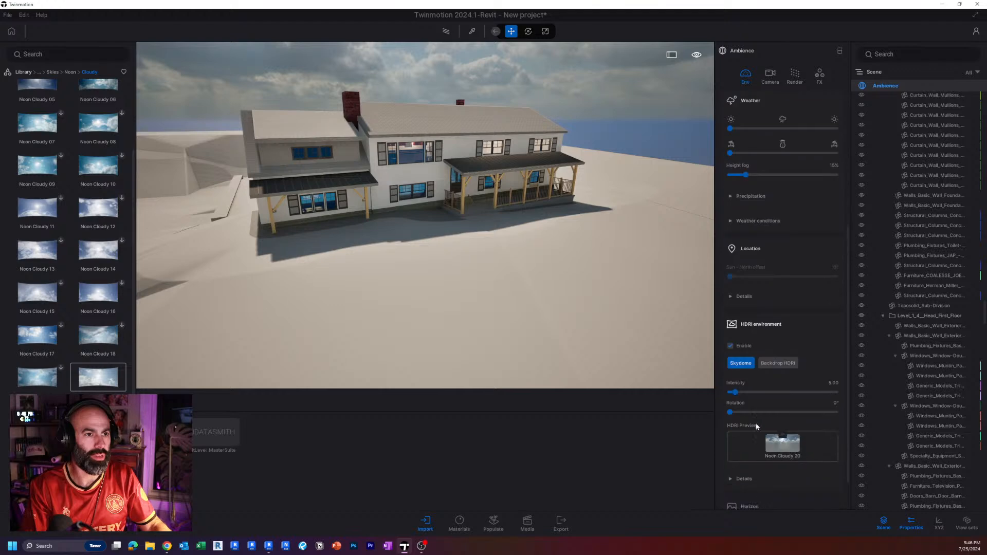
pyautogui.moveTo(731, 412); pyautogui.dragTo(792, 412)
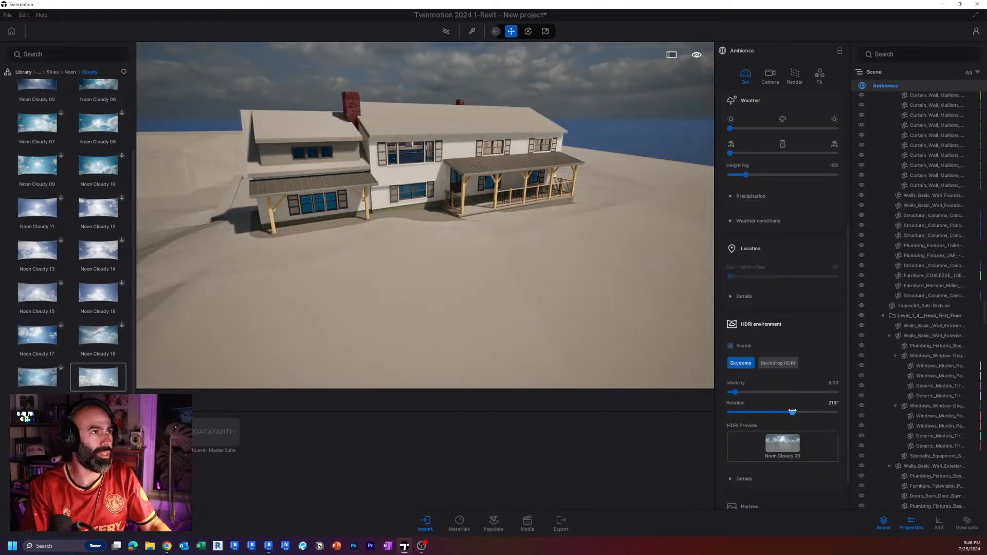
# Examine the house's front facade and porches under the rotated sky from a closer, lower viewpoint.
pyautogui.press('a')
pyautogui.moveTo(600, 181); pyautogui.dragTo(623, 186, button='right')
pyautogui.press('w')
pyautogui.press('e')
pyautogui.press('w')
pyautogui.press('q')
pyautogui.press('s')
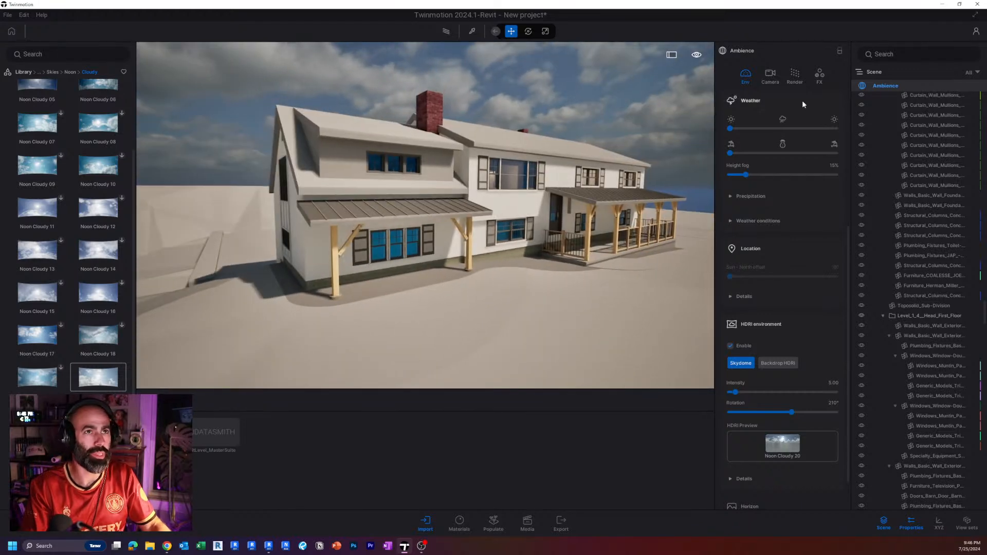
# Apply the Line Light filter to the scene's color grading and return to the environment settings.
pyautogui.click(796, 77)
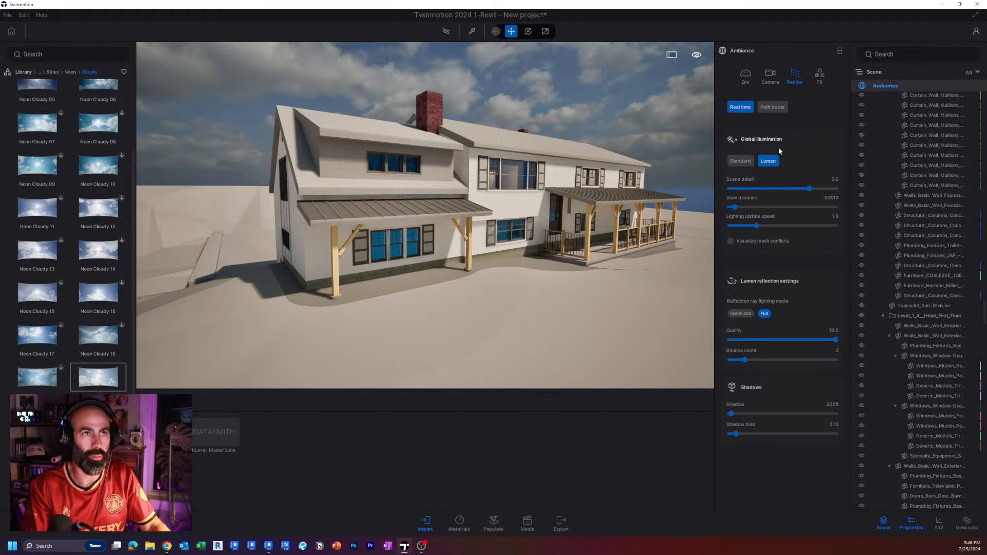
pyautogui.click(819, 77)
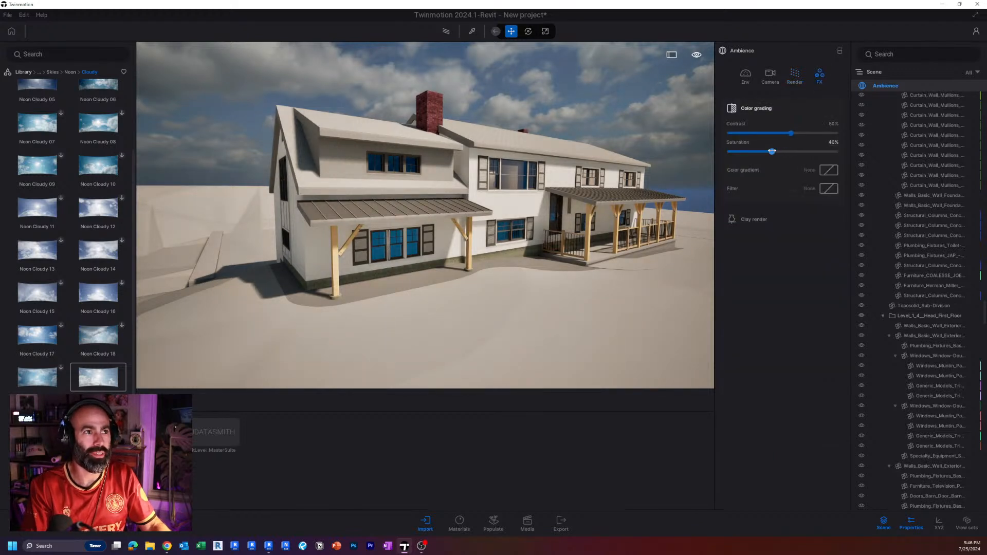
pyautogui.click(828, 189)
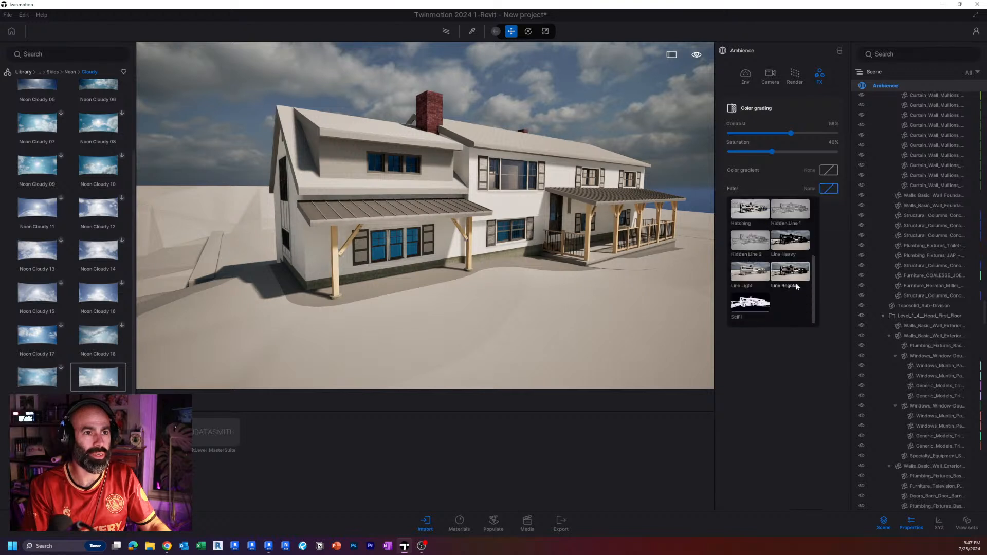
pyautogui.click(750, 272)
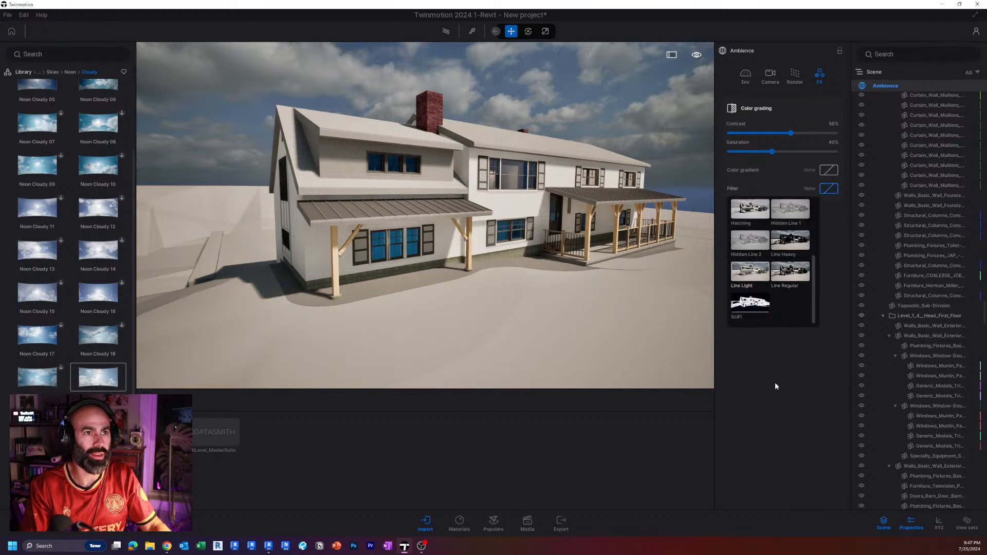
pyautogui.click(746, 76)
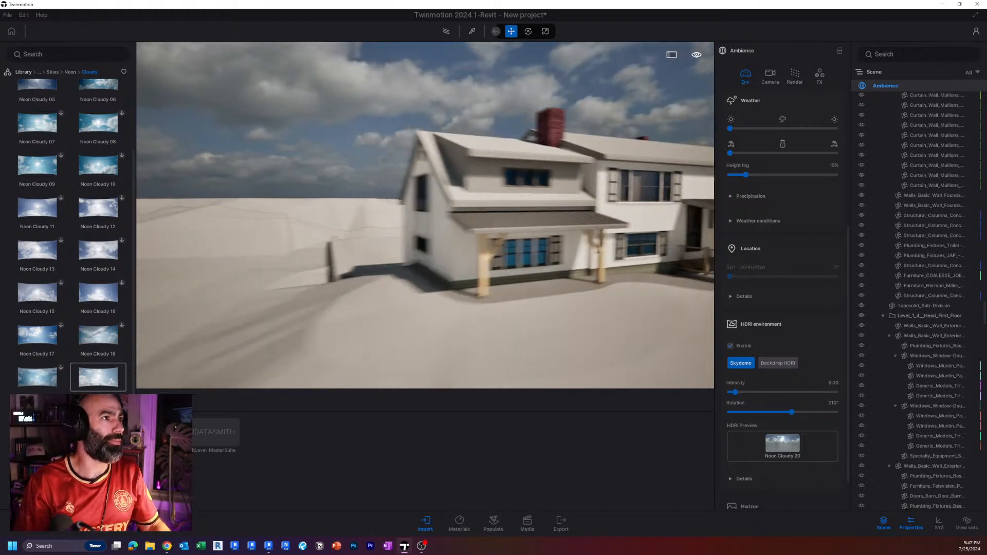
# Apply the Forest ground 2 material with Cubic UVs to the terrain areas flanking the house's lawn and driveway.
pyautogui.moveTo(425, 215)
pyautogui.mouseDown(button='right')
pyautogui.moveTo(437, 208)
pyautogui.moveTo(429, 206)
pyautogui.moveTo(494, 210)
pyautogui.moveTo(427, 213)
pyautogui.mouseUp(button='right')
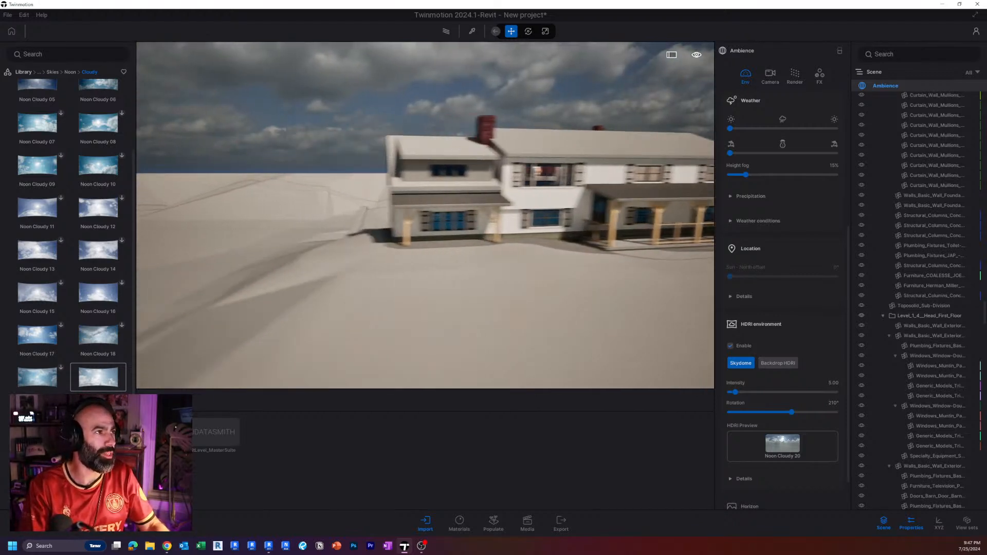
pyautogui.moveTo(610, 226)
pyautogui.mouseDown(button='right')
pyautogui.moveTo(576, 231)
pyautogui.moveTo(610, 236)
pyautogui.mouseUp(button='right')
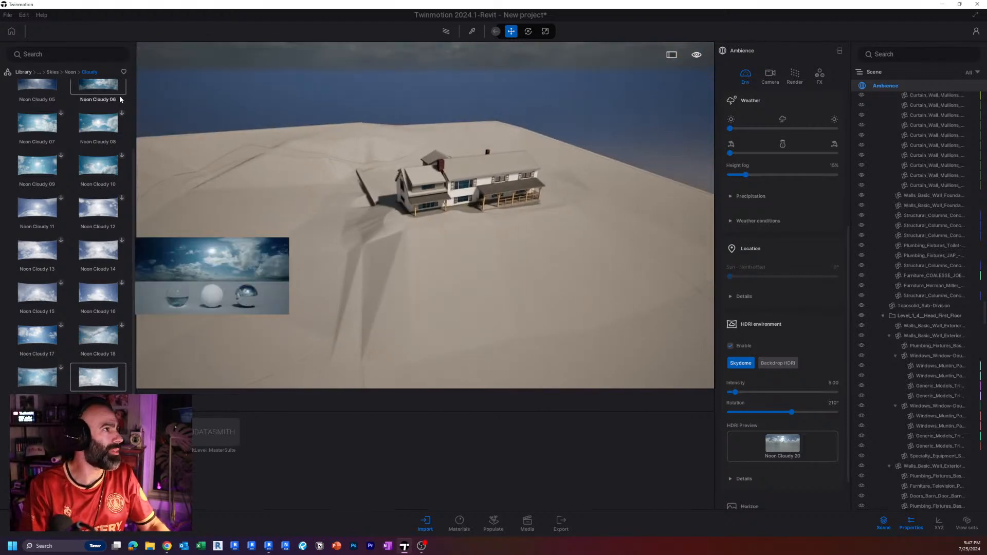
pyautogui.click(25, 72)
pyautogui.click(37, 102)
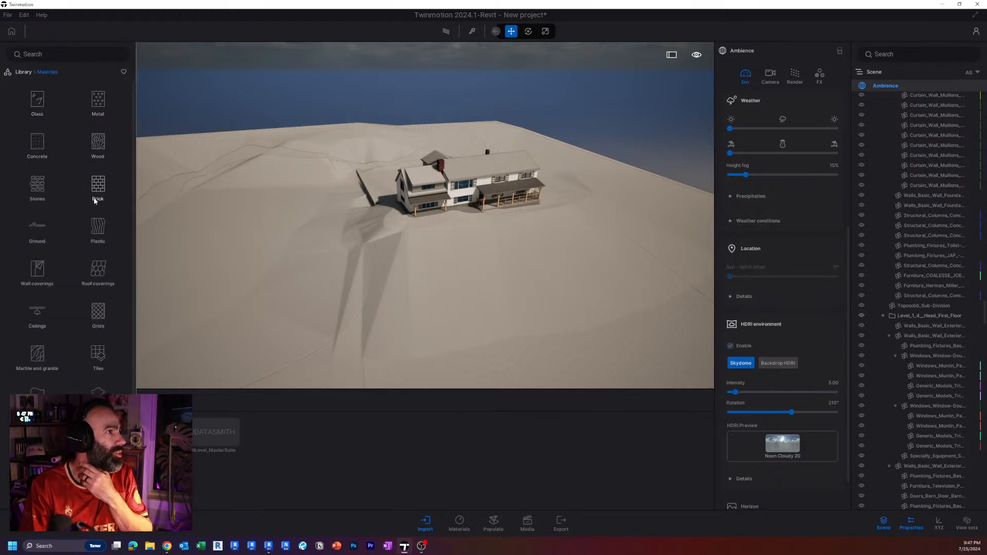
pyautogui.click(40, 229)
pyautogui.moveTo(218, 215); pyautogui.dragTo(274, 200, button='right')
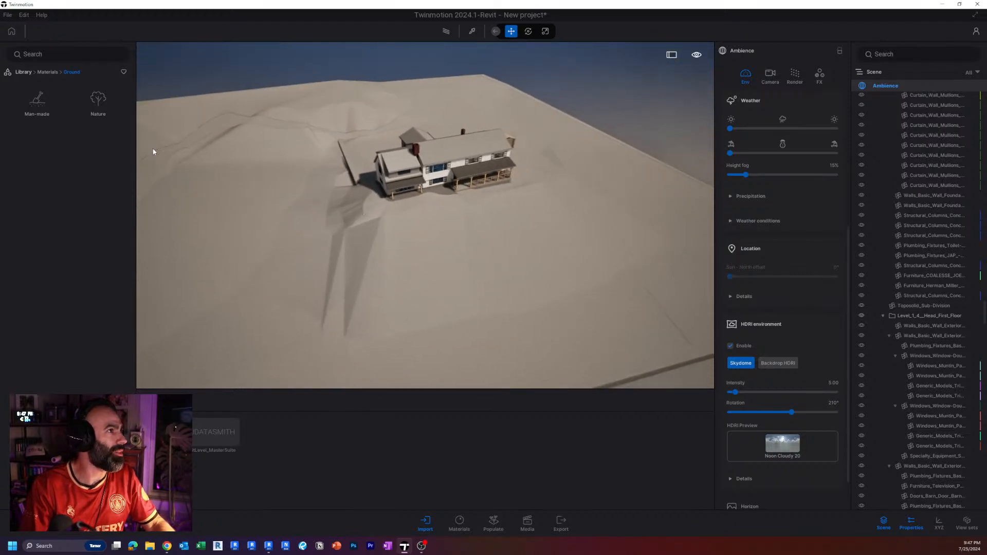
pyautogui.click(103, 102)
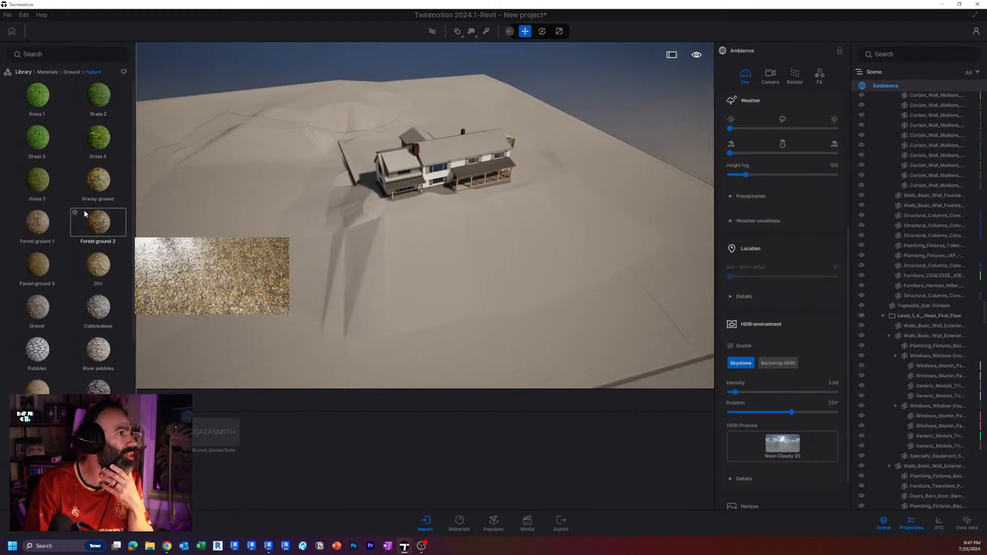
pyautogui.click(477, 36)
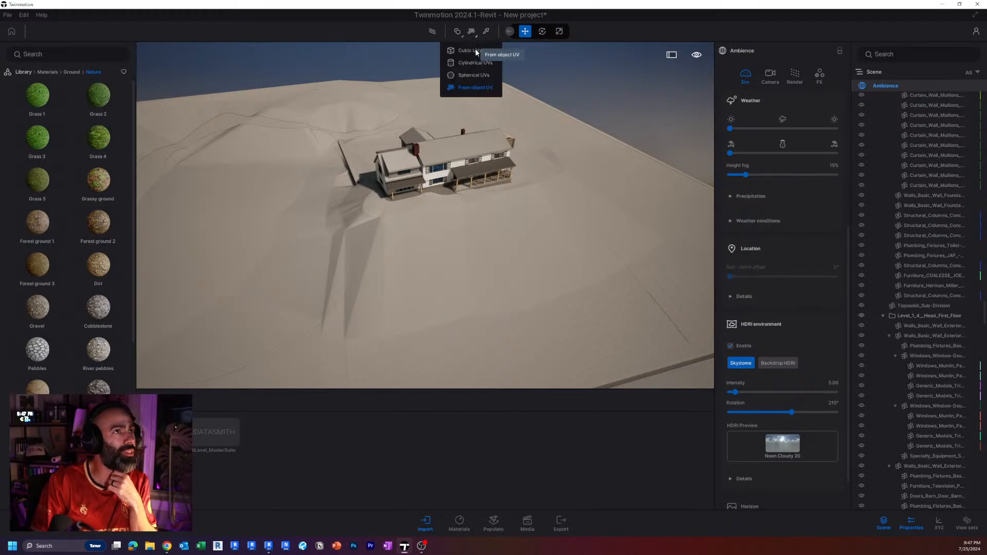
pyautogui.click(473, 51)
pyautogui.moveTo(103, 231); pyautogui.dragTo(261, 243)
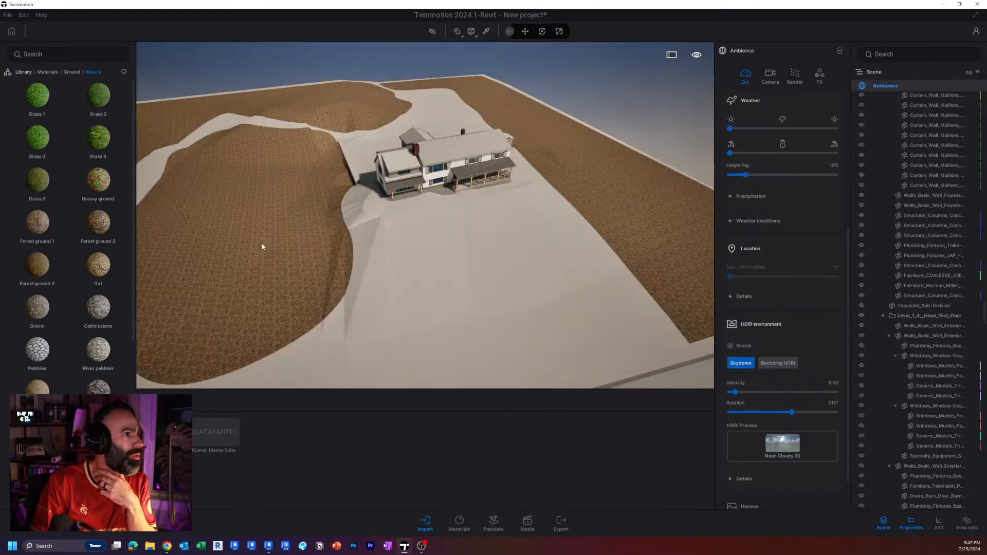
# Set the Forest ground 2 material's grunge to 100% and its UV scale to 0.95.
pyautogui.click(280, 265)
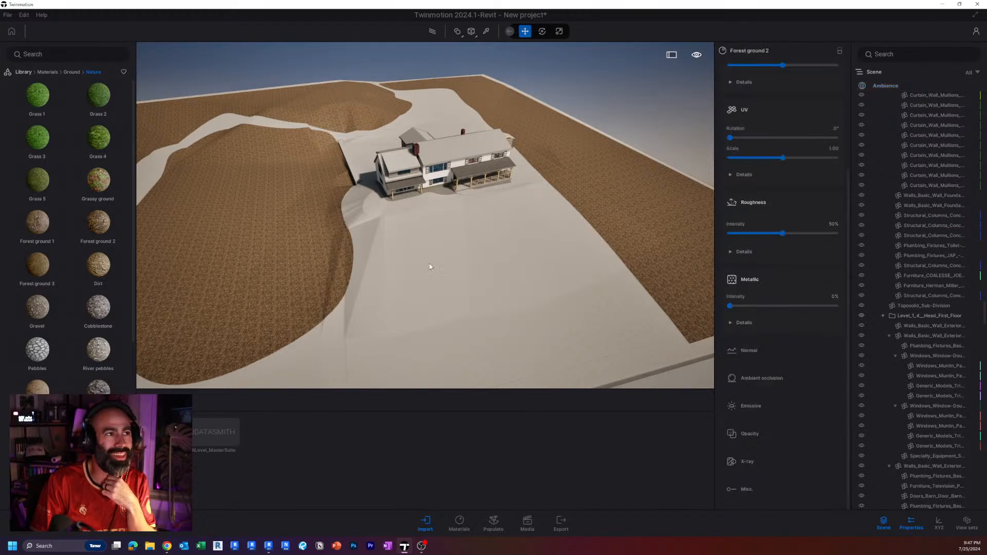
pyautogui.press('t')
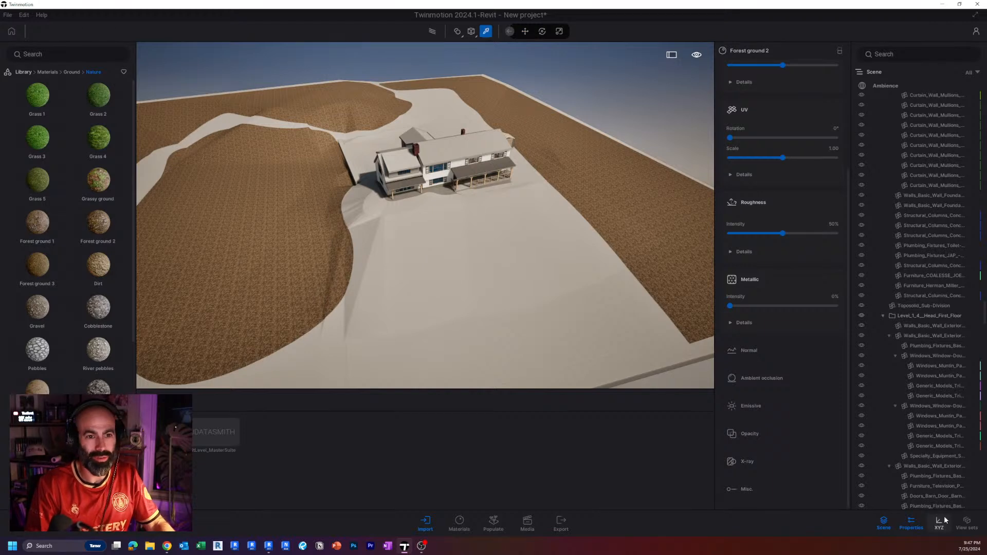
pyautogui.scroll(4, 768, 268)
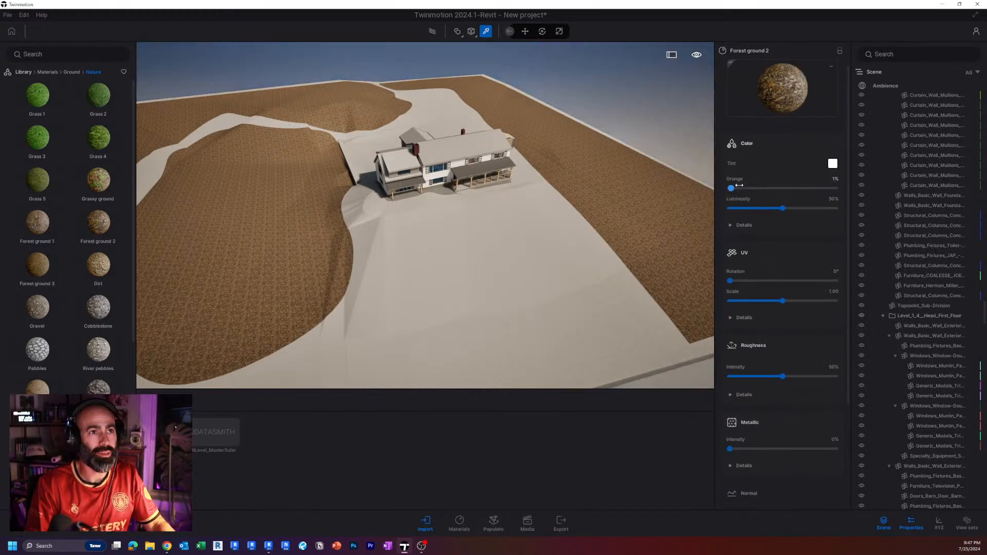
pyautogui.moveTo(730, 188); pyautogui.dragTo(795, 190)
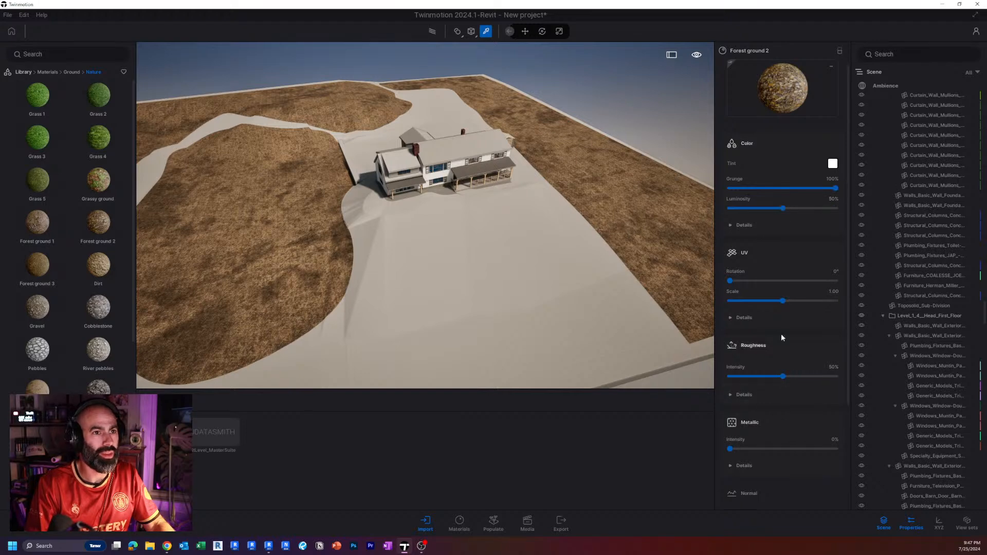
pyautogui.moveTo(781, 302)
pyautogui.mouseDown()
pyautogui.moveTo(772, 302)
pyautogui.moveTo(795, 300)
pyautogui.moveTo(780, 300)
pyautogui.mouseUp()
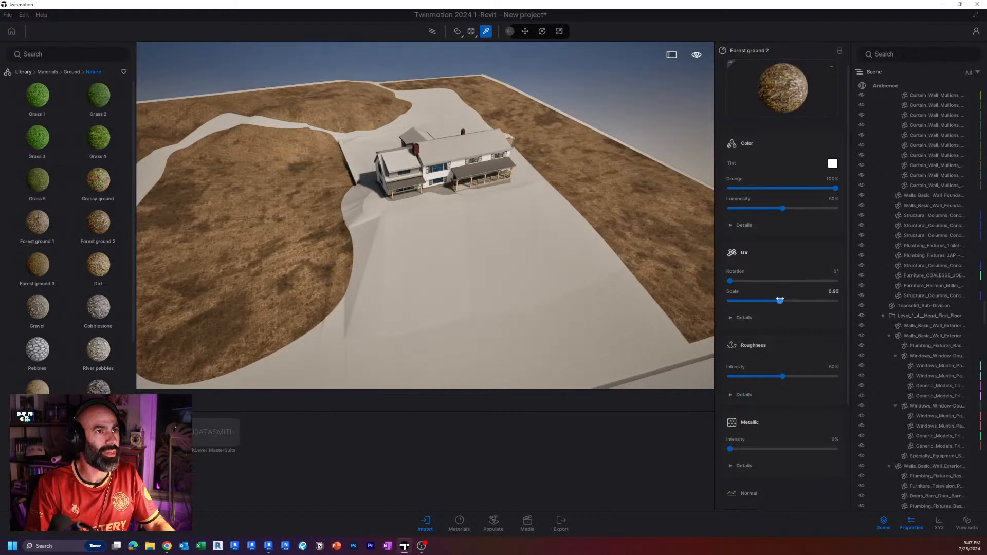
# Apply the Grass 5 material to the lawn in front of the house and select it.
pyautogui.press('w')
pyautogui.keyDown('shift'); pyautogui.moveTo(556, 232); pyautogui.dragTo(489, 201, button='middle'); pyautogui.keyUp('shift')
pyautogui.scroll(-2, 419, 212)
pyautogui.moveTo(419, 212)
pyautogui.mouseDown(button='right')
pyautogui.moveTo(355, 212)
pyautogui.moveTo(419, 212)
pyautogui.mouseUp(button='right')
pyautogui.scroll(3, 419, 212)
pyautogui.scroll(-3, 419, 212)
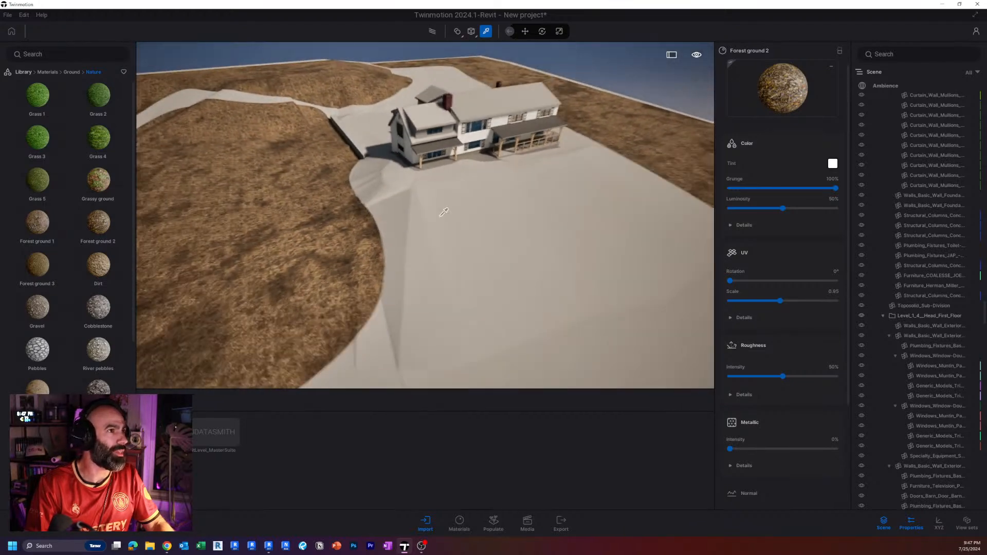
pyautogui.moveTo(63, 217)
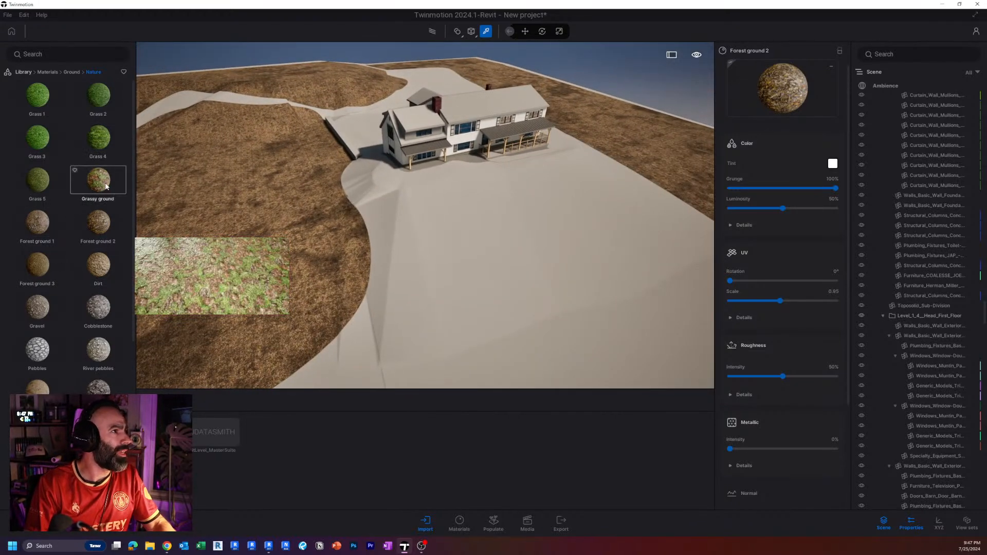
pyautogui.moveTo(109, 147)
pyautogui.moveTo(50, 199)
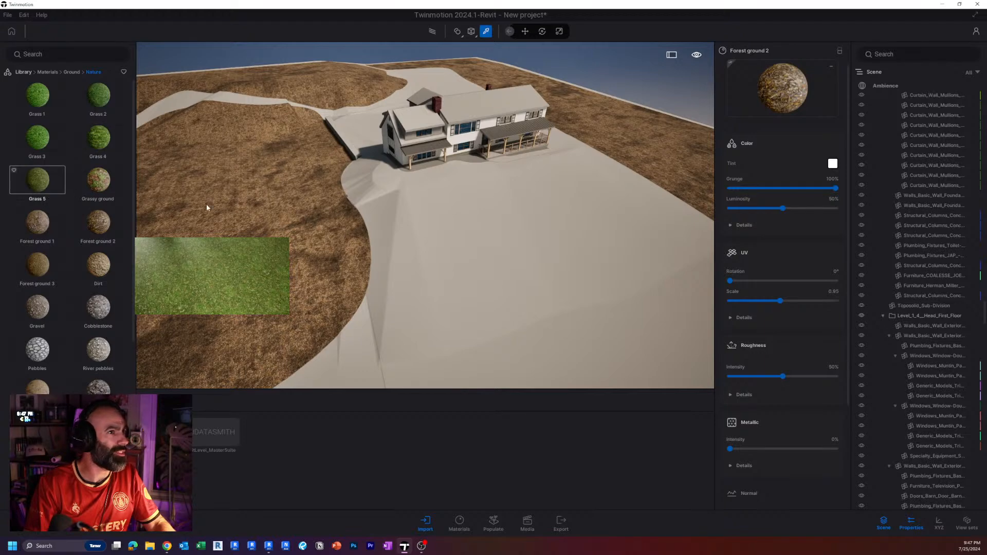
pyautogui.moveTo(207, 207); pyautogui.dragTo(440, 245)
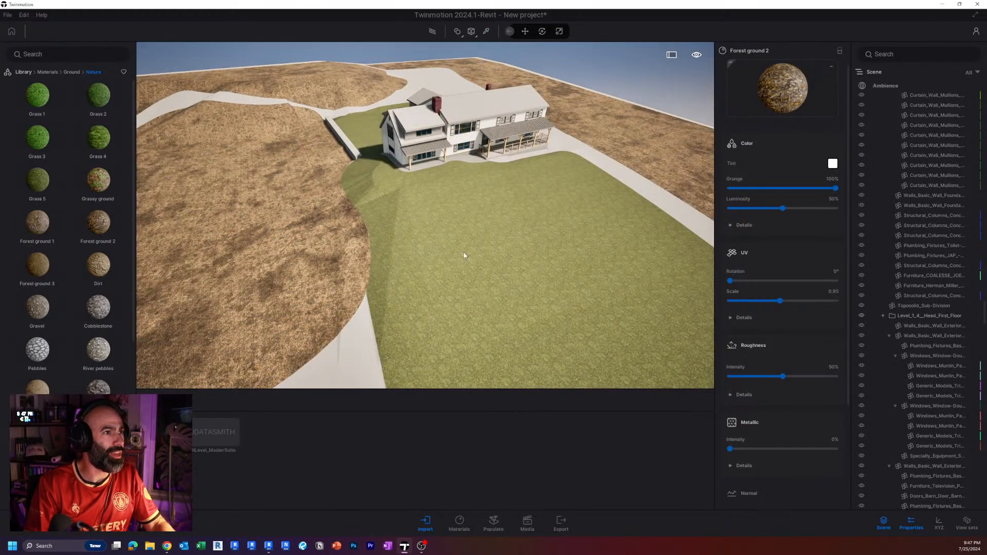
pyautogui.click(464, 254)
# Try the Grassy ground material on the uncovered outer terrain around the lawn, and undo it.
pyautogui.scroll(-3, 469, 234)
pyautogui.keyDown('shift'); pyautogui.moveTo(470, 231); pyautogui.dragTo(360, 242, button='middle'); pyautogui.keyUp('shift')
pyautogui.moveTo(85, 182)
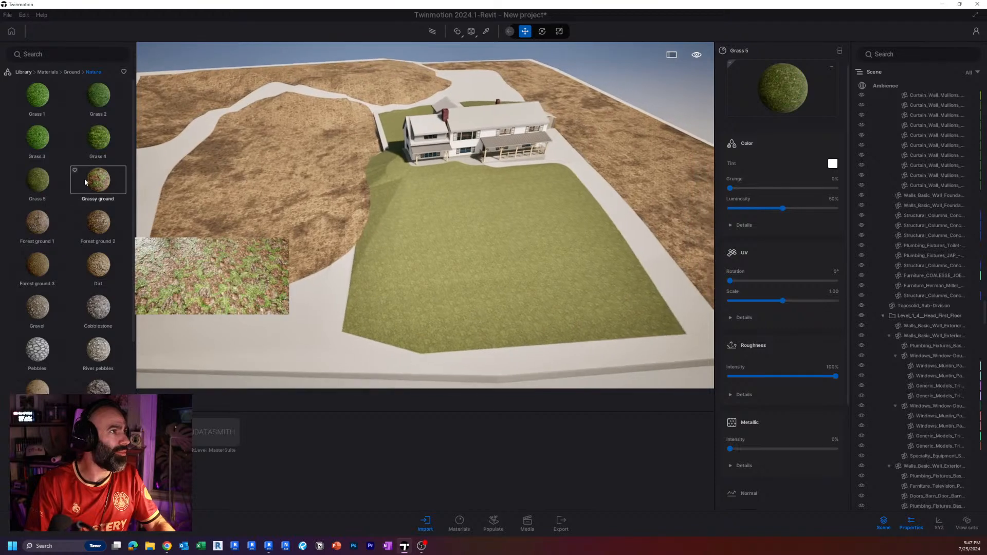
pyautogui.moveTo(98, 180); pyautogui.dragTo(342, 329)
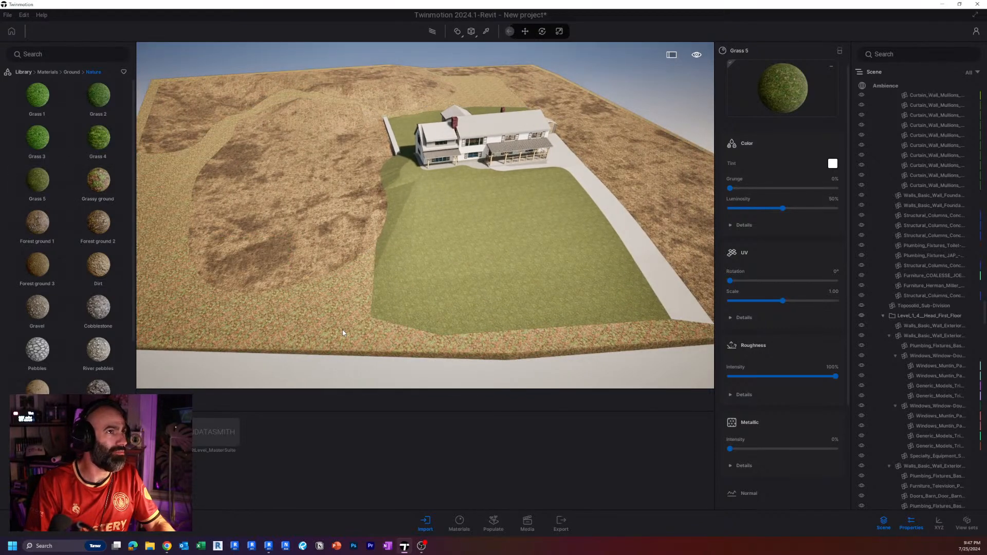
pyautogui.hotkey('ctrl', 'z')
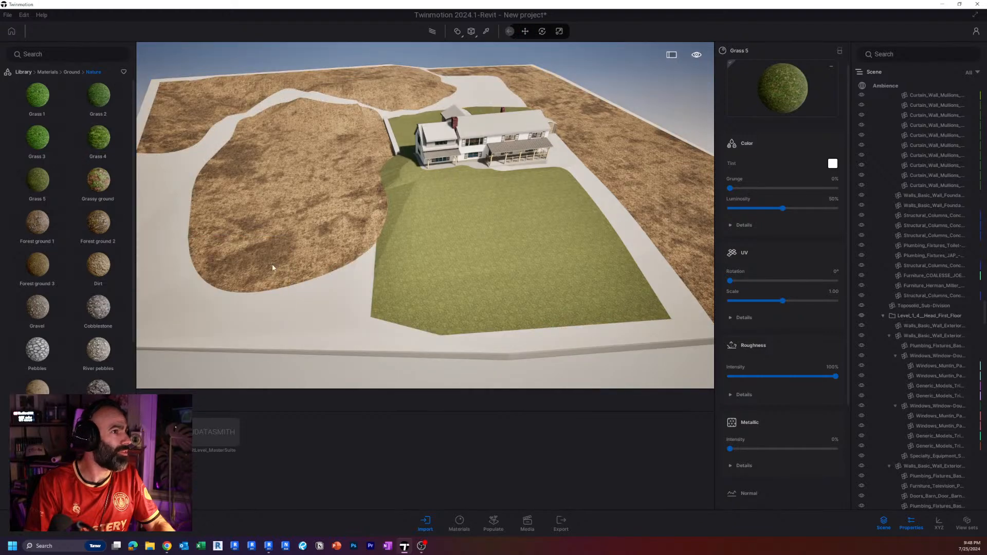
# Apply the Grass 2 material to the uncovered outer terrain around the lawn and forest ground.
pyautogui.moveTo(273, 265); pyautogui.dragTo(312, 318)
pyautogui.scroll(4, 472, 285)
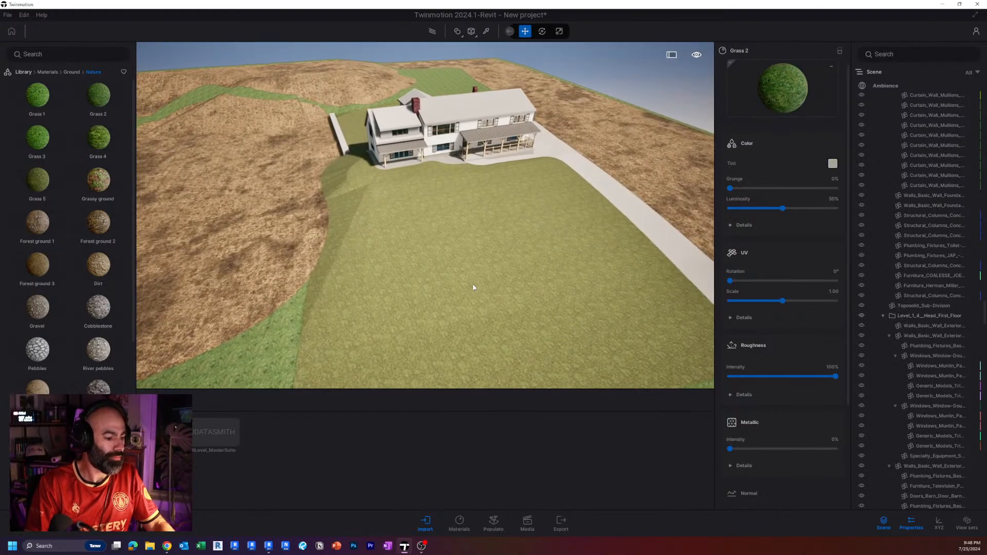
# Raise the grunge of the Grass 5 lawn material to 77%, sampling the lawn and the outer Grass 2 terrain.
pyautogui.press('t')
pyautogui.click(544, 254)
pyautogui.moveTo(729, 189); pyautogui.dragTo(838, 189)
pyautogui.moveTo(436, 212); pyautogui.dragTo(341, 283, button='right')
pyautogui.click(331, 294)
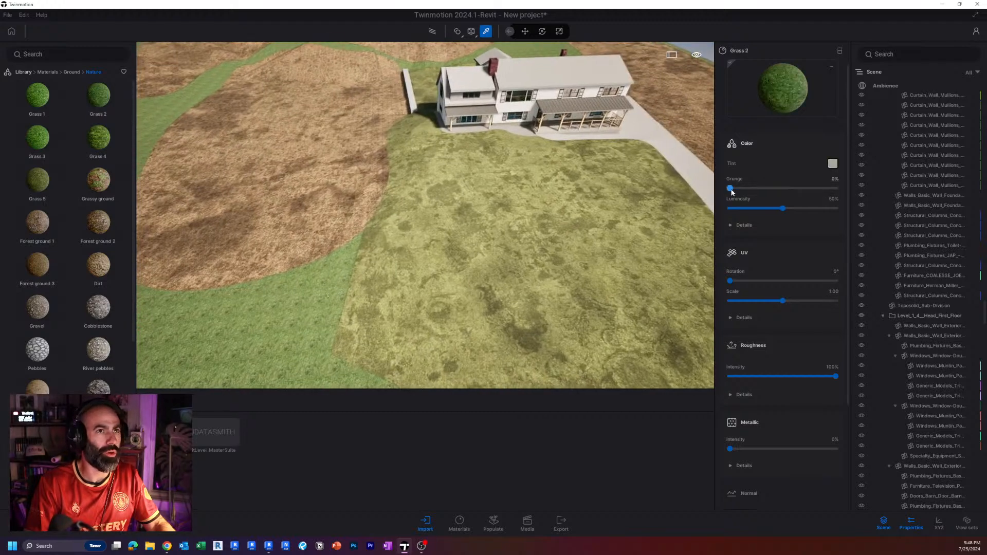
pyautogui.moveTo(730, 188); pyautogui.dragTo(810, 190)
# Examine the driveway and preview the man-made ground materials, including the asphalt and concrete road options.
pyautogui.press('w')
pyautogui.moveTo(452, 215); pyautogui.dragTo(537, 194, button='right')
pyautogui.press('s')
pyautogui.press('d')
pyautogui.press('w')
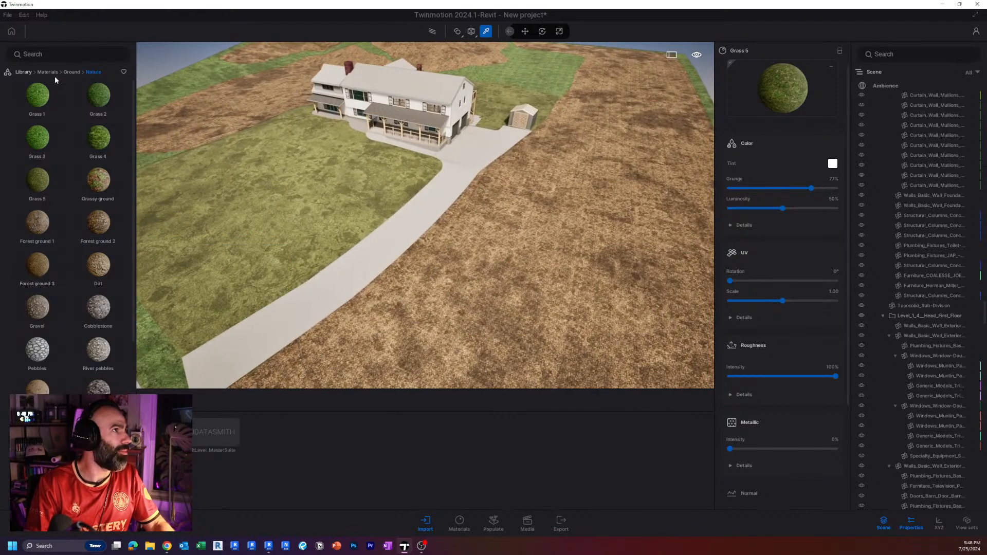
pyautogui.click(71, 72)
pyautogui.click(37, 100)
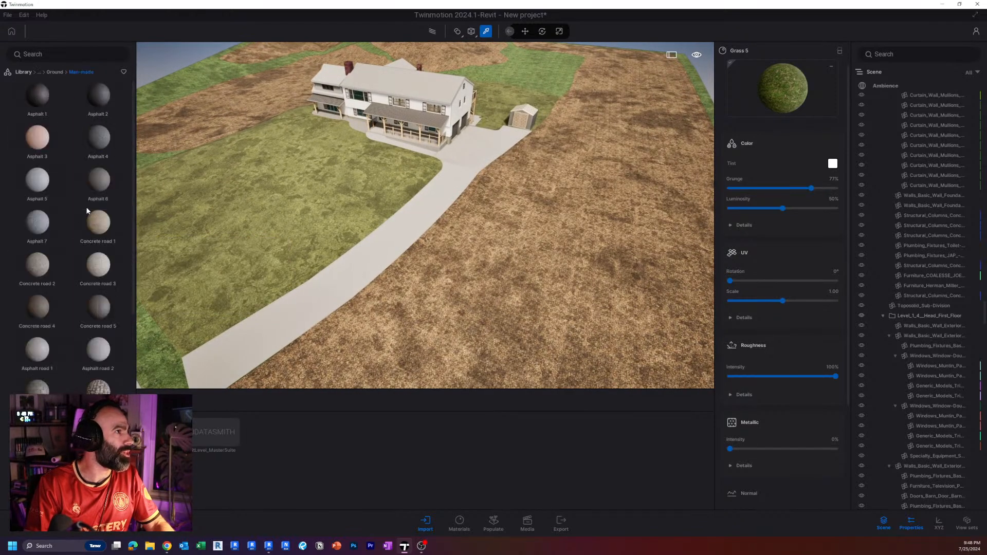
pyautogui.moveTo(89, 270)
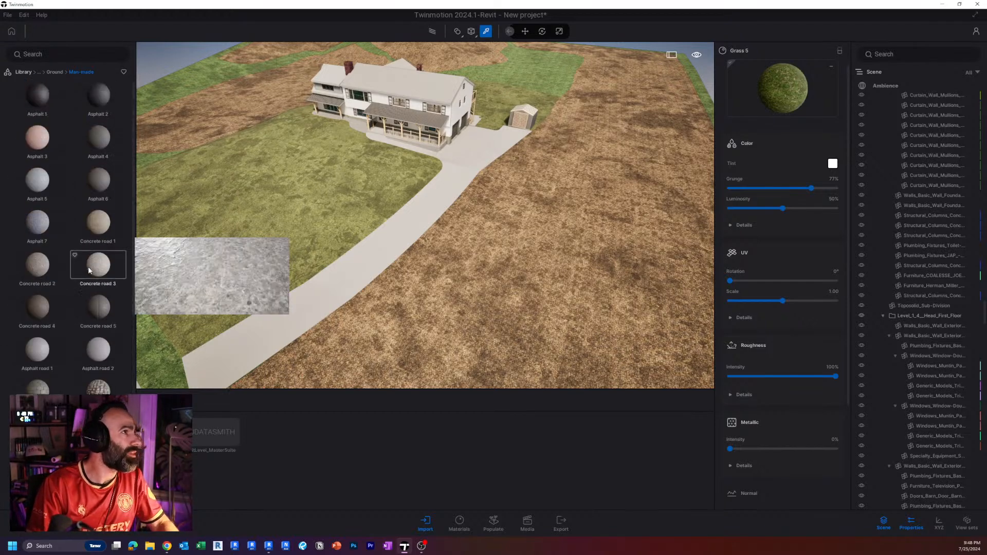
pyautogui.moveTo(103, 180)
pyautogui.moveTo(134, 187); pyautogui.dragTo(156, 58)
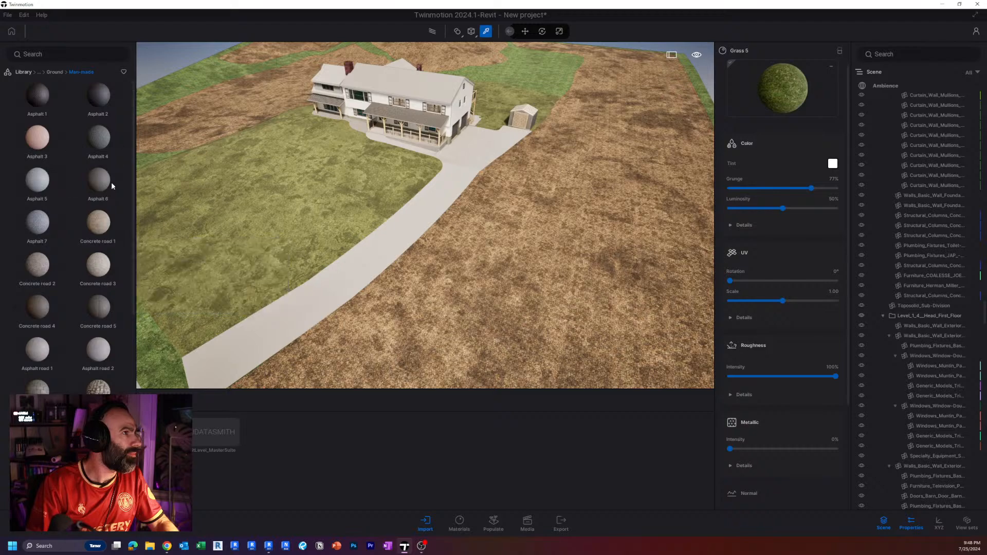
pyautogui.moveTo(308, 205); pyautogui.dragTo(288, 237, button='right')
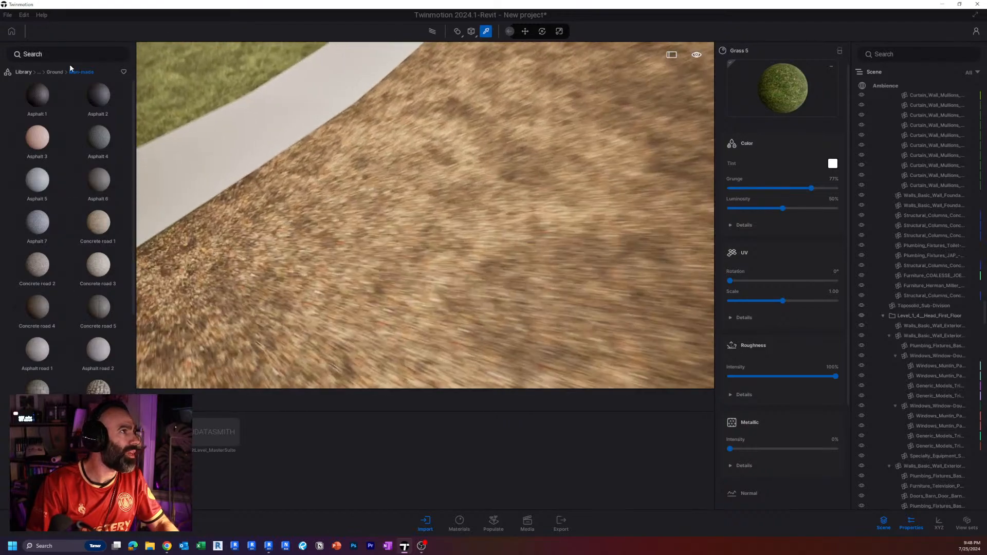
# Find the rough asphalt surfaces in the Megascans library and download the Damaged Asphalt material.
pyautogui.click(24, 72)
pyautogui.click(103, 182)
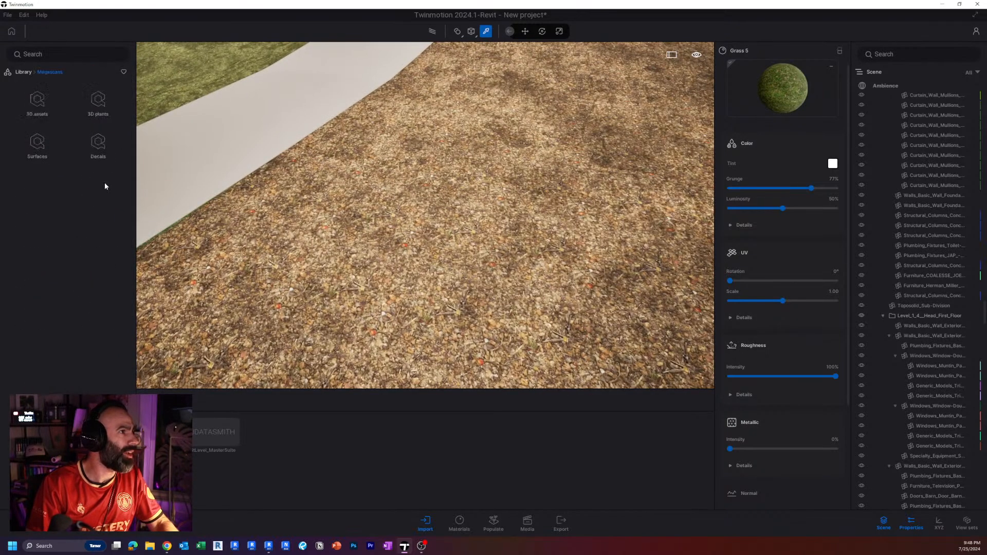
pyautogui.click(37, 106)
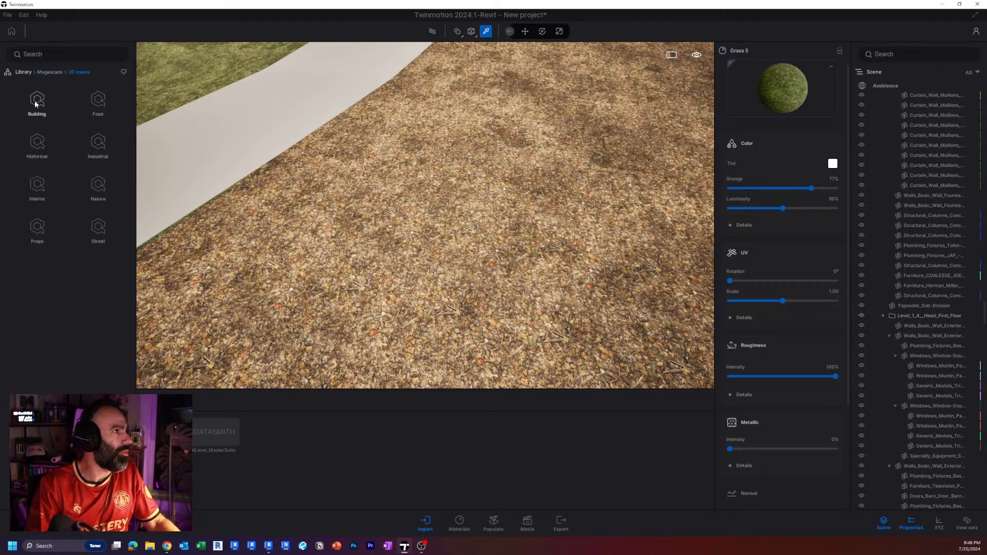
pyautogui.click(50, 72)
pyautogui.click(40, 152)
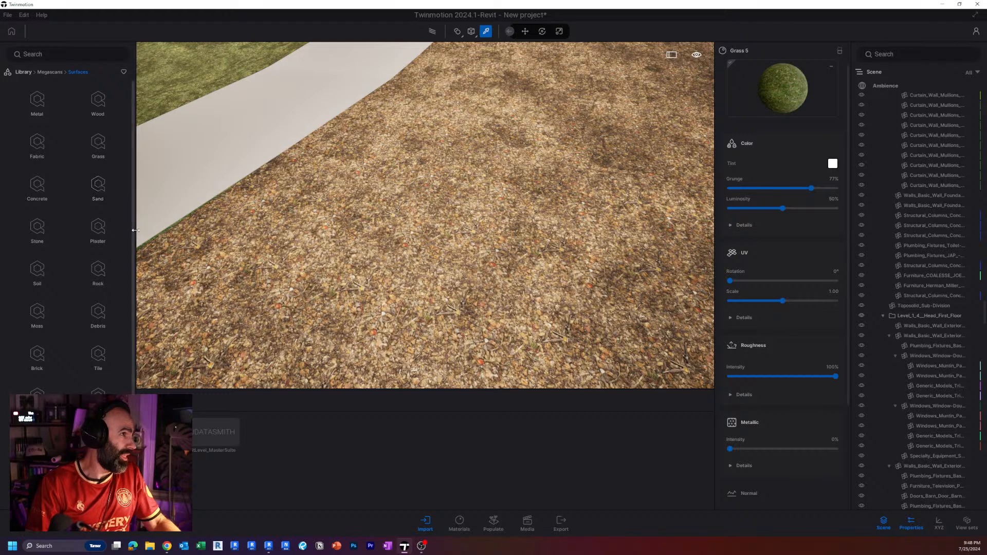
pyautogui.scroll(-2, 126, 238)
pyautogui.scroll(-2, 125, 238)
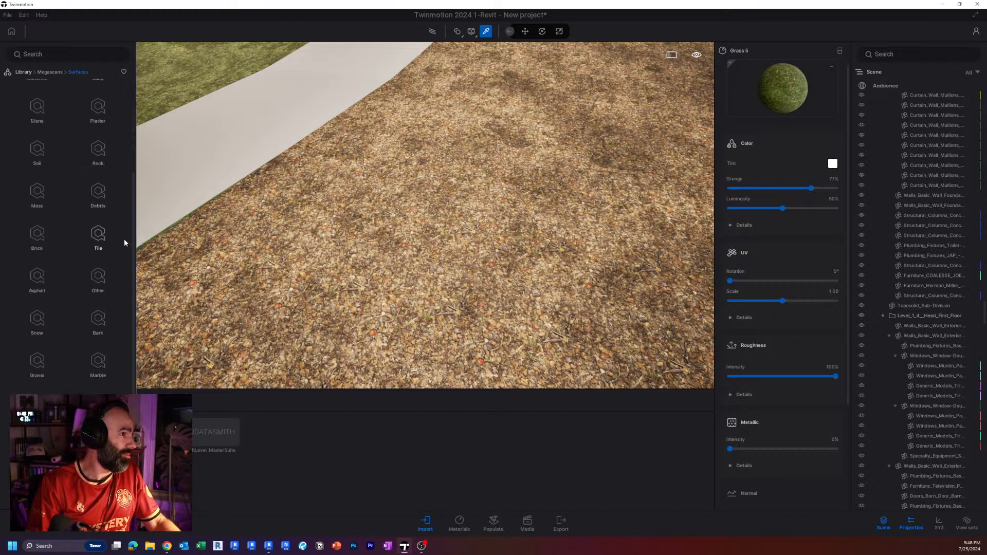
pyautogui.click(37, 280)
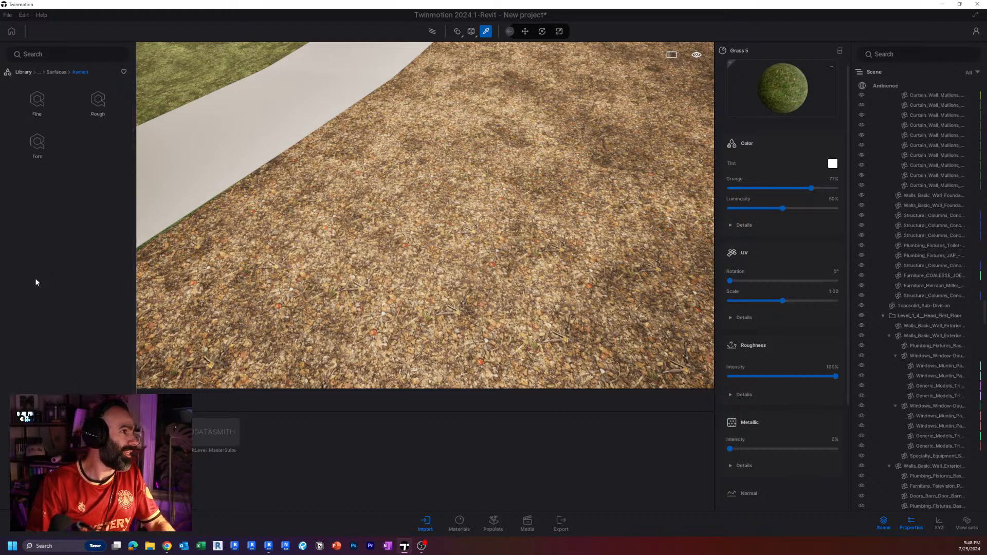
pyautogui.click(96, 116)
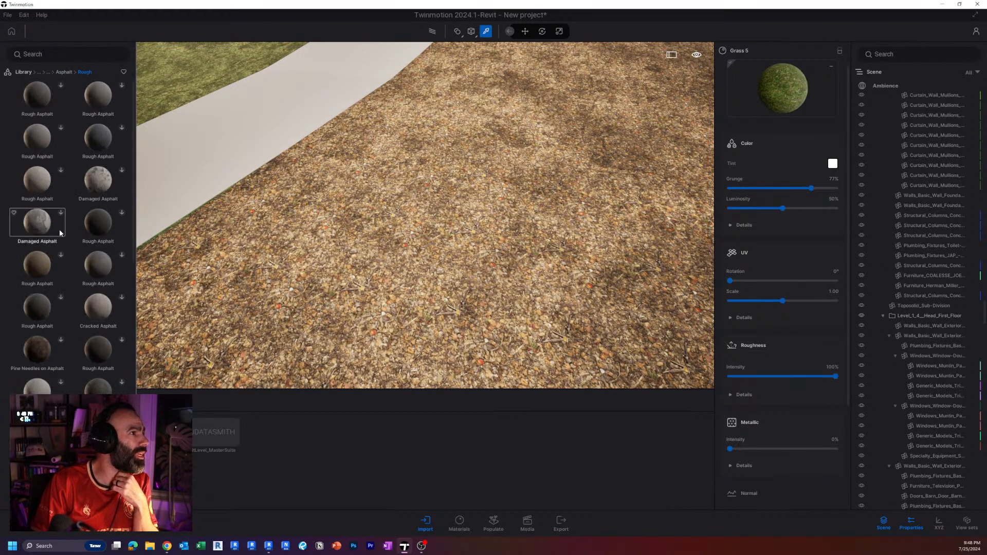
pyautogui.click(61, 214)
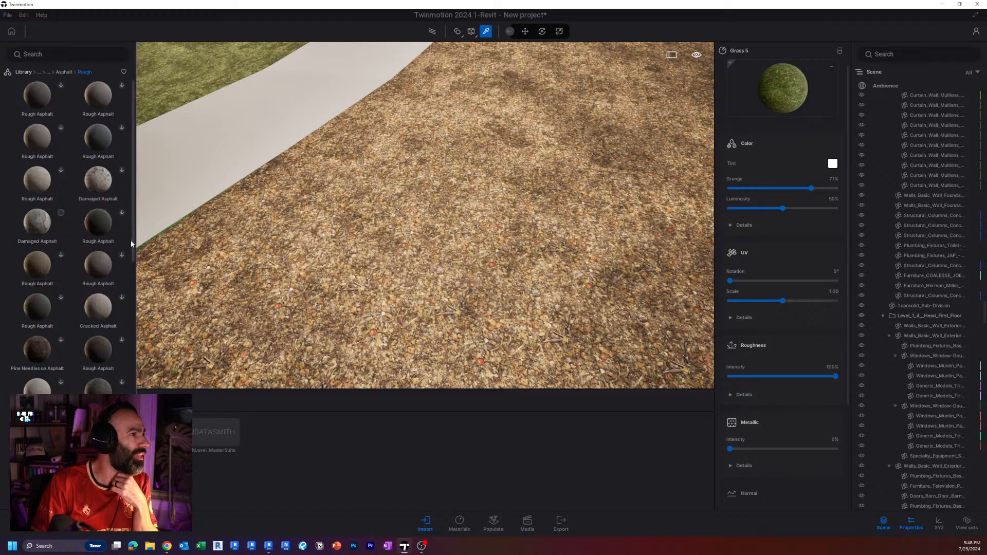
# Apply the Damaged Asphalt material to the driveway, and set its texture scale to 0.73 and rotation to 10°.
pyautogui.moveTo(231, 206)
pyautogui.mouseDown(button='right')
pyautogui.moveTo(208, 206)
pyautogui.moveTo(231, 206)
pyautogui.mouseUp(button='right')
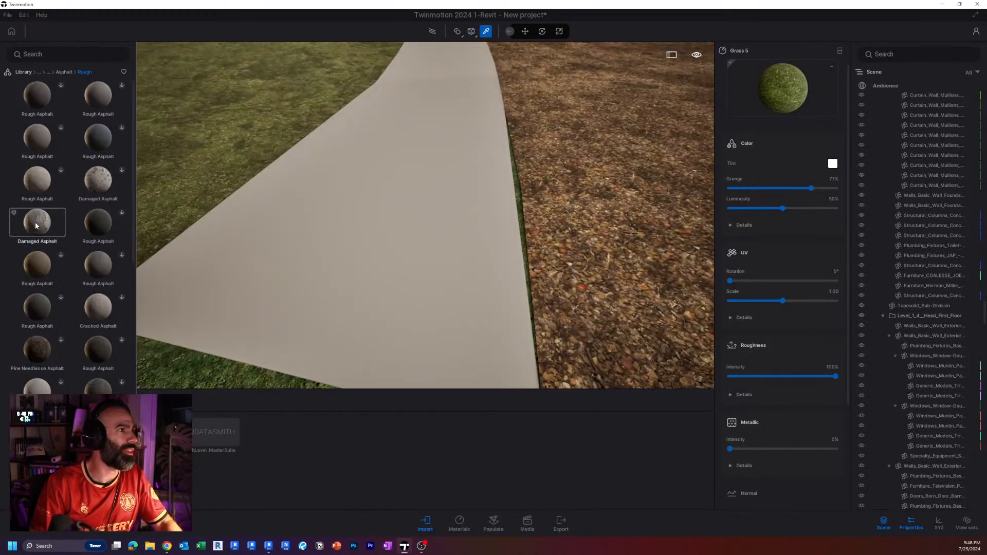
pyautogui.moveTo(36, 222); pyautogui.dragTo(359, 226)
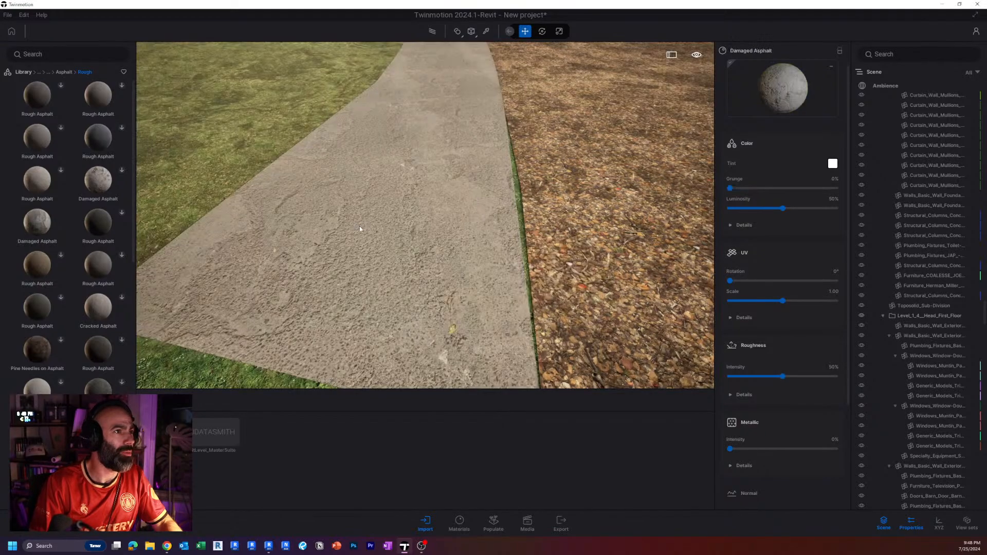
pyautogui.moveTo(359, 227)
pyautogui.mouseDown(button='right')
pyautogui.moveTo(363, 188)
pyautogui.moveTo(367, 238)
pyautogui.mouseUp(button='right')
pyautogui.press('t')
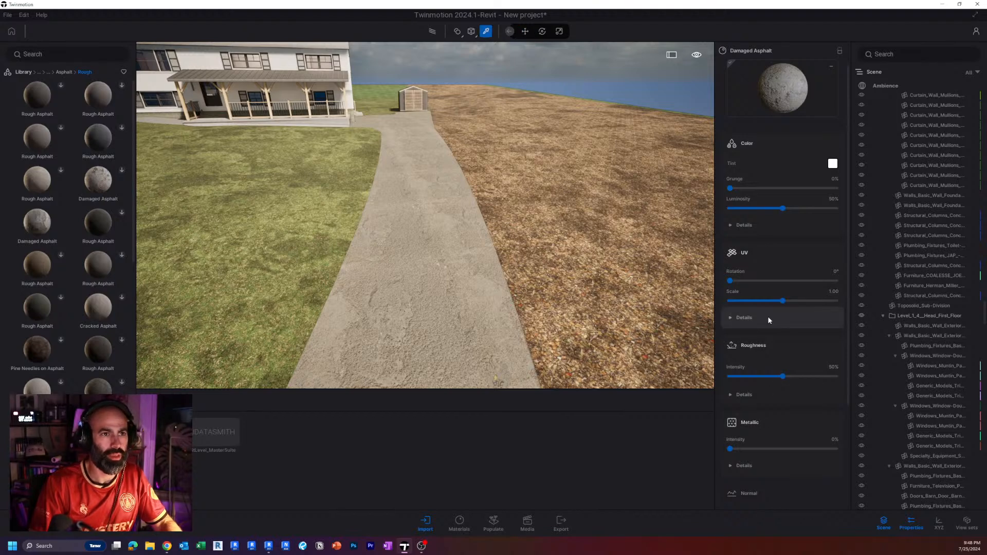
pyautogui.moveTo(783, 301); pyautogui.dragTo(732, 281)
# Tint the driveway's Damaged Asphalt dark grey with RGB 30, 30, 30.
pyautogui.click(832, 164)
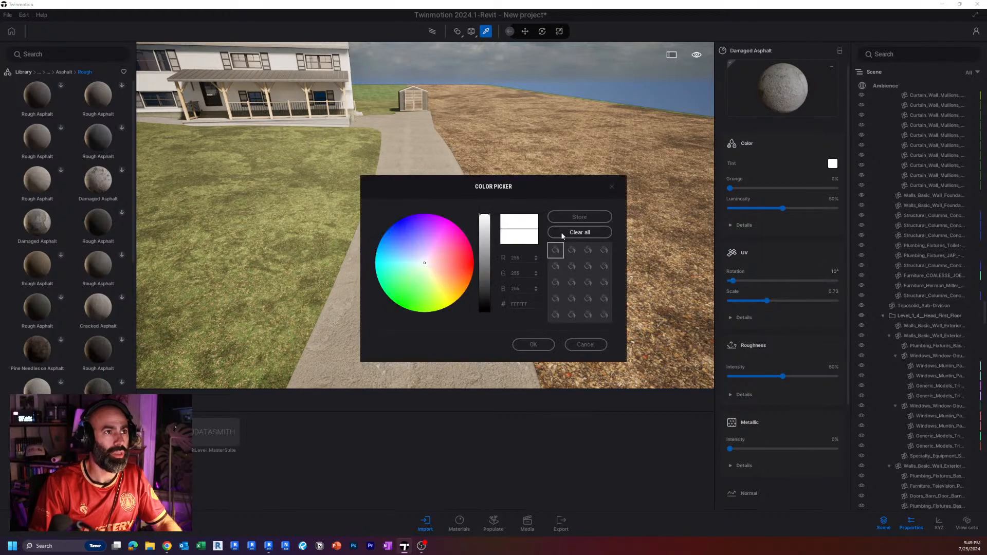
pyautogui.moveTo(480, 245); pyautogui.dragTo(488, 300)
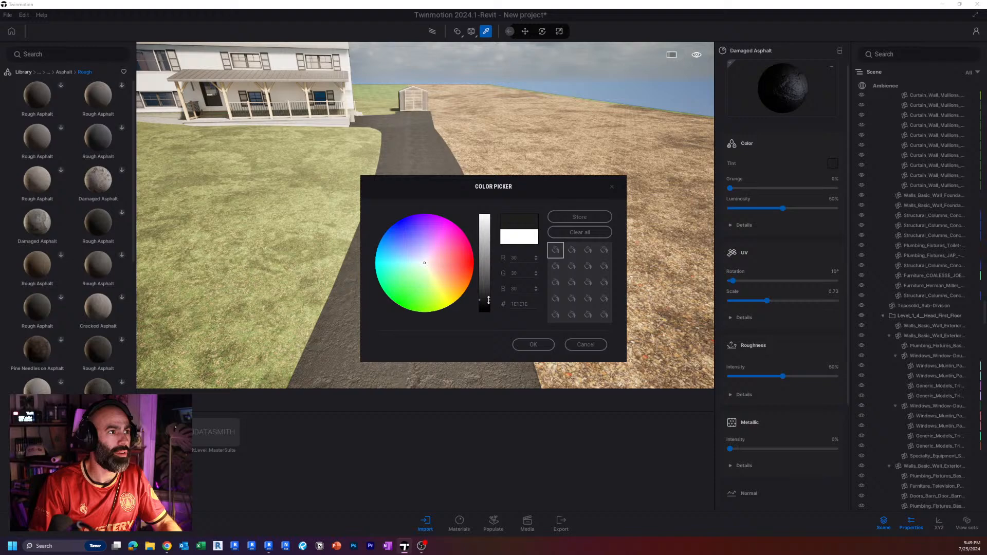
pyautogui.click(538, 349)
pyautogui.moveTo(514, 313); pyautogui.dragTo(486, 267, button='right')
pyautogui.moveTo(486, 267)
pyautogui.mouseDown(button='middle')
pyautogui.moveTo(486, 221)
pyautogui.moveTo(485, 267)
pyautogui.mouseUp(button='middle')
pyautogui.moveTo(437, 231); pyautogui.dragTo(514, 316, button='middle')
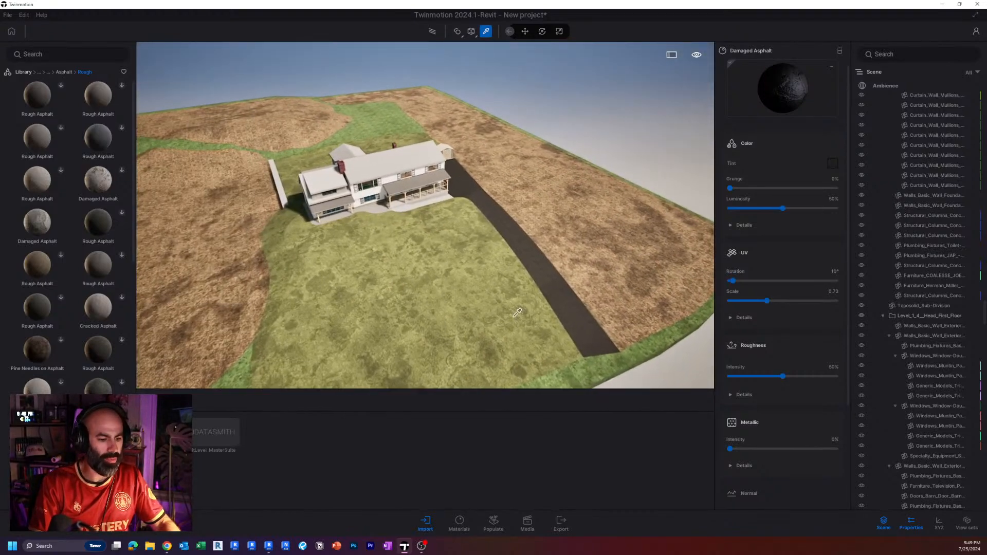
pyautogui.press('Escape')
# Prepare to populate the site by choosing the Scatter placement mode.
pyautogui.click(493, 525)
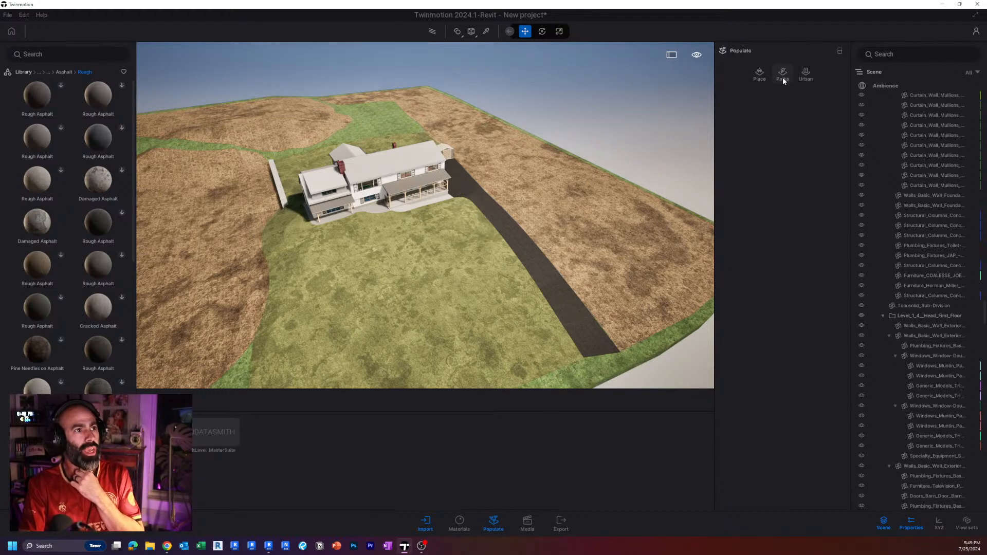
pyautogui.scroll(-3, 477, 254)
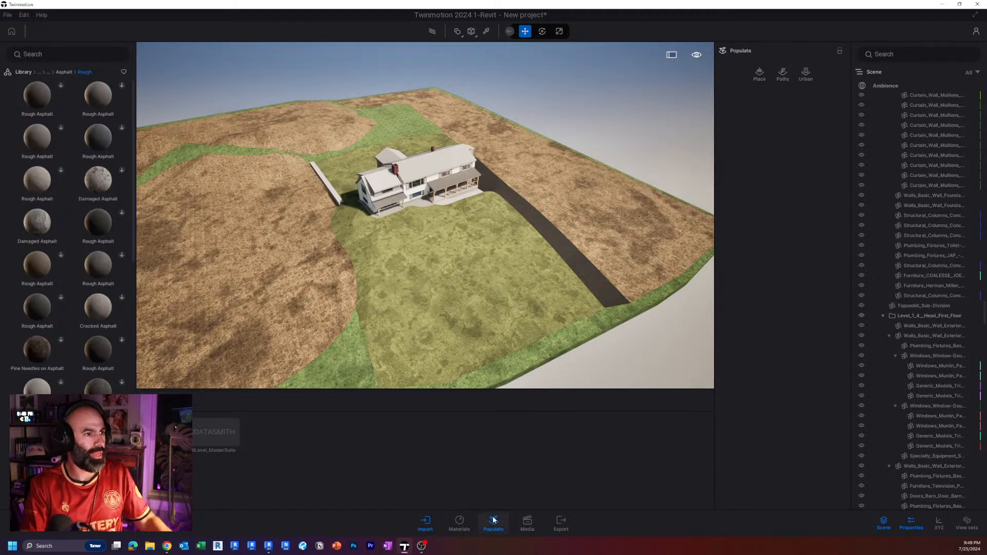
pyautogui.press('ctrl')
pyautogui.press('ctrl')
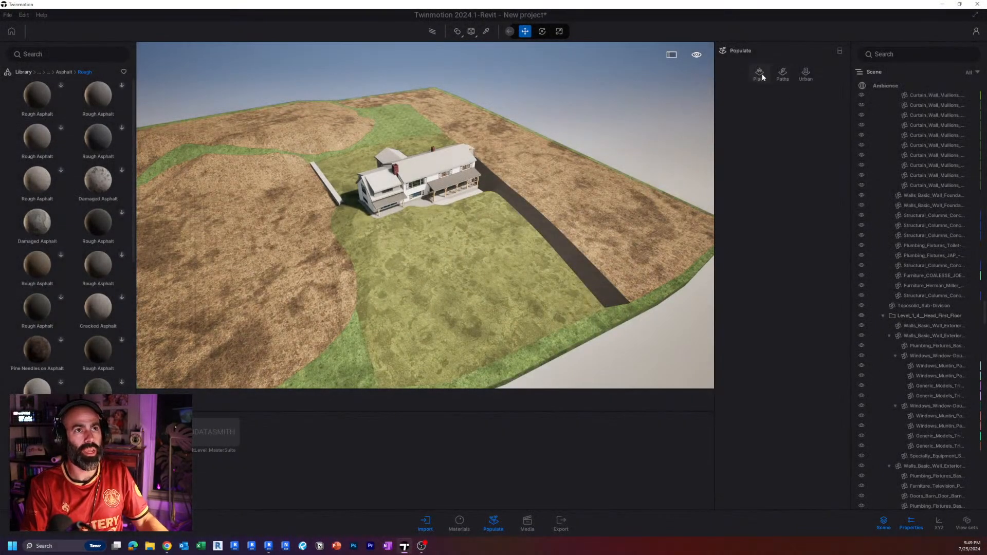
pyautogui.click(762, 77)
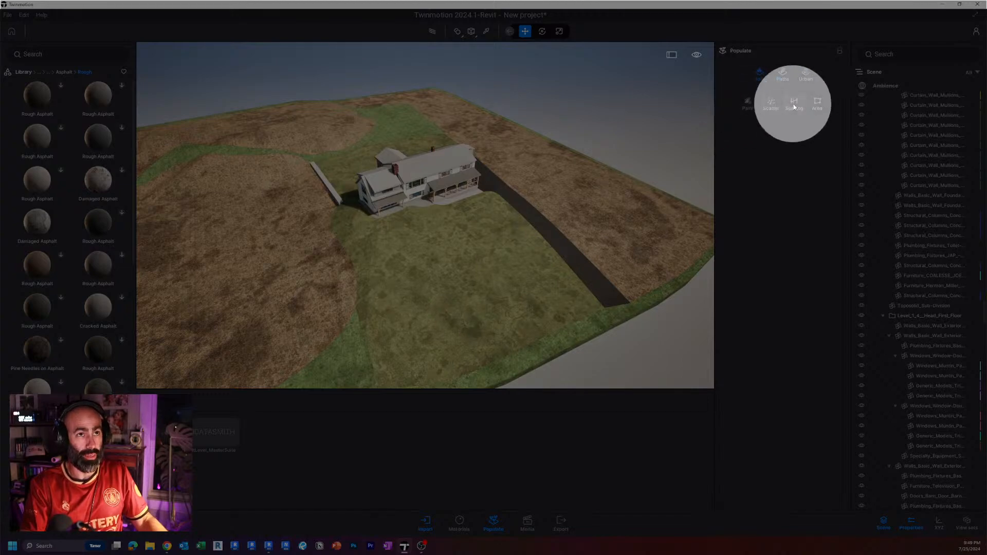
pyautogui.click(770, 105)
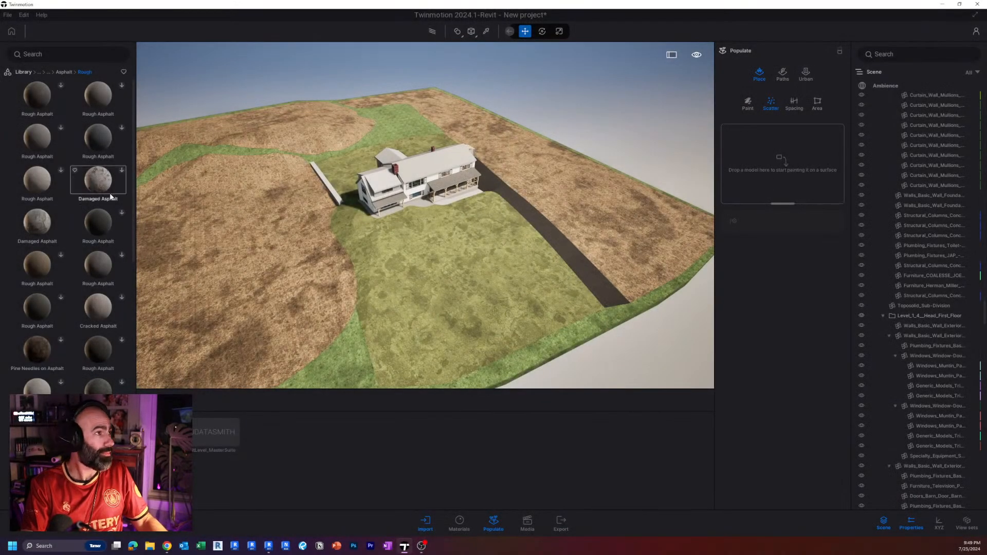
# Search the tree library for laurel and add the Laurel tree three times to the scatter set.
pyautogui.click(23, 72)
pyautogui.click(50, 106)
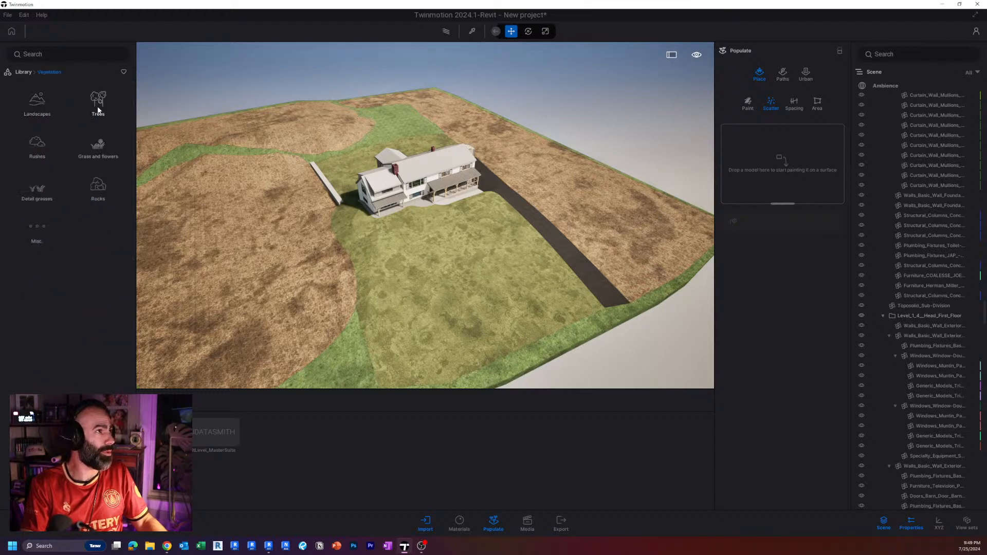
pyautogui.click(98, 105)
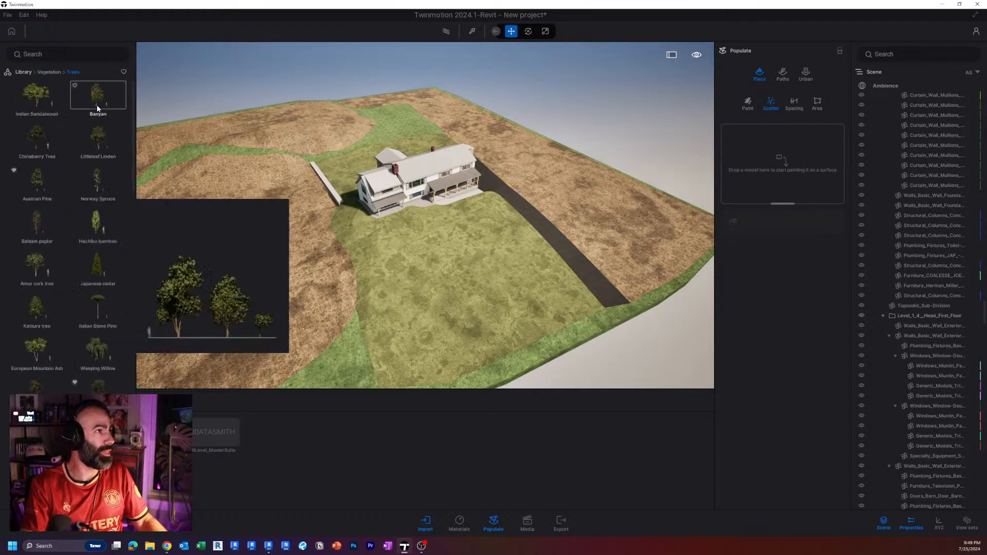
pyautogui.click(75, 53)
pyautogui.write('laurel')
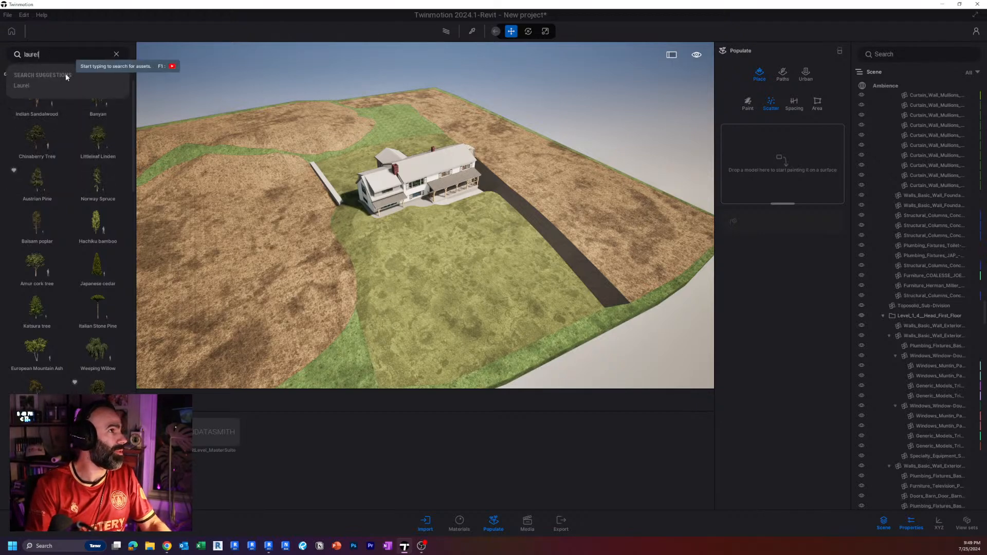
pyautogui.click(60, 84)
pyautogui.moveTo(59, 86); pyautogui.dragTo(797, 165)
pyautogui.moveTo(37, 95); pyautogui.dragTo(776, 170)
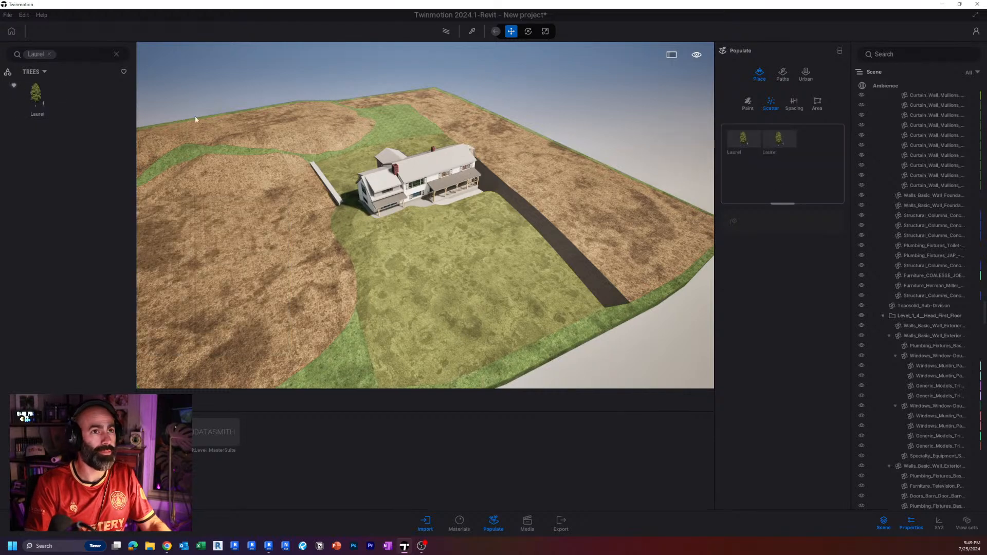
pyautogui.moveTo(37, 99); pyautogui.dragTo(799, 191)
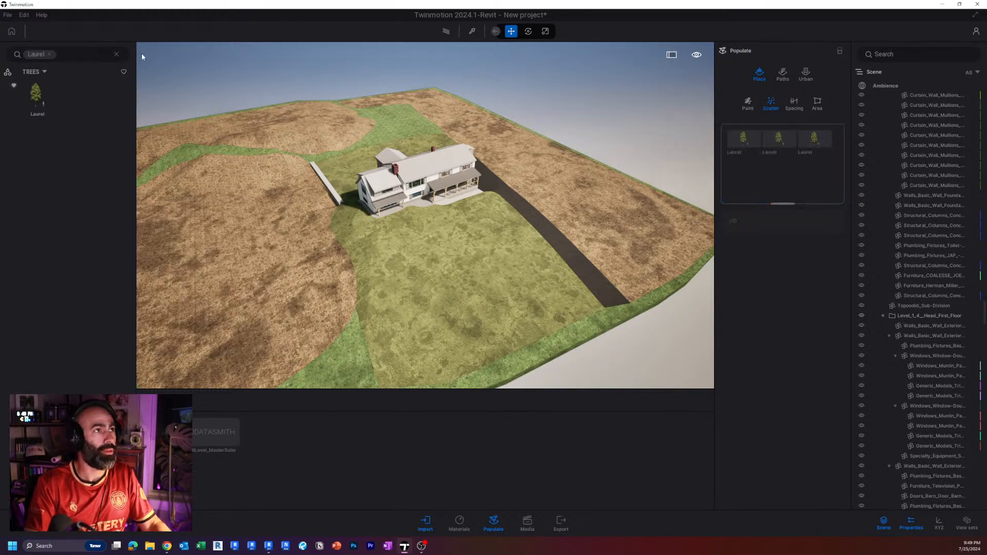
# Search the tree library for oak and add the Turkey Oak twice to the scatter set.
pyautogui.click(50, 54)
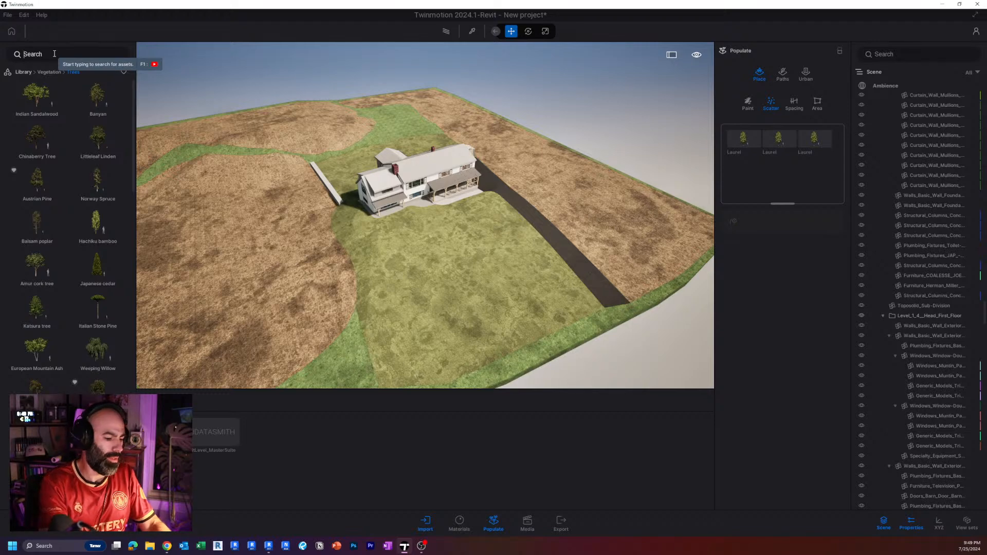
pyautogui.write('oak')
pyautogui.click(38, 128)
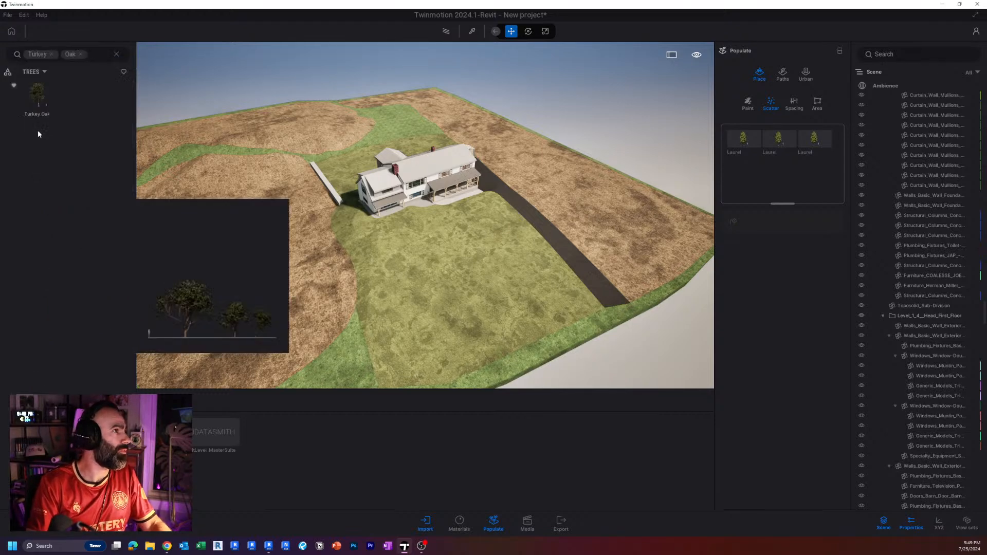
pyautogui.moveTo(37, 95); pyautogui.dragTo(819, 190)
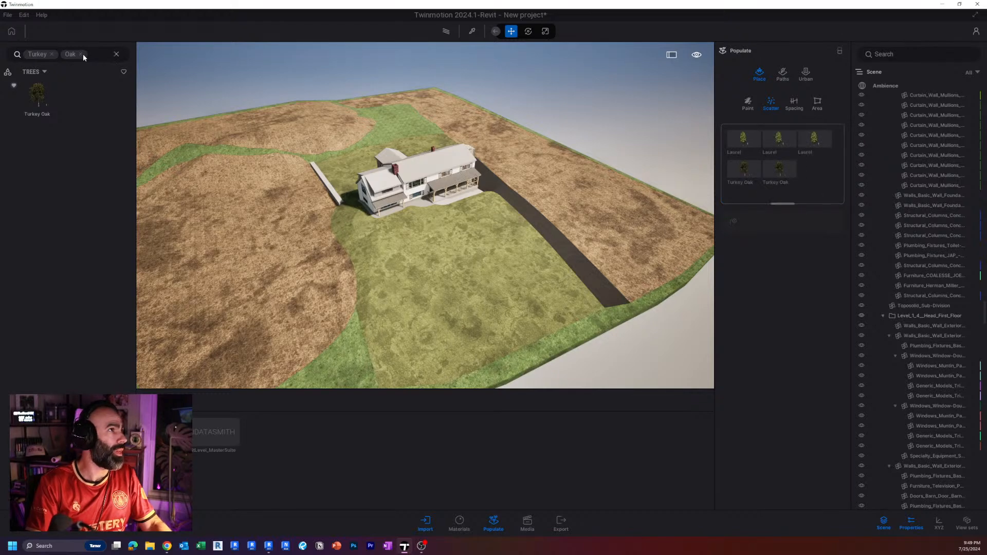
# Clear the tree search and add the Austrian Pine twice to the scatter set.
pyautogui.click(52, 54)
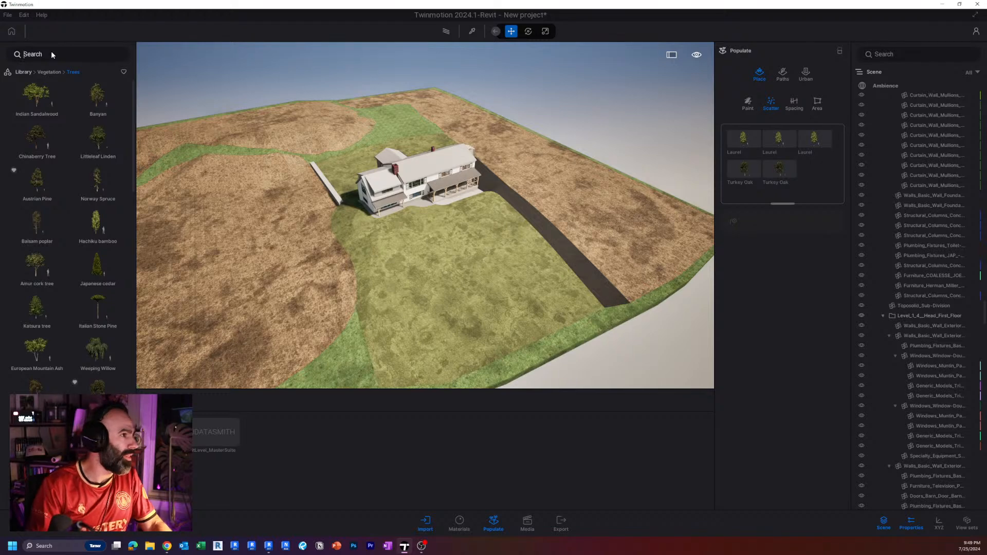
pyautogui.moveTo(99, 304)
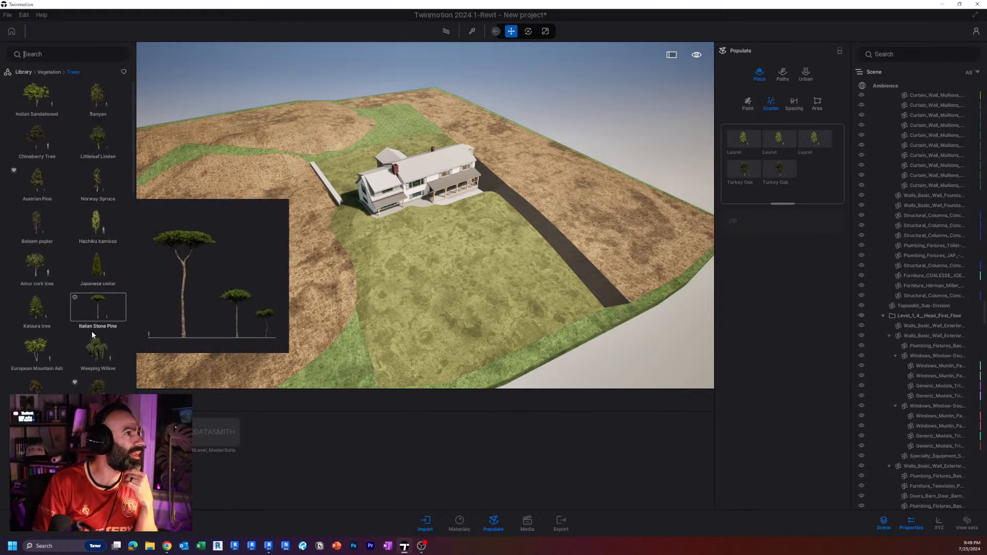
pyautogui.moveTo(92, 181)
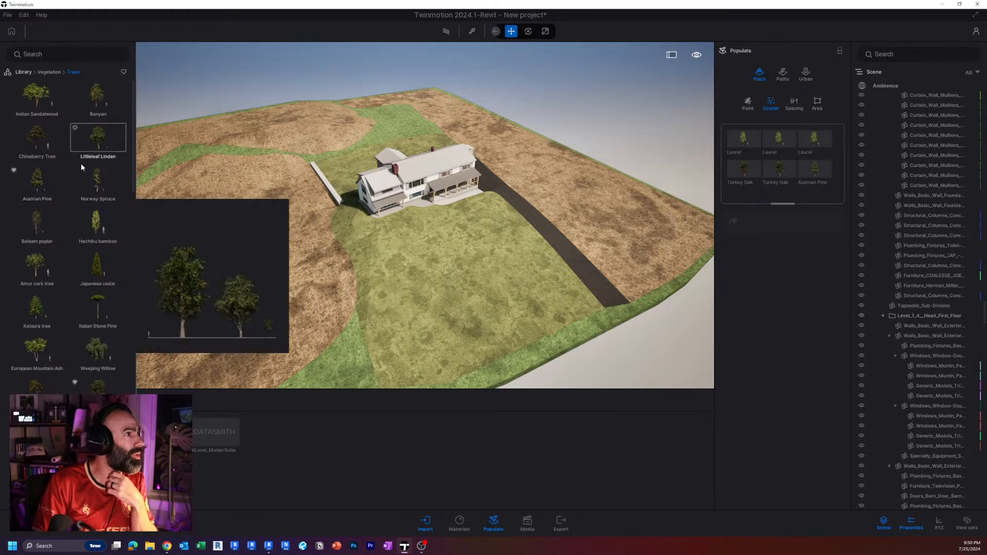
pyautogui.moveTo(65, 180); pyautogui.dragTo(811, 193)
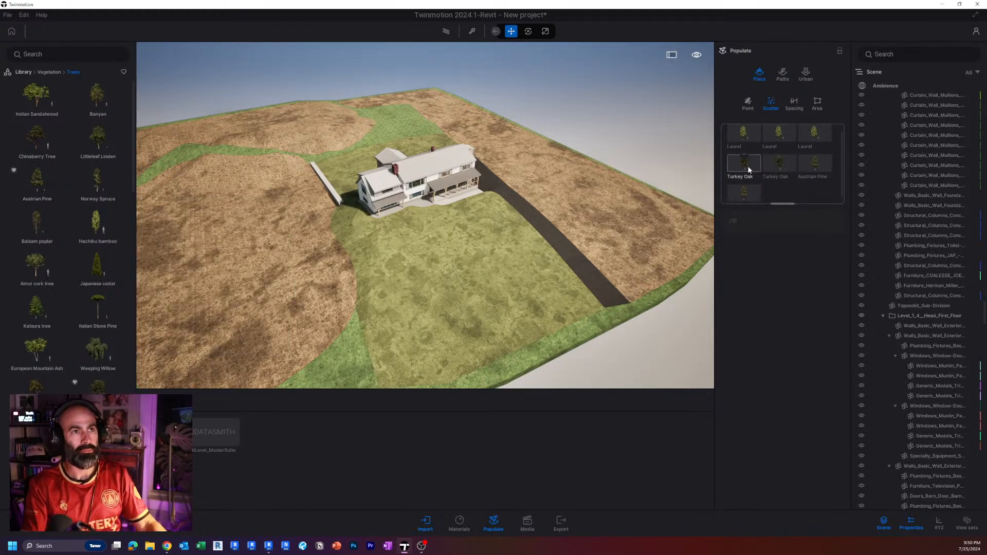
# Scatter all the Laurel, Turkey Oak and Austrian Pine trees over the forest ground alongside the driveway.
pyautogui.click(749, 148)
pyautogui.scroll(-1, 749, 164)
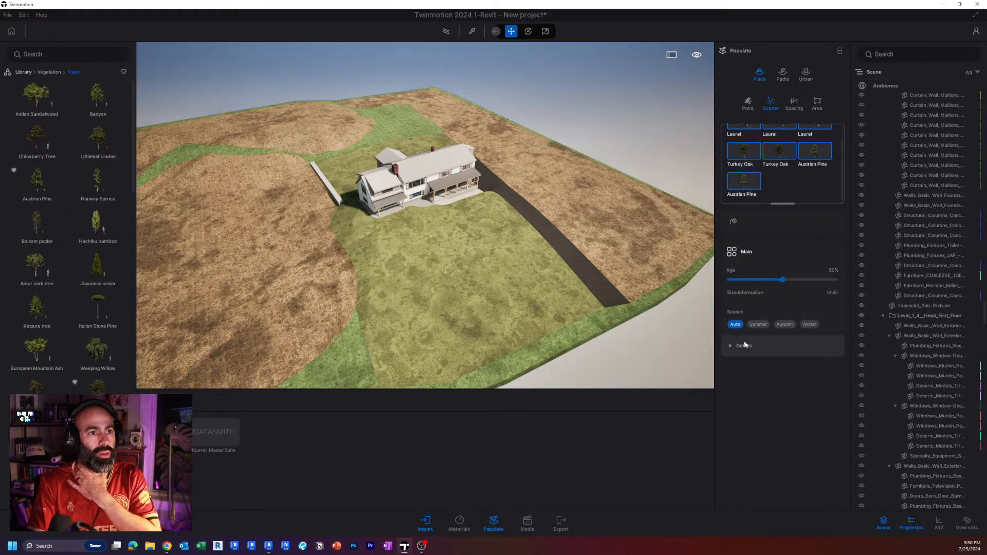
pyautogui.click(734, 222)
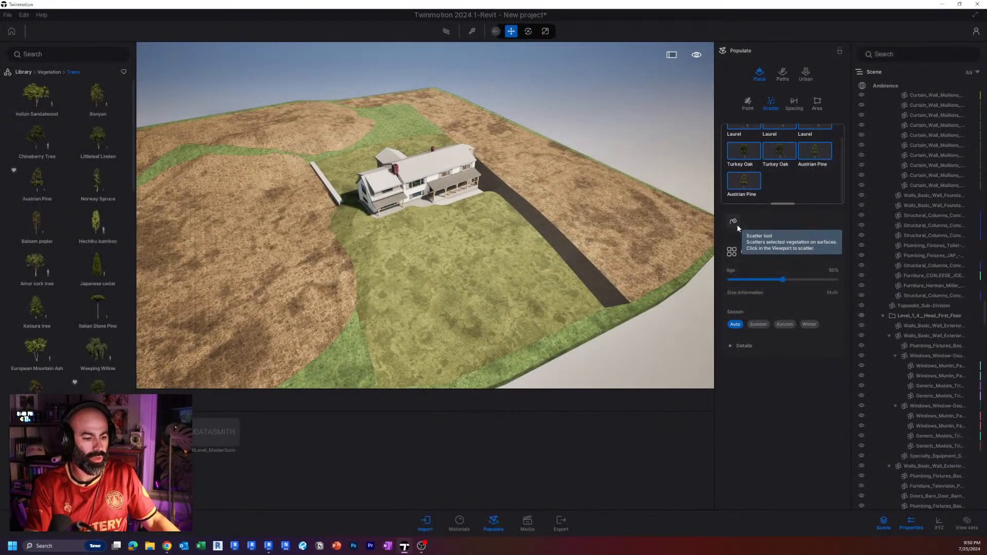
pyautogui.click(736, 225)
pyautogui.scroll(-2, 622, 239)
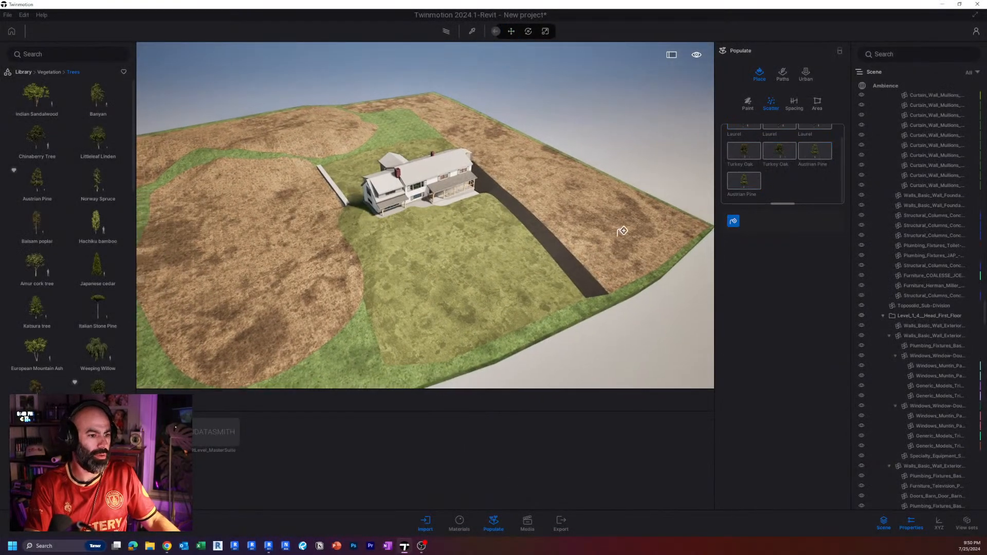
pyautogui.click(605, 214)
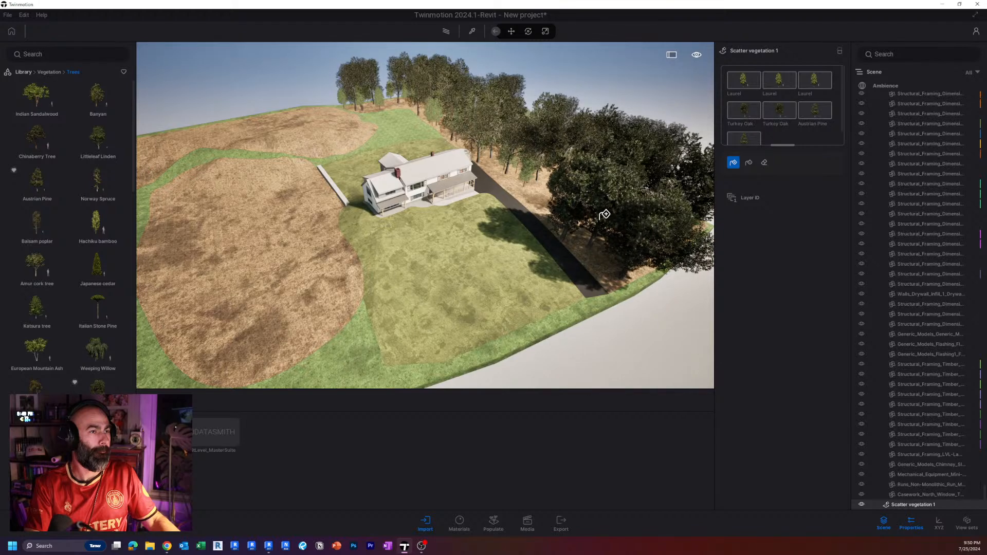
pyautogui.click(555, 191)
# Scatter the same tree mix over the remaining forest ground areas across the lawn and behind the house.
pyautogui.moveTo(451, 216); pyautogui.dragTo(417, 247, button='right')
pyautogui.click(379, 232)
pyautogui.click(567, 129)
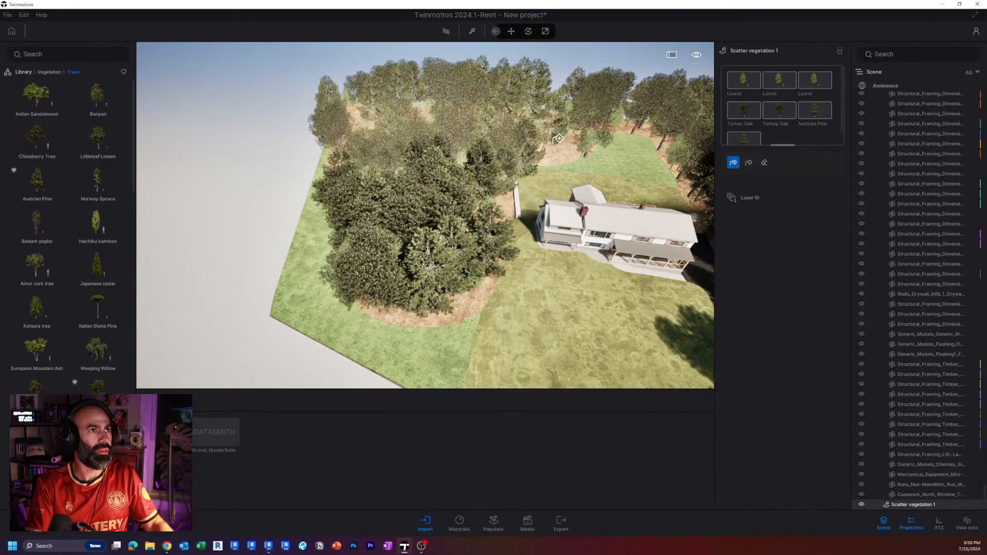
# Select the scattered tree mix around the house and set the age of all its trees to 62%.
pyautogui.moveTo(558, 138); pyautogui.dragTo(591, 215, button='right')
pyautogui.press('Escape')
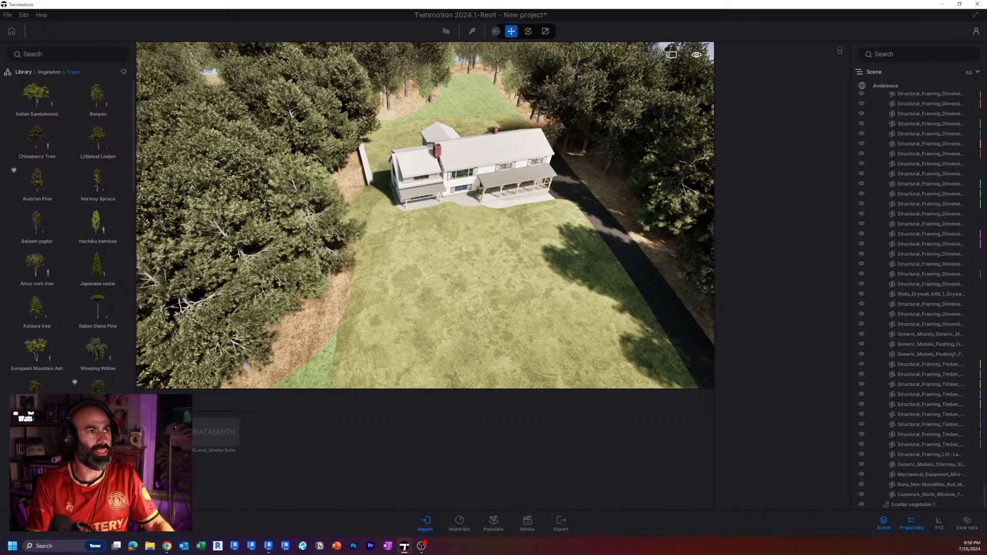
pyautogui.moveTo(466, 263); pyautogui.dragTo(604, 229, button='right')
pyautogui.press('w')
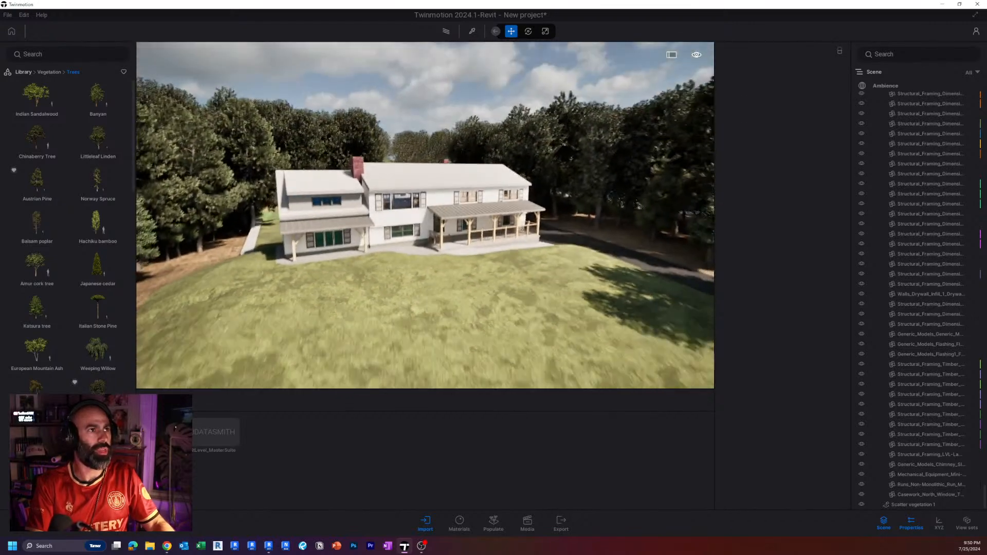
pyautogui.press('s')
pyautogui.click(609, 165)
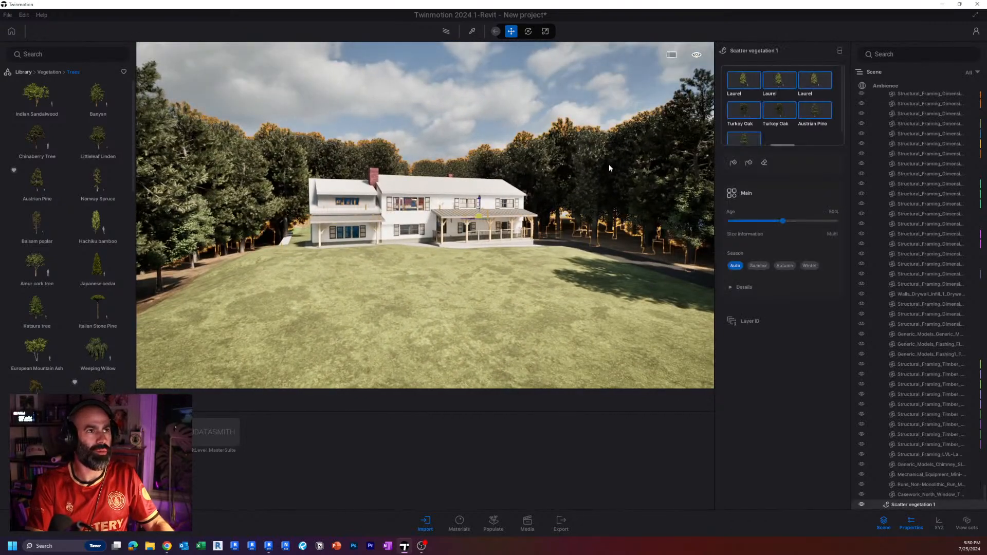
pyautogui.moveTo(783, 221); pyautogui.dragTo(795, 221)
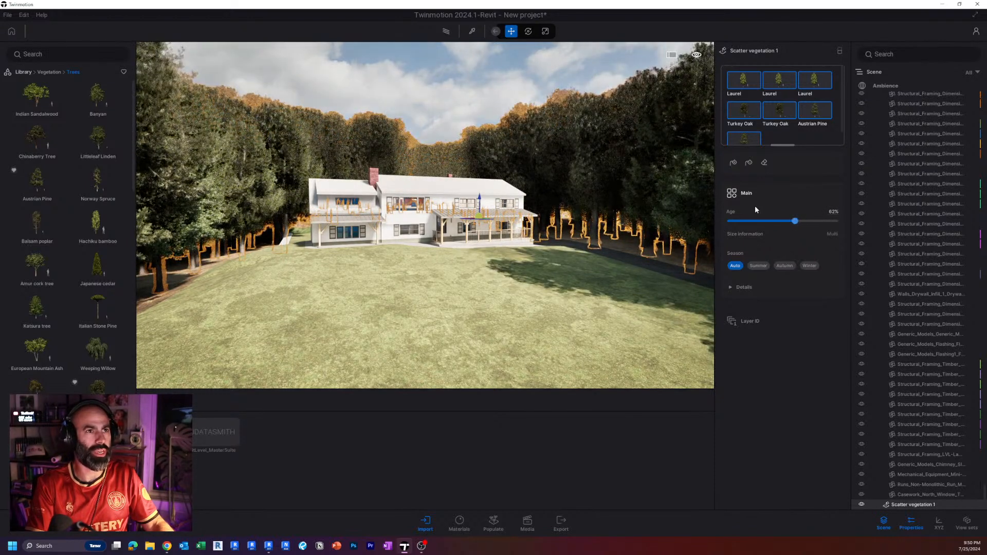
pyautogui.click(744, 288)
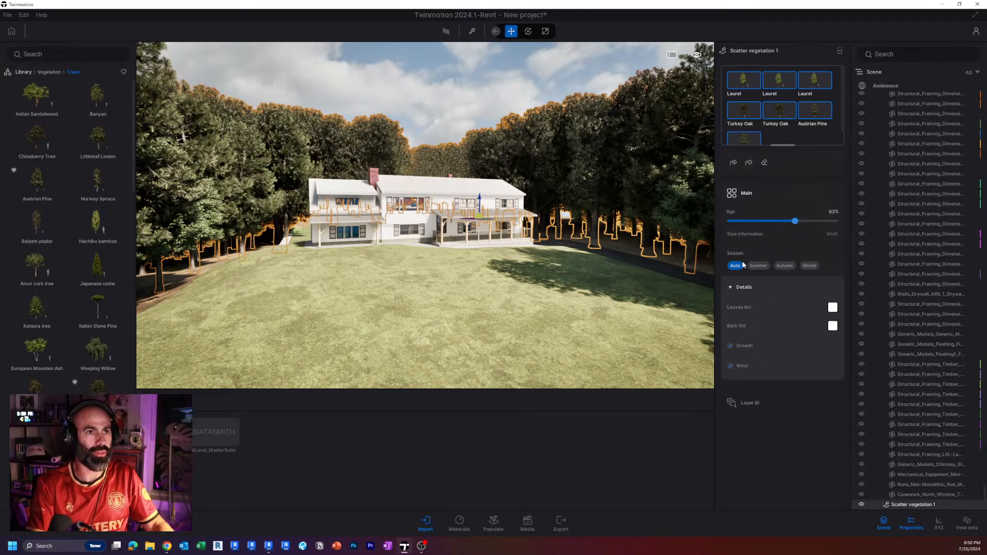
# Erase a patch of the scattered trees in the woods beyond the driveway.
pyautogui.keyDown('shift'); pyautogui.moveTo(566, 237); pyautogui.dragTo(540, 282, button='middle'); pyautogui.keyUp('shift')
pyautogui.scroll(-5, 558, 261)
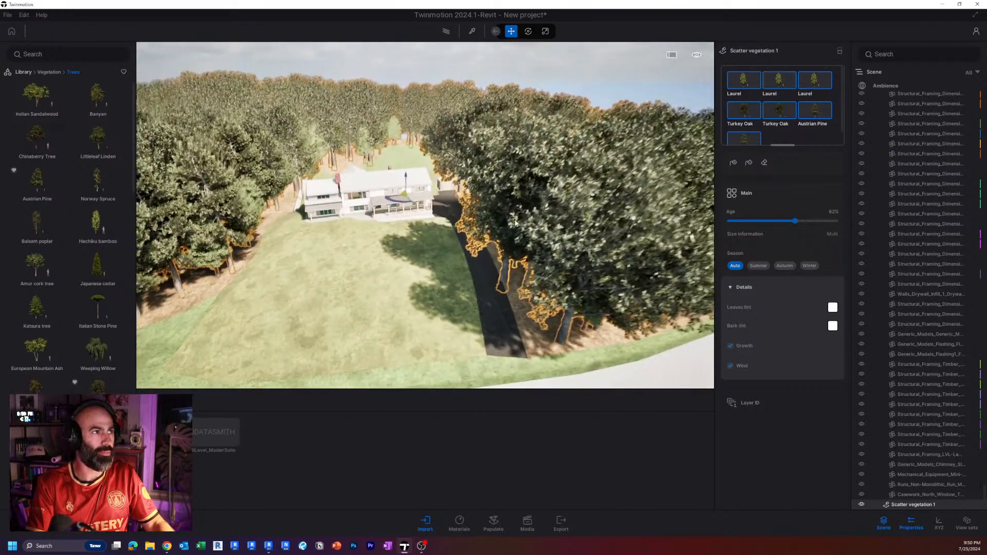
pyautogui.scroll(-4, 540, 282)
pyautogui.click(765, 163)
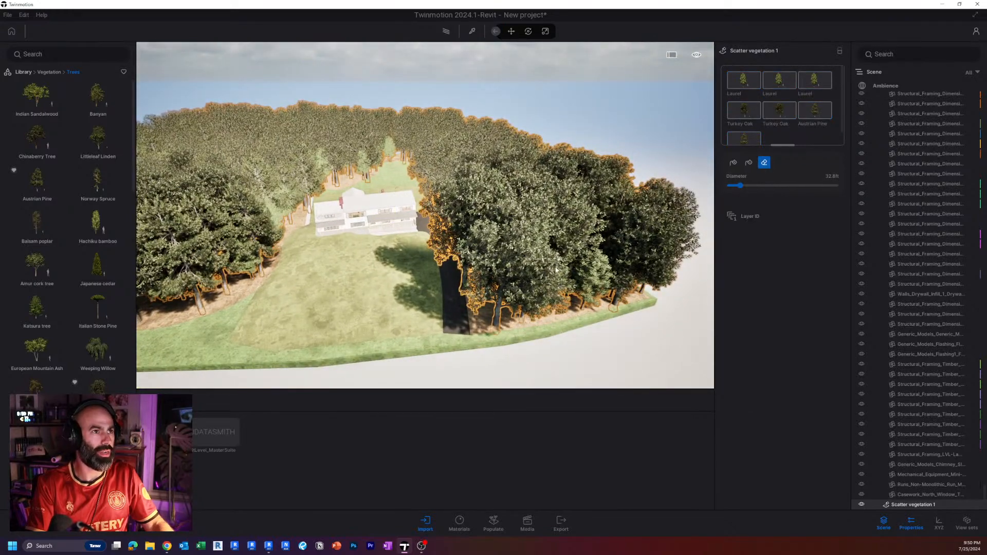
pyautogui.moveTo(540, 150); pyautogui.dragTo(540, 126, button='right')
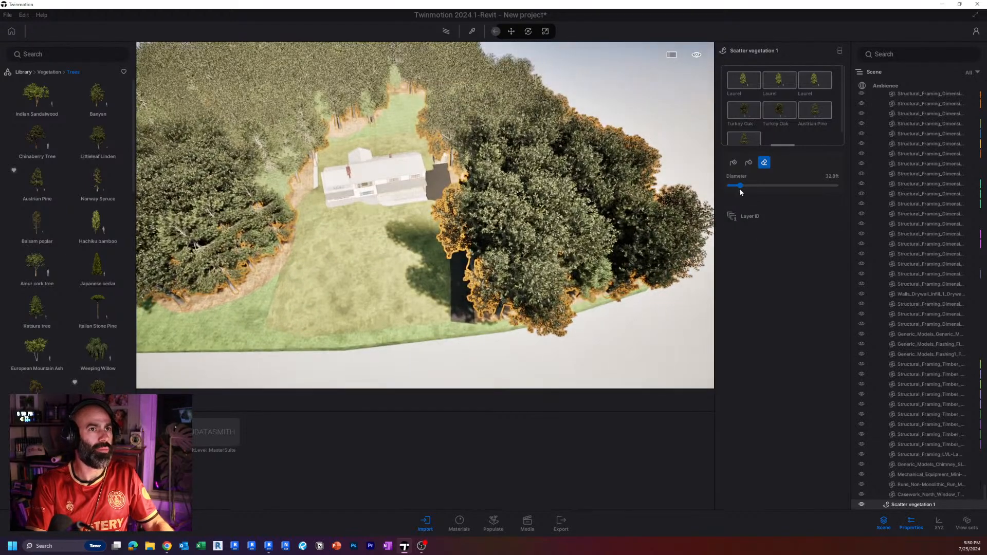
pyautogui.click(543, 211)
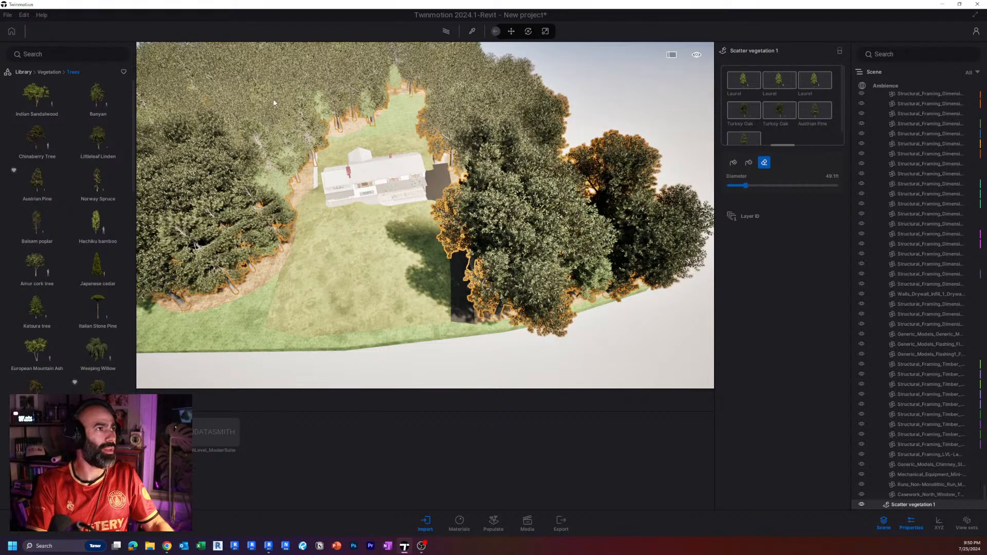
# Prepare a new vegetation scatter at the forest edge beside the lawn and open the library's Bushes category.
pyautogui.moveTo(442, 154)
pyautogui.mouseDown(button='right')
pyautogui.moveTo(412, 167)
pyautogui.moveTo(422, 200)
pyautogui.moveTo(413, 186)
pyautogui.moveTo(456, 189)
pyautogui.moveTo(356, 191)
pyautogui.mouseUp(button='right')
pyautogui.scroll(5, 411, 167)
pyautogui.scroll(6, 419, 178)
pyautogui.press('Escape')
pyautogui.press('w')
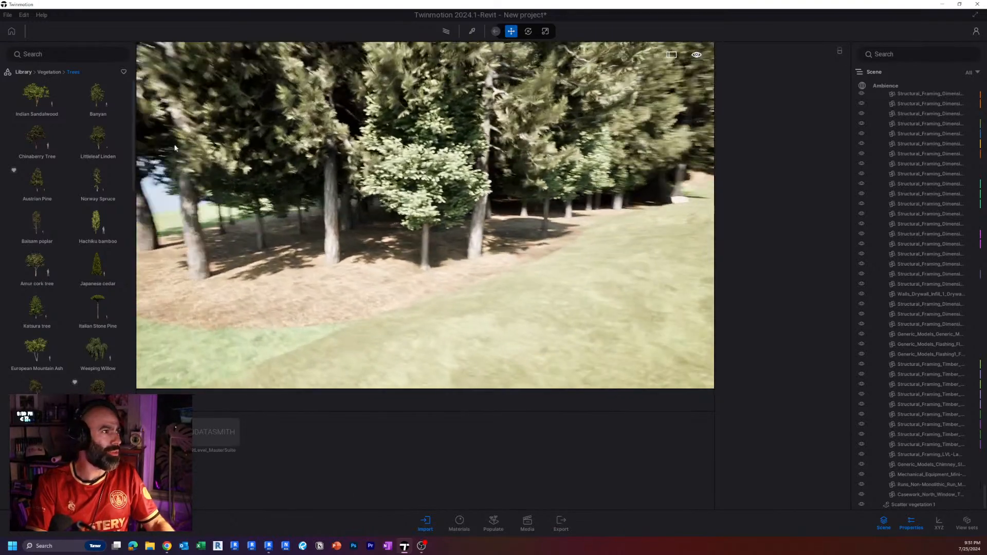
pyautogui.moveTo(40, 99)
pyautogui.click(26, 72)
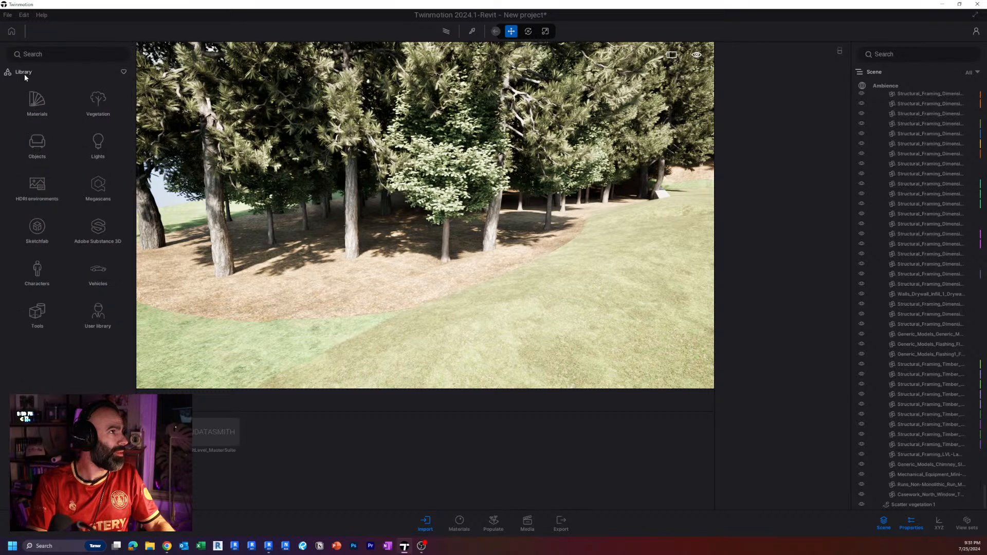
pyautogui.click(97, 100)
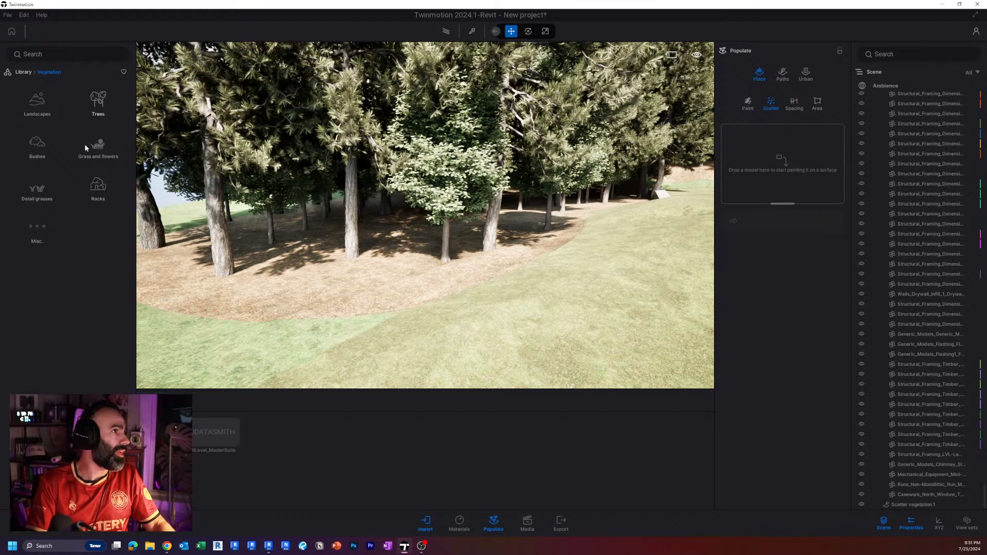
pyautogui.click(96, 155)
pyautogui.click(25, 72)
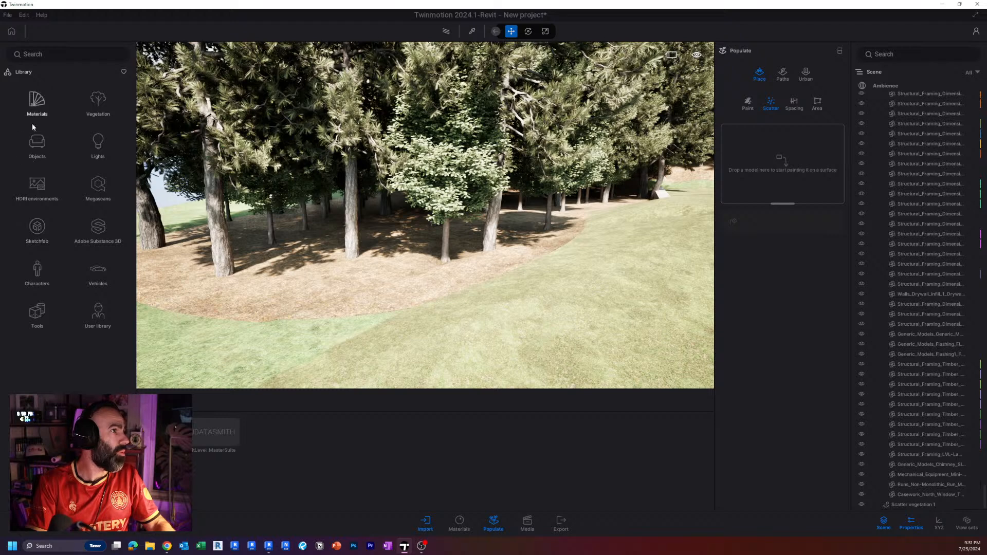
pyautogui.click(34, 147)
pyautogui.click(27, 73)
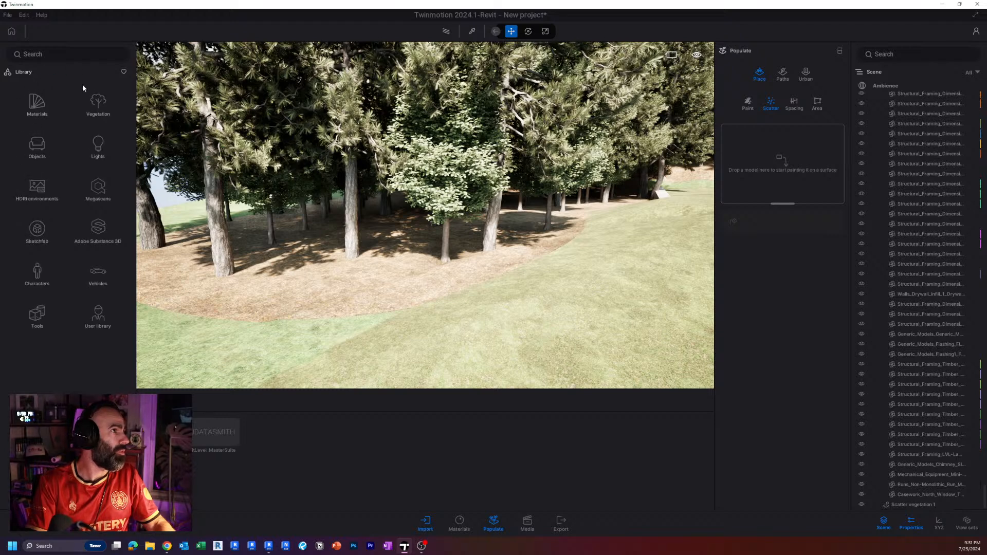
pyautogui.click(90, 133)
pyautogui.click(46, 148)
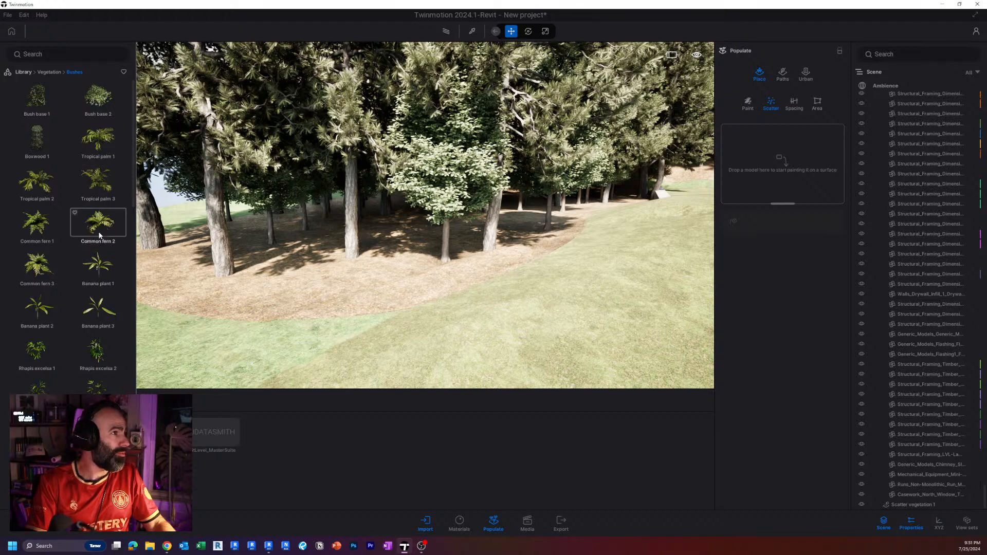
# Add Common fern 2 twice, Common fern 1 and Common fern 3 to the new scatter set.
pyautogui.moveTo(98, 223); pyautogui.dragTo(730, 159)
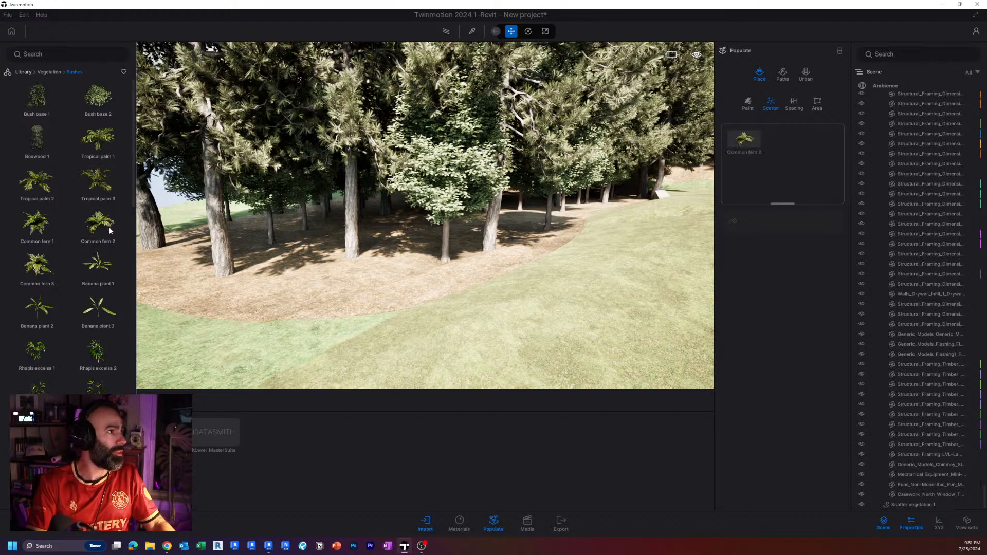
pyautogui.moveTo(107, 228); pyautogui.dragTo(802, 154)
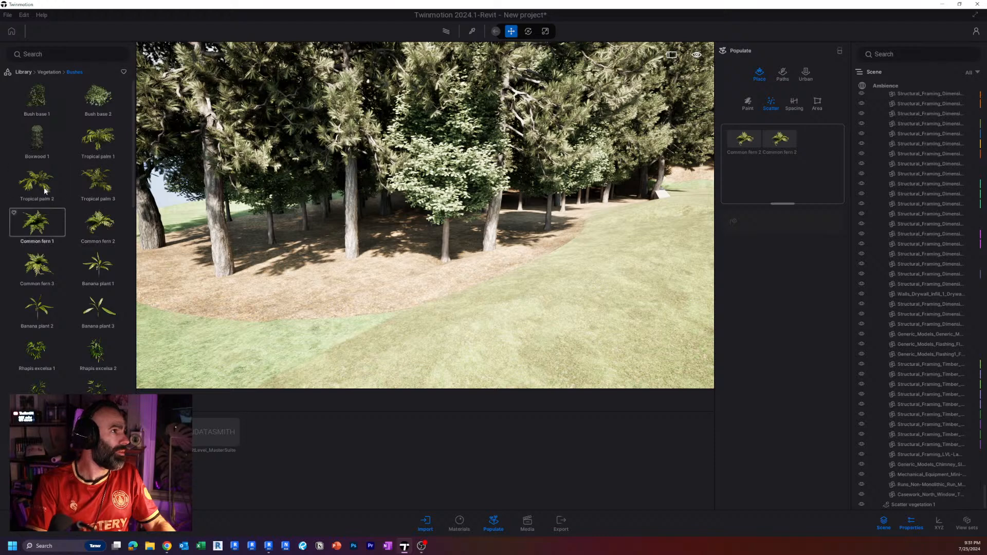
pyautogui.moveTo(36, 183); pyautogui.dragTo(791, 177)
pyautogui.moveTo(201, 181); pyautogui.dragTo(65, 208)
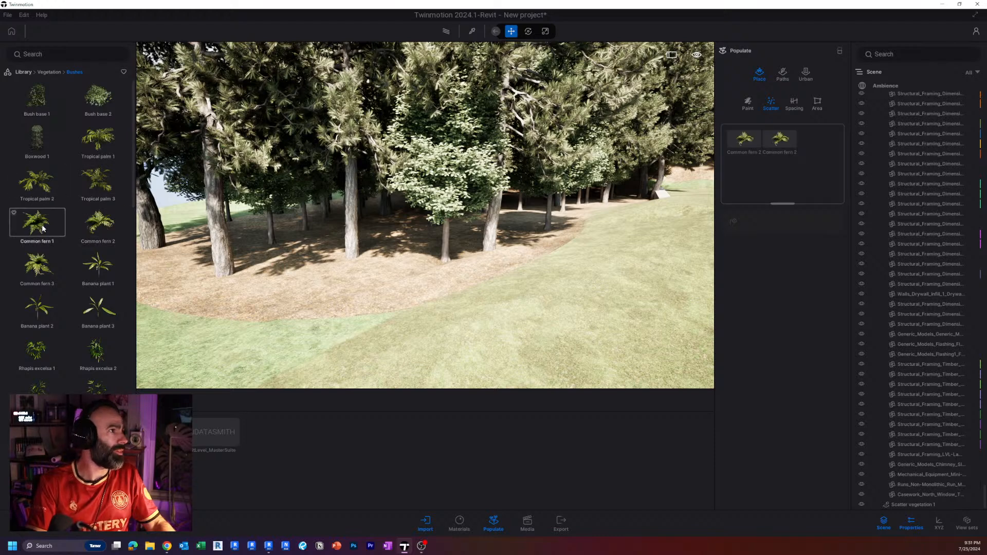
pyautogui.moveTo(718, 140); pyautogui.dragTo(750, 154)
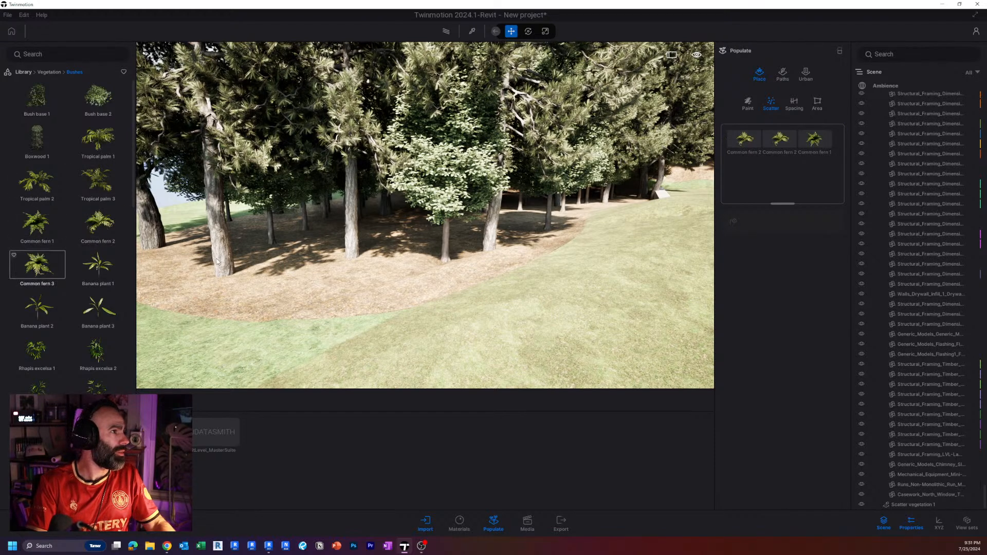
pyautogui.moveTo(217, 262); pyautogui.dragTo(777, 150)
# Add Bush base 1 to the set and scatter the fern and bush mix over the forest ground beside the lawn.
pyautogui.scroll(-3, 65, 370)
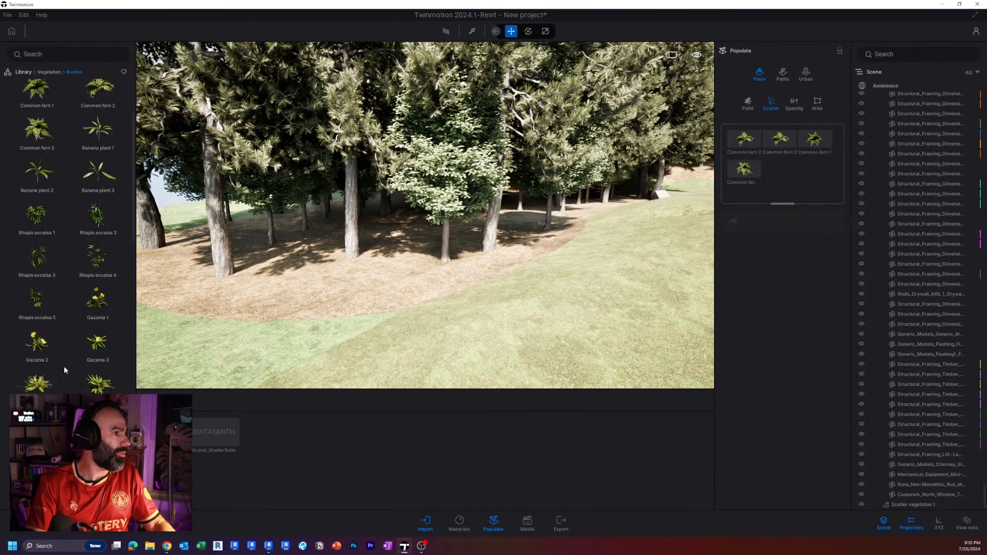
pyautogui.scroll(3, 67, 360)
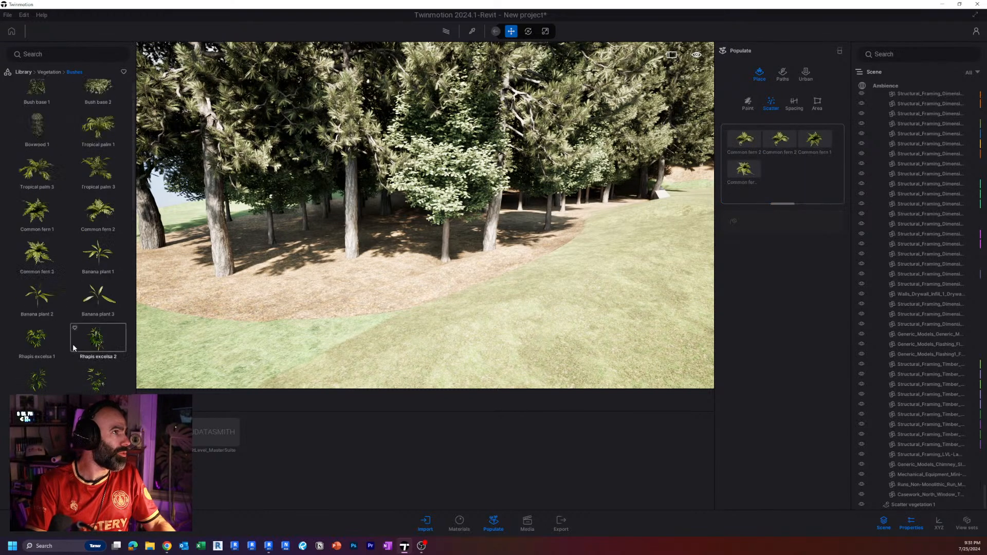
pyautogui.scroll(1, 73, 348)
pyautogui.moveTo(852, 136); pyautogui.dragTo(752, 167)
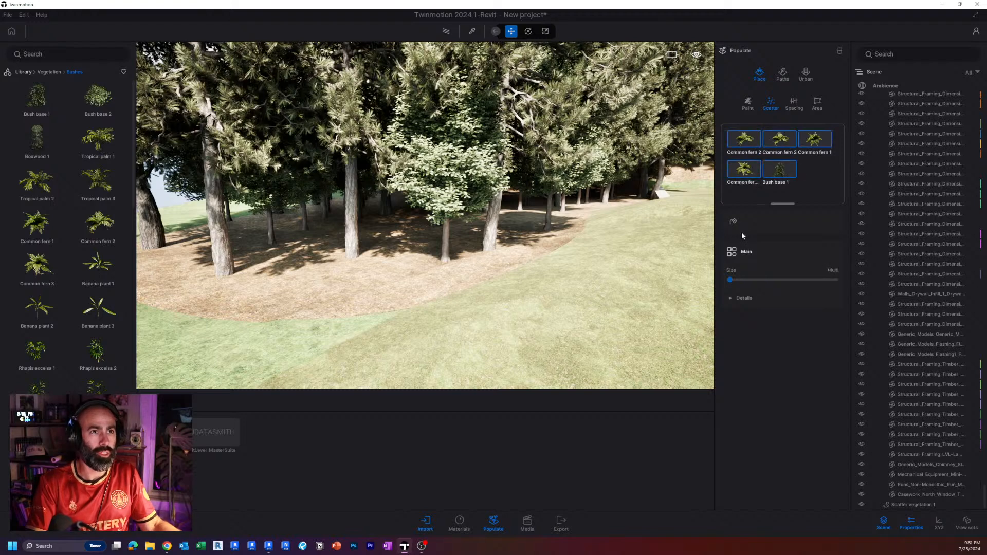
pyautogui.click(733, 221)
pyautogui.click(420, 260)
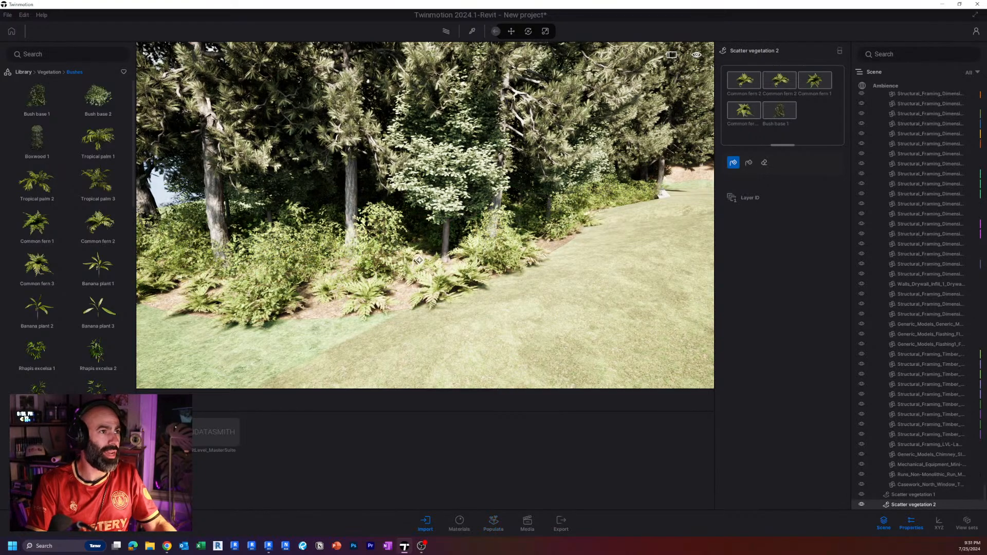
# Scatter the same fern and bush mix over the forest ground along the driveway.
pyautogui.press('Escape')
pyautogui.press('s')
pyautogui.moveTo(425, 215); pyautogui.dragTo(581, 188, button='right')
pyautogui.press('w')
pyautogui.press('s')
pyautogui.moveTo(355, 226); pyautogui.dragTo(260, 402, button='right')
pyautogui.press('w')
pyautogui.press('s')
pyautogui.moveTo(613, 256); pyautogui.dragTo(652, 236, button='right')
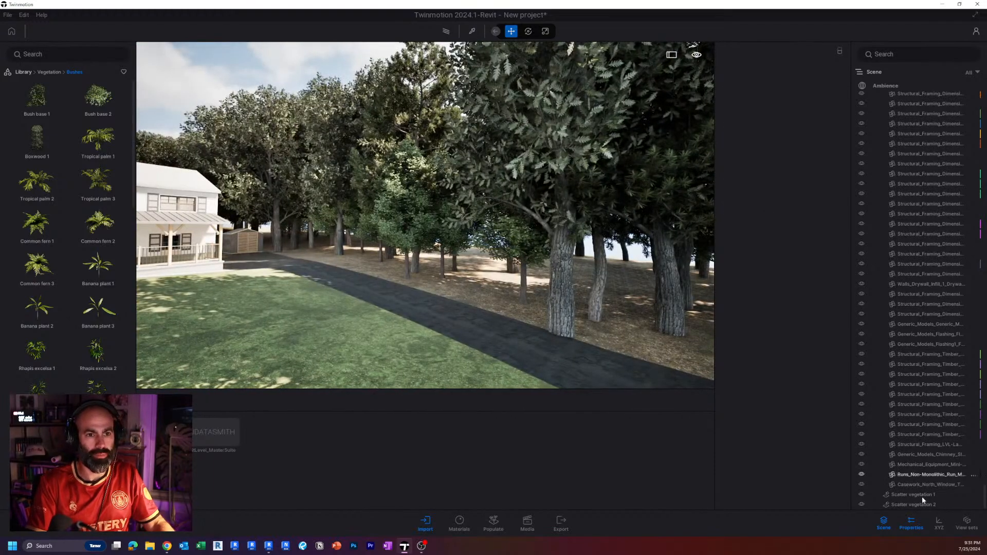
pyautogui.click(924, 504)
pyautogui.click(733, 164)
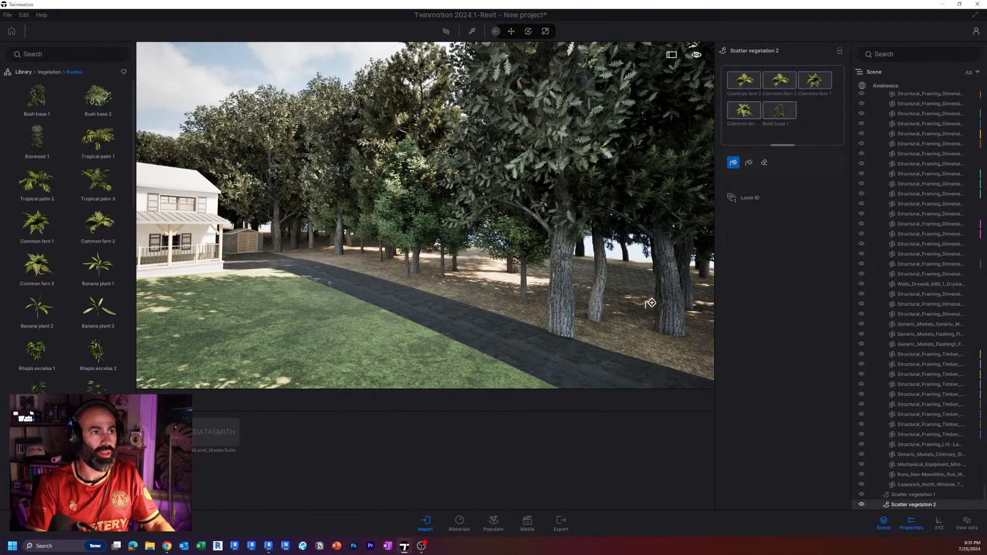
pyautogui.click(650, 303)
pyautogui.press('Escape')
pyautogui.press('Escape')
# Select the scattered tree mix and adjust the age of the first Turkey Oak.
pyautogui.press('s')
pyautogui.moveTo(510, 283); pyautogui.dragTo(461, 246, button='right')
pyautogui.press('w')
pyautogui.press('e')
pyautogui.press('a')
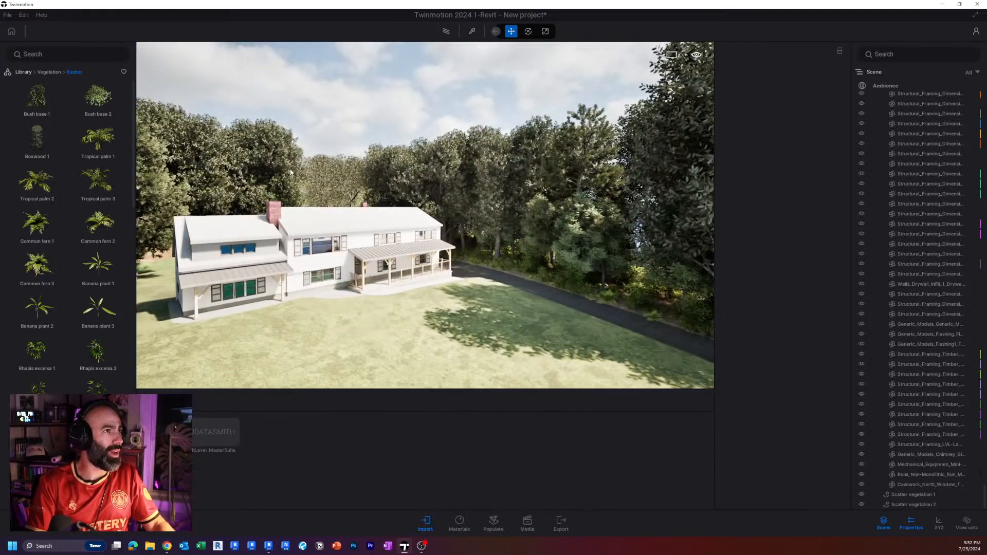
pyautogui.click(383, 196)
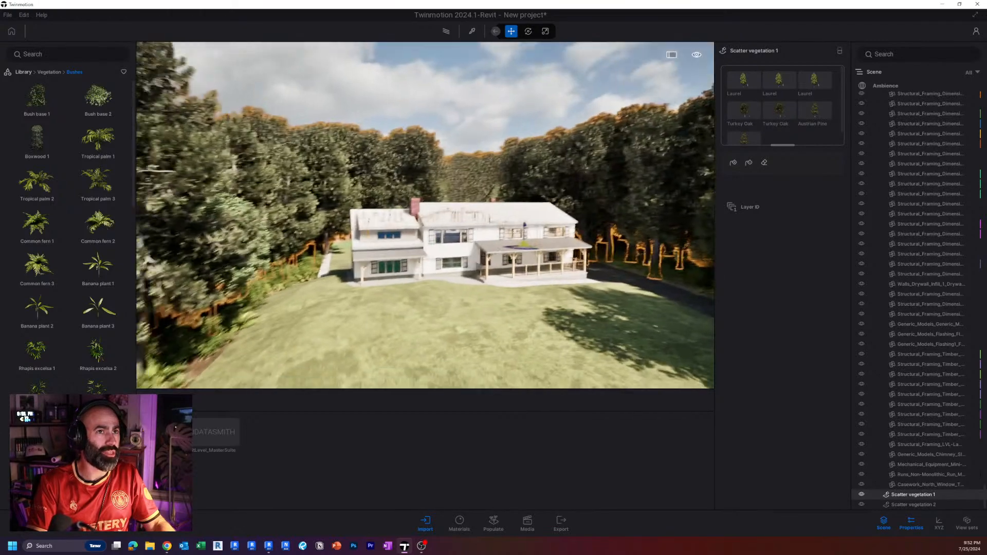
pyautogui.click(749, 113)
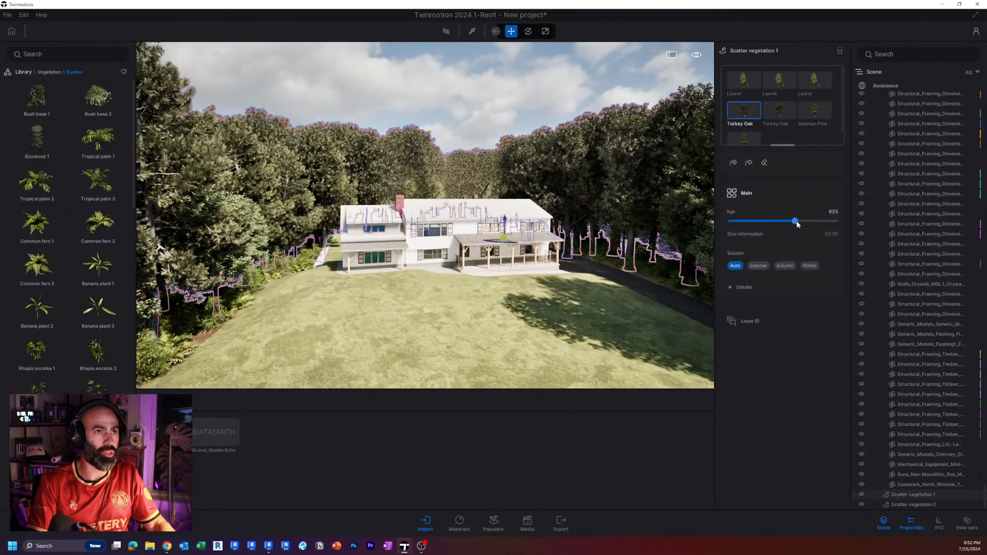
pyautogui.moveTo(796, 221)
pyautogui.mouseDown()
pyautogui.moveTo(811, 221)
pyautogui.moveTo(793, 213)
pyautogui.mouseUp()
# Vary the tree ages: third Laurel 53%, second Turkey Oak 24% and first Laurel 50%.
pyautogui.click(817, 84)
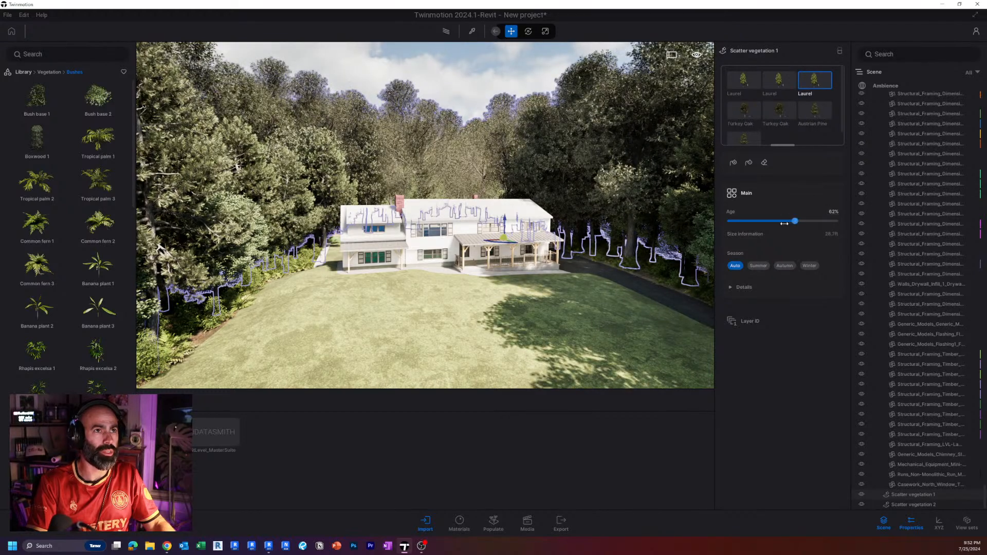
pyautogui.click(791, 116)
pyautogui.moveTo(787, 221); pyautogui.dragTo(756, 221)
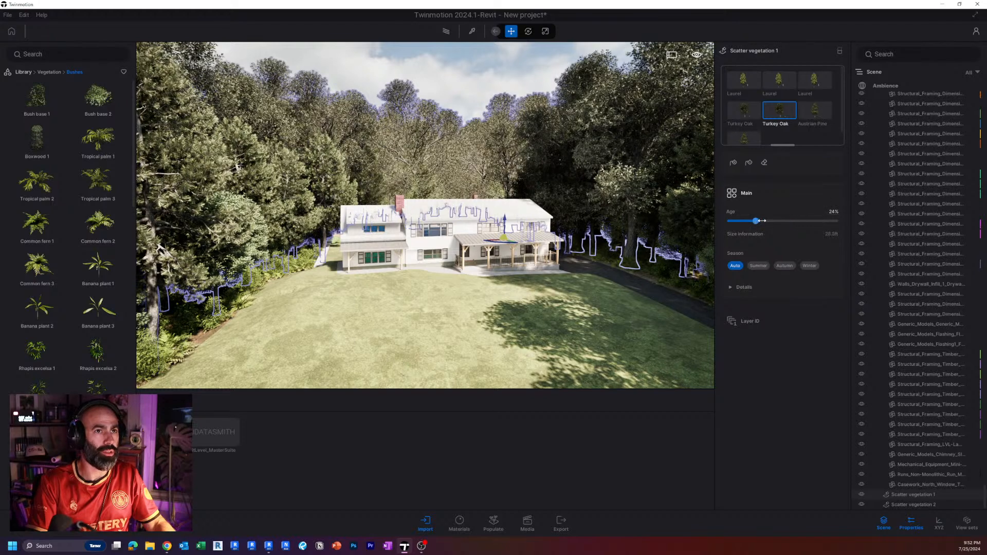
pyautogui.click(743, 79)
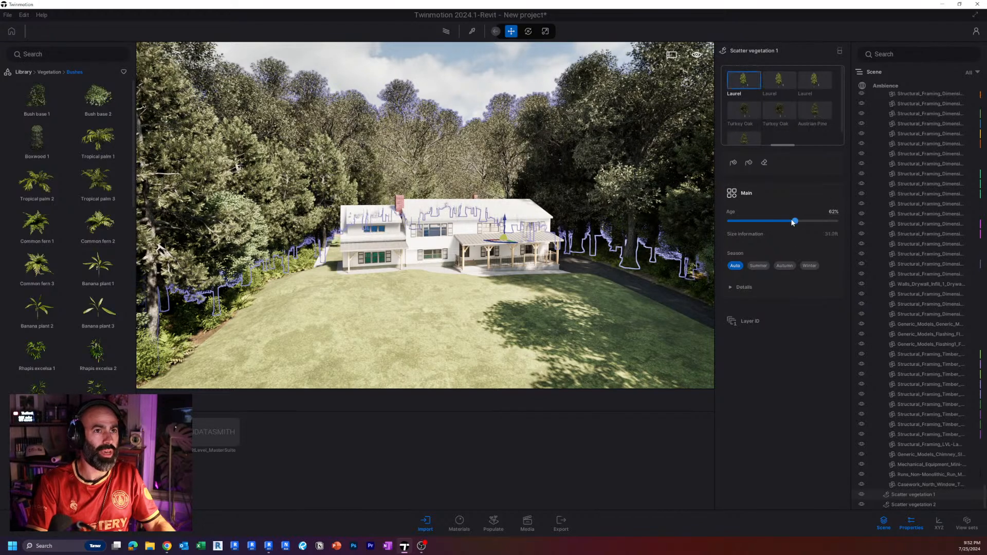
pyautogui.moveTo(789, 218); pyautogui.dragTo(790, 218)
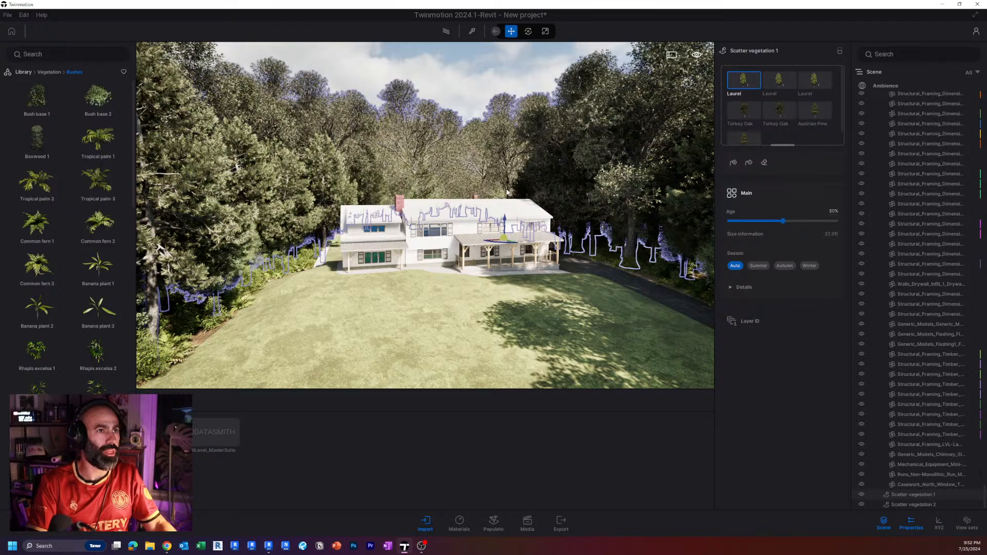
# Examine the varied tree heights, the undergrowth and the front lawn from several viewpoints around the house.
pyautogui.moveTo(581, 227); pyautogui.dragTo(585, 249, button='right')
pyautogui.press('w')
pyautogui.moveTo(494, 187); pyautogui.dragTo(532, 214, button='right')
pyautogui.press('s')
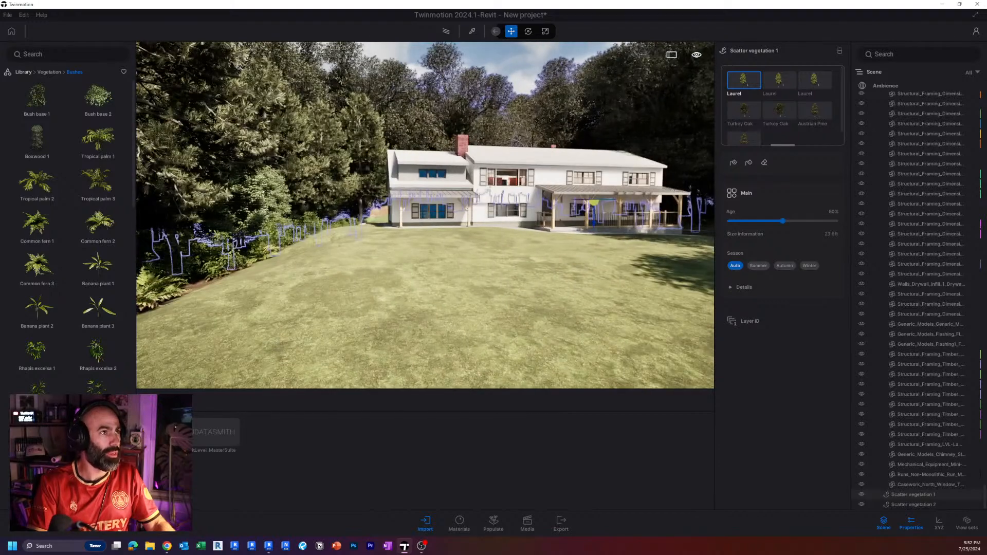
pyautogui.click(535, 65)
pyautogui.moveTo(535, 65); pyautogui.dragTo(591, 80, button='right')
pyautogui.press('w')
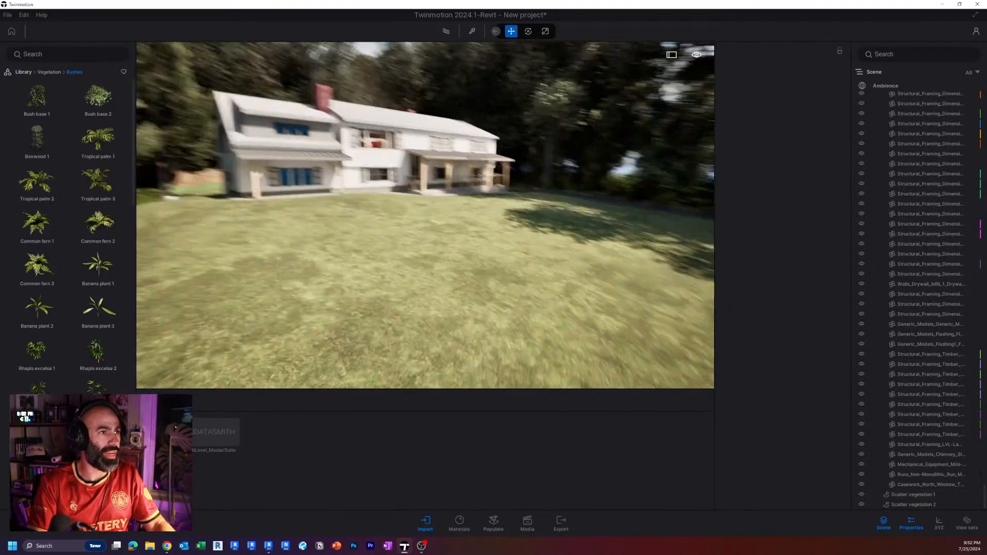
pyautogui.press('s')
pyautogui.moveTo(488, 160); pyautogui.dragTo(427, 198, button='right')
pyautogui.click(437, 205)
pyautogui.press('e')
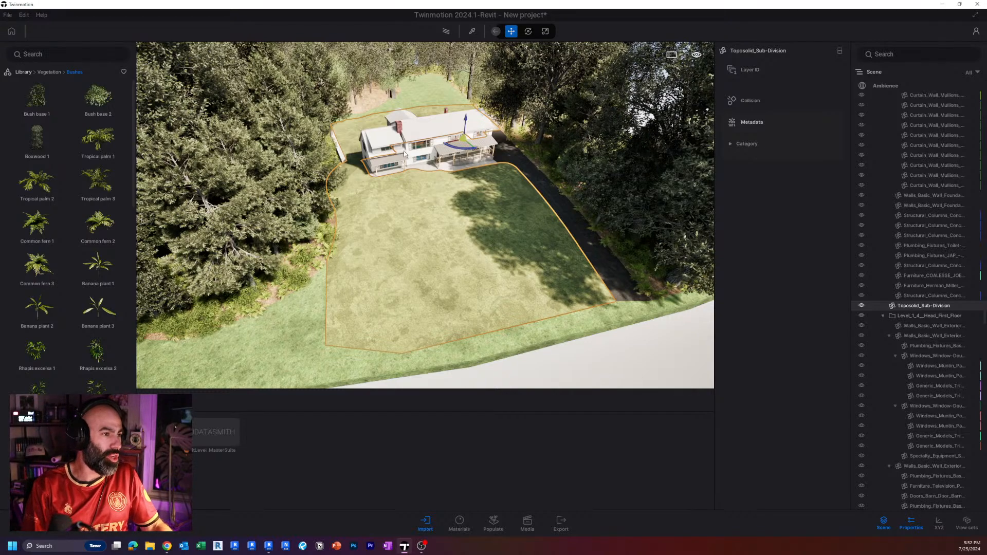
pyautogui.press('Escape')
pyautogui.moveTo(443, 328); pyautogui.dragTo(481, 277, button='middle')
pyautogui.scroll(2, 481, 270)
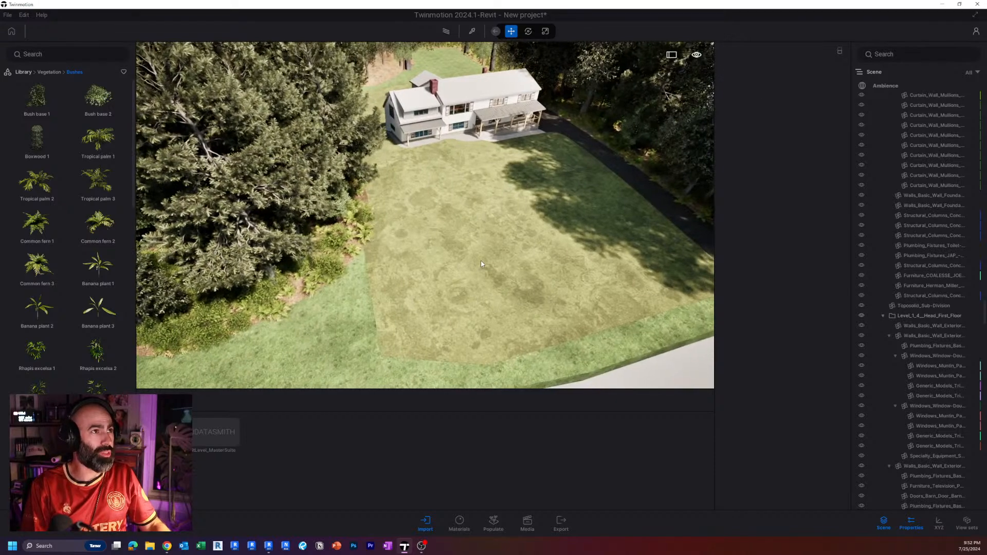
# Add Lawn 01 grass from the grass and flowers library four times to a new scatter mix.
pyautogui.click(490, 257)
pyautogui.scroll(2, 491, 257)
pyautogui.moveTo(490, 257); pyautogui.dragTo(519, 180, button='right')
pyautogui.press('Escape')
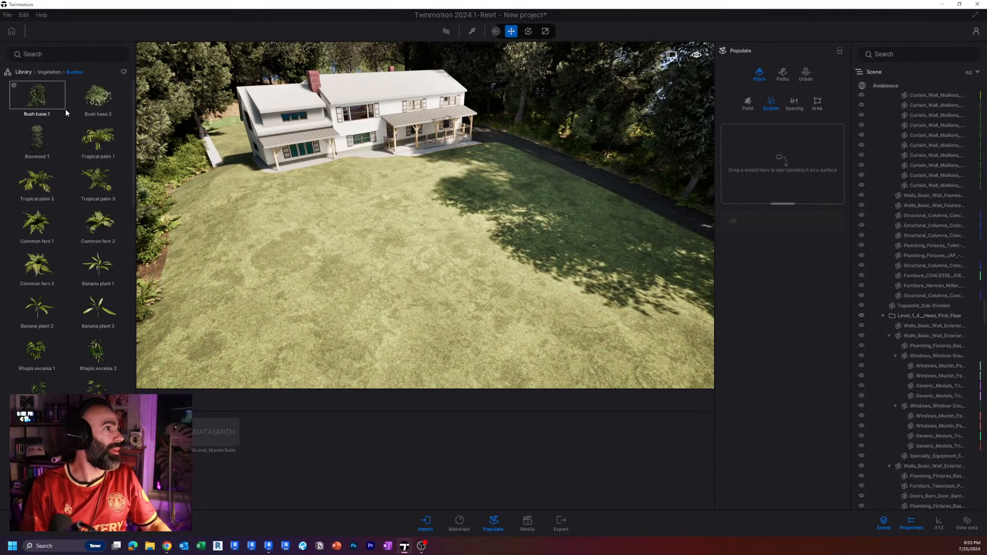
pyautogui.click(46, 72)
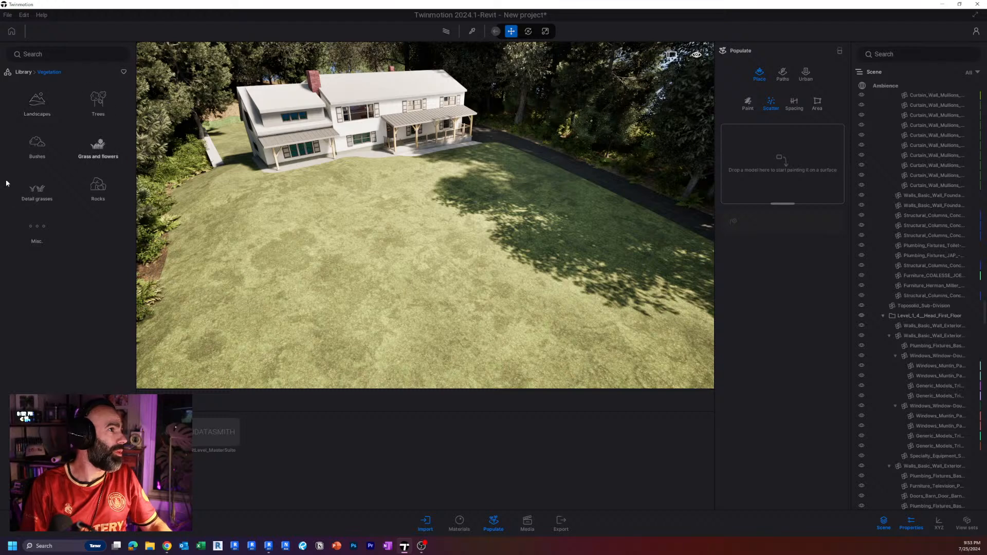
pyautogui.click(98, 149)
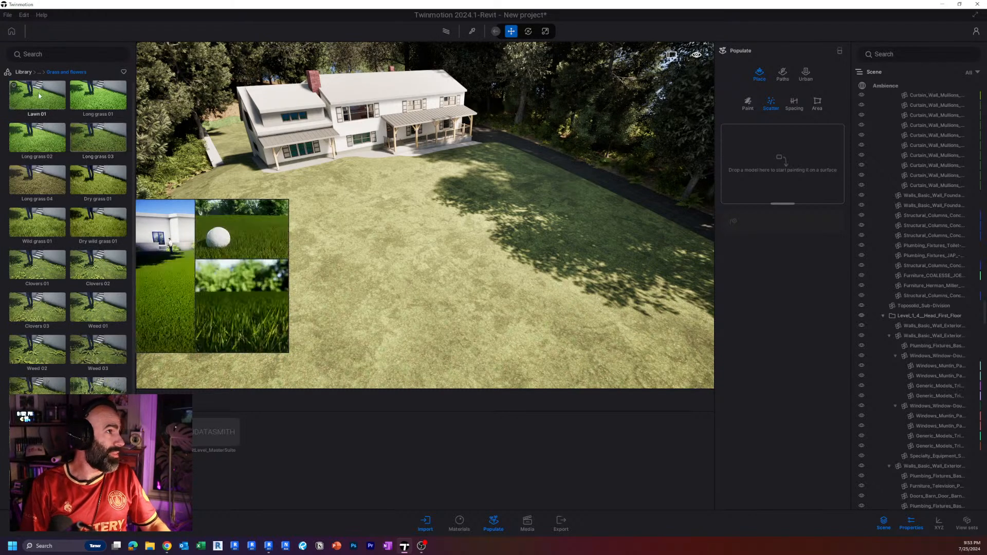
pyautogui.moveTo(38, 91); pyautogui.dragTo(771, 160)
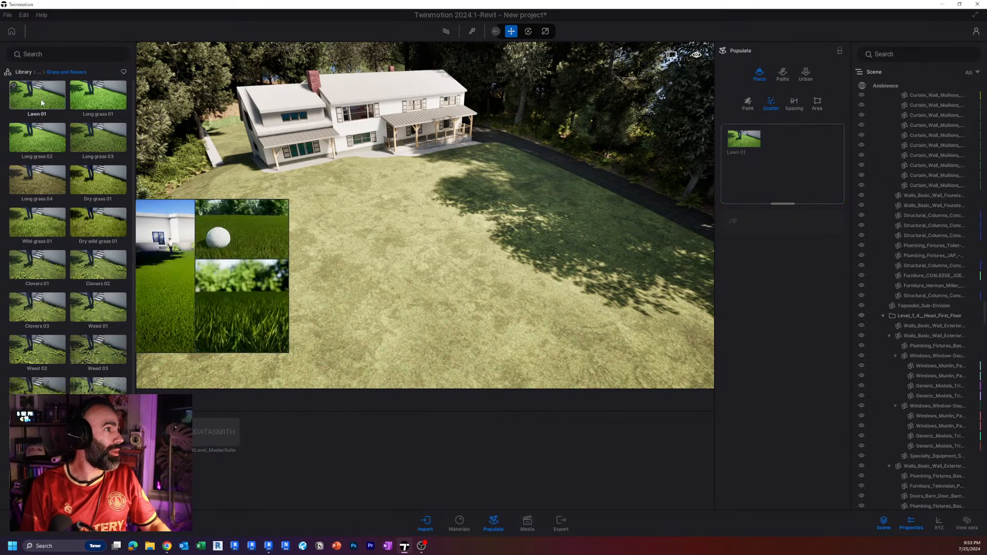
pyautogui.moveTo(37, 95); pyautogui.dragTo(755, 158)
pyautogui.moveTo(45, 100); pyautogui.dragTo(781, 169)
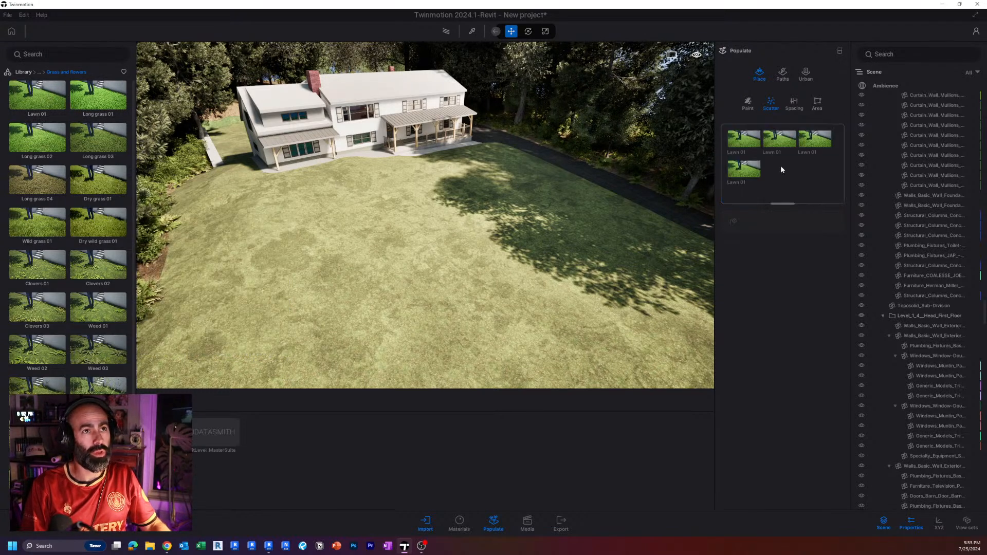
# Scatter all four Lawn 01 entries over the front lawn surface and check the grass up close.
pyautogui.click(742, 135)
pyautogui.keyDown('shift'); pyautogui.click(742, 163); pyautogui.keyUp('shift')
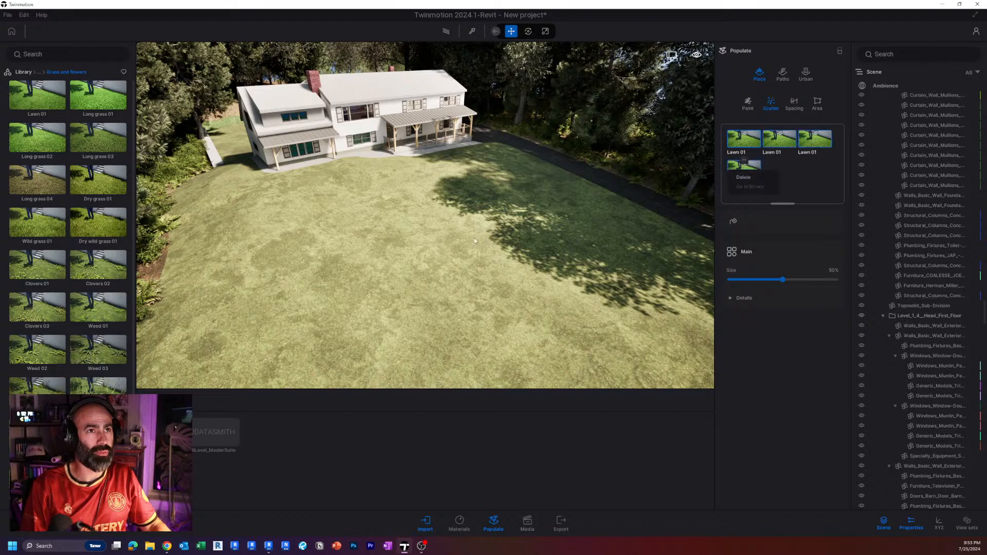
pyautogui.press('w')
pyautogui.moveTo(576, 221); pyautogui.dragTo(545, 267, button='right')
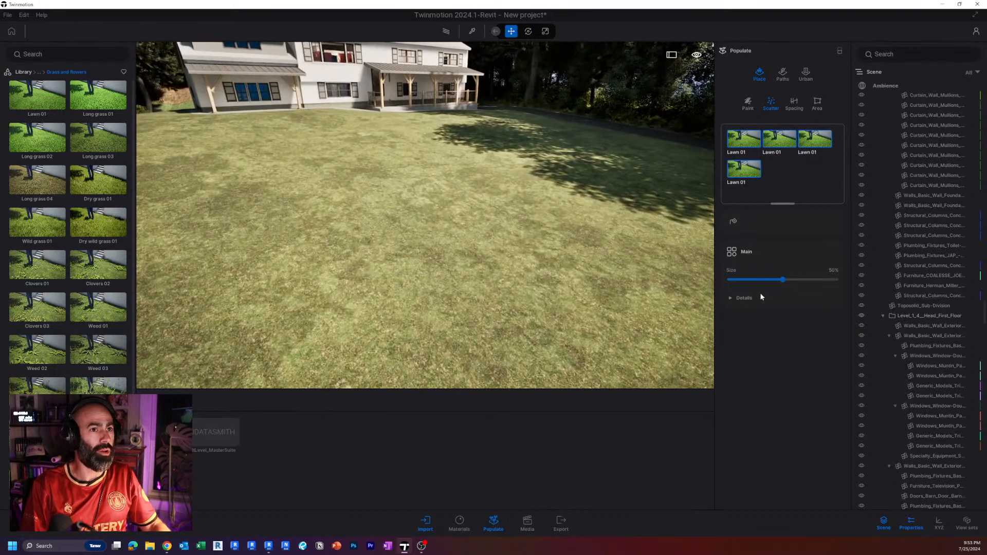
pyautogui.click(734, 222)
pyautogui.click(517, 252)
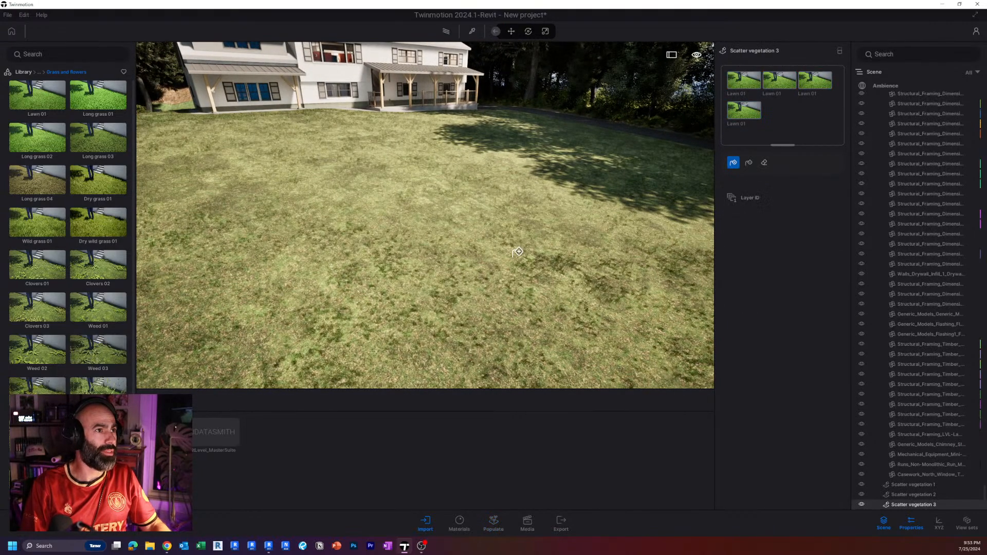
pyautogui.scroll(6, 517, 252)
pyautogui.scroll(-3, 478, 225)
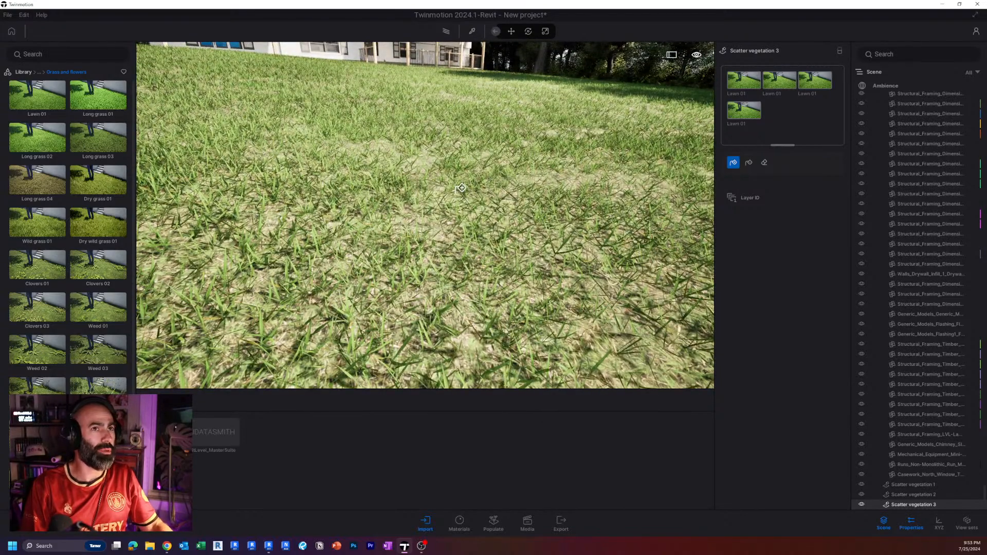
# Slightly increase the size of the scattered Lawn 01 grass on the front lawn.
pyautogui.click(748, 95)
pyautogui.click(743, 132)
pyautogui.moveTo(783, 220)
pyautogui.mouseDown()
pyautogui.moveTo(825, 217)
pyautogui.moveTo(767, 221)
pyautogui.moveTo(789, 220)
pyautogui.mouseUp()
pyautogui.moveTo(562, 178); pyautogui.dragTo(556, 194, button='right')
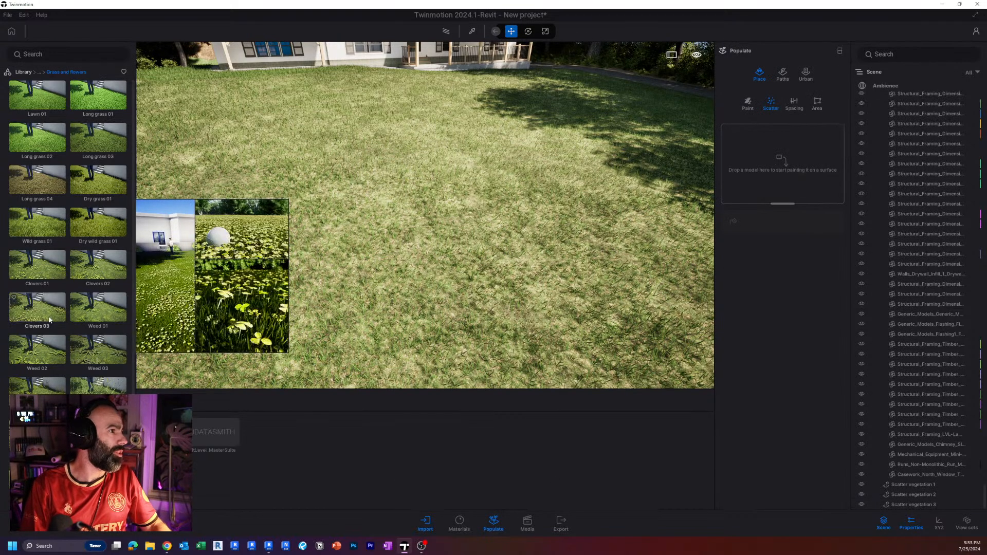
# Scatter a mix of Clovers 03 and Clovers 01 over the front lawn.
pyautogui.moveTo(724, 184); pyautogui.dragTo(741, 173)
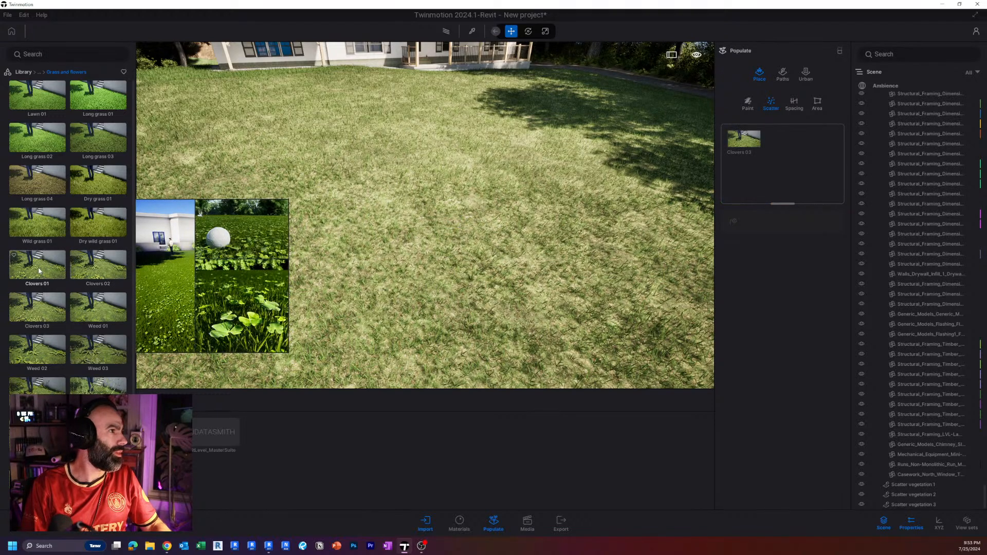
pyautogui.moveTo(38, 267); pyautogui.dragTo(770, 193)
pyautogui.click(744, 142)
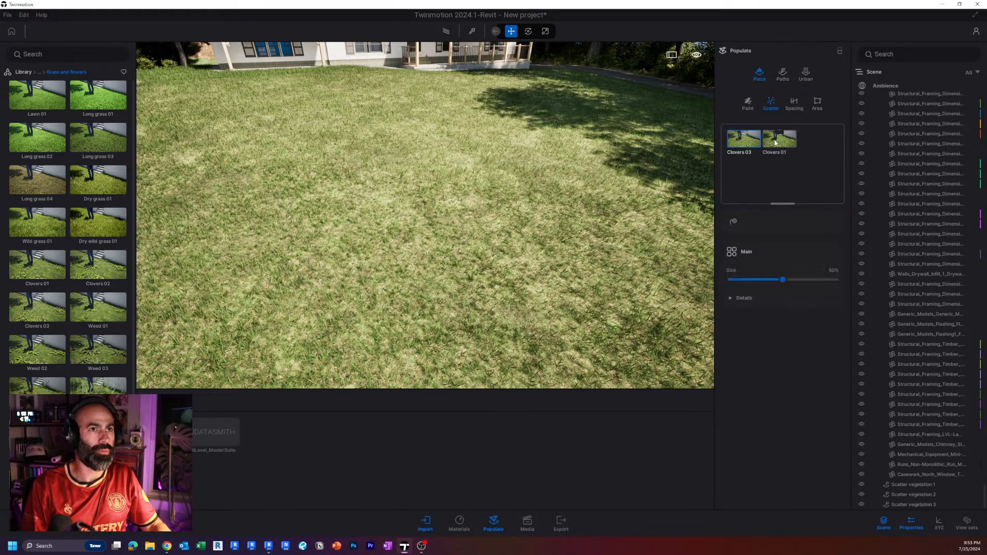
pyautogui.scroll(-6, 554, 240)
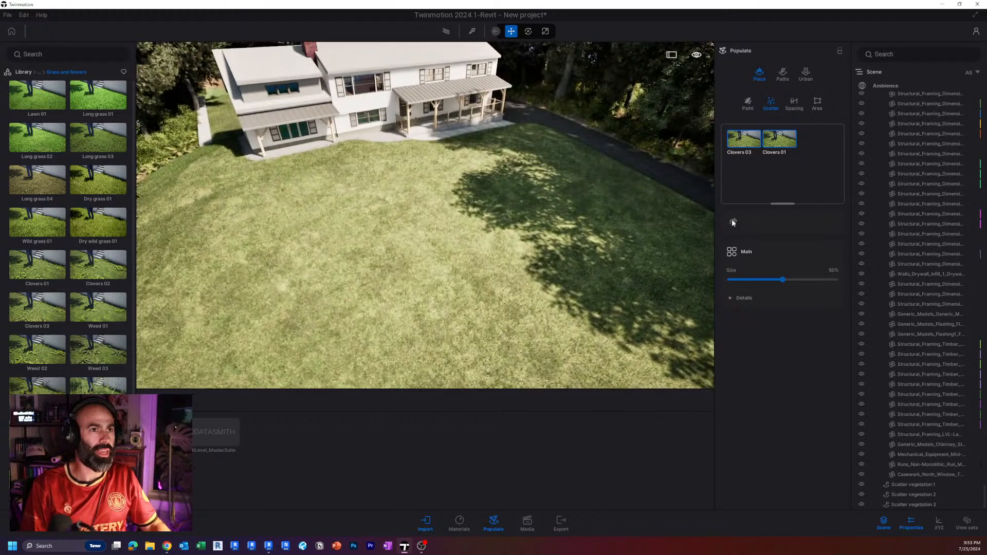
pyautogui.click(734, 222)
pyautogui.click(471, 263)
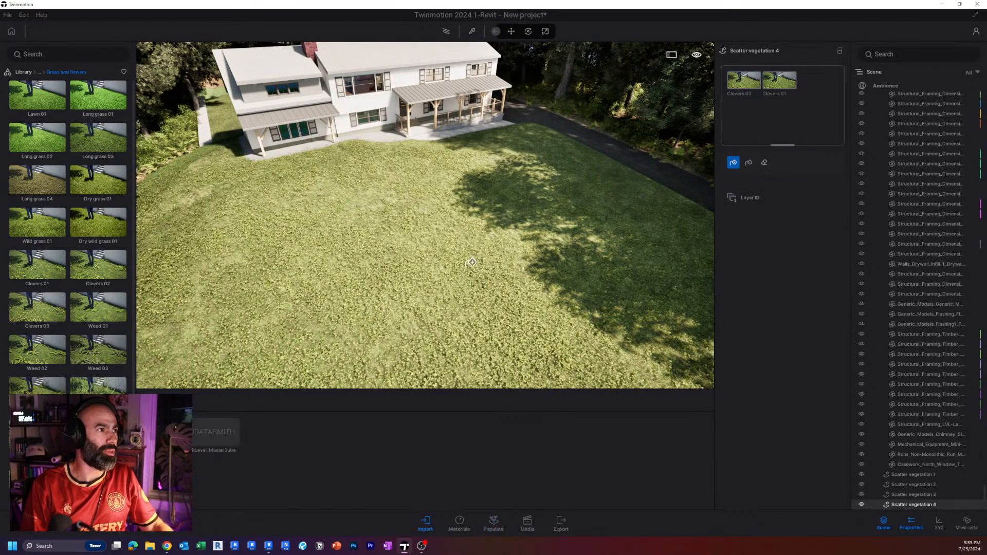
pyautogui.press('Escape')
pyautogui.moveTo(472, 262); pyautogui.dragTo(484, 272, button='right')
# Erase several large patches from the clover scatter on the front lawn with a brush diameter of about 26 ft.
pyautogui.click(489, 263)
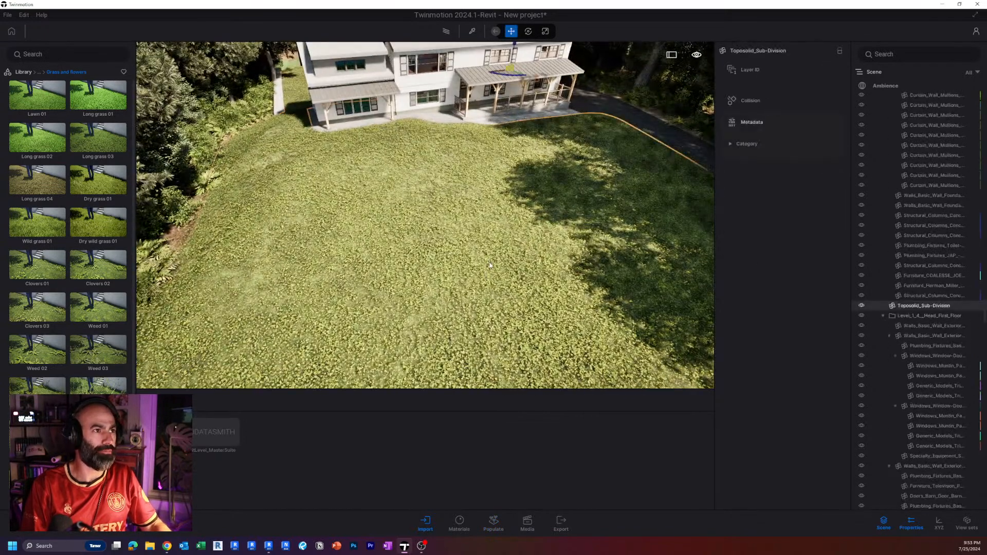
pyautogui.click(490, 265)
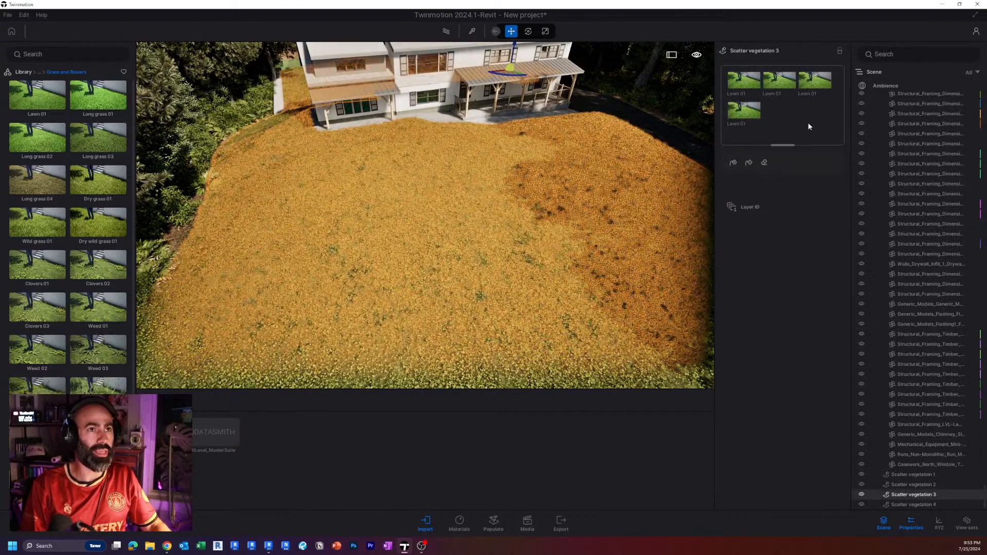
pyautogui.click(928, 505)
pyautogui.click(764, 163)
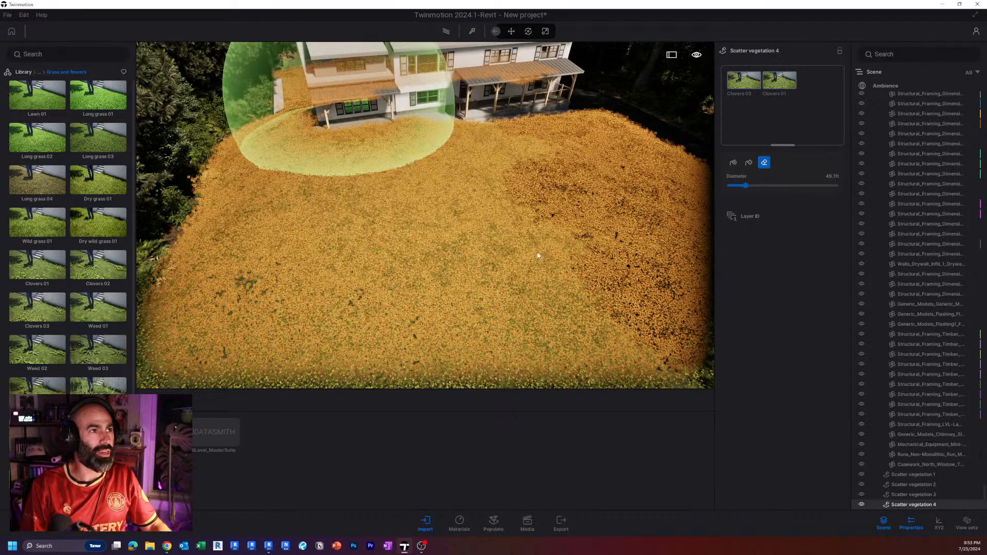
pyautogui.moveTo(744, 186); pyautogui.dragTo(738, 184)
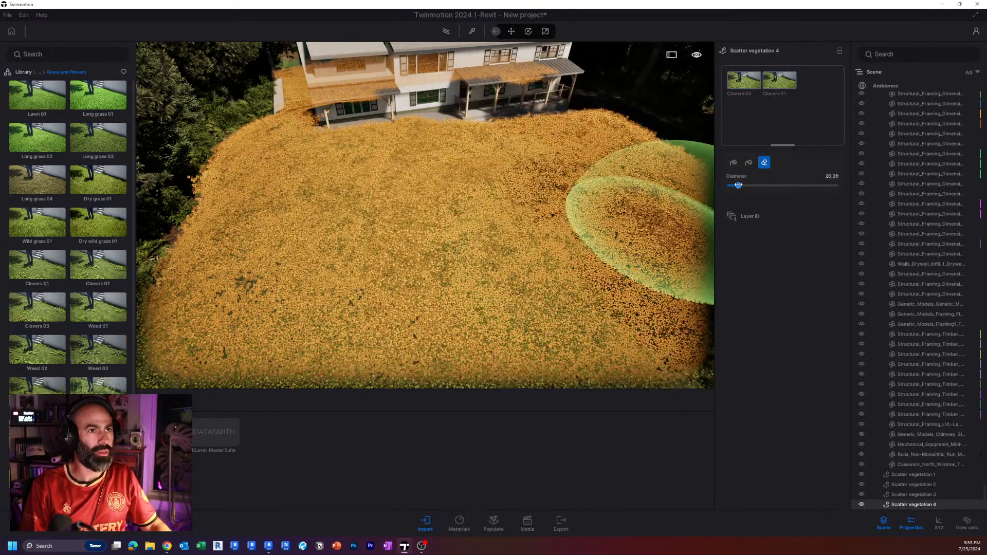
pyautogui.click(612, 157)
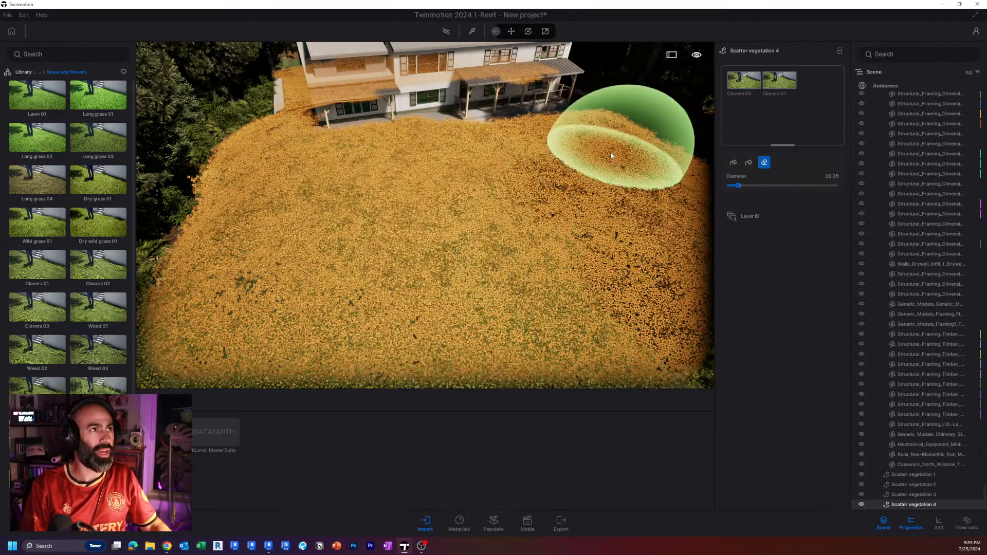
pyautogui.click(406, 191)
pyautogui.click(490, 249)
pyautogui.moveTo(271, 171)
pyautogui.mouseDown()
pyautogui.moveTo(242, 155)
pyautogui.moveTo(221, 203)
pyautogui.moveTo(231, 122)
pyautogui.moveTo(277, 112)
pyautogui.mouseUp()
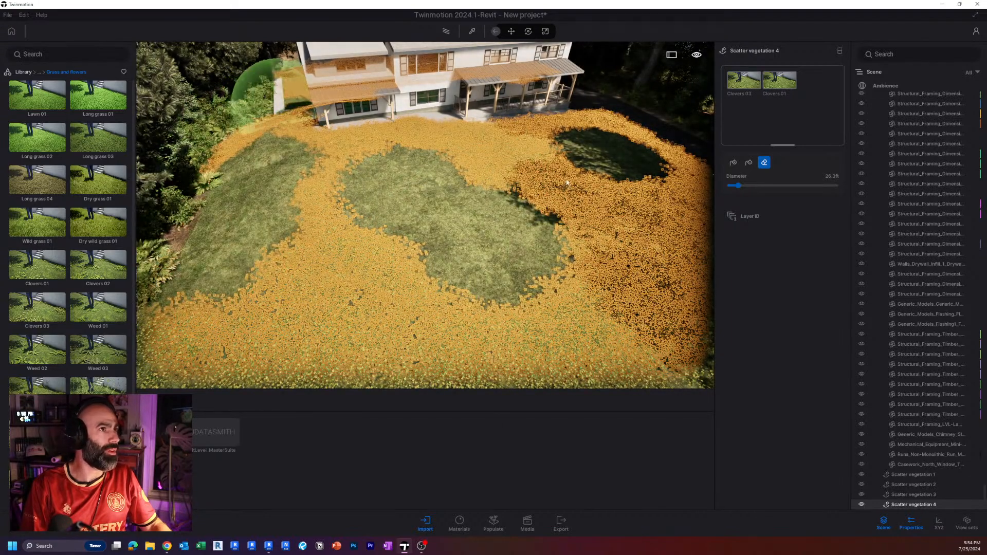
pyautogui.press('s')
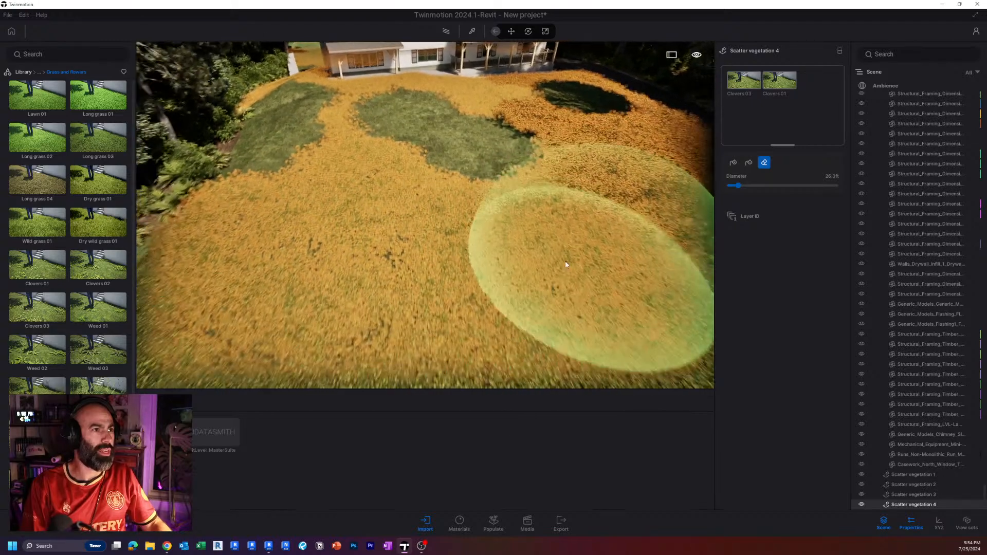
pyautogui.click(566, 265)
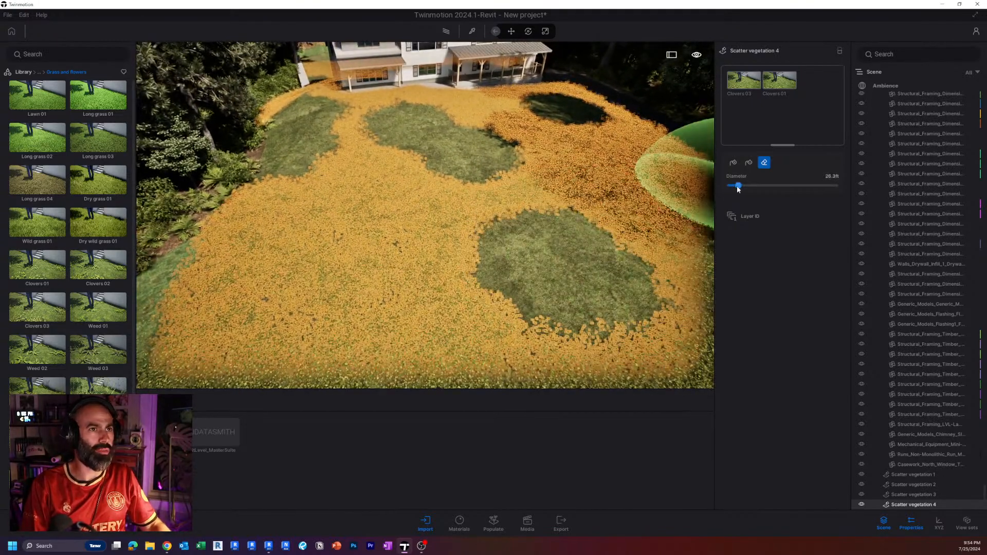
# Erase smaller irregular patches from the clover scatter with a 10.8 ft brush diameter.
pyautogui.moveTo(738, 187); pyautogui.dragTo(730, 186)
pyautogui.moveTo(604, 239); pyautogui.dragTo(645, 180)
pyautogui.click(397, 249)
pyautogui.moveTo(318, 205)
pyautogui.mouseDown()
pyautogui.moveTo(268, 260)
pyautogui.moveTo(332, 293)
pyautogui.mouseUp()
pyautogui.click(451, 225)
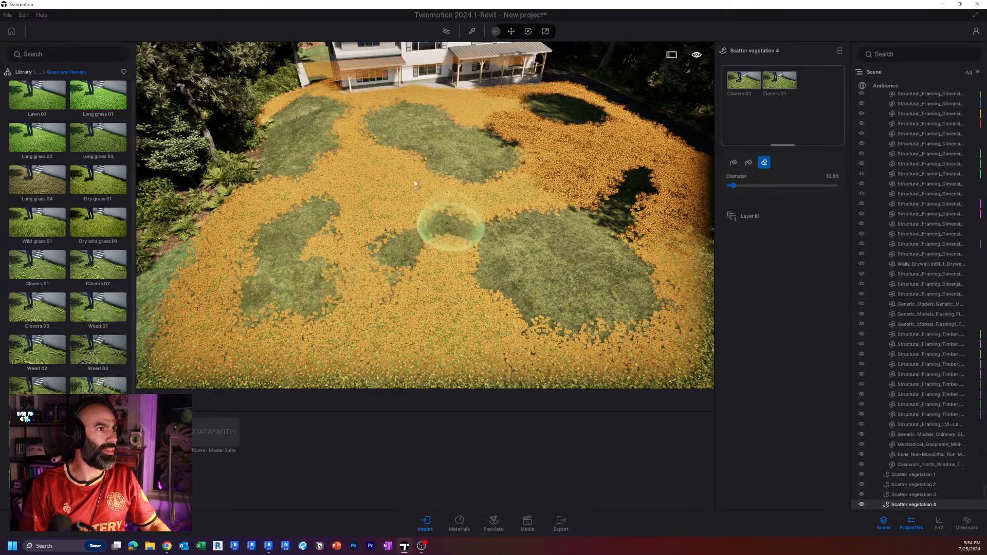
pyautogui.click(410, 172)
pyautogui.press('Escape')
# Place a Balsam poplar and an Austrian Pine beside each other near the outer edge of the front lawn.
pyautogui.scroll(5, 426, 180)
pyautogui.moveTo(439, 176); pyautogui.dragTo(843, 110, button='right')
pyautogui.press('w')
pyautogui.click(22, 72)
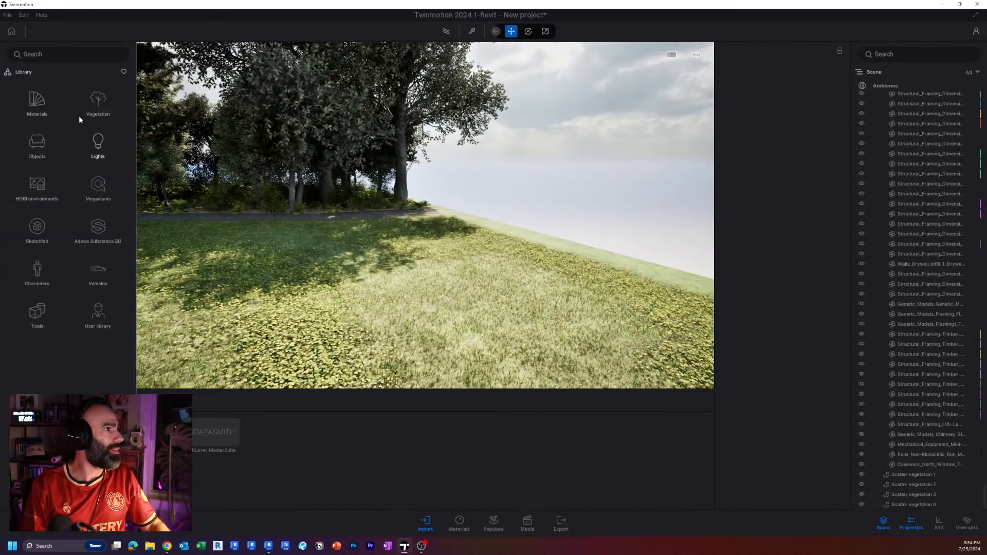
pyautogui.click(99, 206)
pyautogui.click(99, 103)
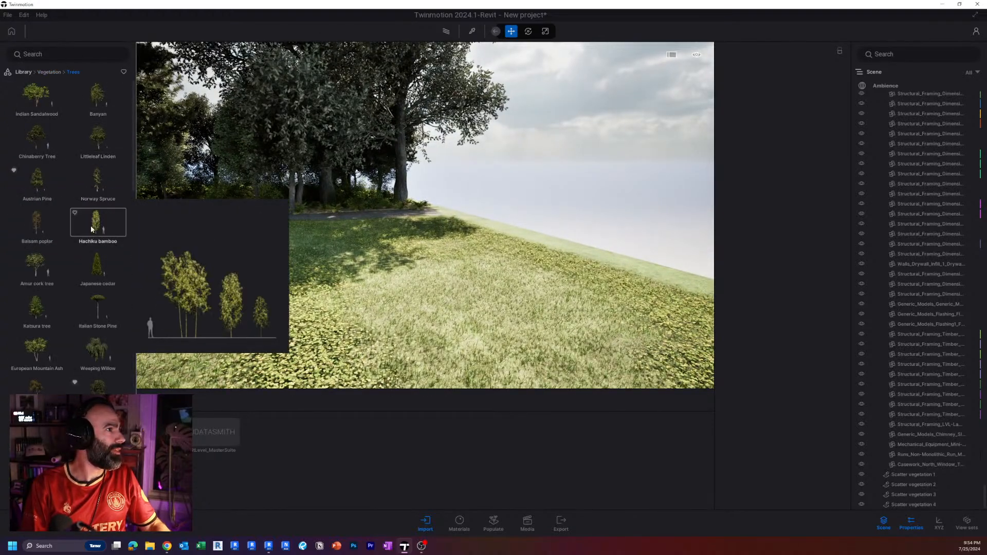
pyautogui.moveTo(31, 232); pyautogui.dragTo(509, 259)
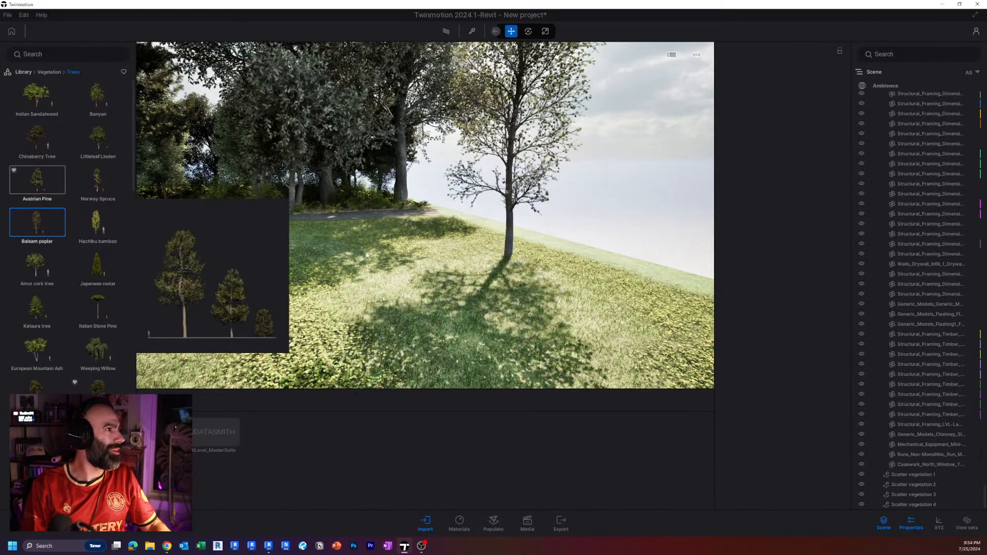
pyautogui.moveTo(37, 180); pyautogui.dragTo(548, 252)
# Set the age of the Austrian Pine on the front lawn to 100%.
pyautogui.click(551, 157)
pyautogui.moveTo(551, 157); pyautogui.dragTo(550, 123, button='right')
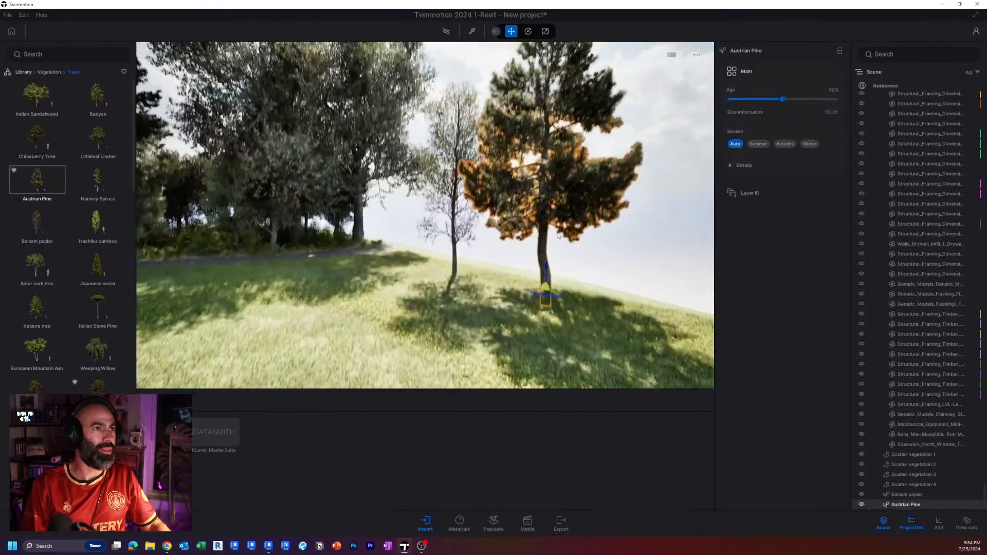
pyautogui.press('Tab')
pyautogui.click(678, 145)
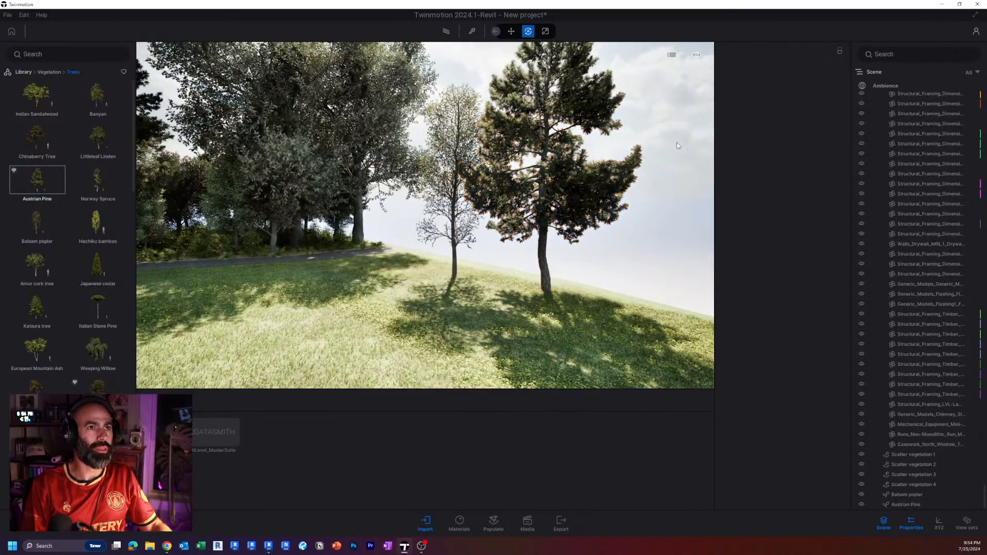
pyautogui.click(552, 178)
pyautogui.moveTo(788, 99); pyautogui.dragTo(835, 98)
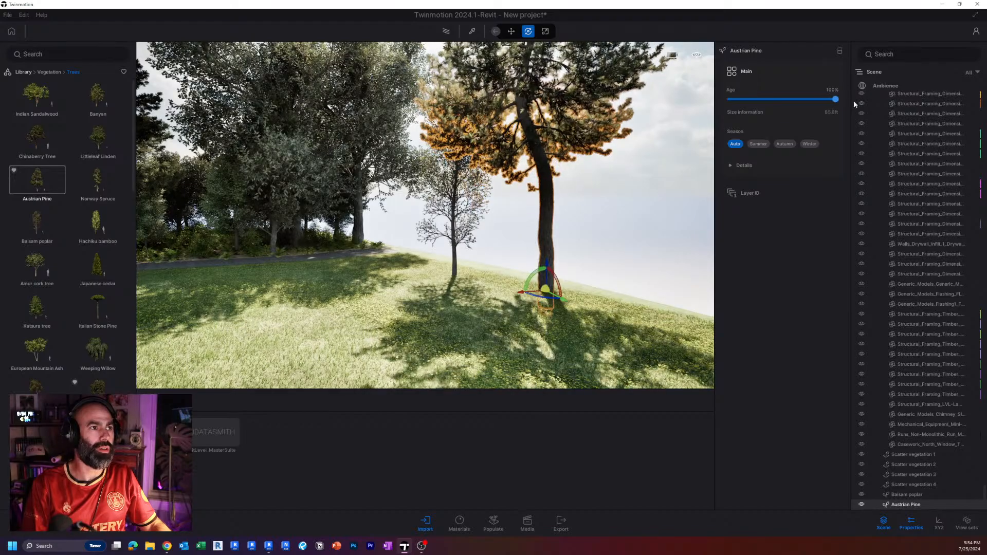
# Examine the house front, the patchy clover lawn and the surrounding forest from several viewpoints.
pyautogui.press('w')
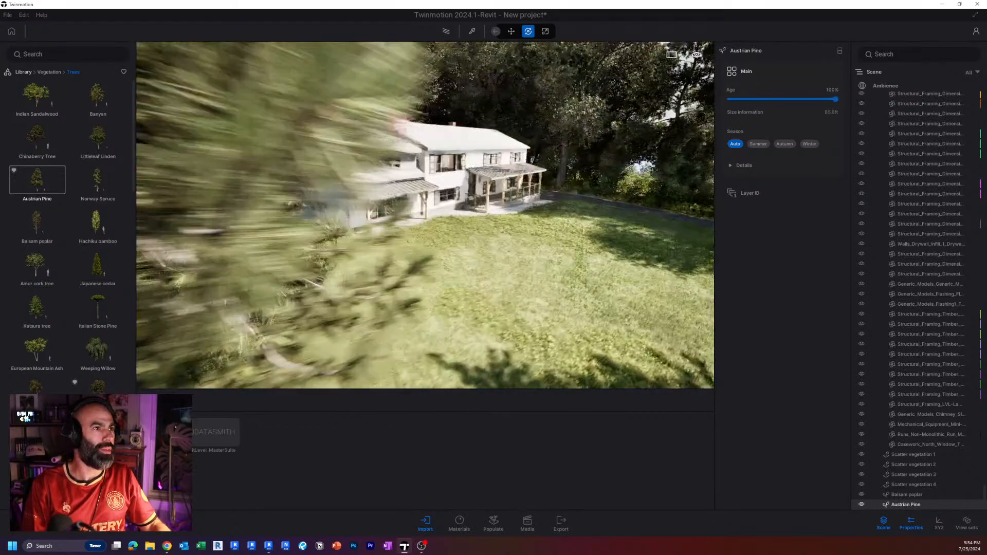
pyautogui.press('s')
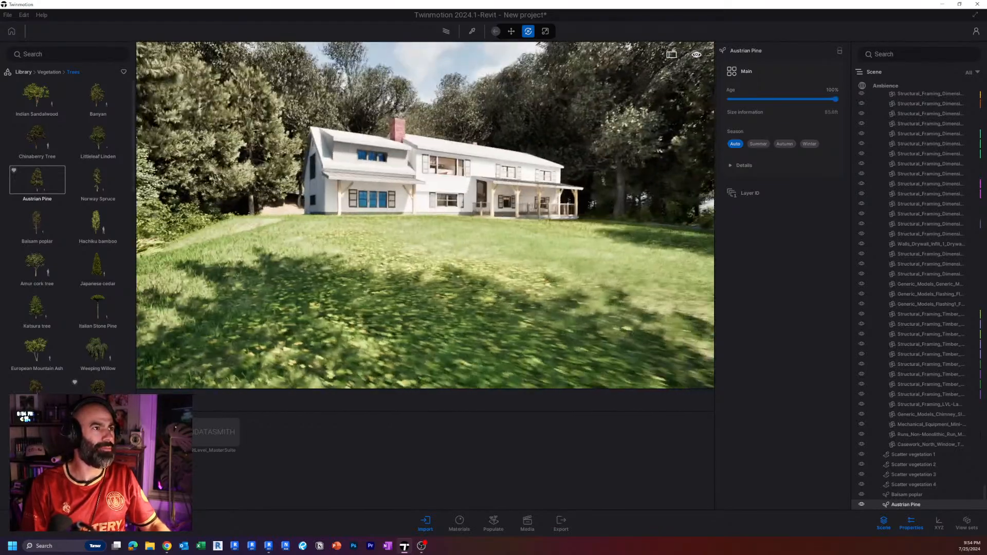
pyautogui.press('d')
pyautogui.moveTo(482, 236); pyautogui.dragTo(467, 243, button='right')
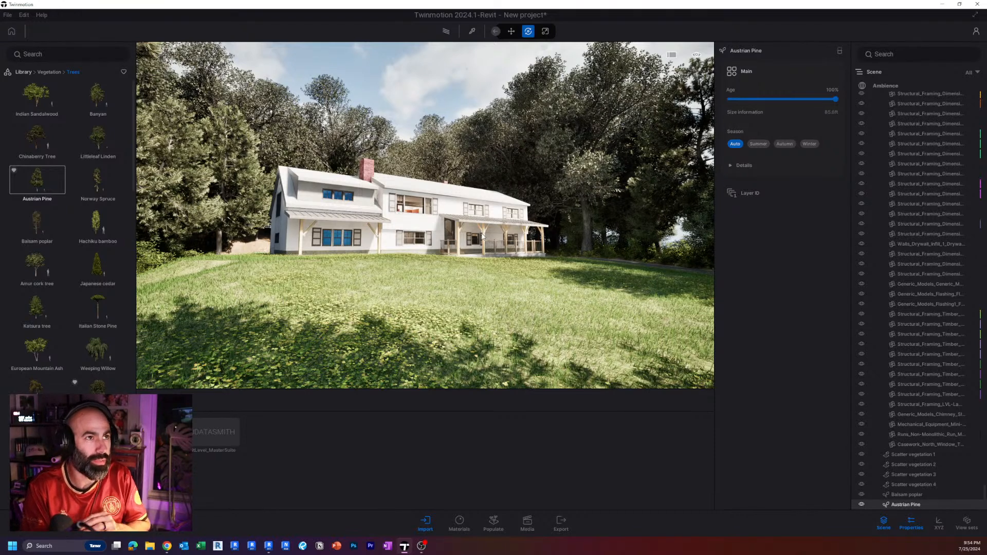
pyautogui.moveTo(425, 215); pyautogui.dragTo(371, 207, button='right')
pyautogui.press('w')
pyautogui.press('s')
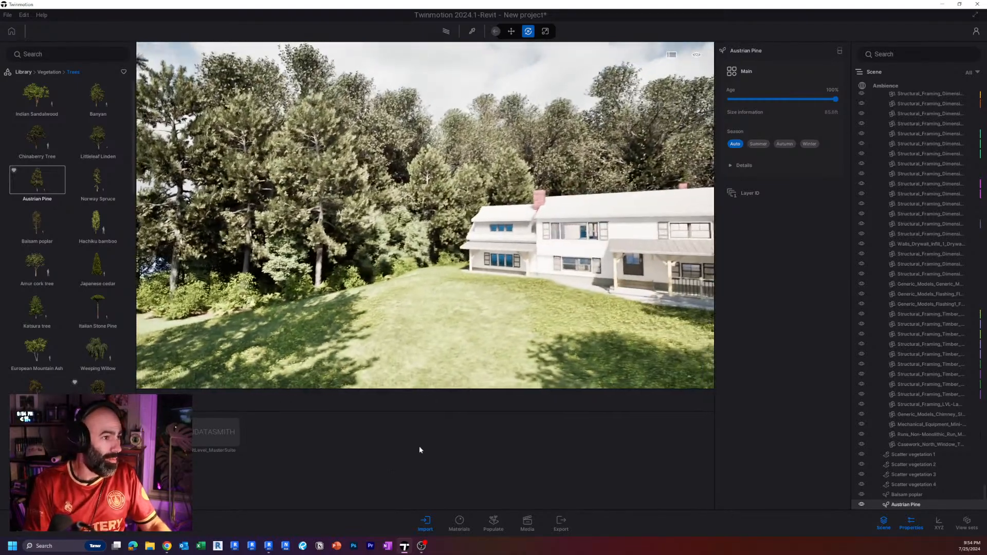
# Switch to the Revit project and examine the house and its site topography in the 3D view.
pyautogui.click(269, 546)
pyautogui.scroll(-5, 585, 381)
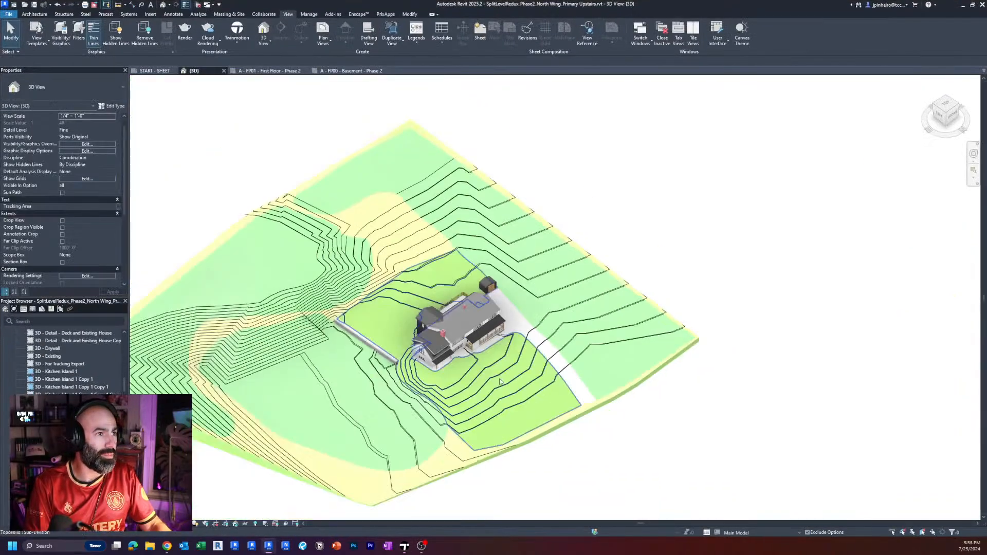
pyautogui.scroll(3, 585, 381)
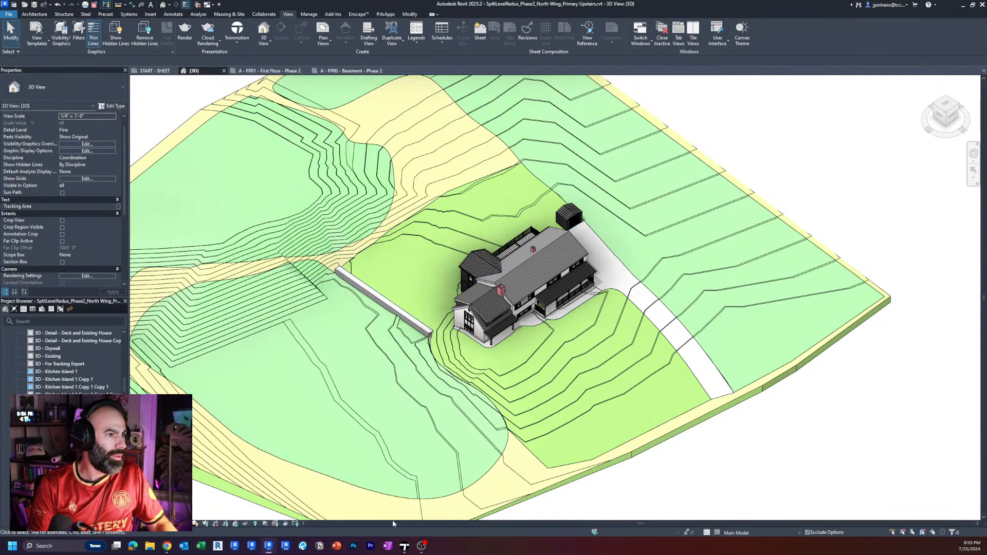
# Switch back to Twinmotion and place a Bush base 2 shrub against the house's front wall beside the entry porch.
pyautogui.click(405, 546)
pyautogui.moveTo(441, 305)
pyautogui.mouseDown(button='right')
pyautogui.moveTo(616, 296)
pyautogui.moveTo(615, 282)
pyautogui.moveTo(596, 284)
pyautogui.moveTo(569, 304)
pyautogui.moveTo(585, 302)
pyautogui.moveTo(587, 287)
pyautogui.moveTo(587, 306)
pyautogui.moveTo(556, 295)
pyautogui.moveTo(552, 310)
pyautogui.moveTo(434, 297)
pyautogui.moveTo(443, 297)
pyautogui.mouseUp(button='right')
pyautogui.press('w')
pyautogui.press('d')
pyautogui.press('w')
pyautogui.press('w')
pyautogui.press('s')
pyautogui.press('w')
pyautogui.press('a')
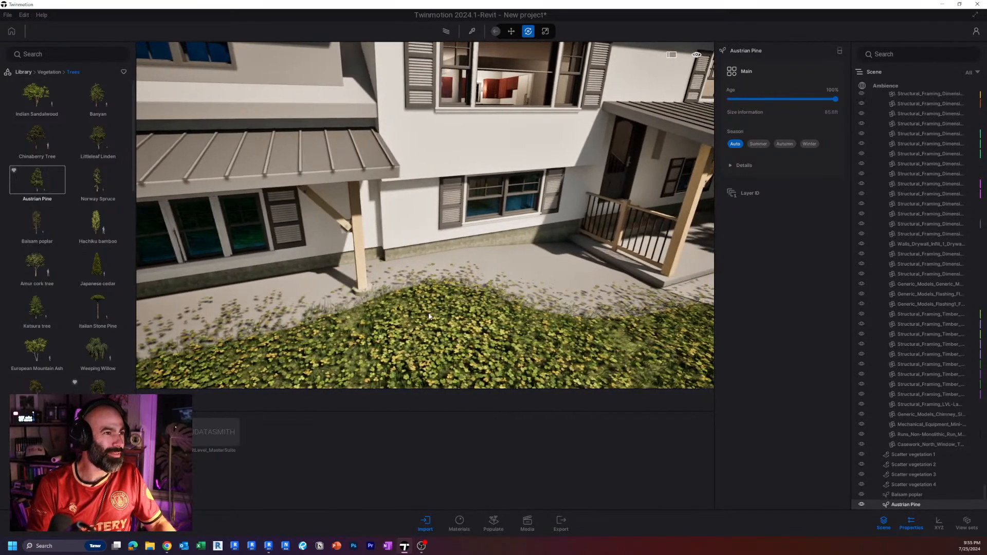
pyautogui.click(25, 73)
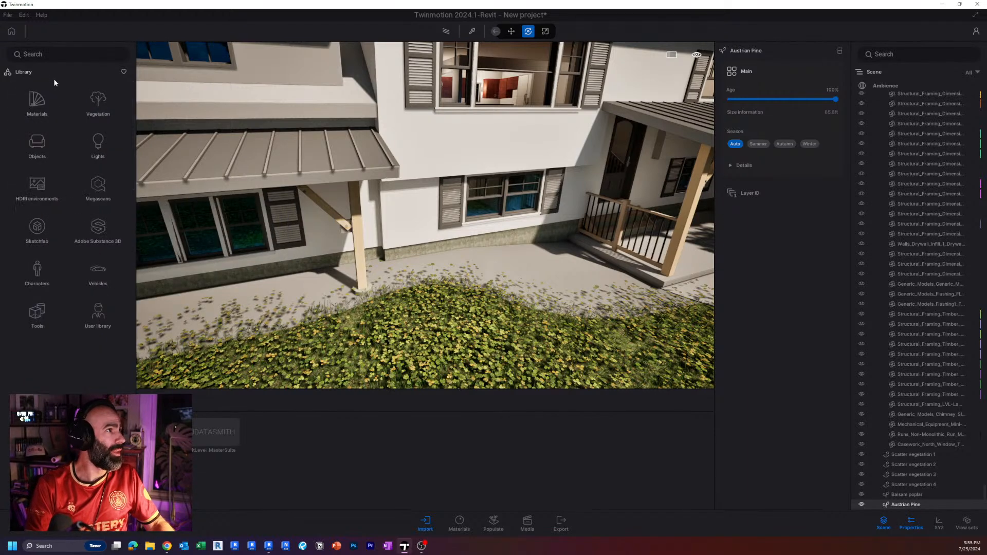
pyautogui.click(94, 100)
pyautogui.click(49, 149)
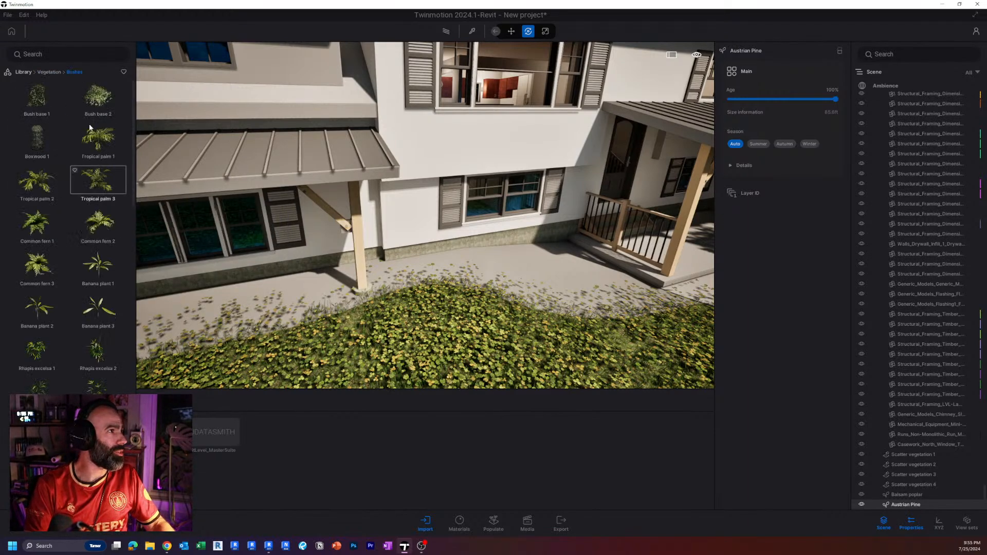
pyautogui.moveTo(94, 94); pyautogui.dragTo(575, 285)
# Place a Common fern 2 by the front wall under the metal-roofed canopy of the gabled wing.
pyautogui.moveTo(97, 222); pyautogui.dragTo(286, 305)
pyautogui.scroll(-8, 287, 305)
pyautogui.moveTo(286, 305); pyautogui.dragTo(416, 303, button='right')
pyautogui.moveTo(571, 309); pyautogui.dragTo(505, 297, button='right')
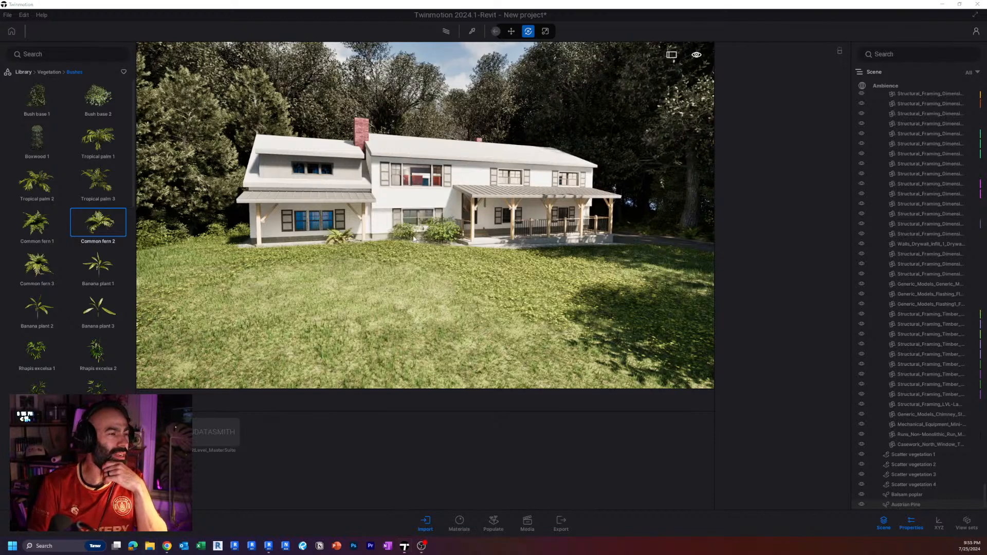
# Open the rendering Image9 copy_Small.png from the project's Exterior Renderings - 072424 folder.
pyautogui.press('super+e')
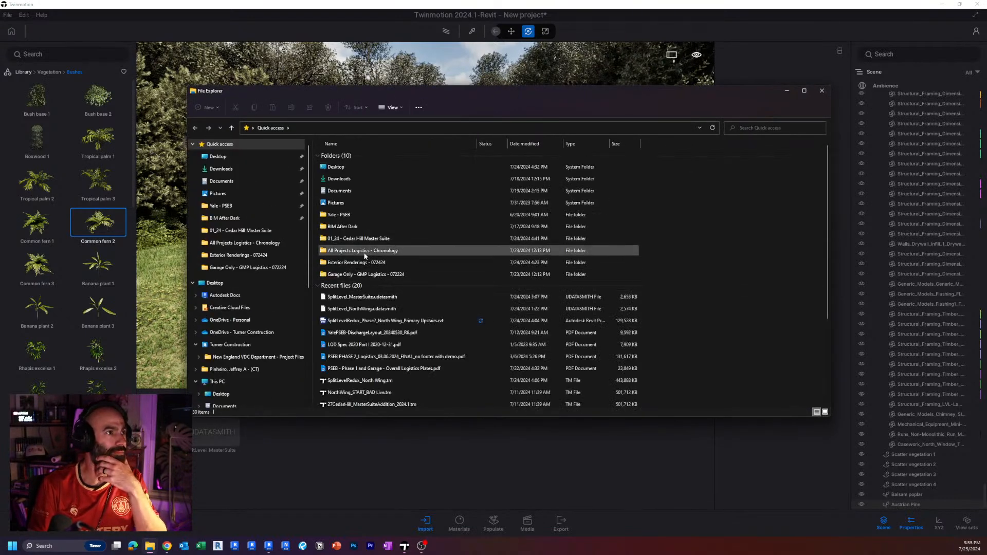
pyautogui.click(258, 231)
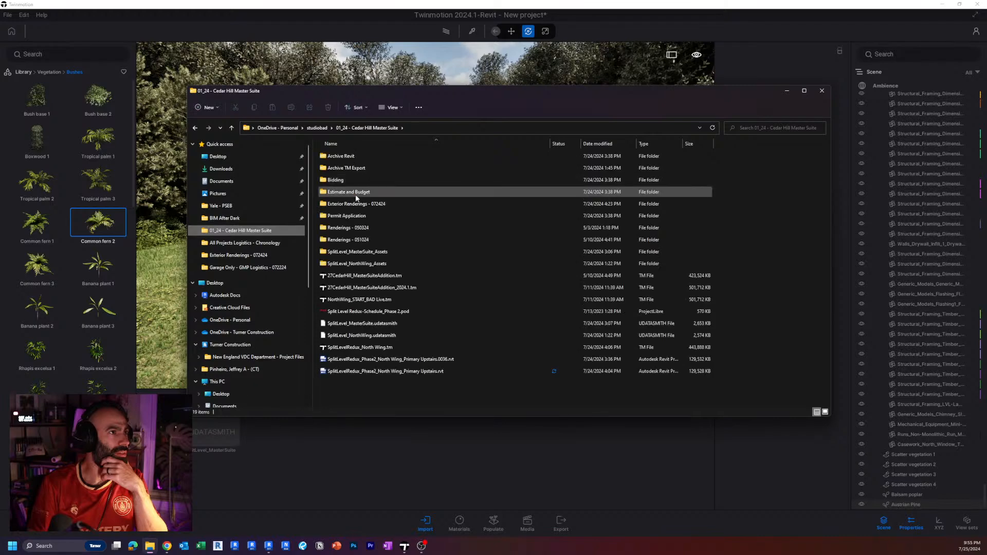
pyautogui.click(357, 205)
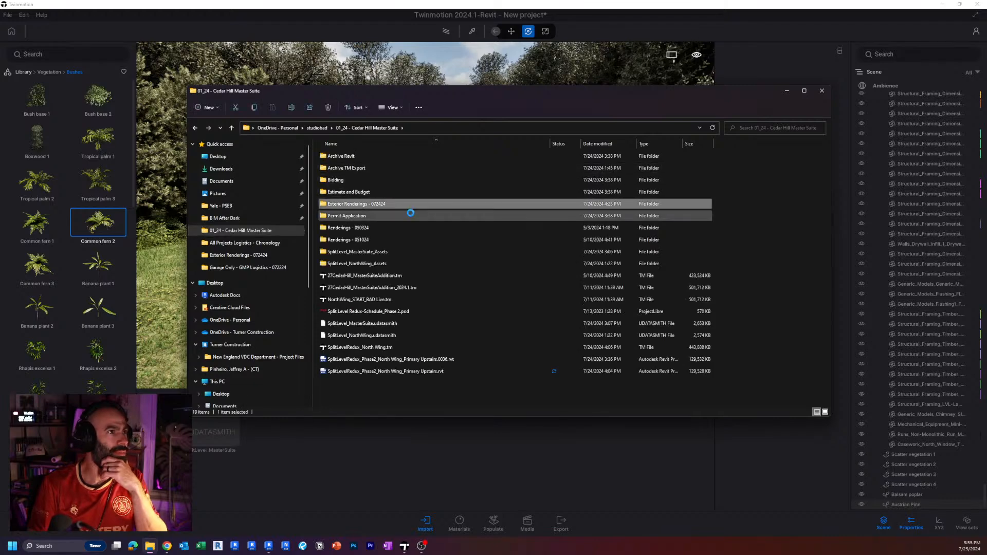
pyautogui.press('Return')
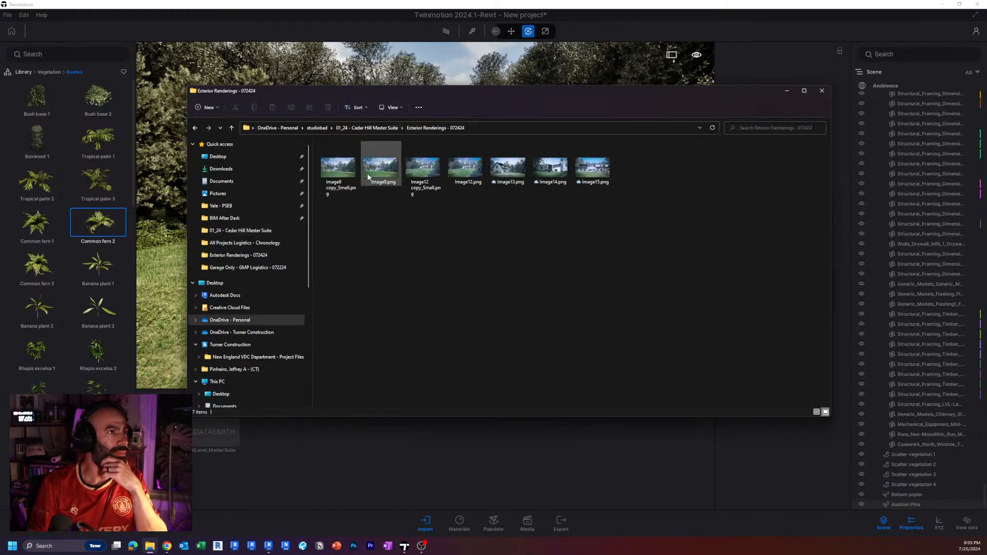
pyautogui.click(341, 178)
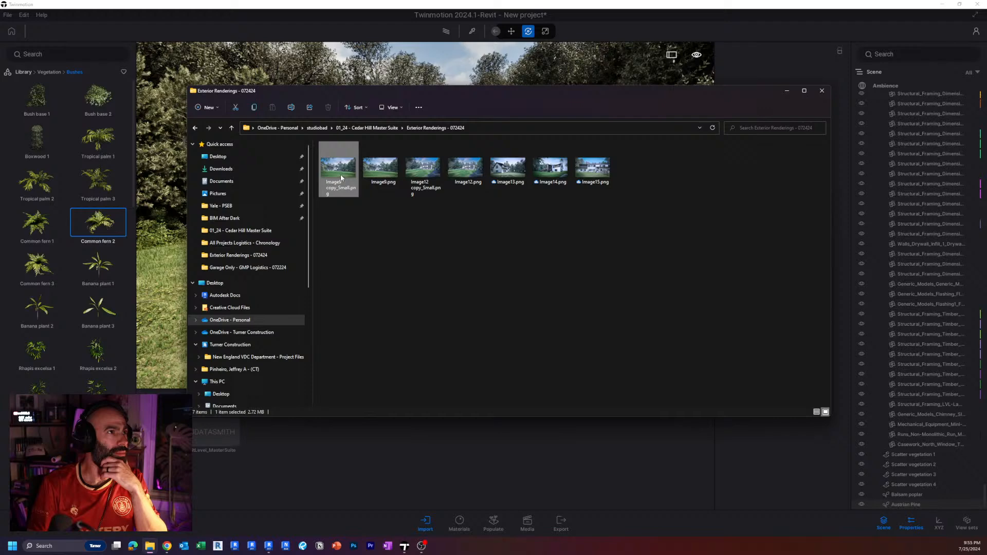
pyautogui.click(787, 90)
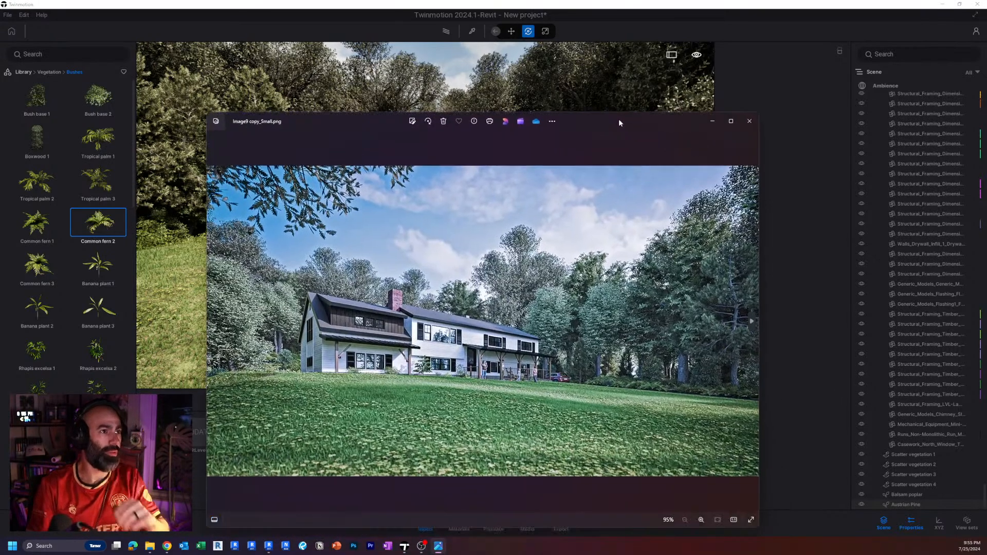
# Review the finished exterior renderings at full window size one after another, including Image9.png and Image12.png, and close the viewer.
pyautogui.click(733, 122)
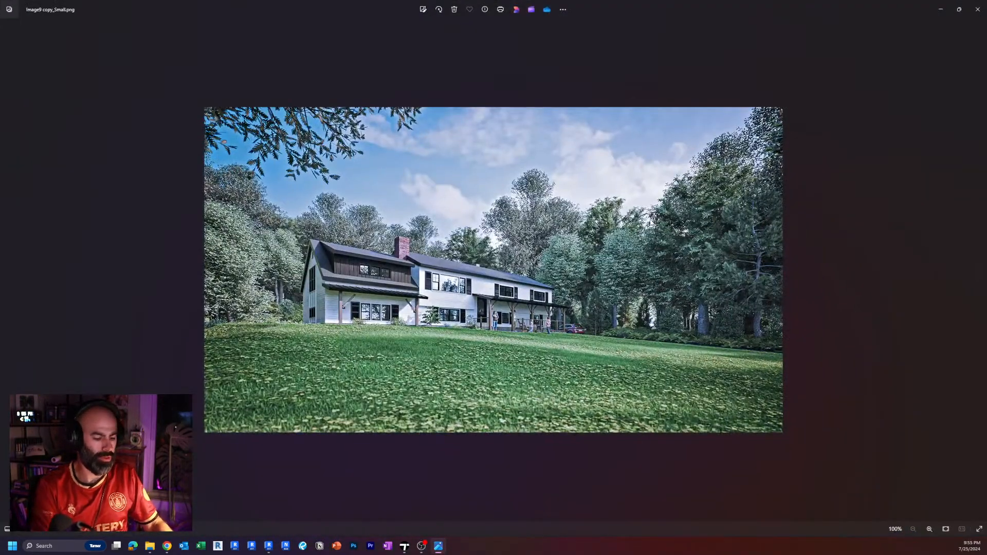
pyautogui.press('Right')
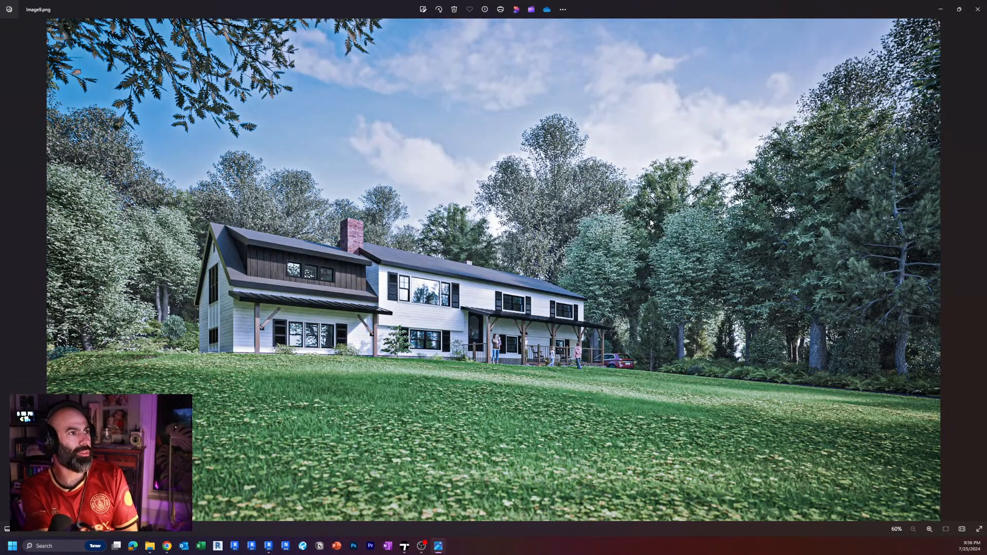
pyautogui.press('Right')
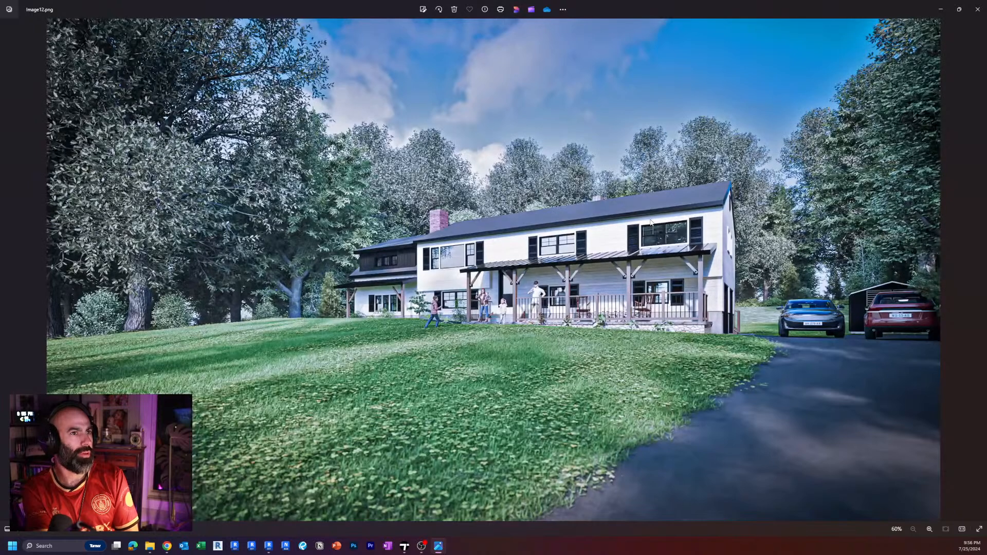
pyautogui.press('Right')
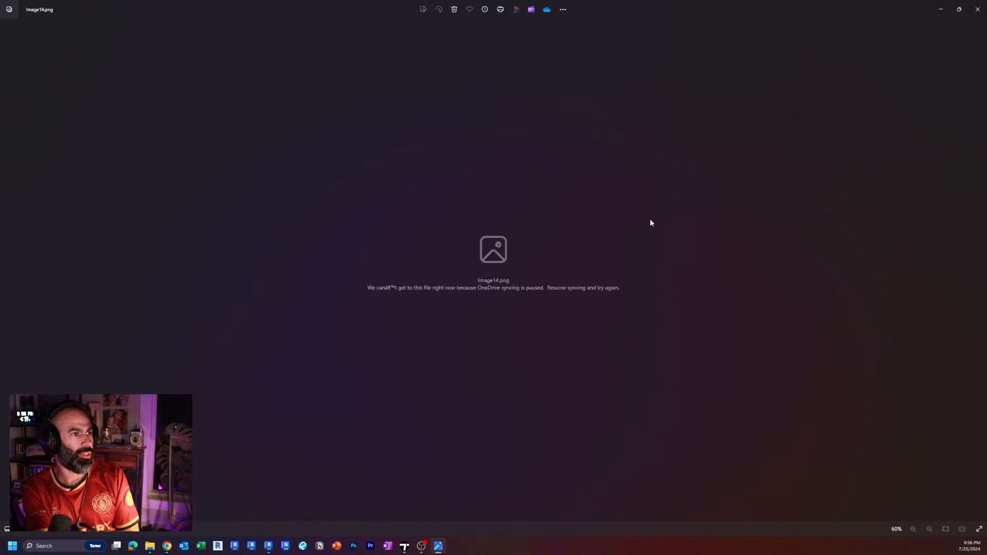
pyautogui.hotkey('alt', 'F4')
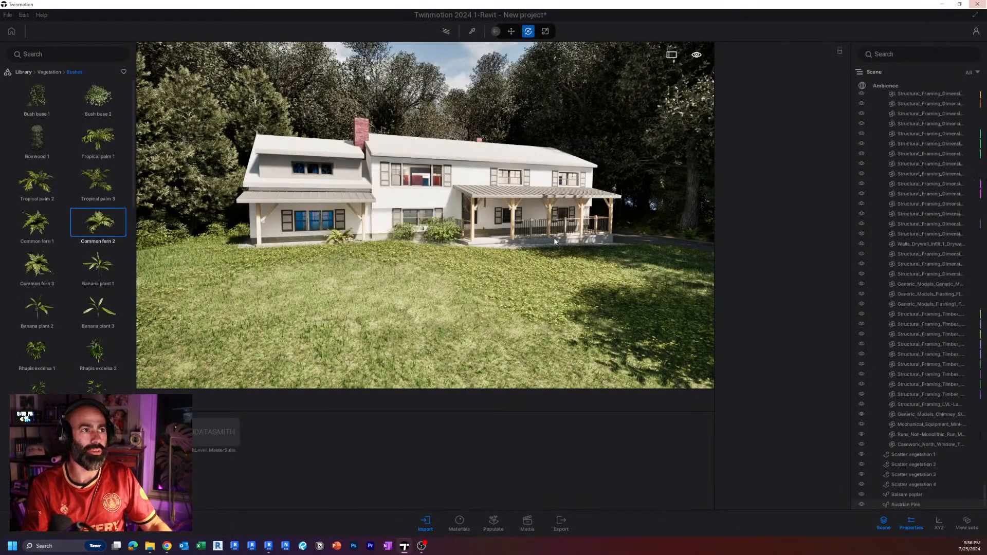
# Hide the scene tree, properties, import dock and asset library so the viewport fills the window.
pyautogui.moveTo(422, 228); pyautogui.dragTo(455, 227, button='right')
pyautogui.click(882, 522)
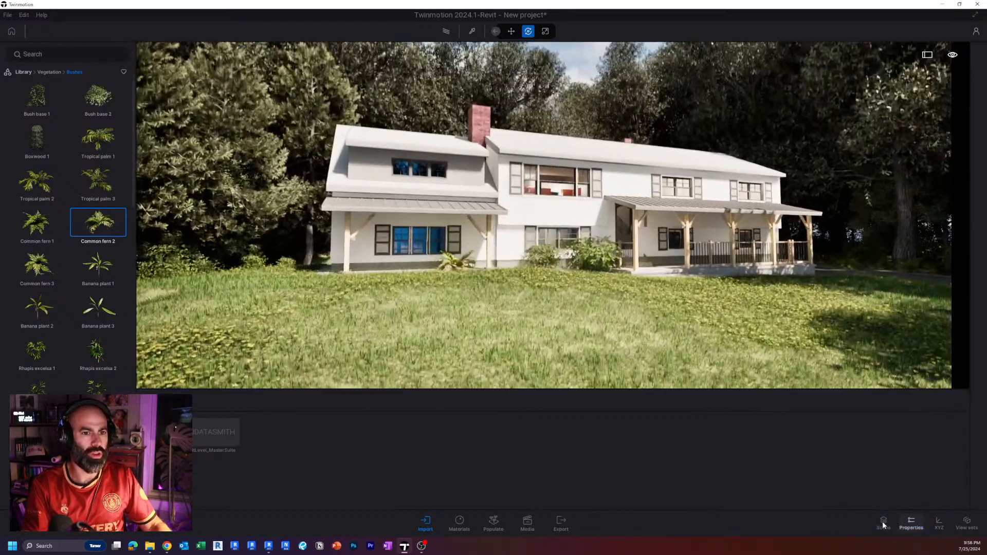
pyautogui.click(426, 522)
pyautogui.click(20, 523)
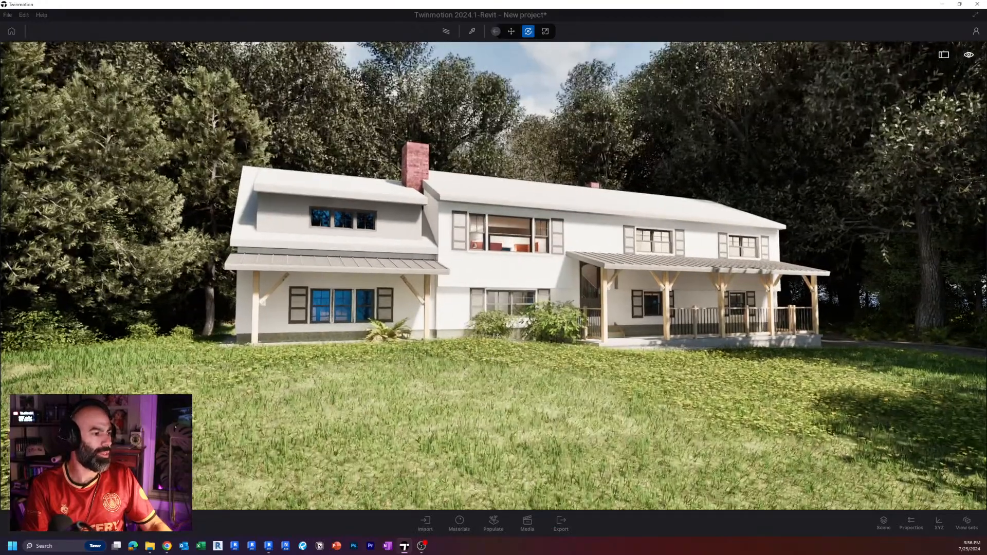
# Examine the house front and the gable end with its triple window at close range.
pyautogui.press('w')
pyautogui.moveTo(493, 278); pyautogui.dragTo(572, 280, button='right')
pyautogui.press('a')
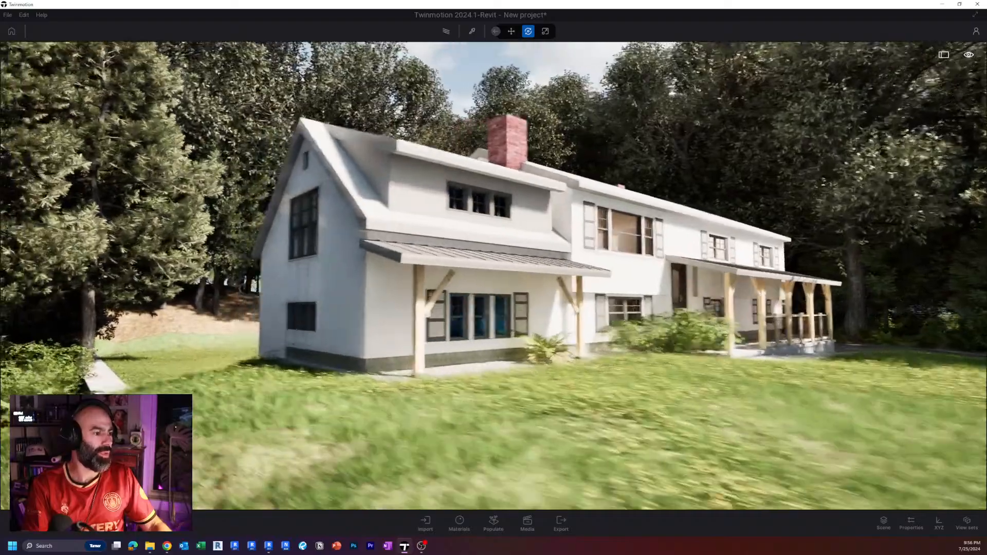
pyautogui.press('a')
pyautogui.moveTo(493, 277); pyautogui.dragTo(586, 278, button='right')
pyautogui.press('w')
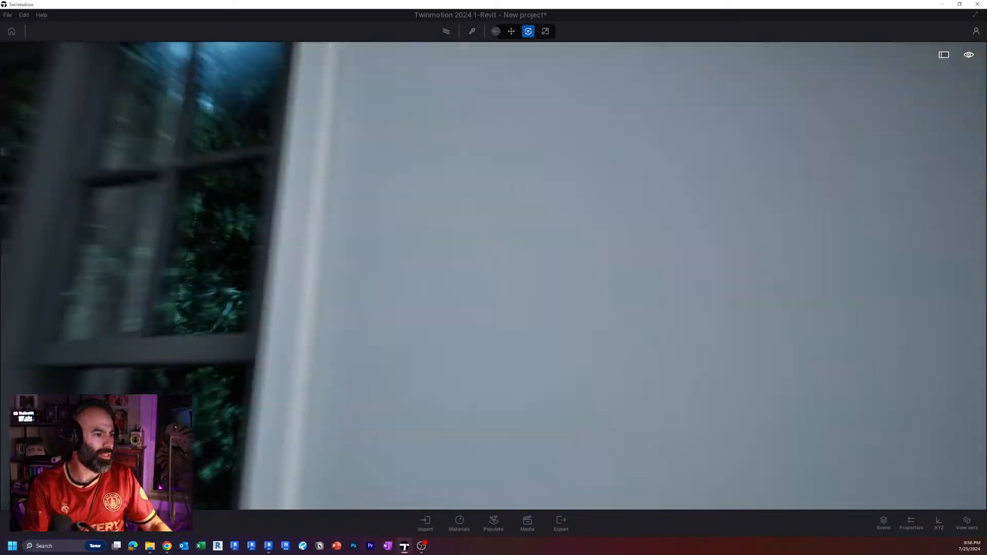
pyautogui.press('w')
# Examine the whole house front with its new shrubs and fern from across the clover lawn.
pyautogui.moveTo(494, 277); pyautogui.dragTo(984, 300, button='right')
pyautogui.press('a')
pyautogui.press('w')
pyautogui.press('s')
pyautogui.press('q')
pyautogui.press('s')
pyautogui.press('a')
pyautogui.press('a')
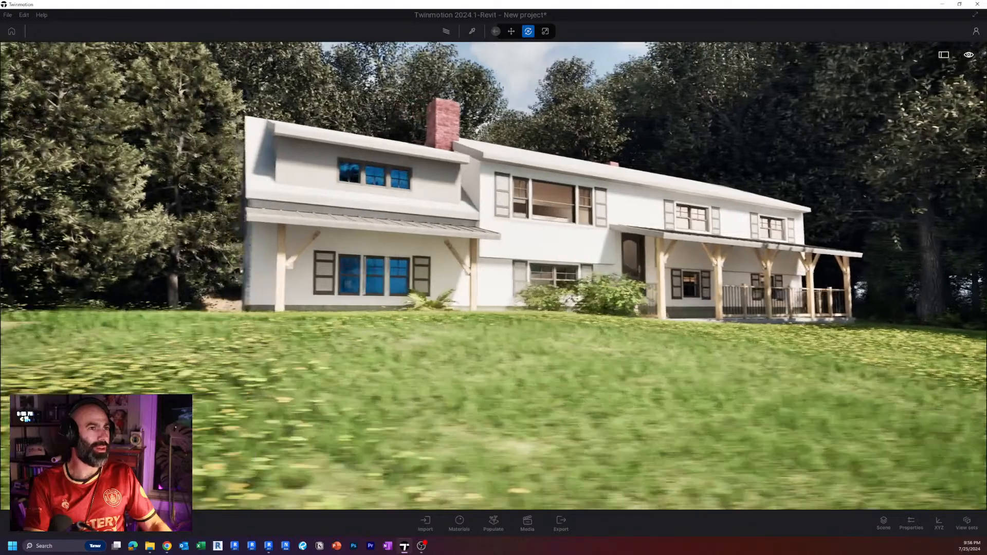
pyautogui.press('s')
pyautogui.moveTo(500, 355); pyautogui.dragTo(499, 355, button='right')
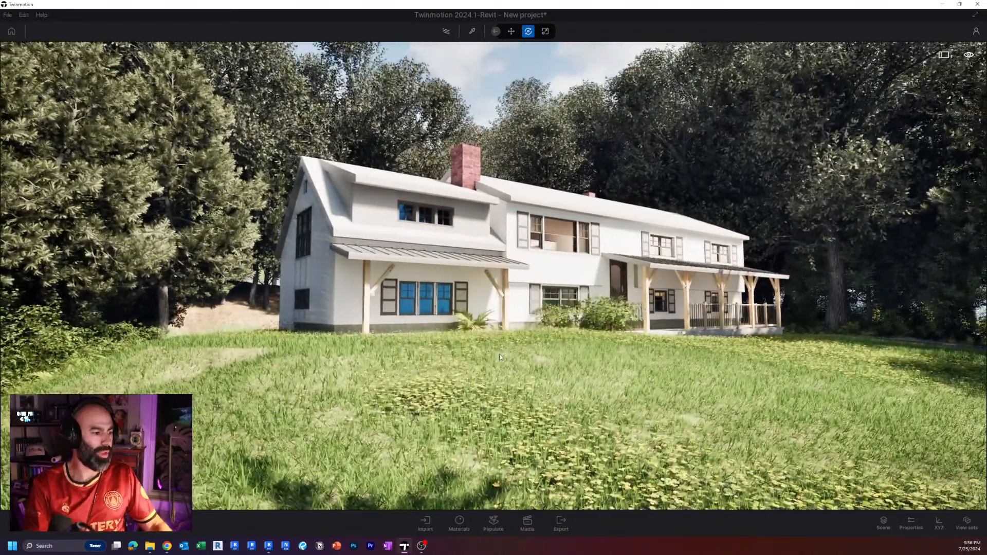